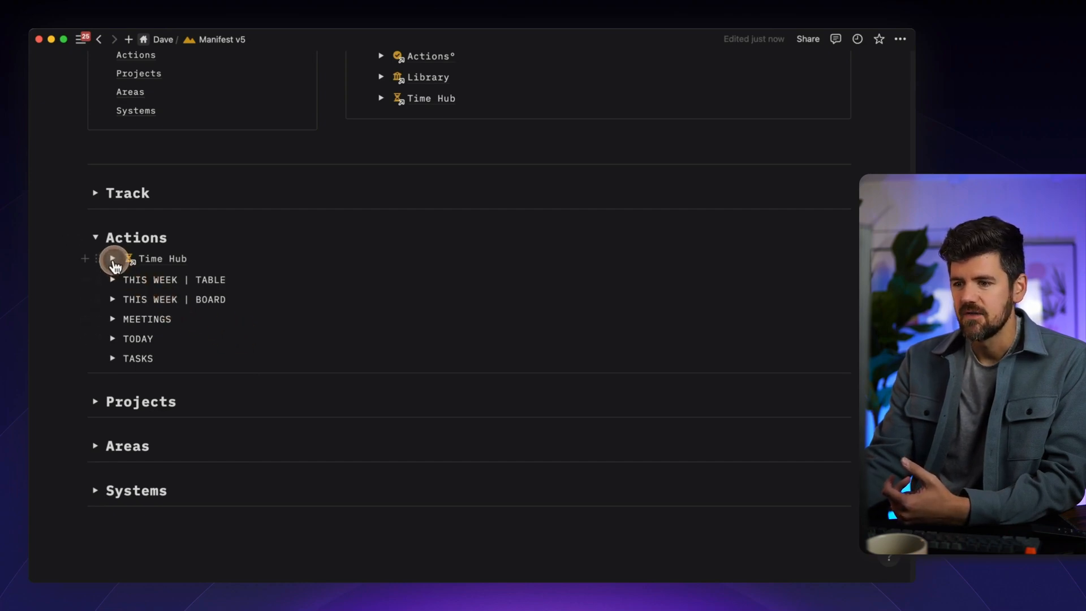
- Expand the Time Hub toggle under Actions, review the logged minutes, start and end times per task, and collapse it
click(114, 259)
scroll(294, 270, down, 5)
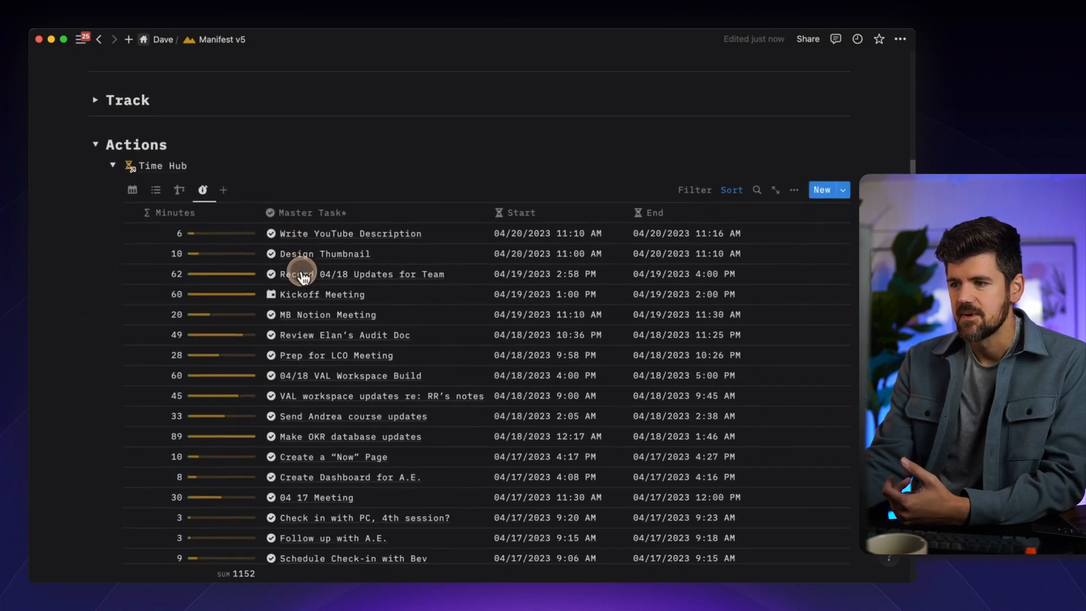
scroll(304, 278, down, 1)
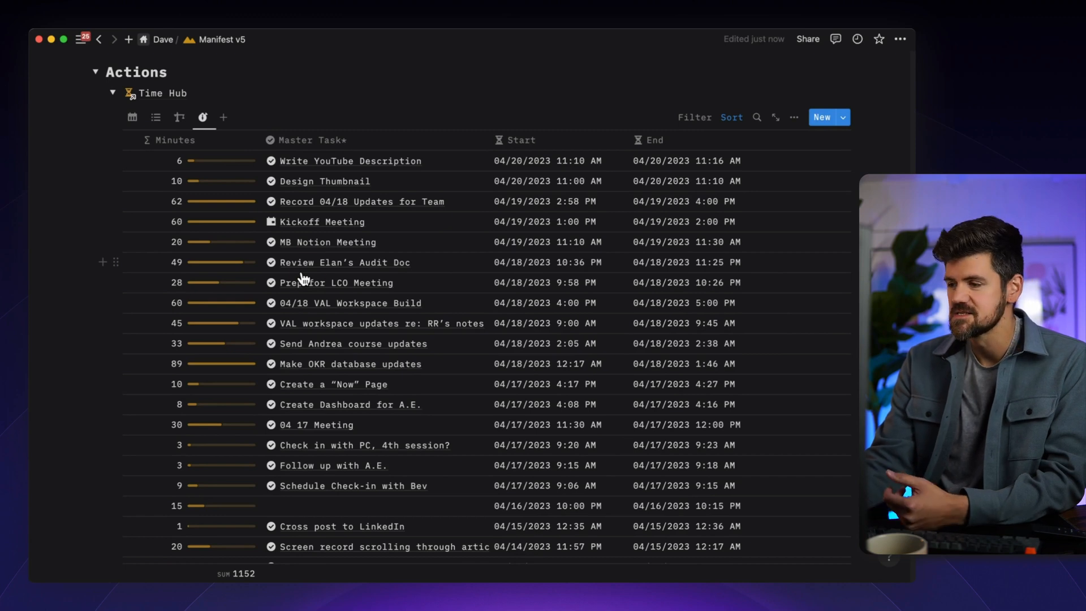
click(278, 172)
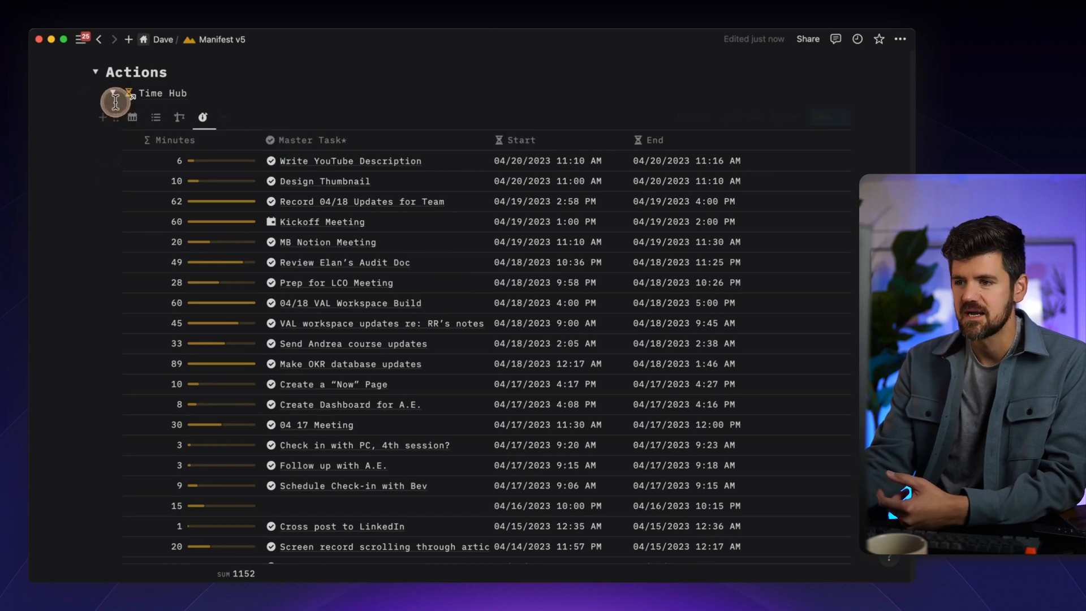
click(113, 93)
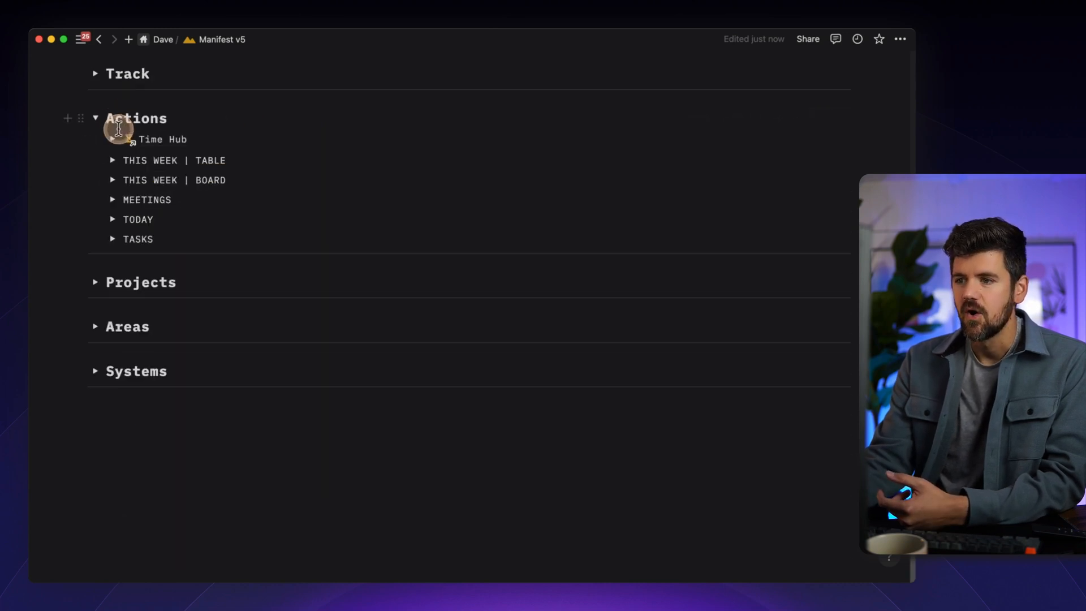
- Examine the time entries grouped by day in the THIS WEEK | TABLE toggle, then collapse it
click(111, 160)
scroll(400, 249, down, 3)
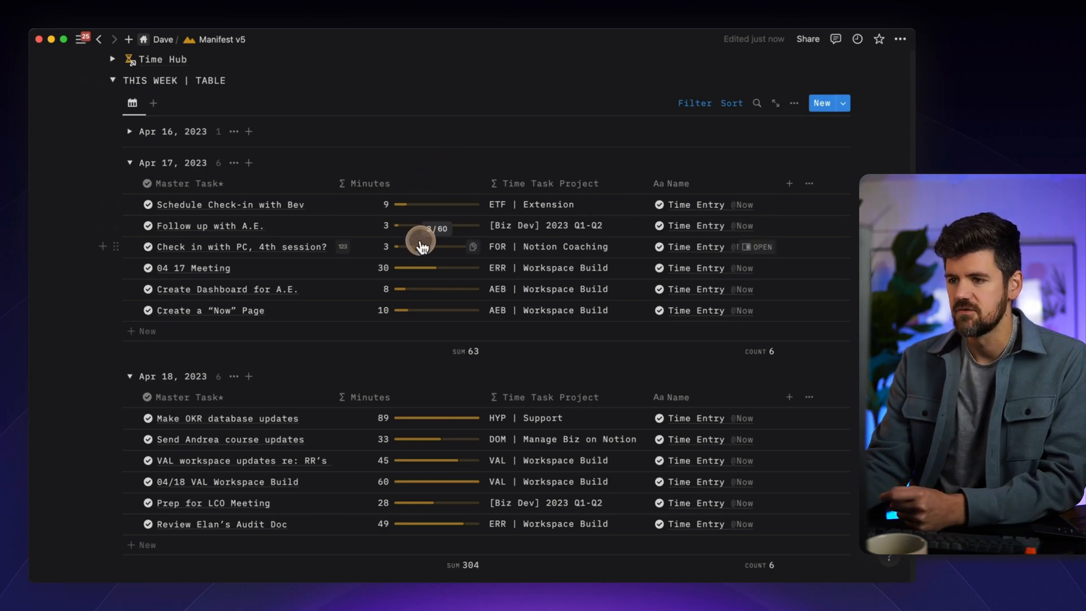
scroll(421, 241, down, 1)
click(110, 66)
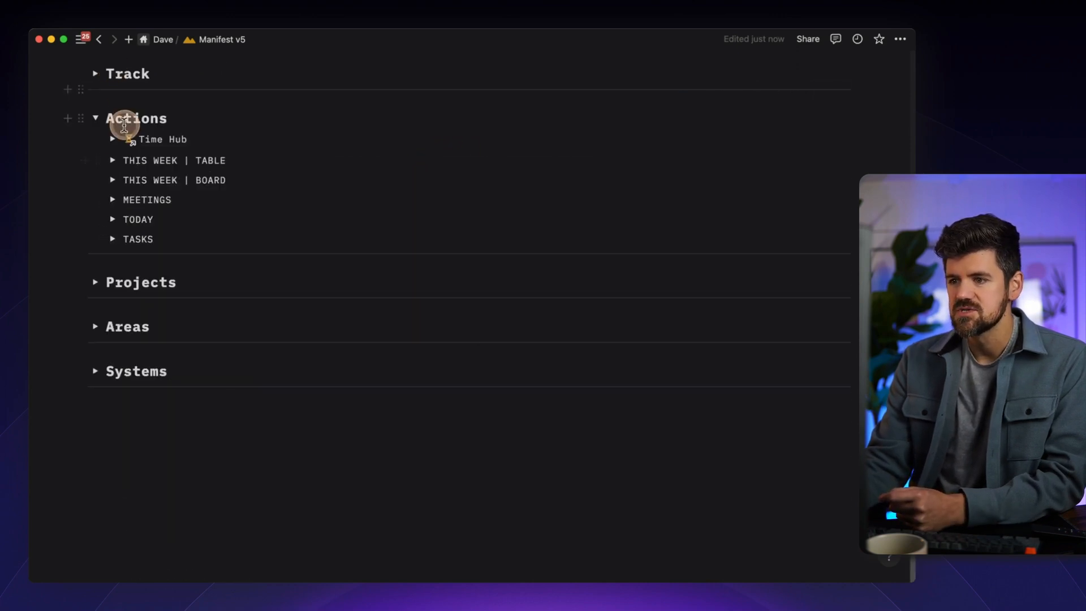
- Expand the THIS WEEK | BOARD toggle and examine the daily totals and each task's estimated versus tracked minutes
click(113, 180)
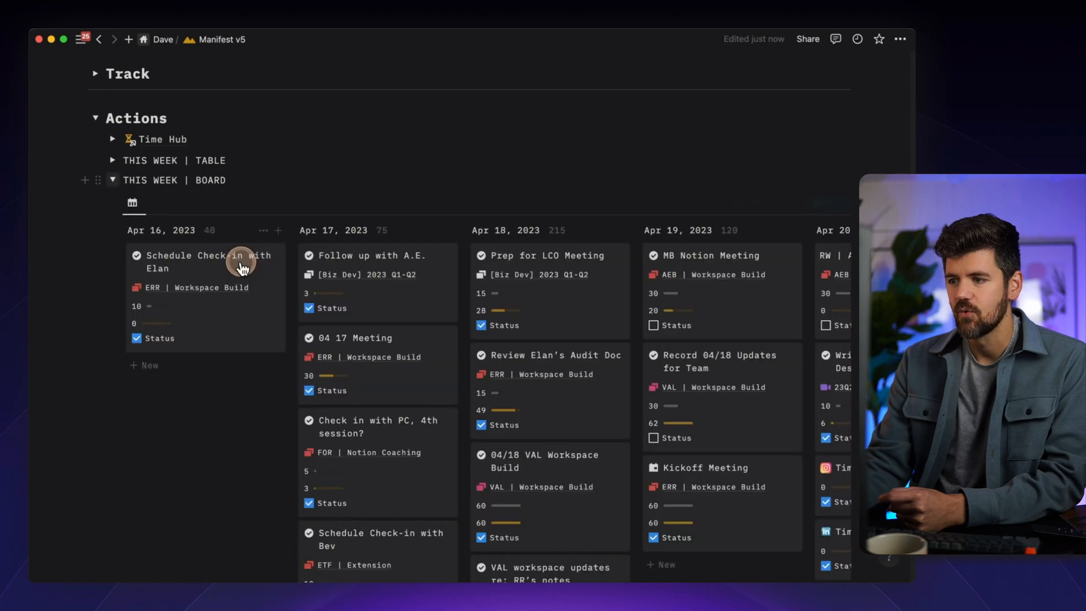
scroll(242, 267, down, 4)
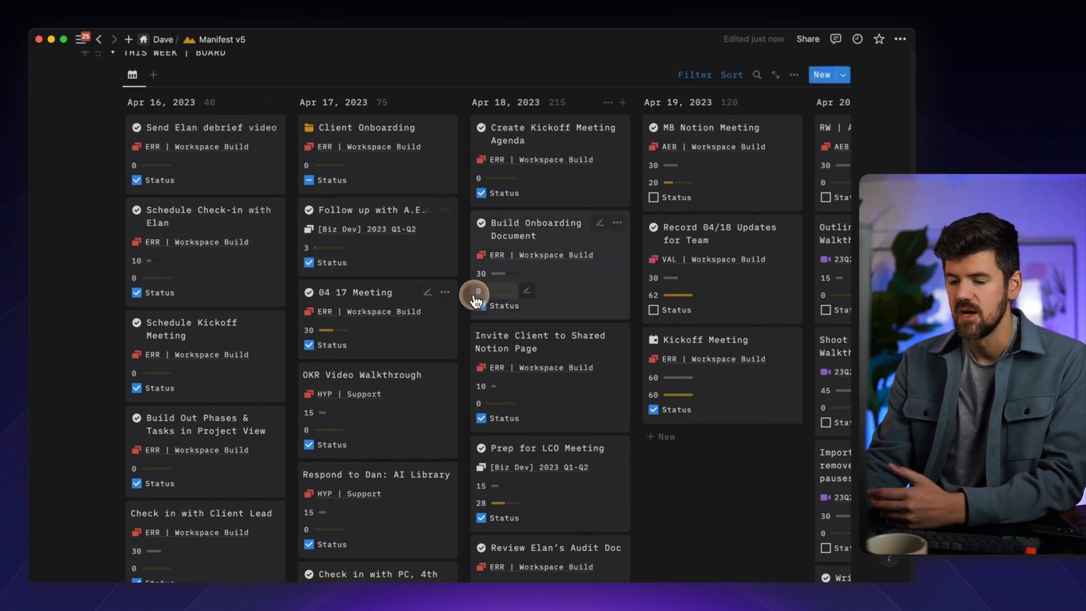
click(384, 105)
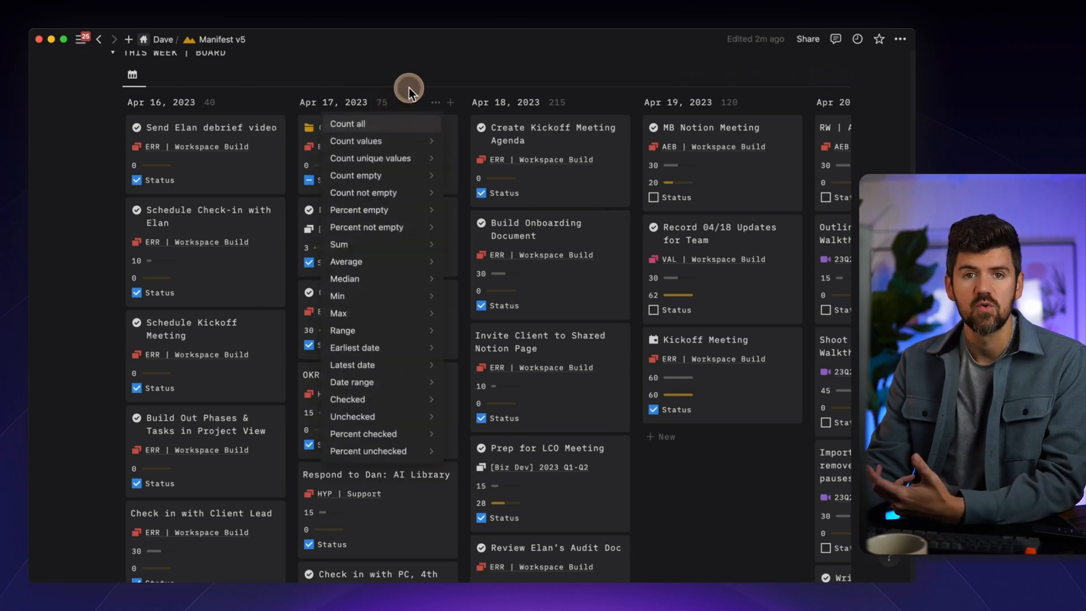
click(428, 68)
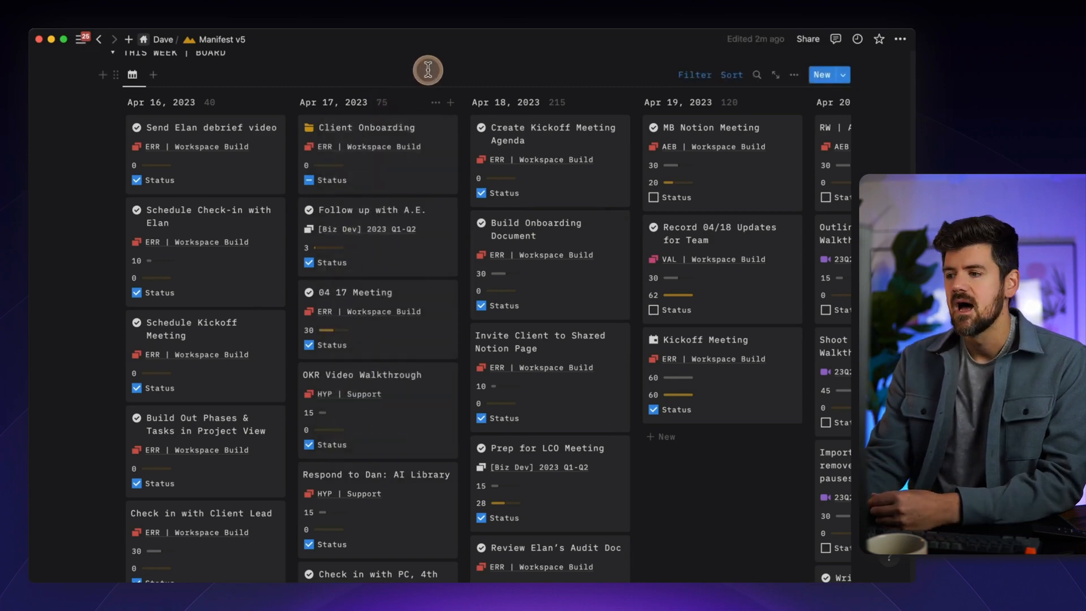
mouse_move(500, 279)
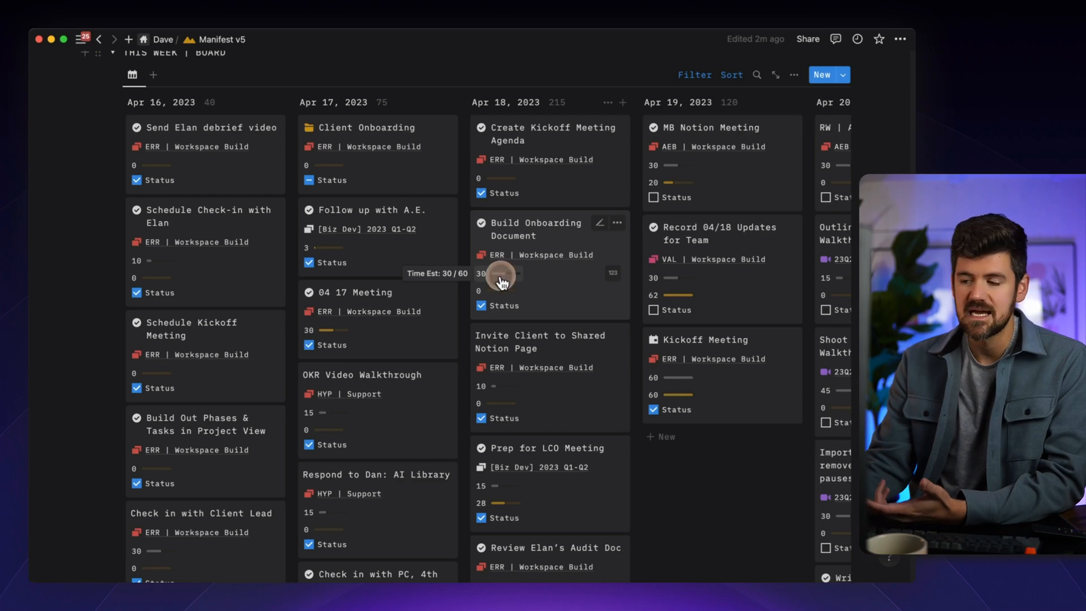
mouse_move(690, 303)
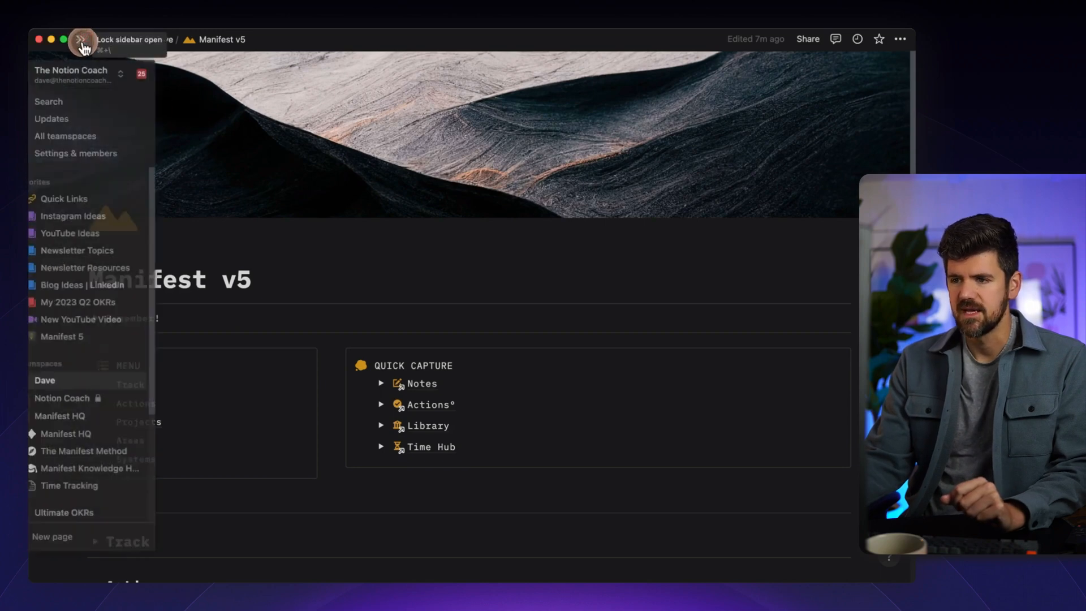
- Open the Time Tracking page in the Manifest HQ teamspace and hide the sidebar
click(79, 39)
click(83, 478)
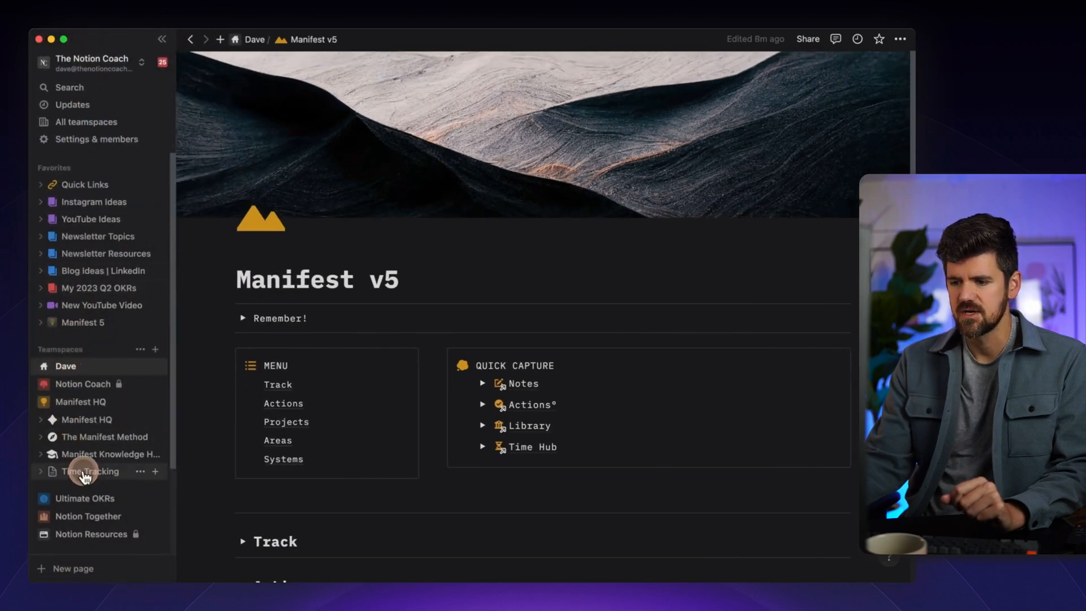
click(163, 41)
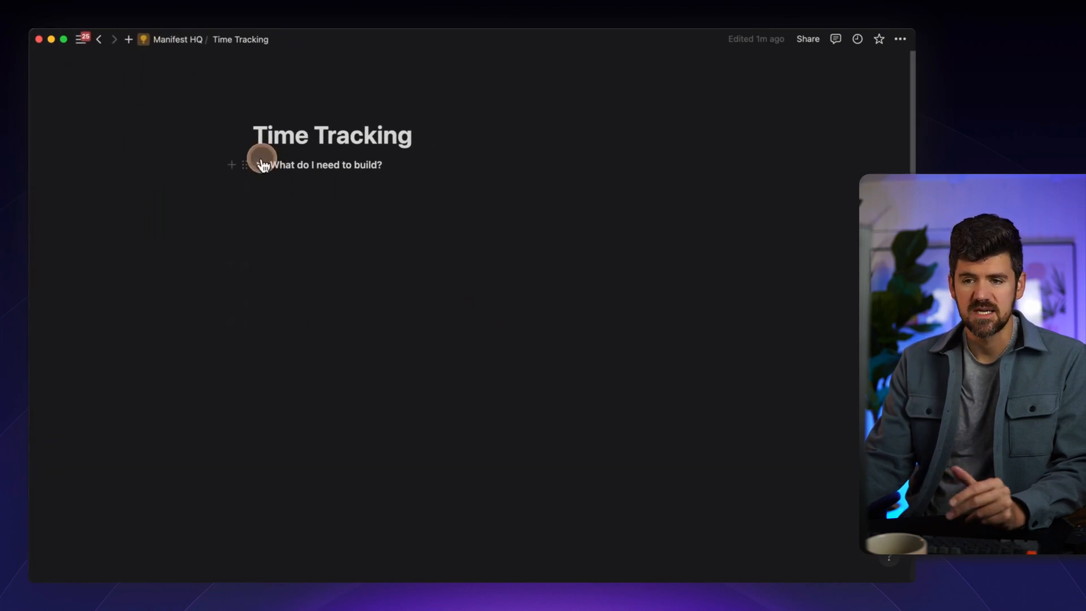
- Read through the "What do I need to build?" checklist on the Time Tracking page and collapse it
click(259, 164)
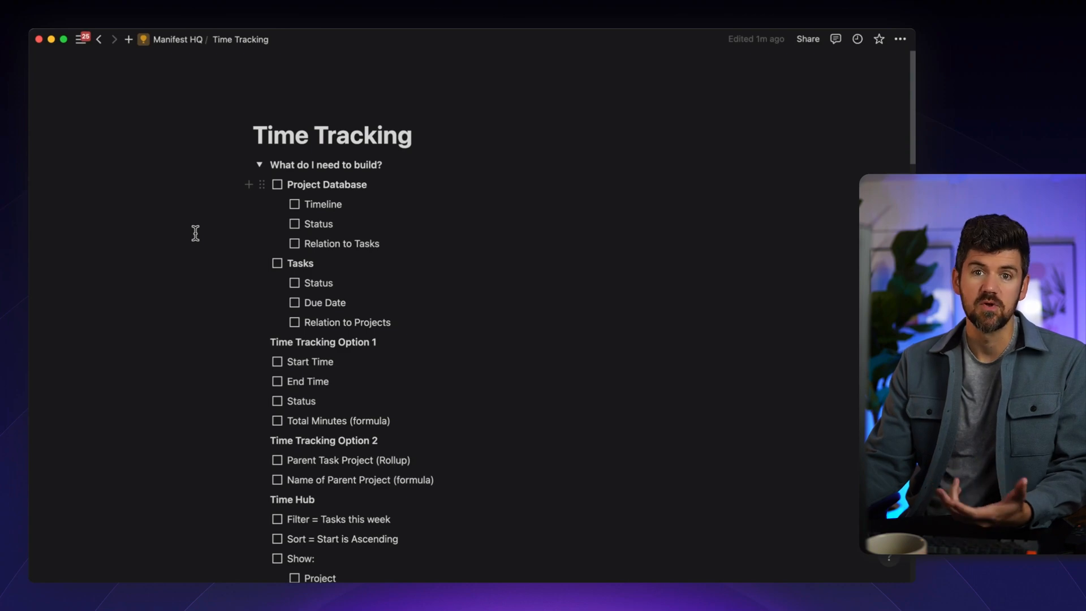
scroll(331, 214, down, 2)
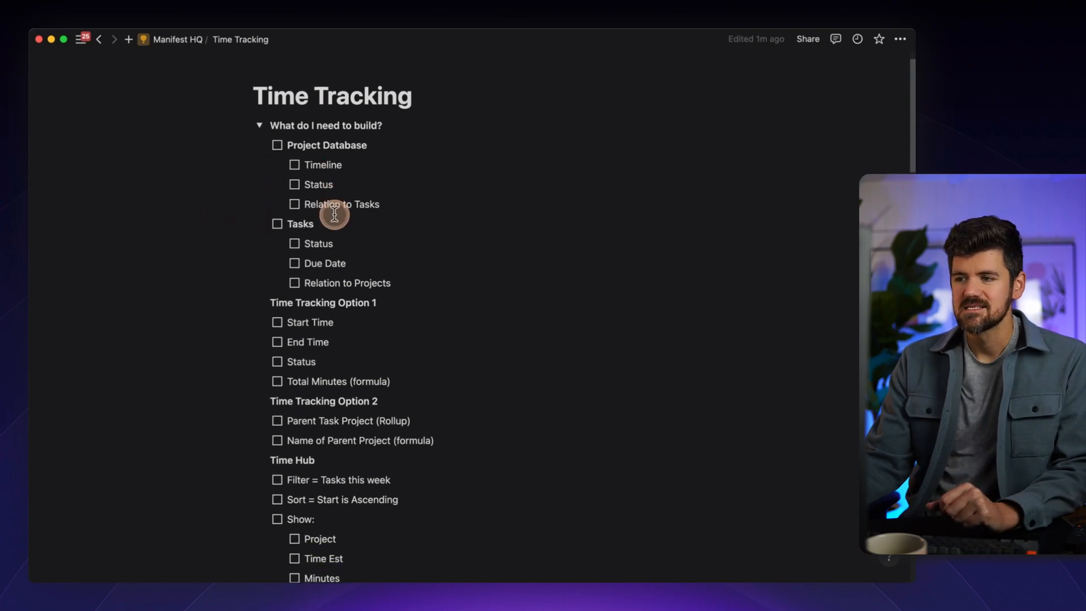
scroll(334, 213, down, 1)
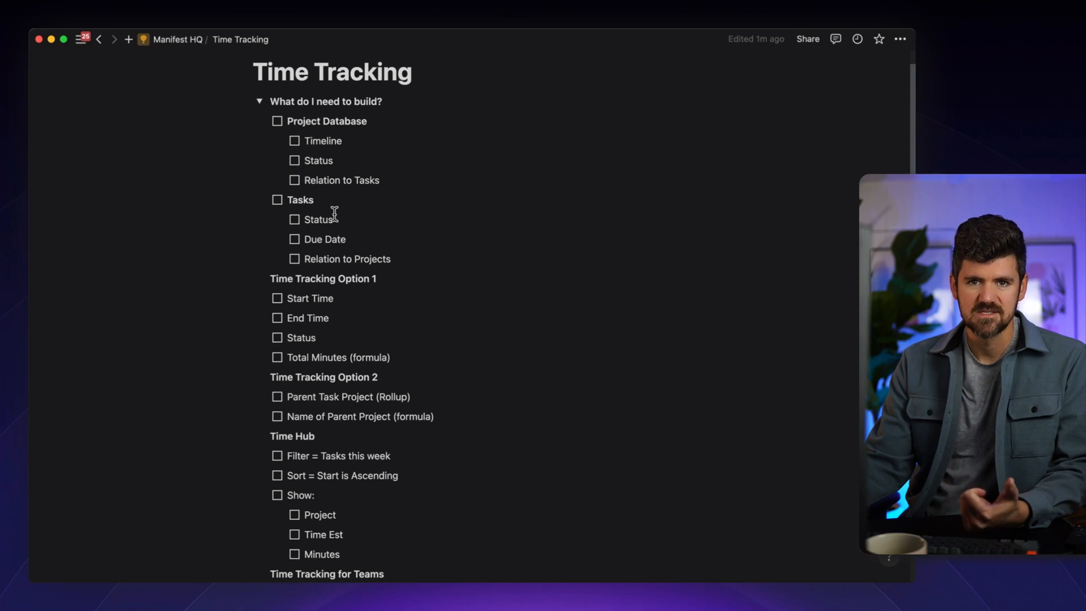
click(334, 213)
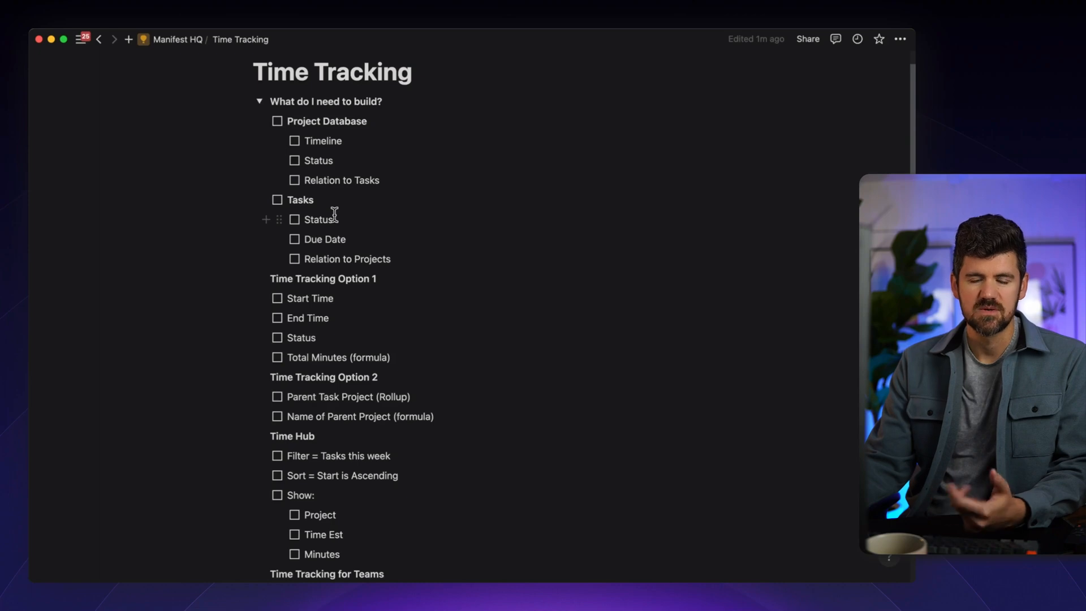
click(312, 153)
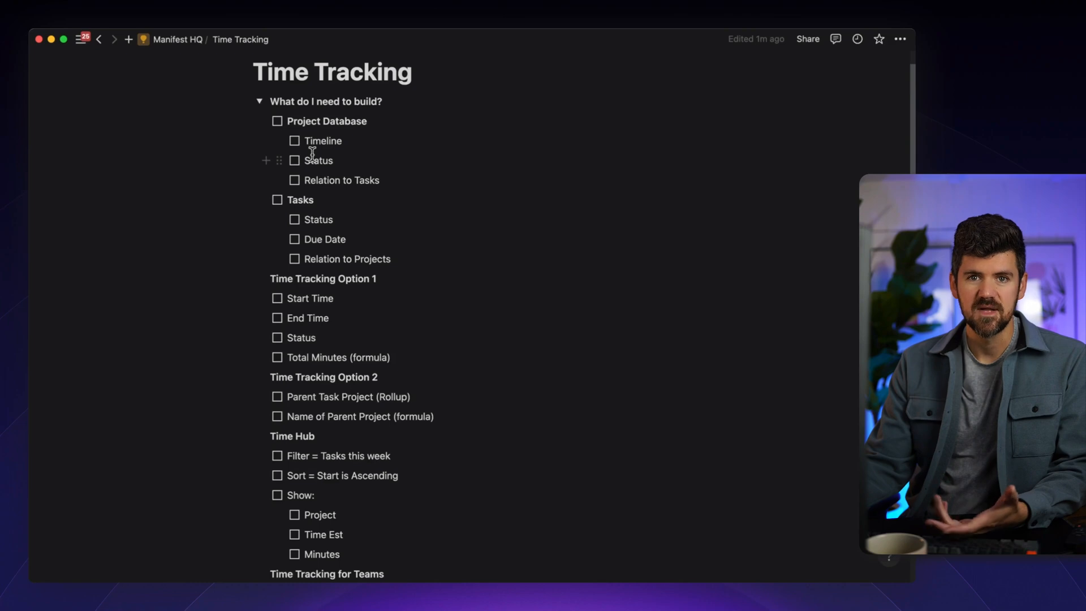
scroll(311, 153, up, 1)
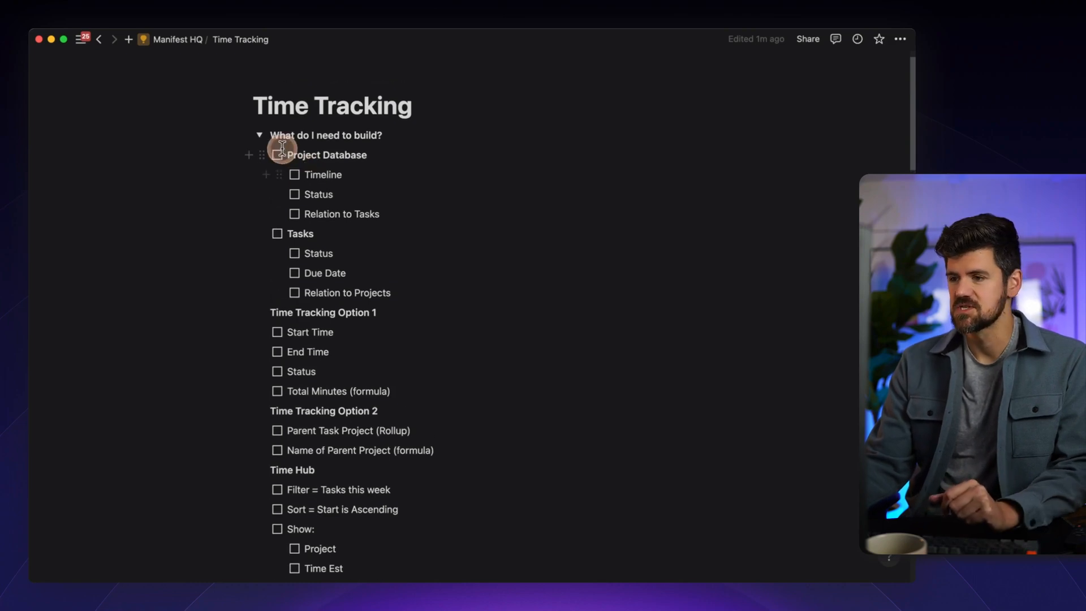
click(259, 135)
scroll(367, 260, up, 1)
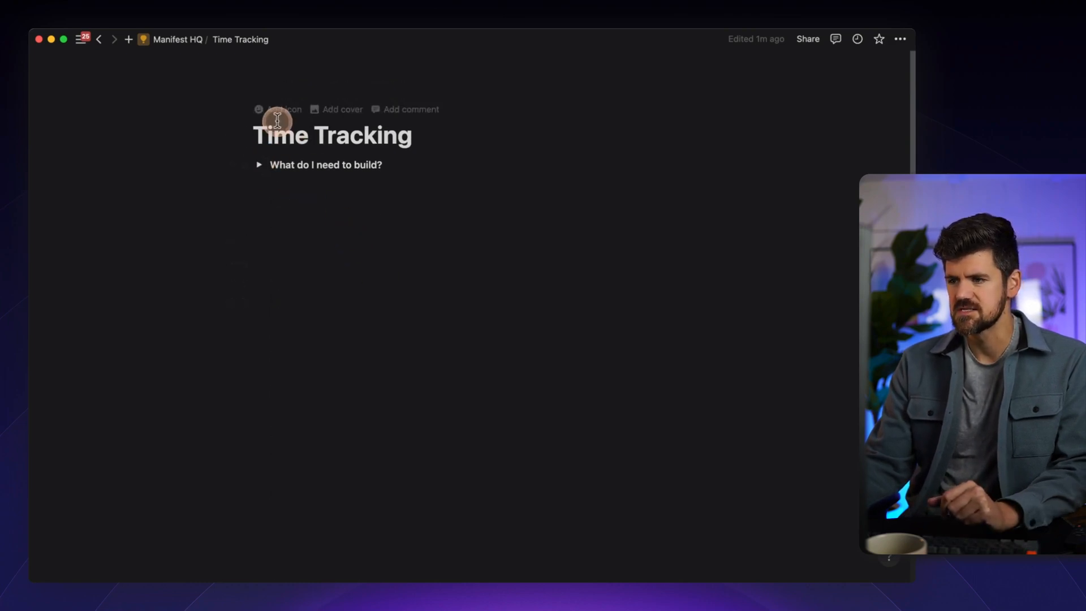
- Give the Time Tracking page a yellow hourglass icon
click(285, 112)
click(212, 174)
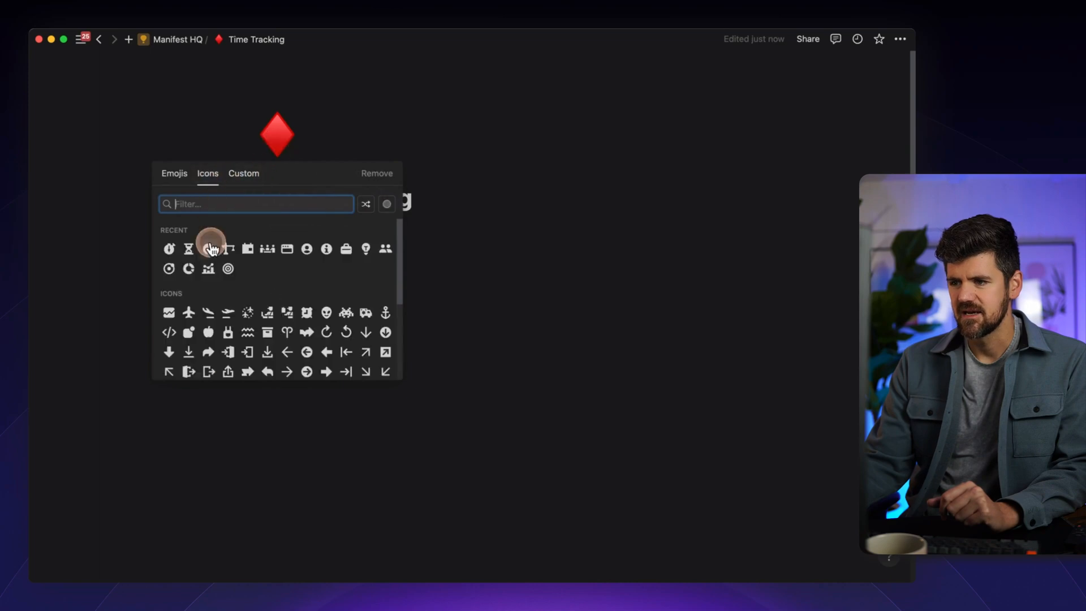
click(190, 251)
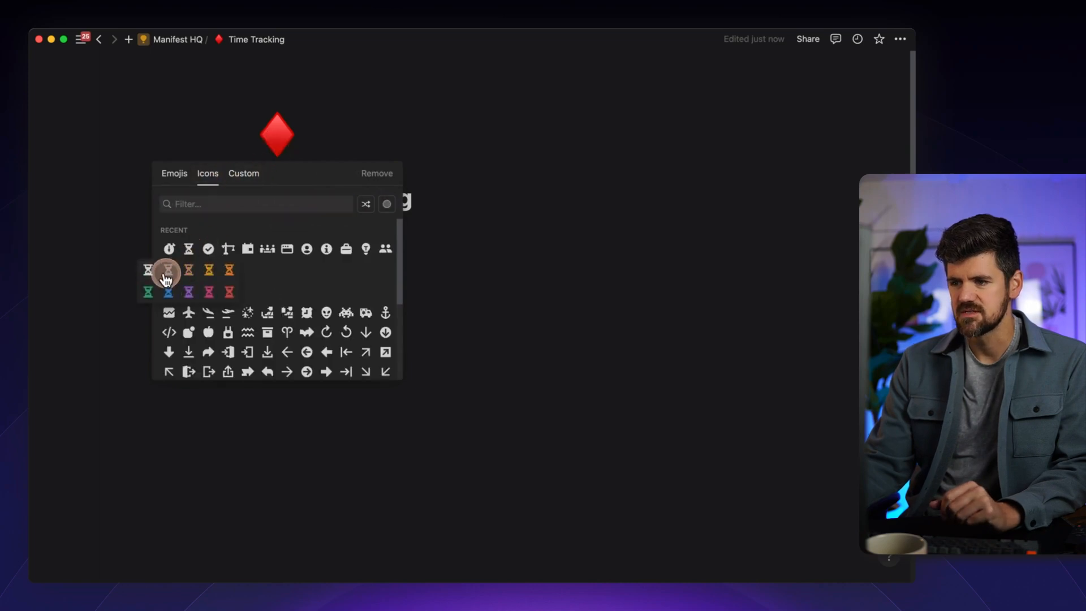
click(208, 271)
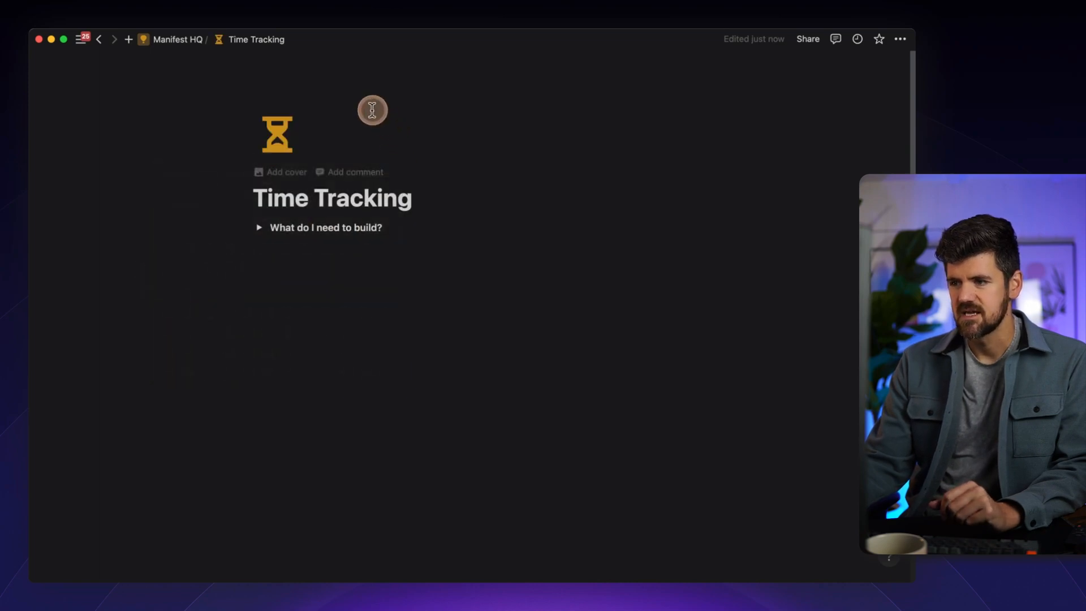
- Add a cover to the Time Tracking page using the fourth James Webb Telescope image, the field of galaxies
click(285, 172)
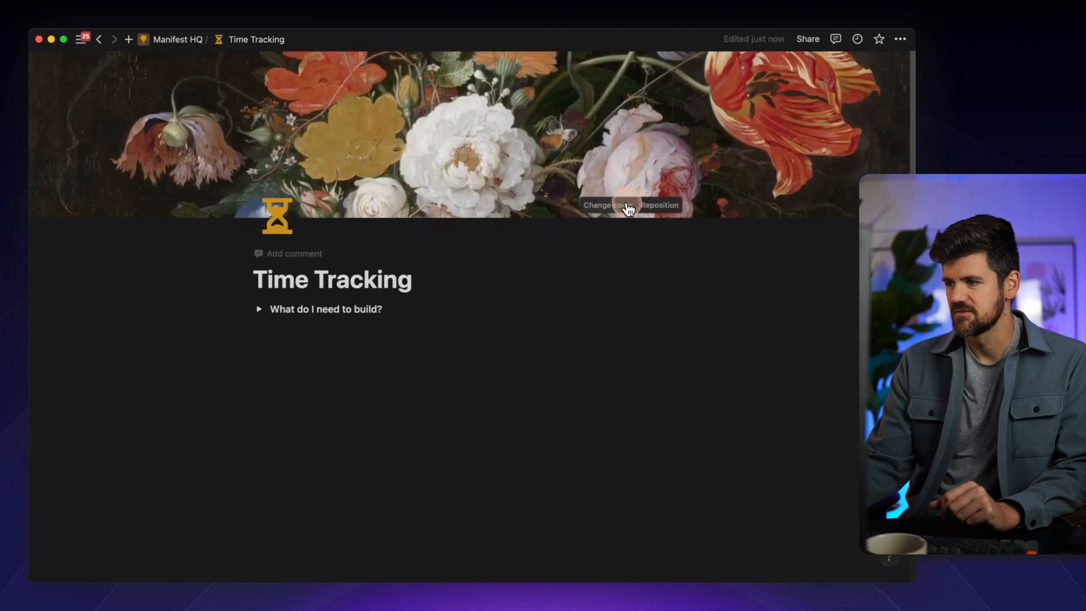
click(625, 209)
scroll(622, 340, down, 1)
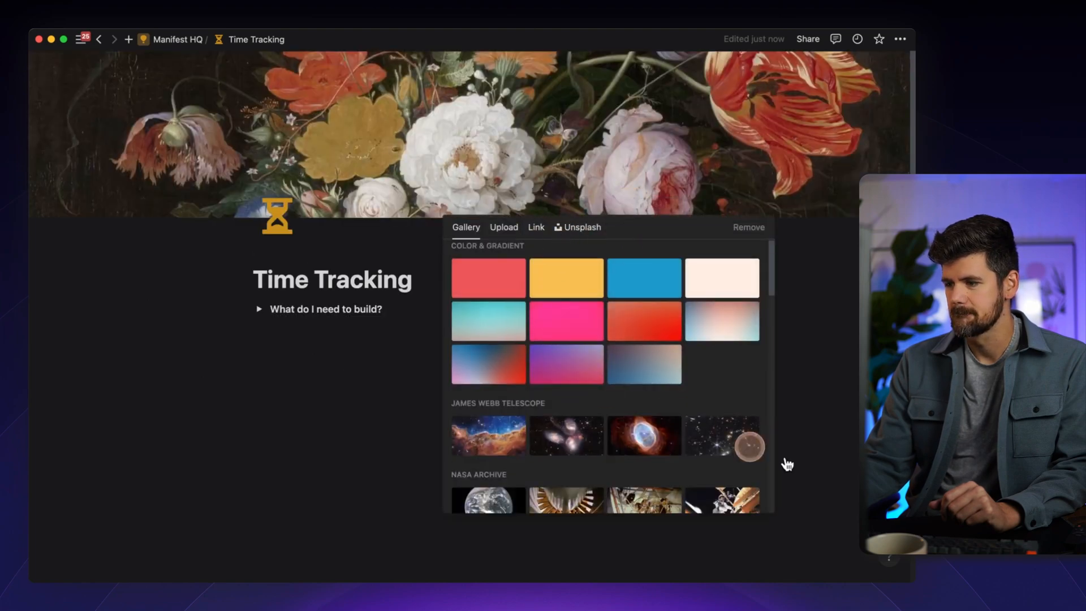
click(730, 433)
- Insert an inline database below the "What do I need to build?" toggle and title it Projects
click(333, 316)
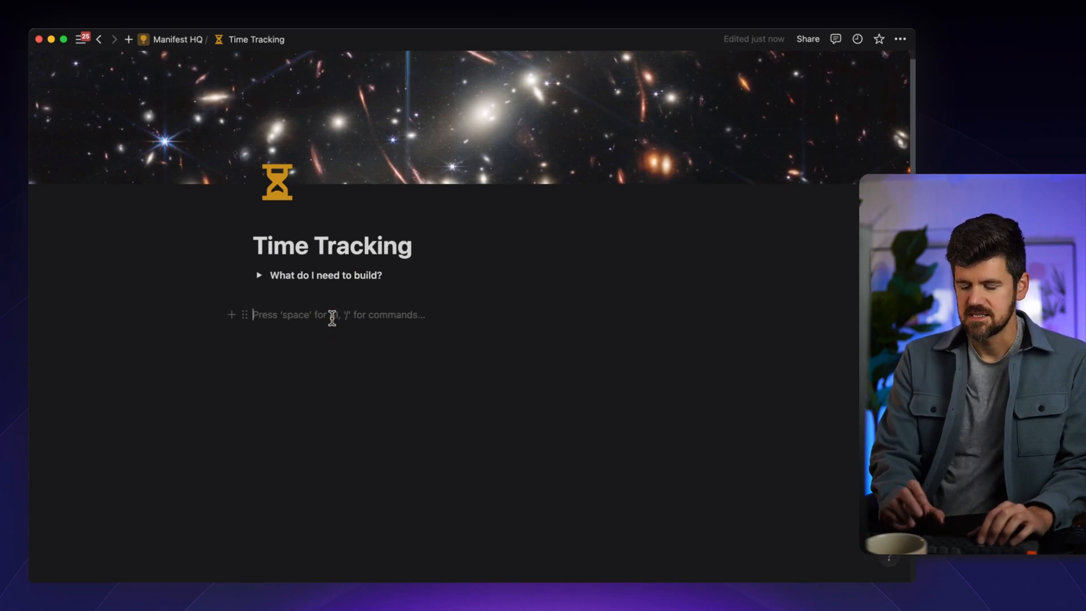
text(/data)
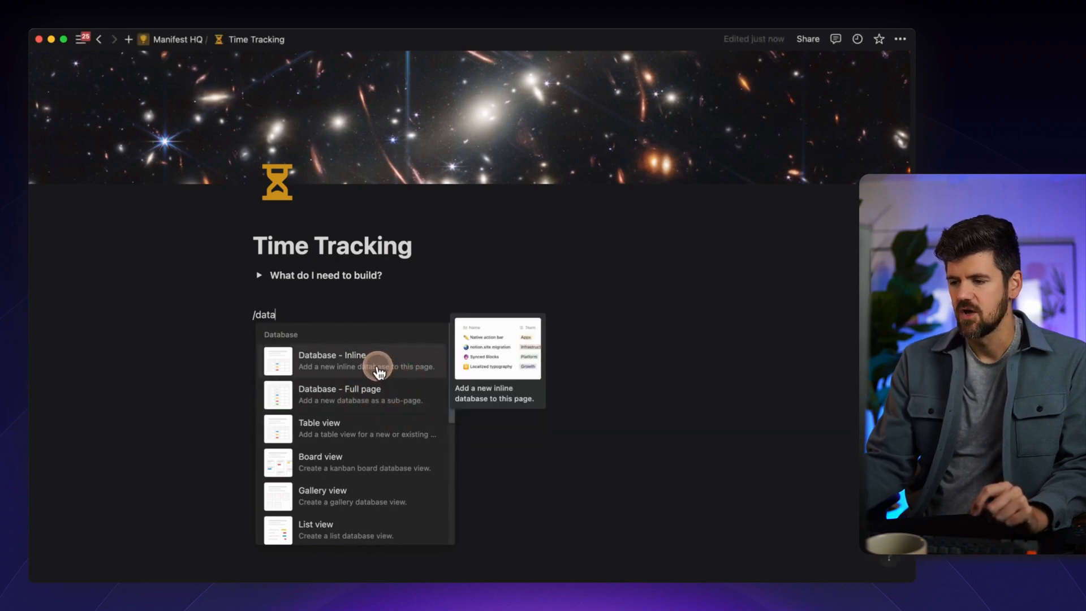
click(378, 370)
scroll(378, 370, down, 1)
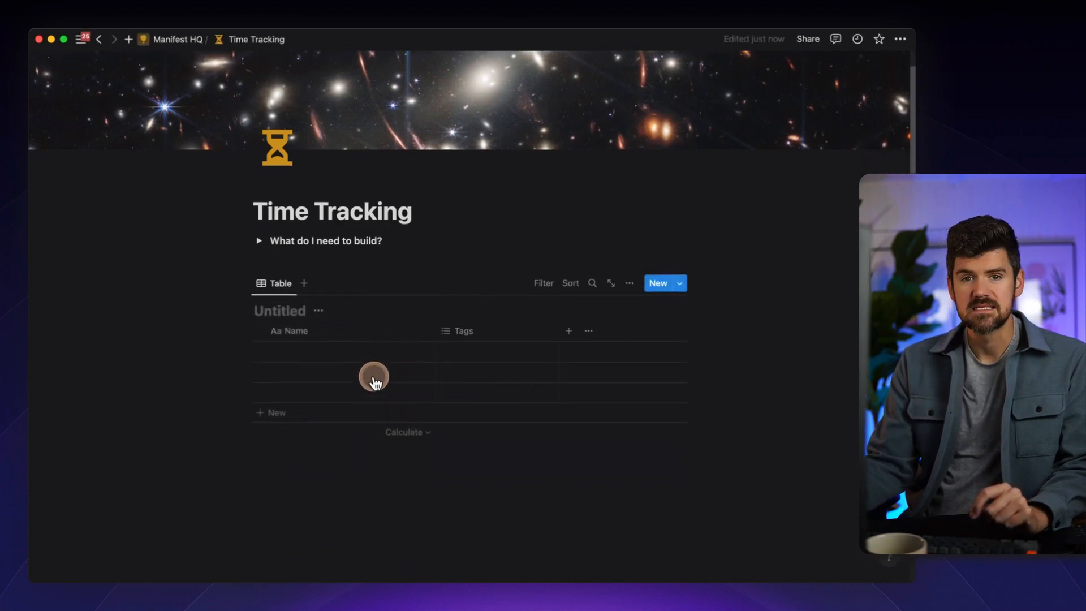
text(Projects)
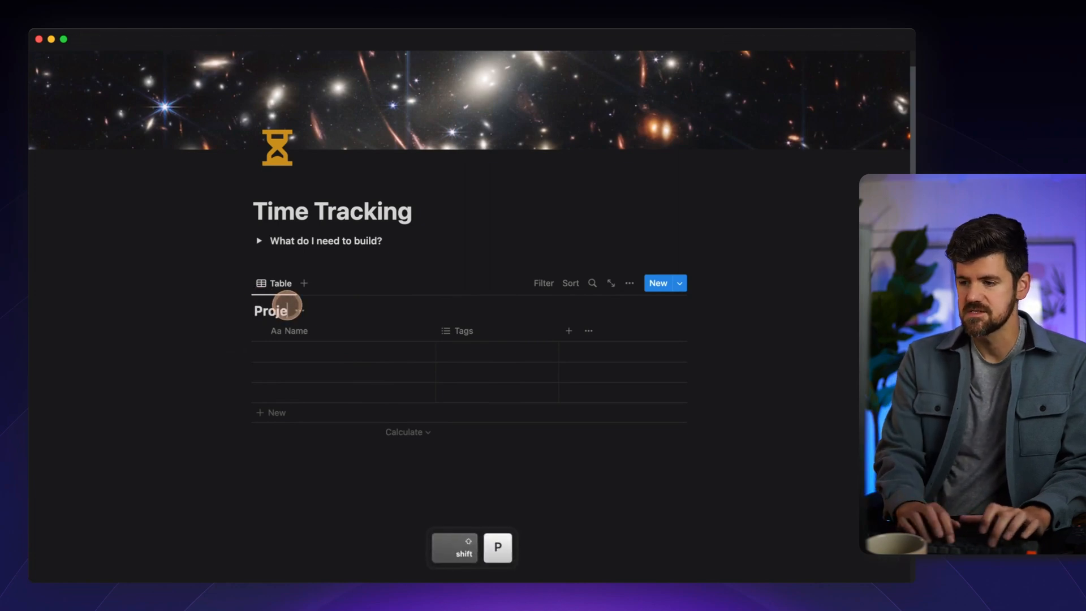
- Open the Projects database as a full page and give it a white crane icon
click(611, 284)
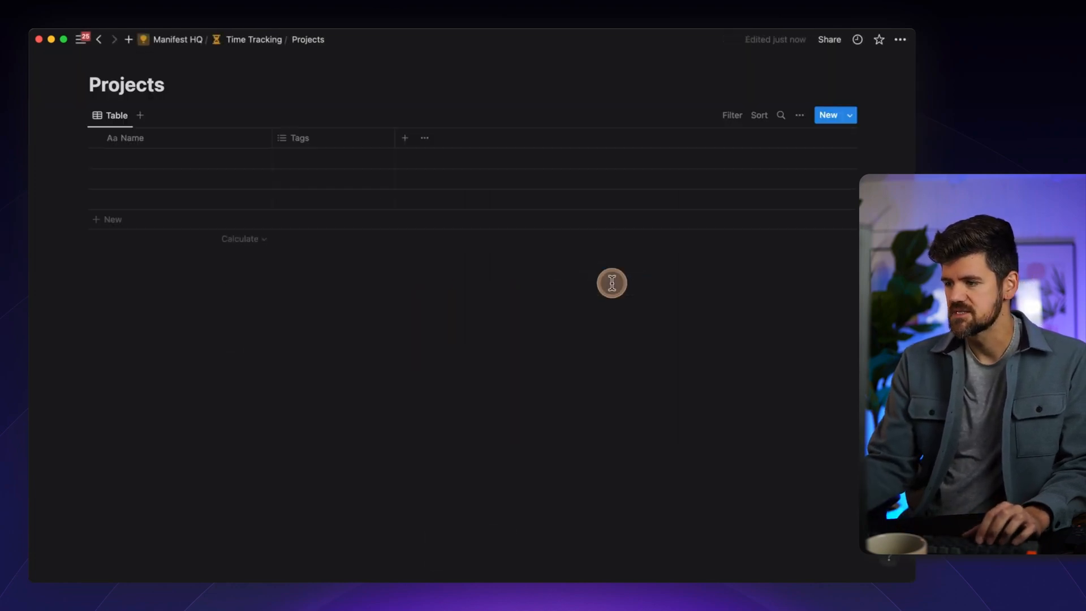
click(122, 67)
text(cra)
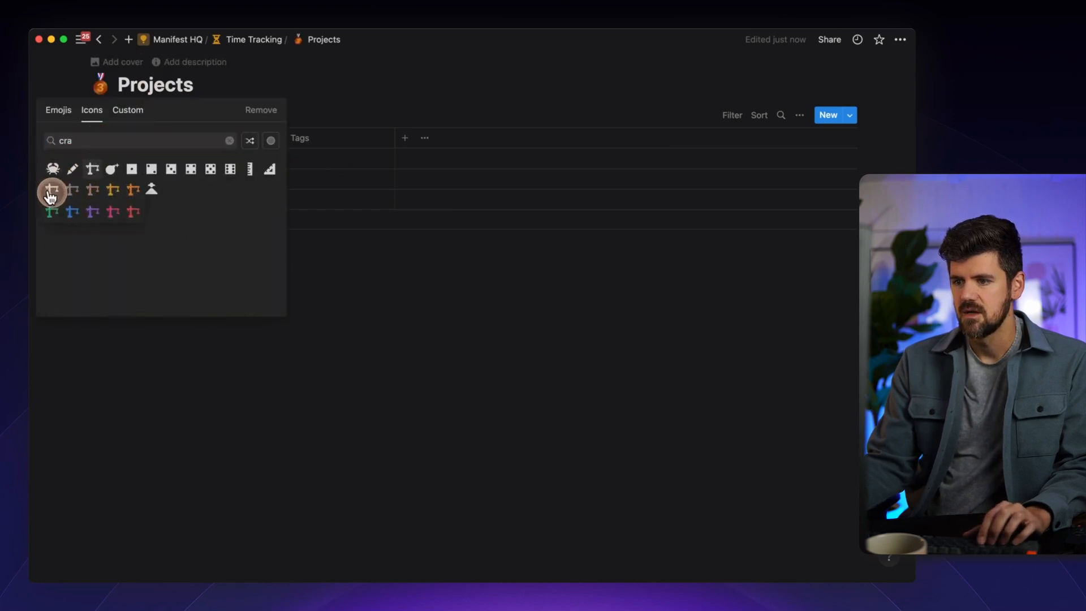
click(51, 190)
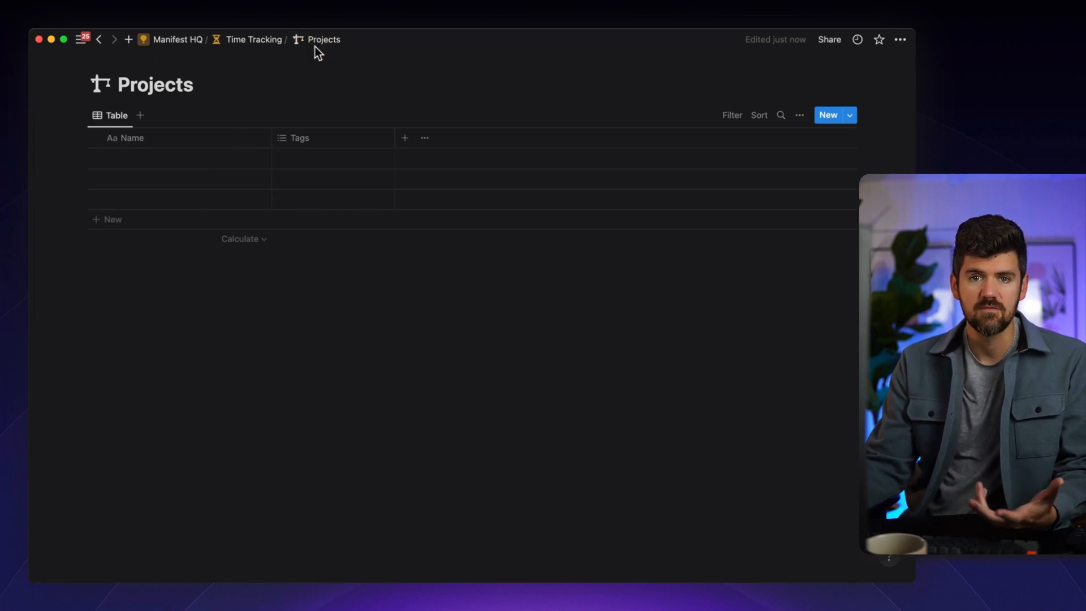
- Delete the Tags property from the Projects database
click(313, 138)
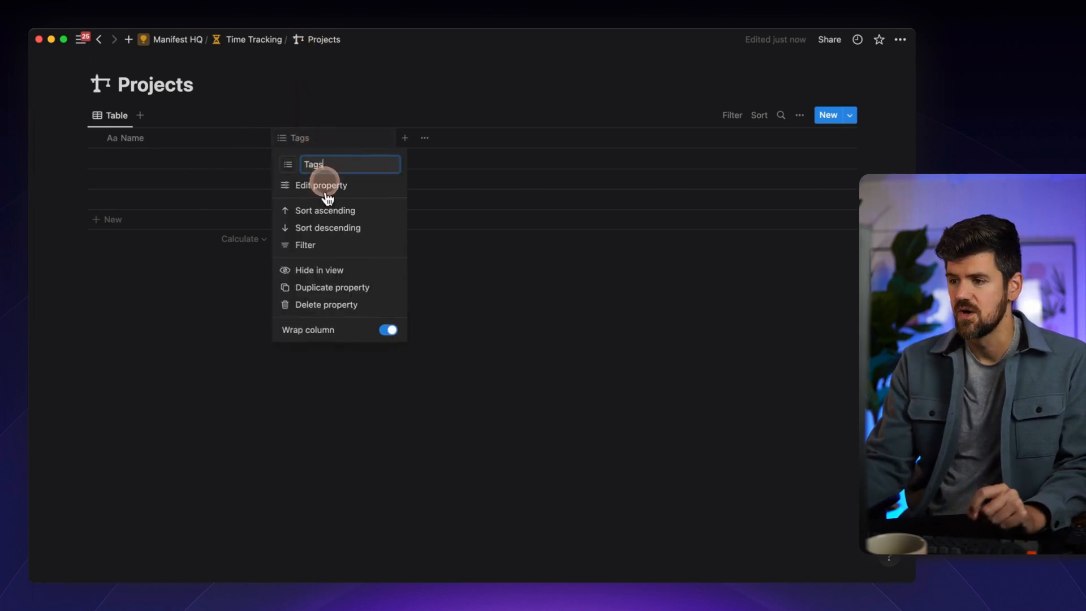
click(327, 305)
click(439, 311)
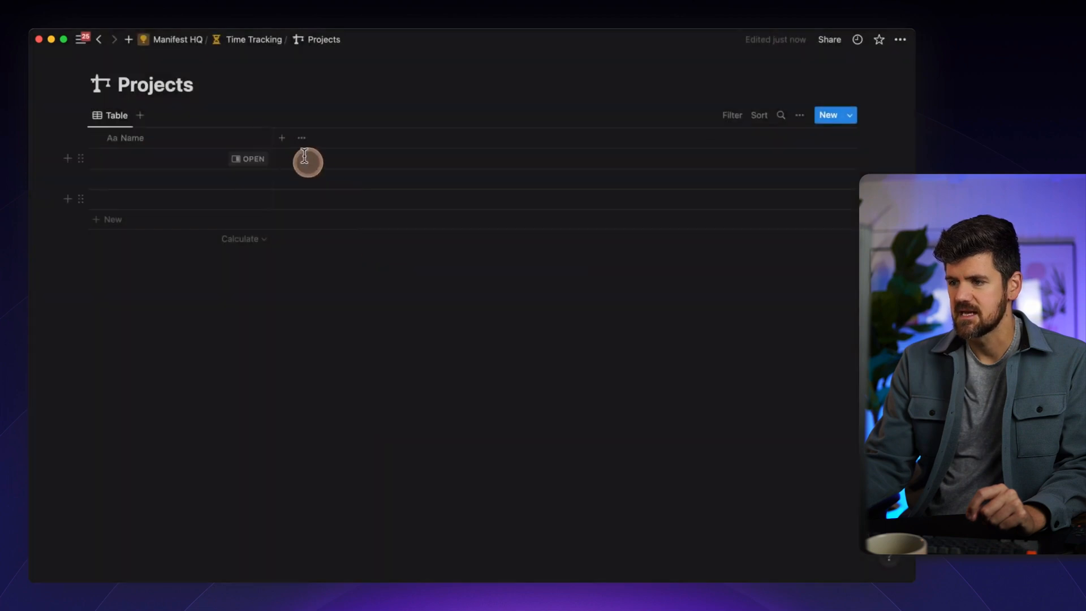
- Add a Status property and a Date property named Timeline to the Projects database
click(281, 138)
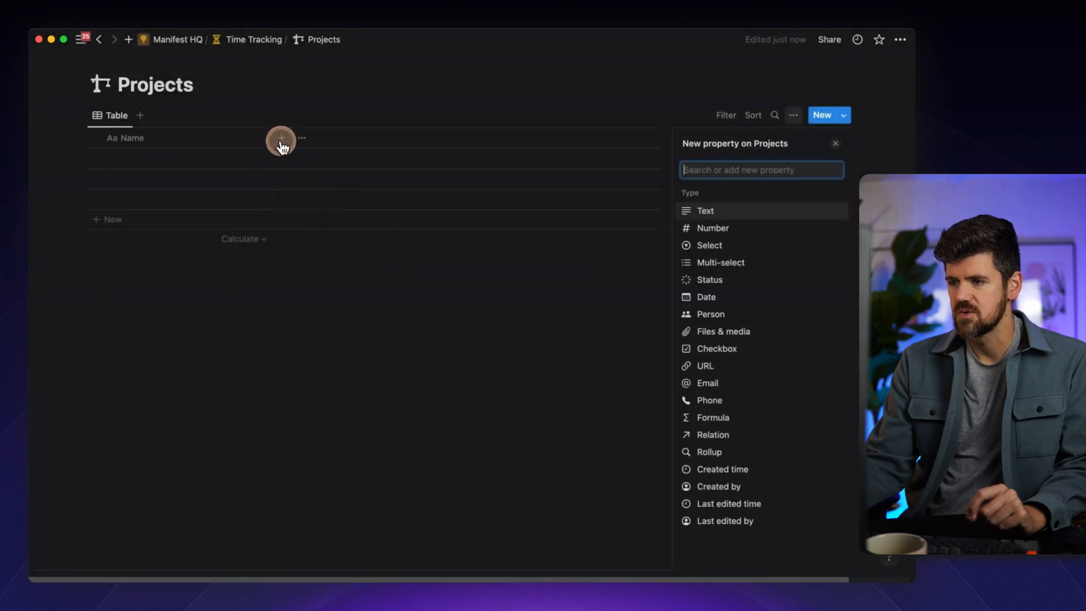
click(723, 280)
click(403, 136)
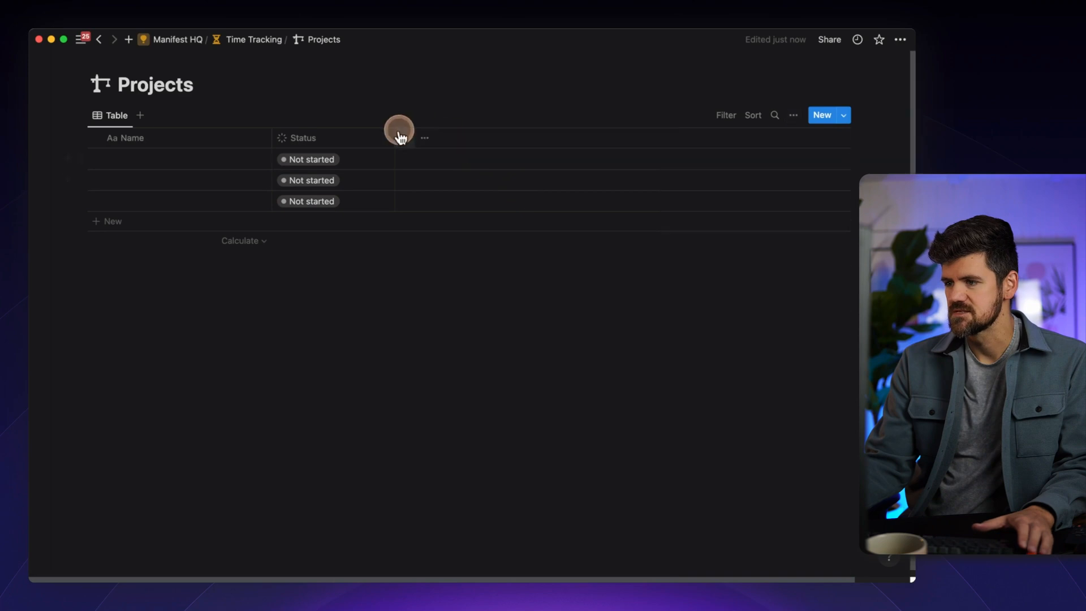
click(405, 138)
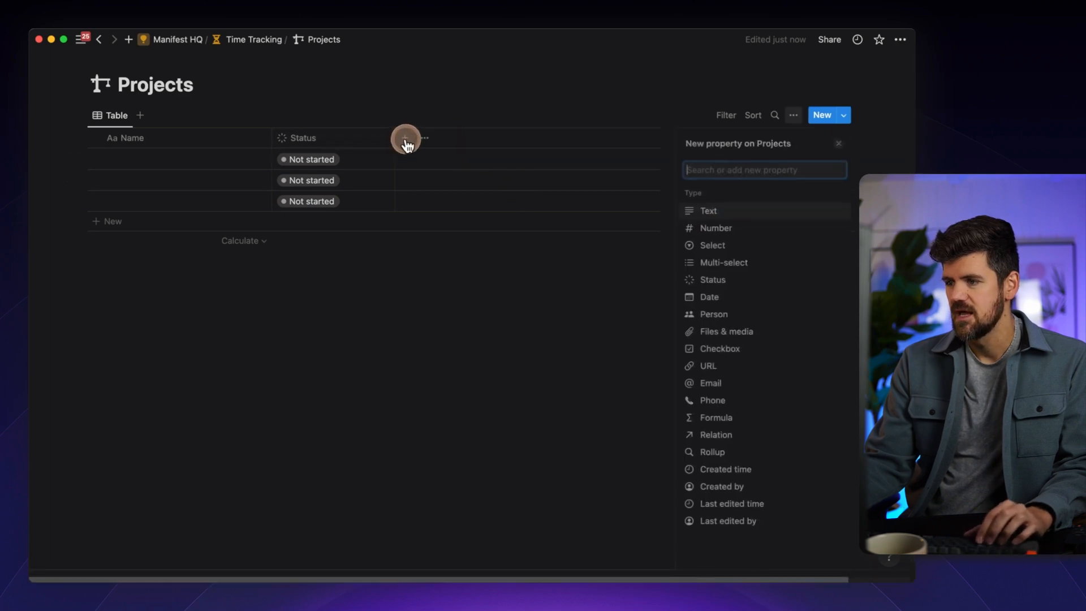
click(702, 297)
text(Timeline)
key(Return)
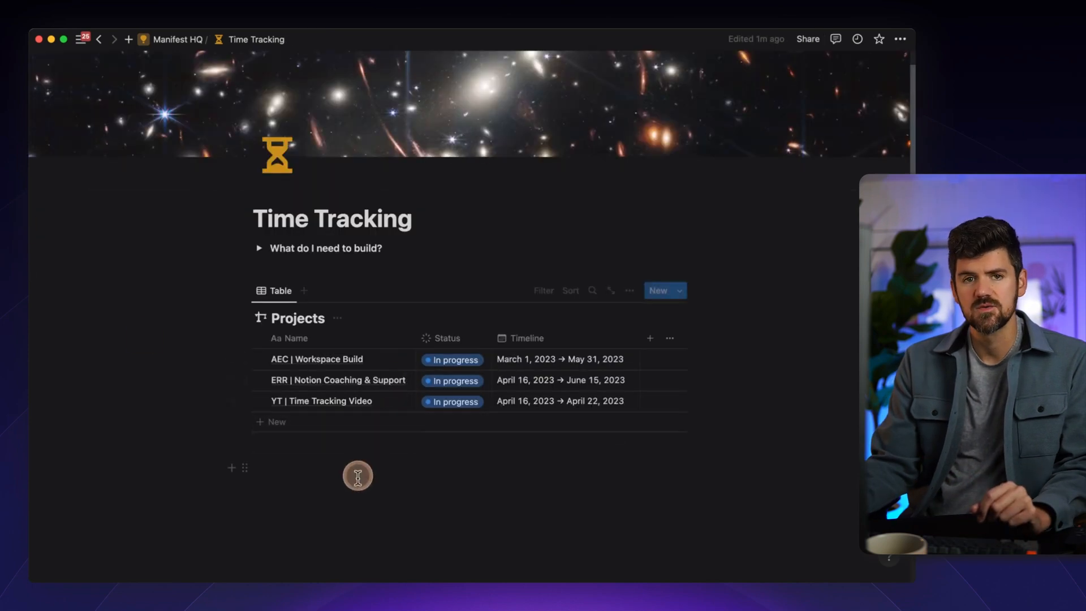
- Insert a table view with a new database below the Projects table and title it Tasks
scroll(358, 478, down, 1)
click(348, 437)
text(/ta)
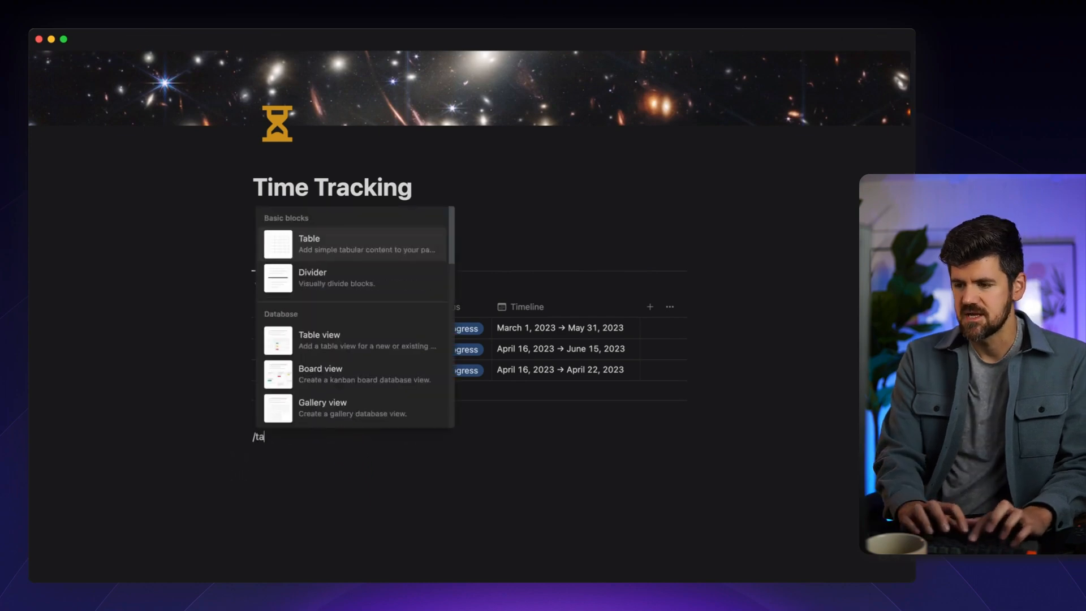
text(ble)
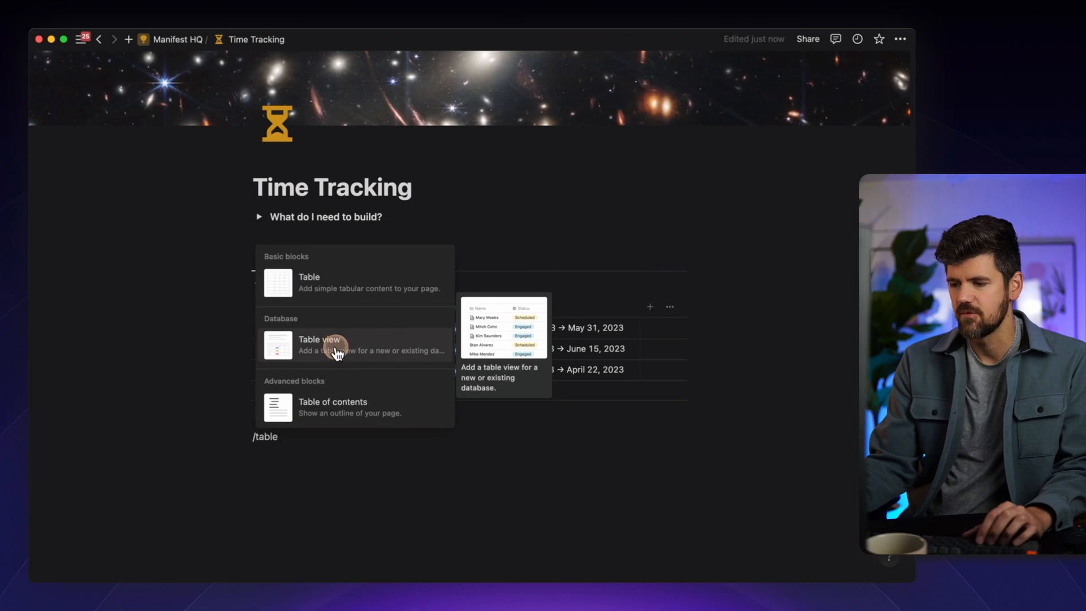
click(337, 352)
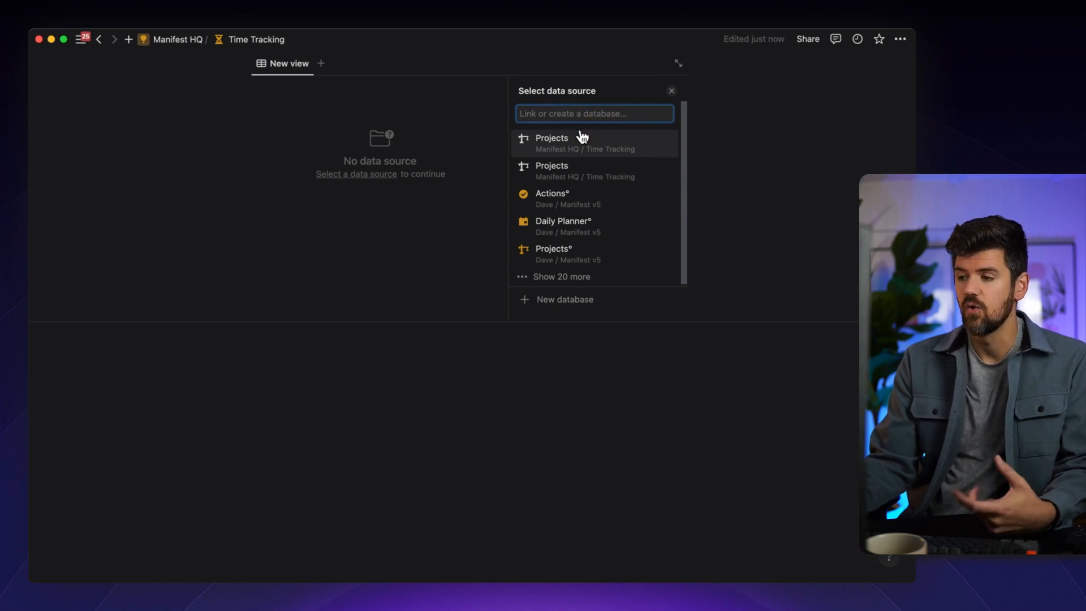
click(575, 296)
scroll(383, 178, up, 3)
text(Tasks)
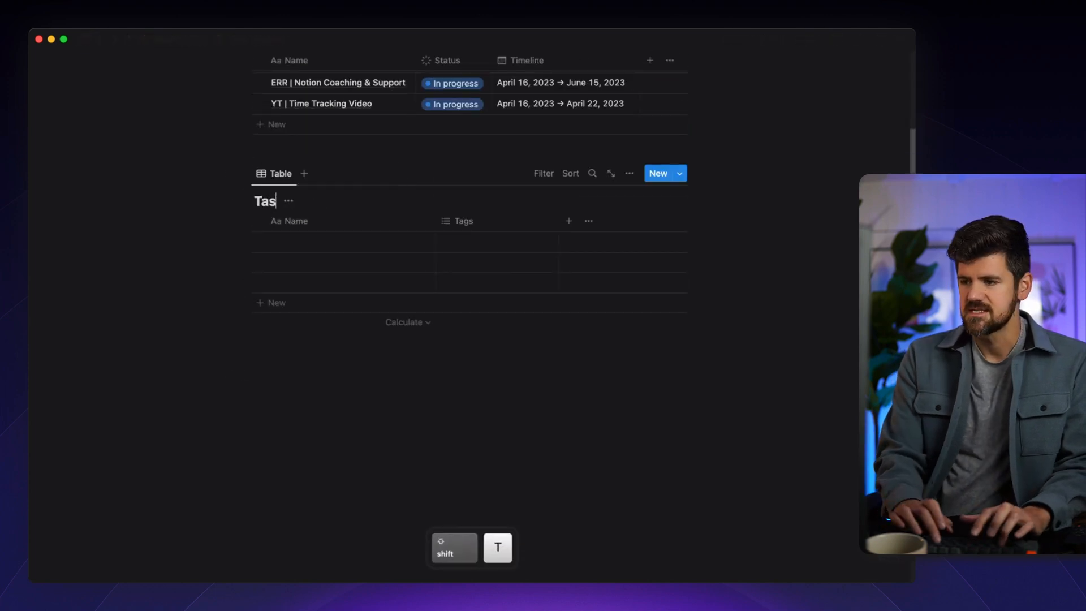
- Open the Tasks database as a full page and give it the round check mark icon
click(615, 180)
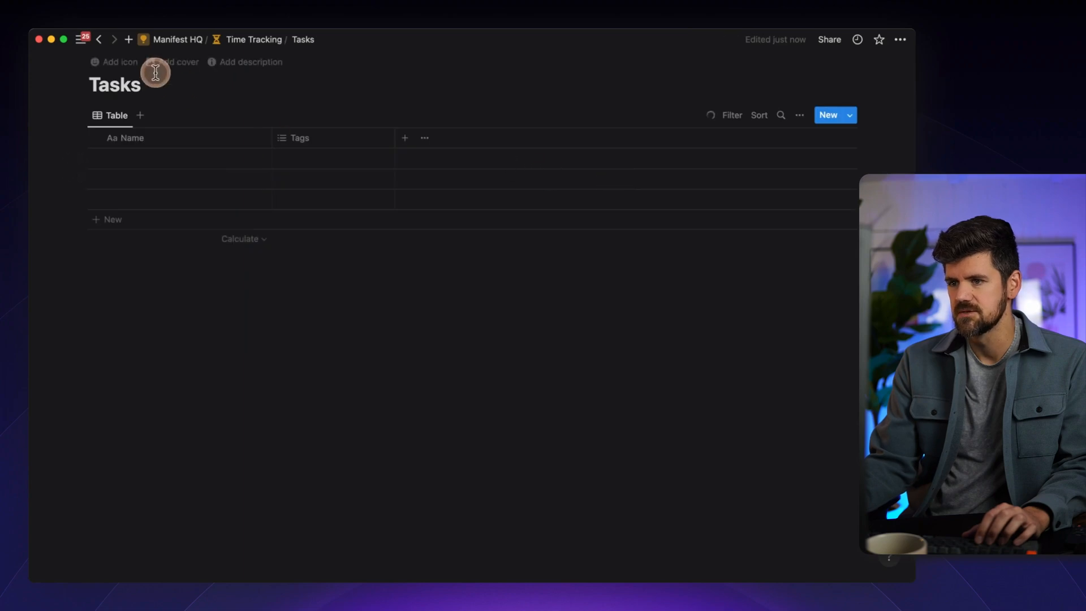
click(131, 72)
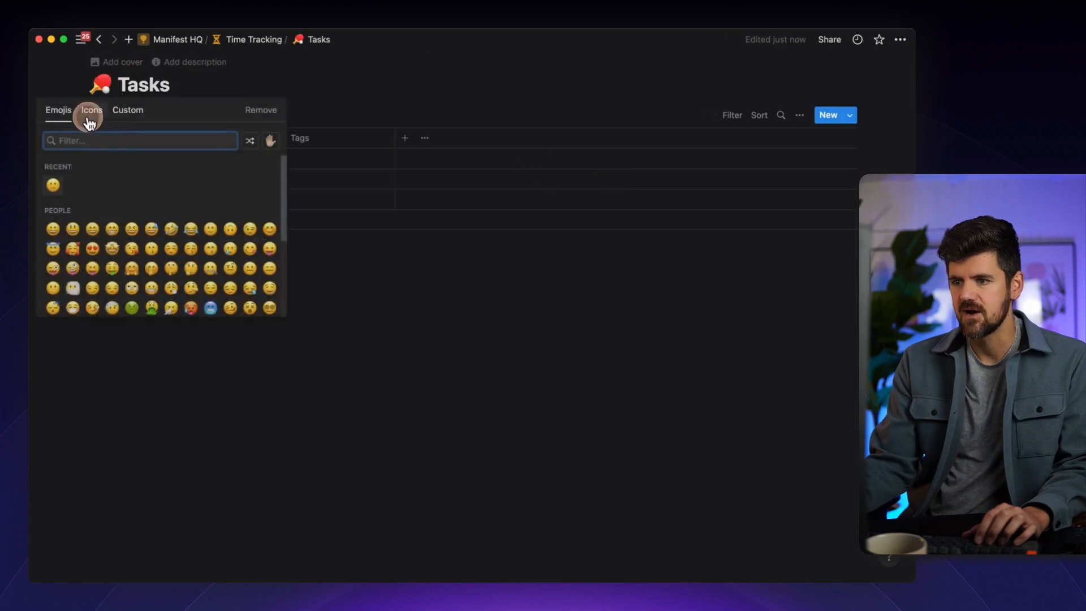
click(89, 111)
text(che)
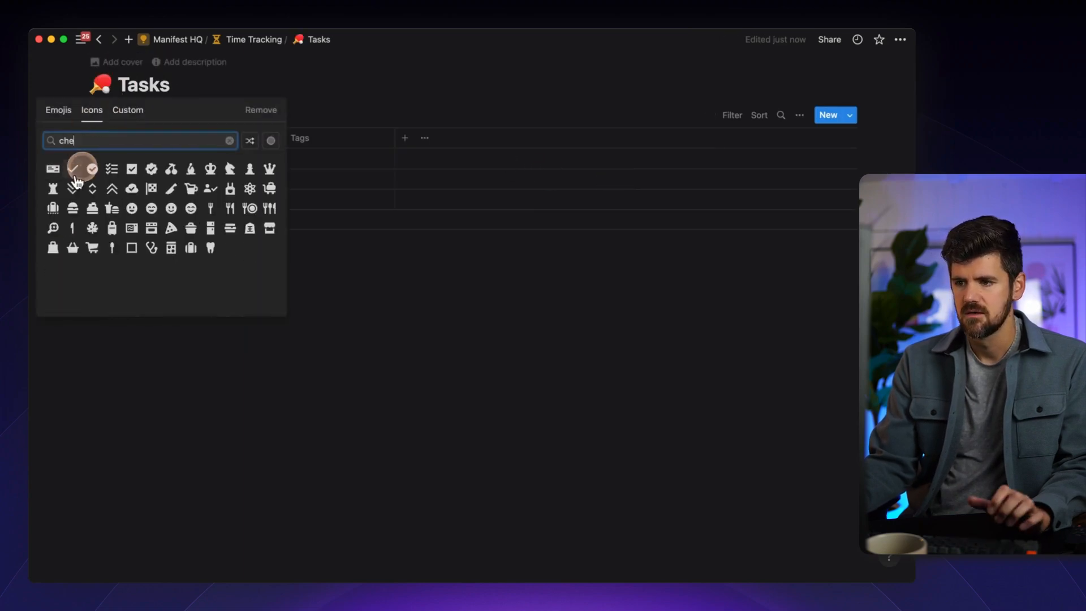
key(Return)
- Delete the Tags property from the Tasks database
click(332, 138)
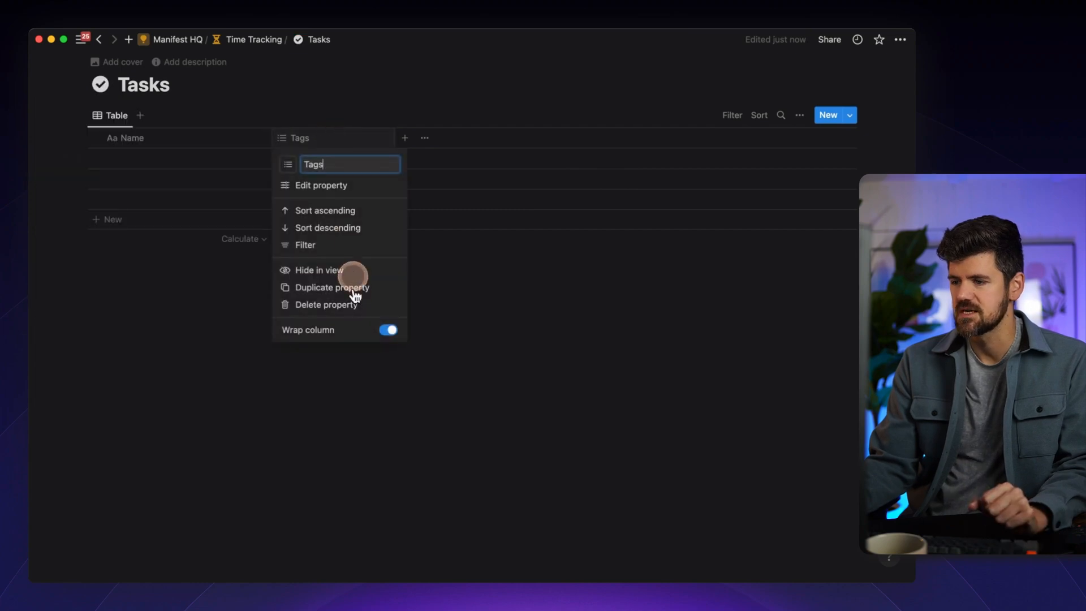
click(347, 307)
click(454, 303)
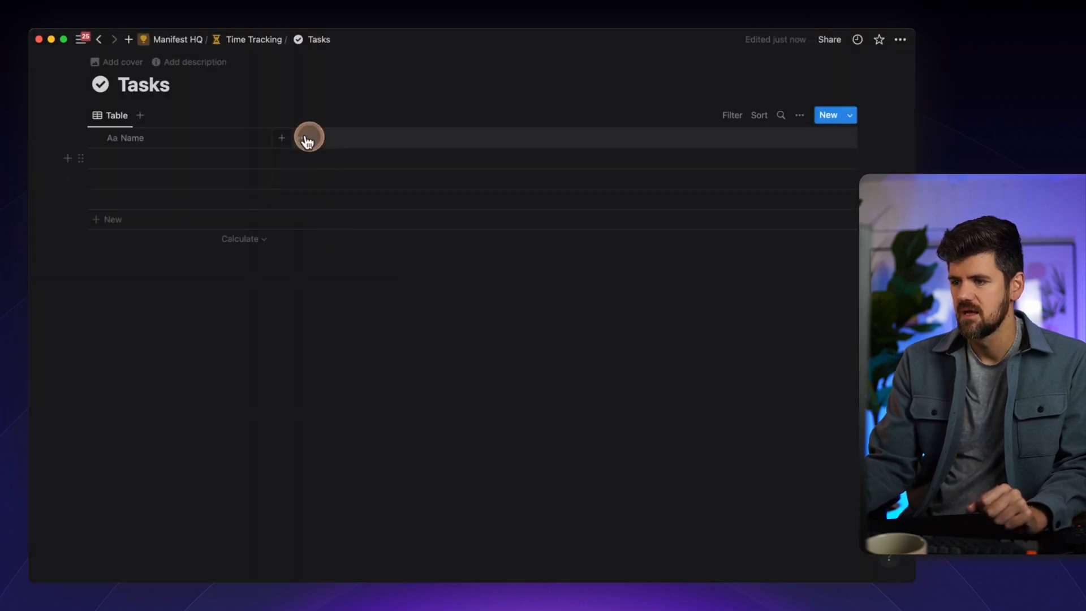
- Add a Status property and a Date property named Due Date to the Tasks database
click(282, 138)
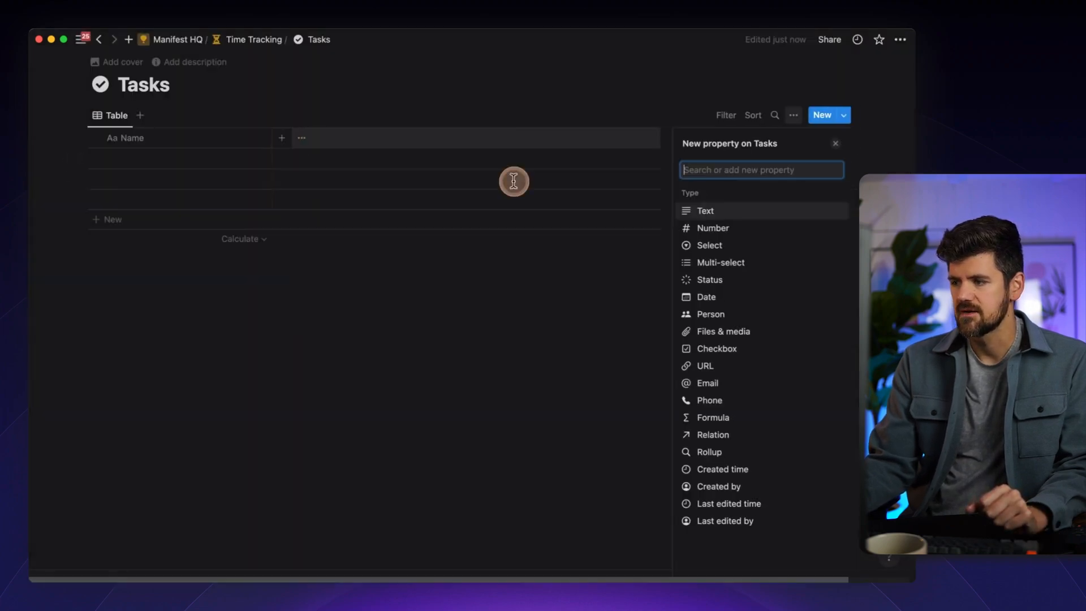
click(720, 281)
click(398, 162)
click(404, 137)
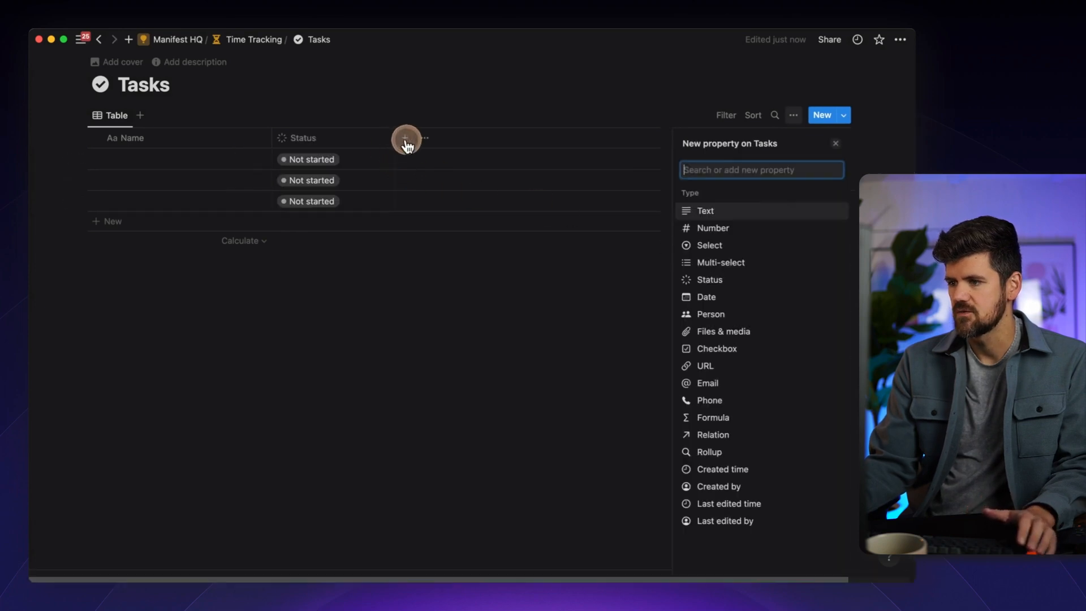
click(707, 297)
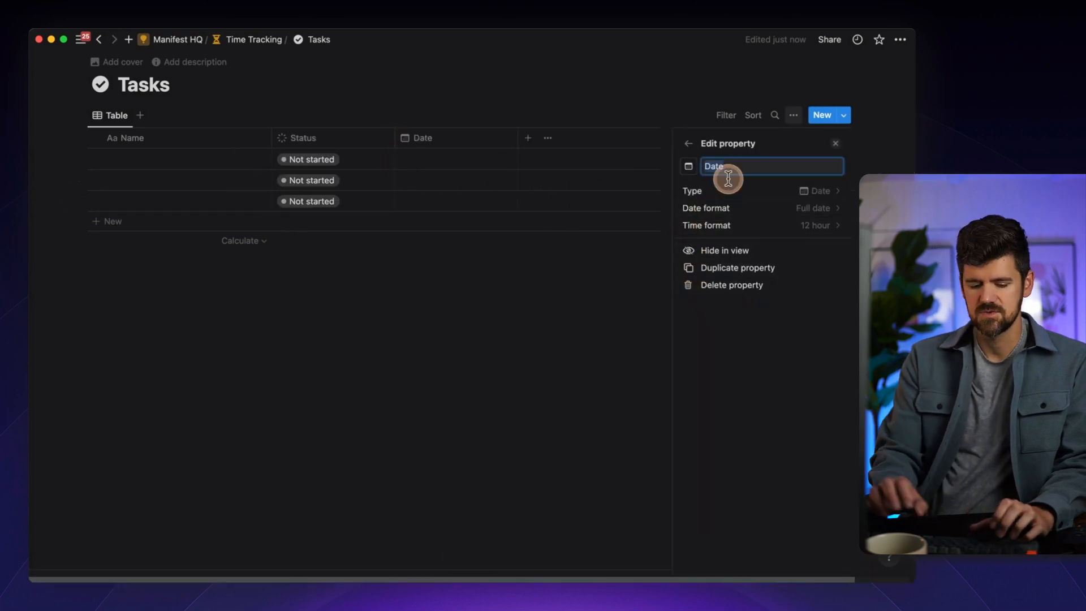
text(Due Date)
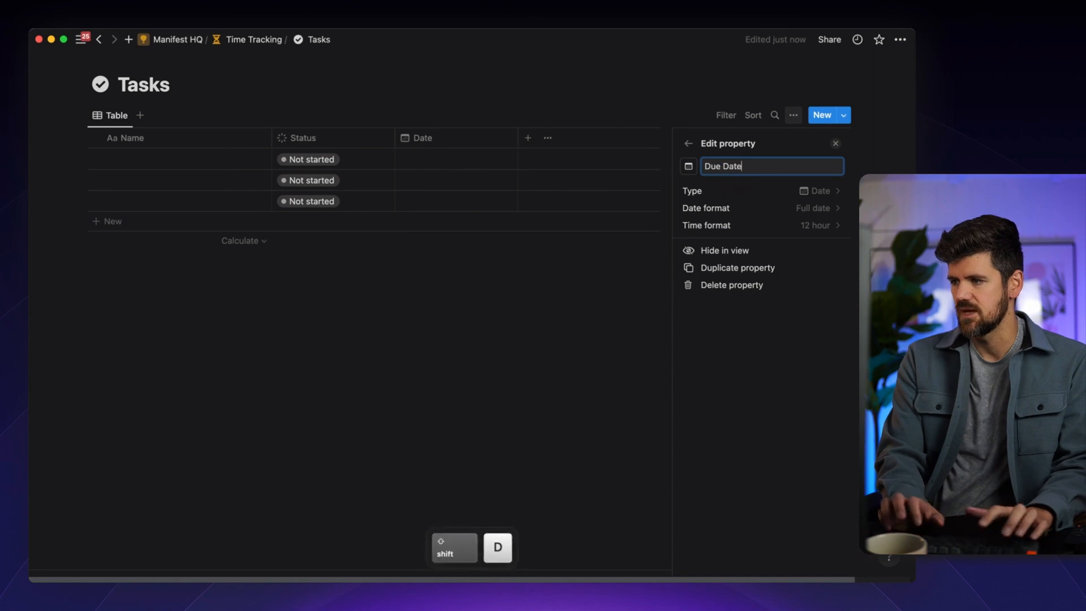
key(Return)
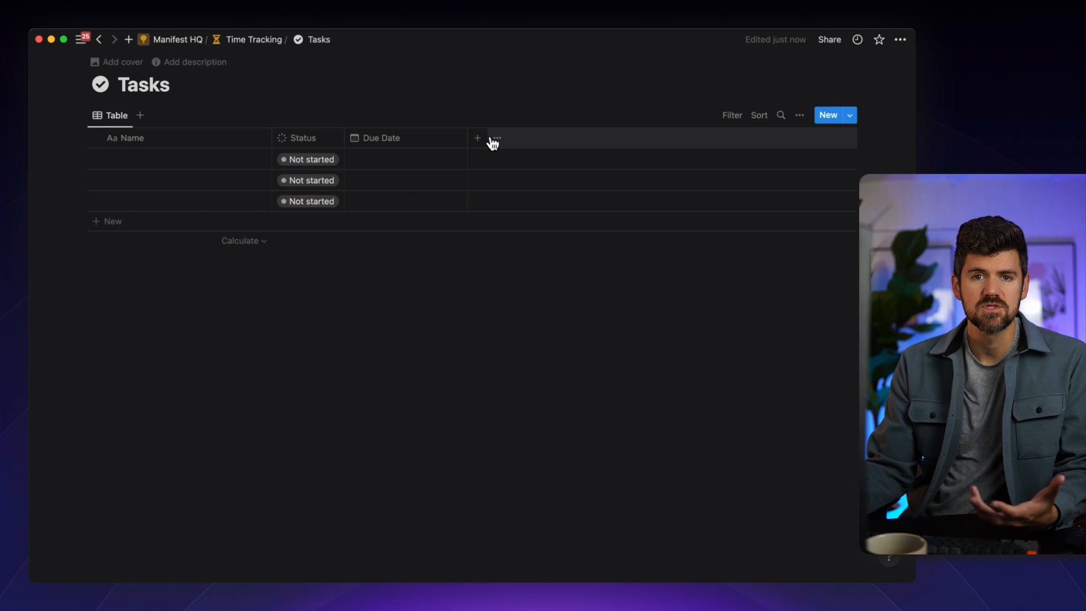
- Add a Projects relation with no limit to the Tasks database, shown on Projects as a two-way Tasks property
click(479, 141)
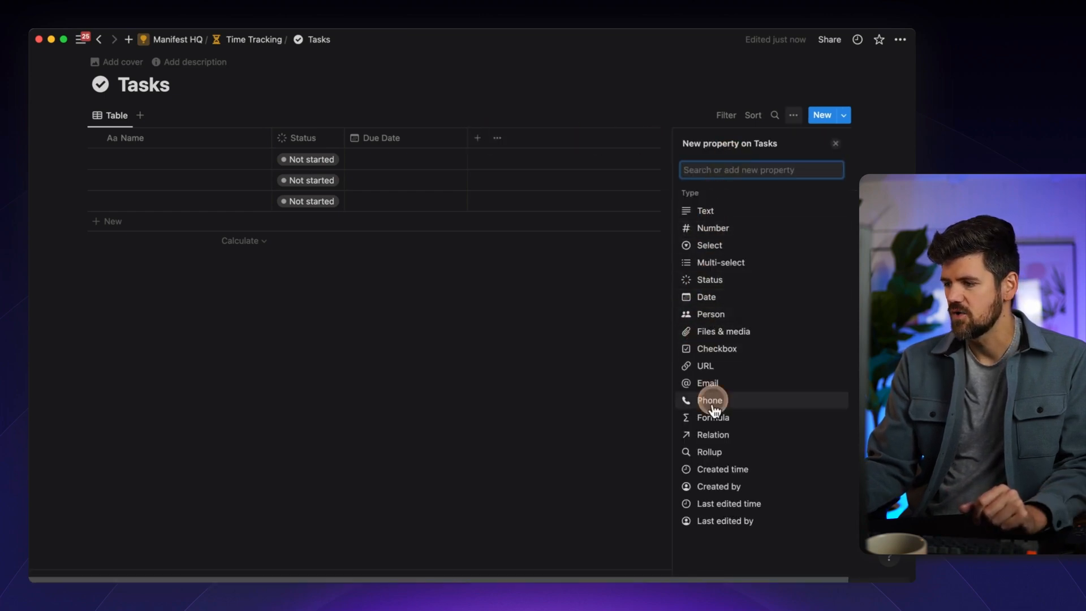
click(715, 441)
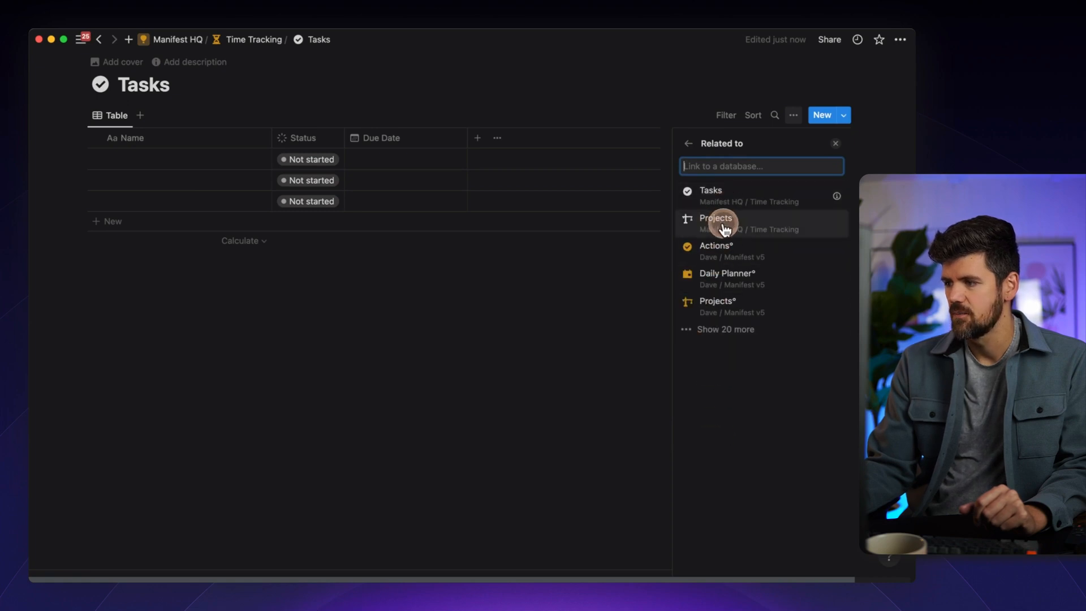
click(722, 223)
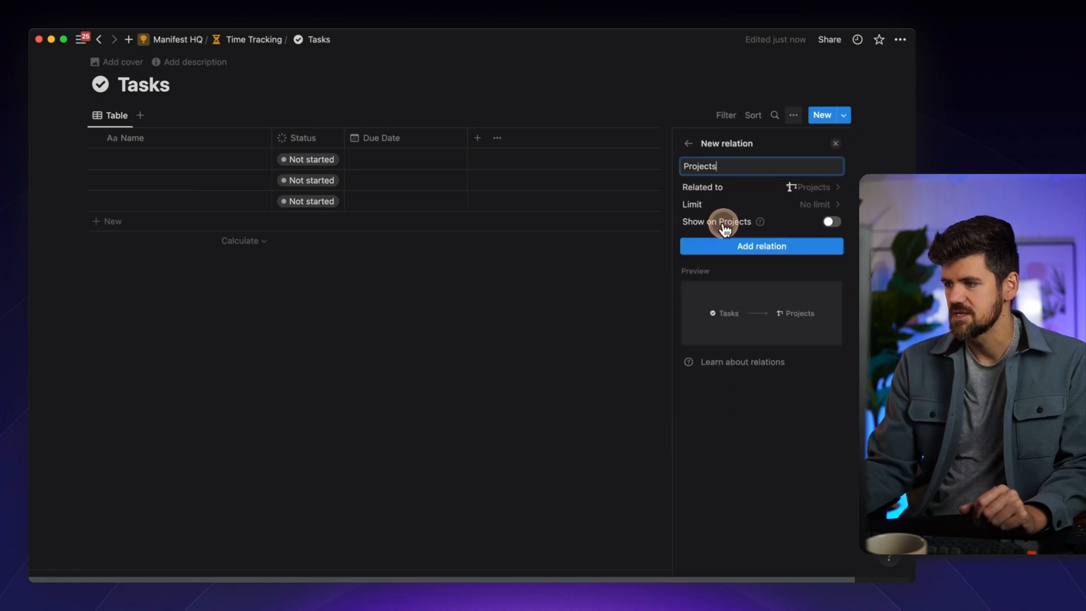
click(801, 208)
click(821, 209)
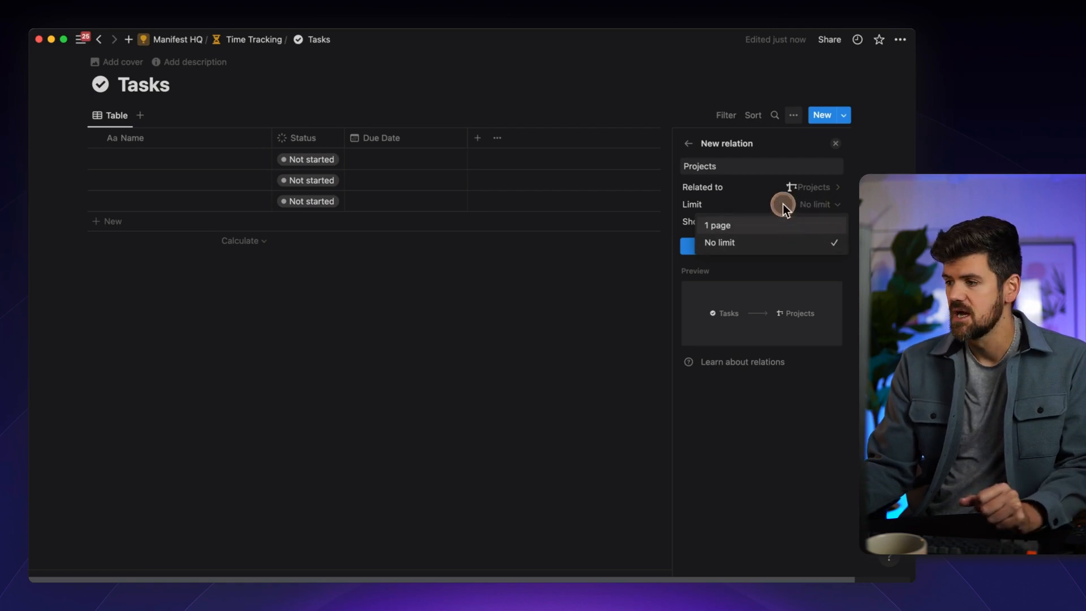
click(784, 205)
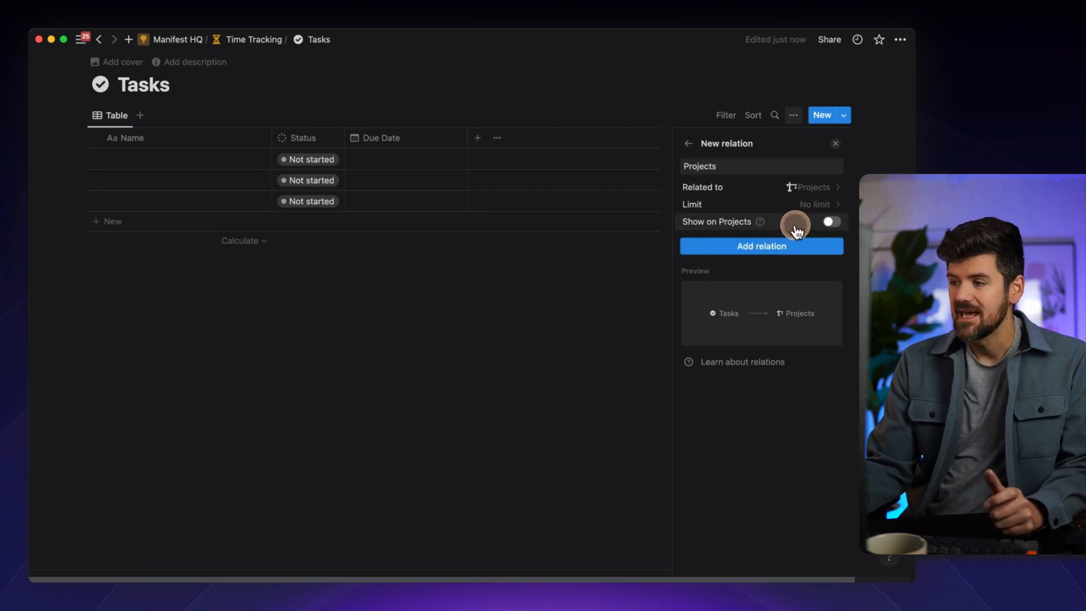
click(829, 222)
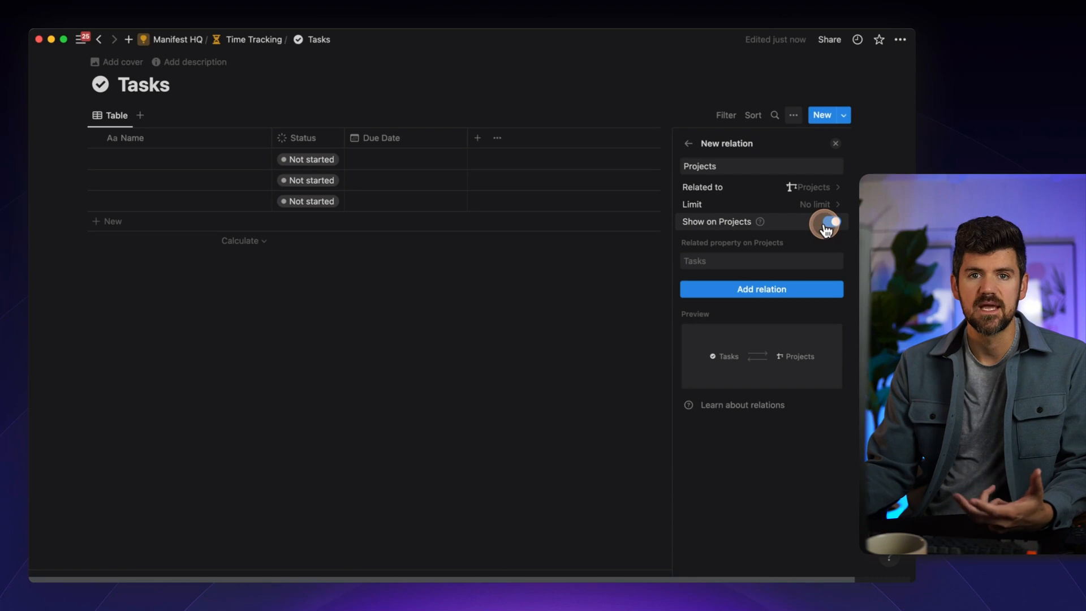
click(776, 261)
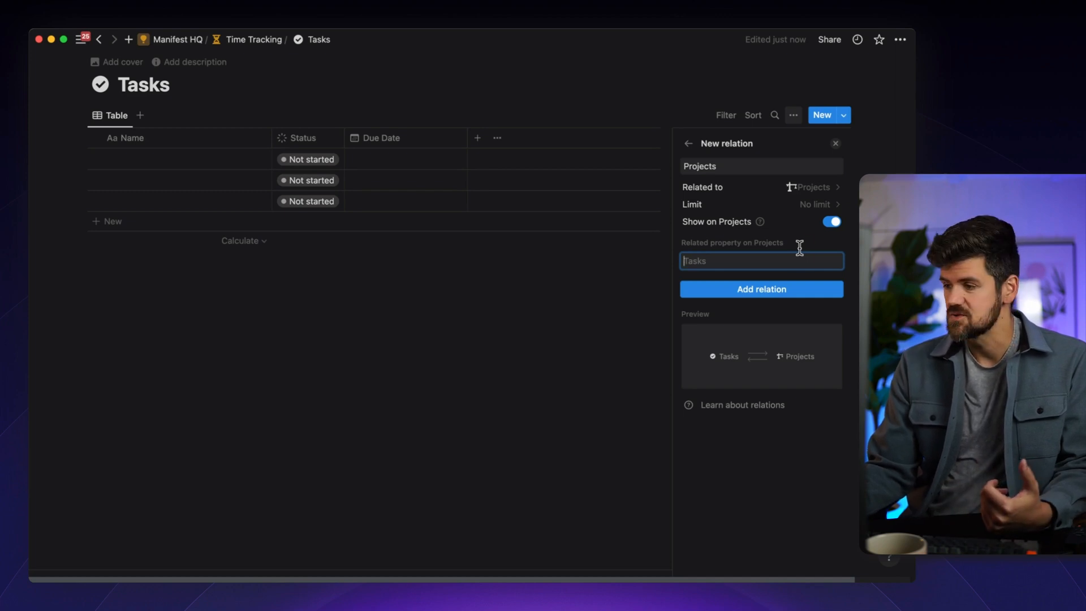
click(773, 289)
click(656, 216)
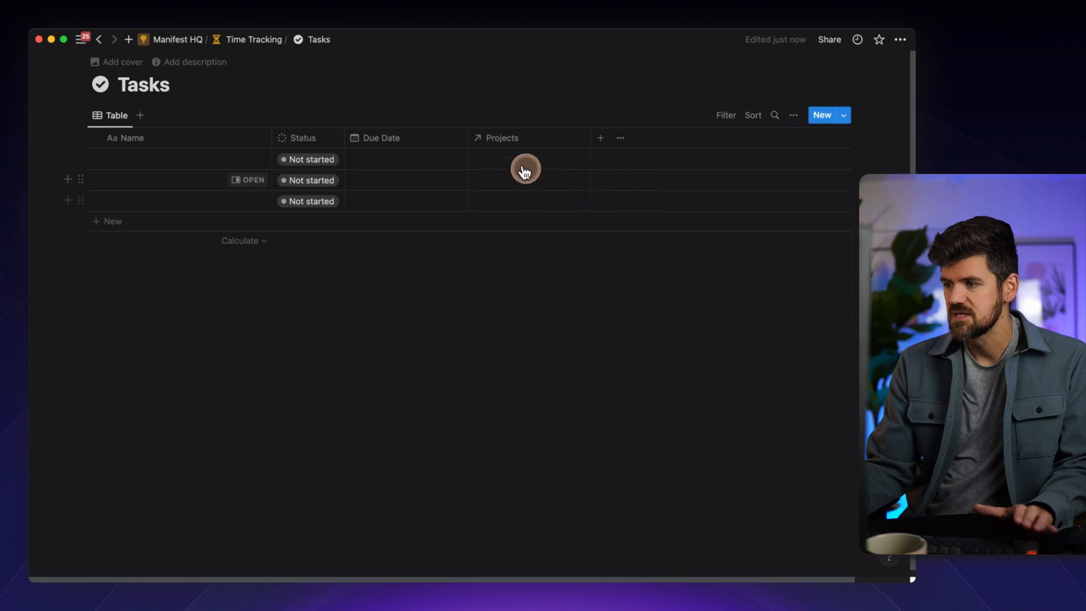
- Return to the Time Tracking page and hide the Tasks relation column in the Projects table view
click(266, 41)
scroll(538, 294, down, 1)
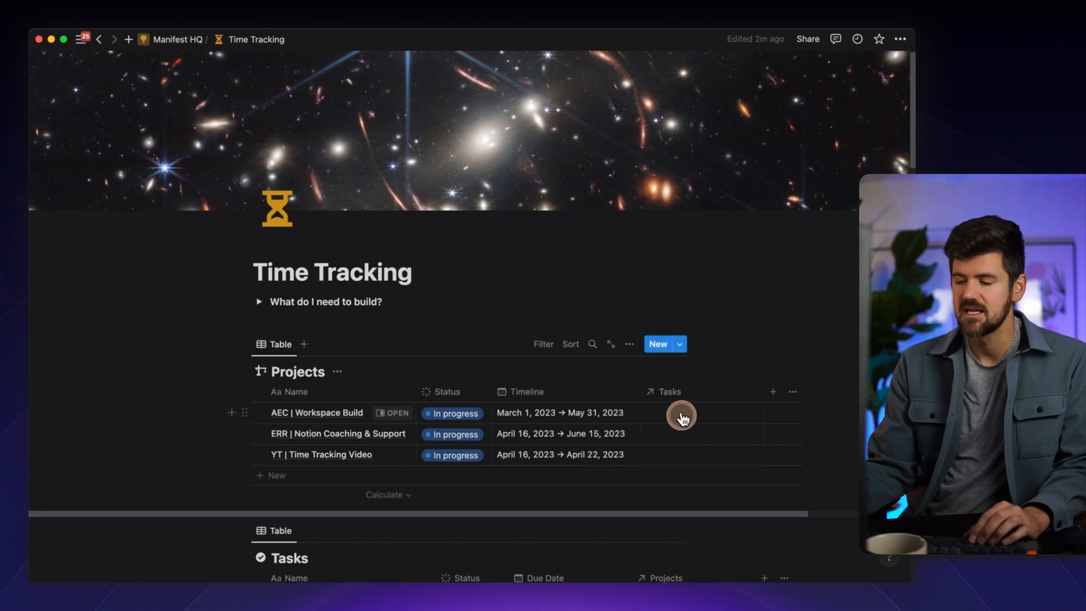
scroll(673, 409, up, 1)
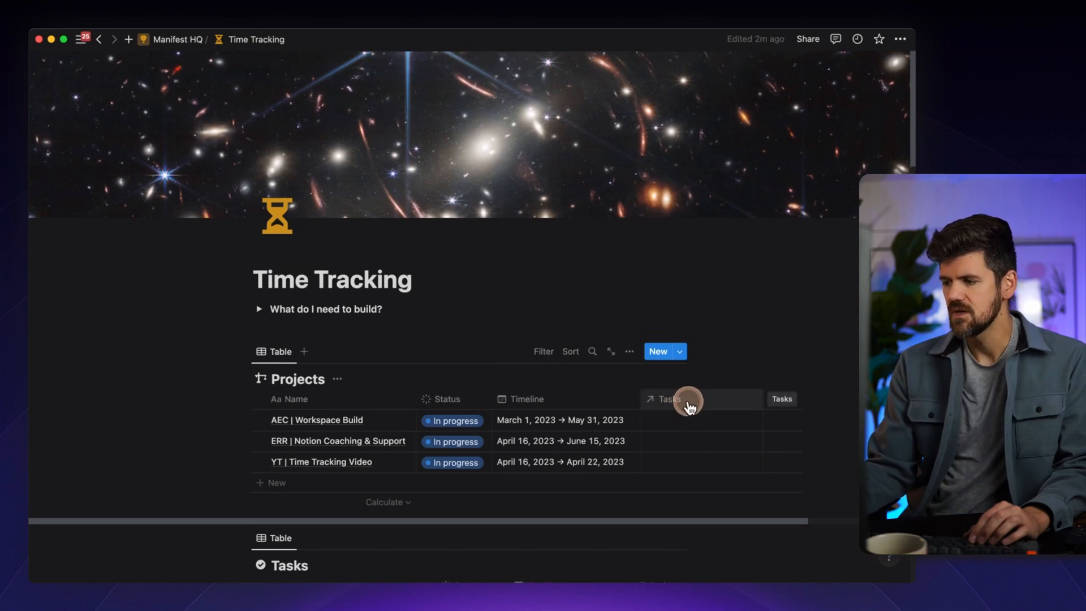
click(689, 401)
click(697, 333)
- Narrow the Name column of the Tasks table
scroll(622, 385, down, 5)
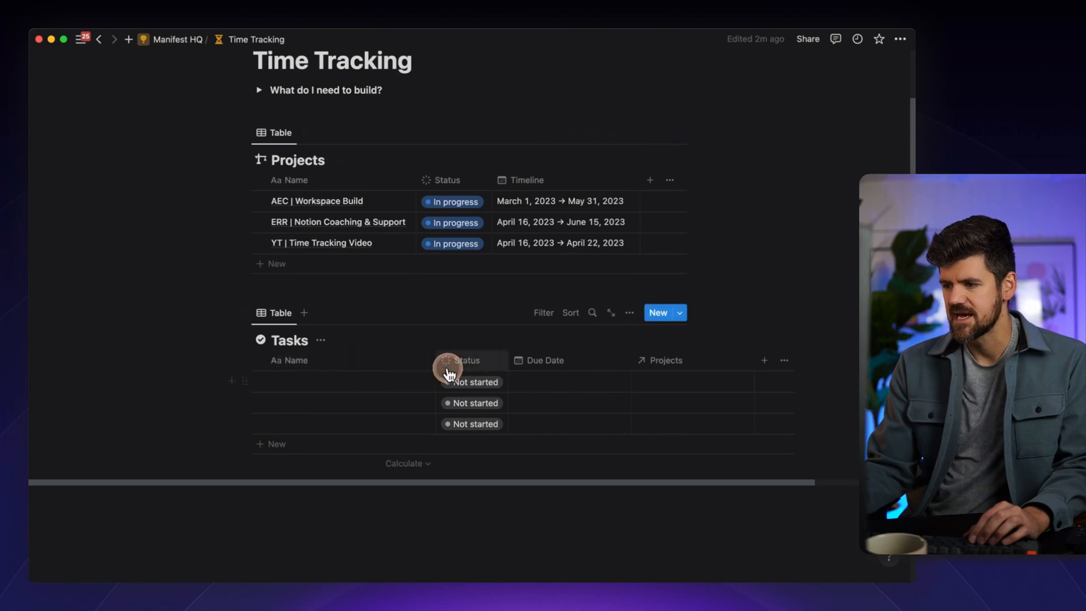
drag(436, 360, 419, 360)
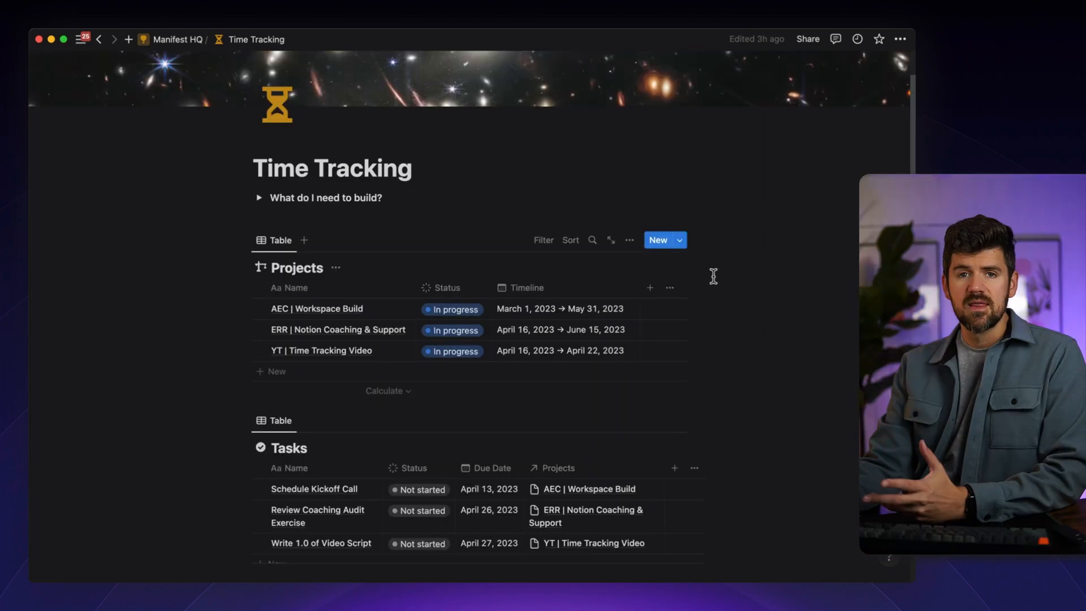
- Expand the "What do I need to build?" toggle and tick off Project Database with its Timeline, Status and Relation to Tasks items
click(701, 274)
click(279, 194)
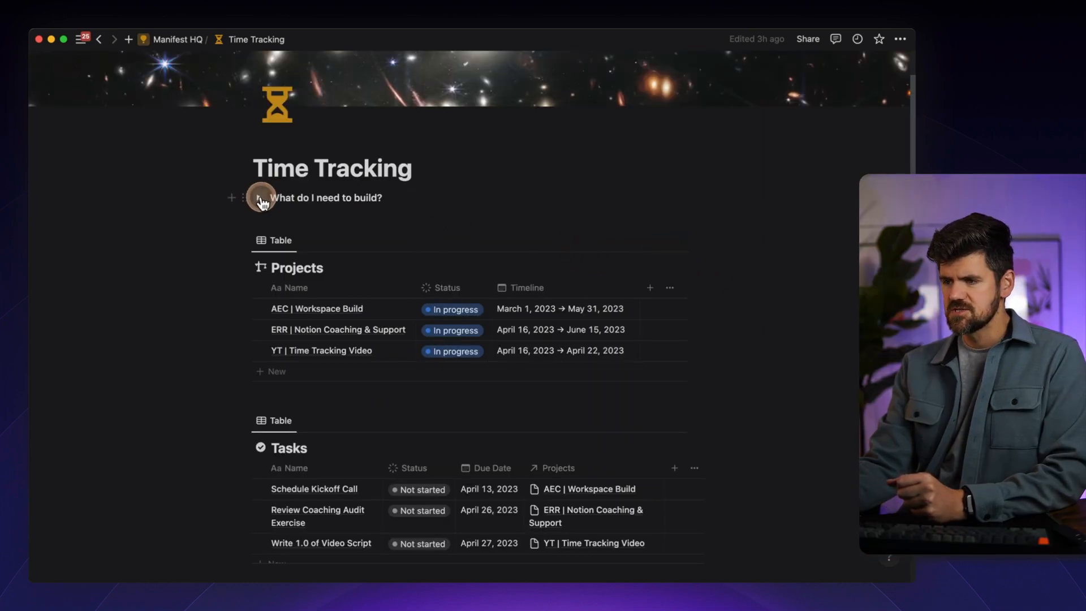
click(259, 198)
scroll(286, 256, down, 2)
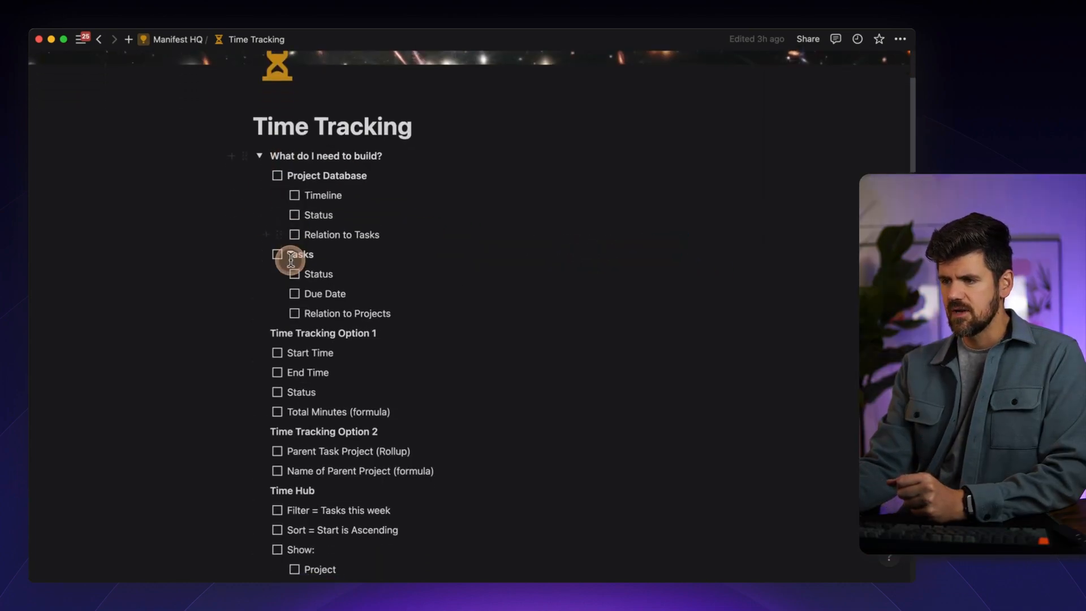
click(277, 176)
click(294, 195)
click(294, 215)
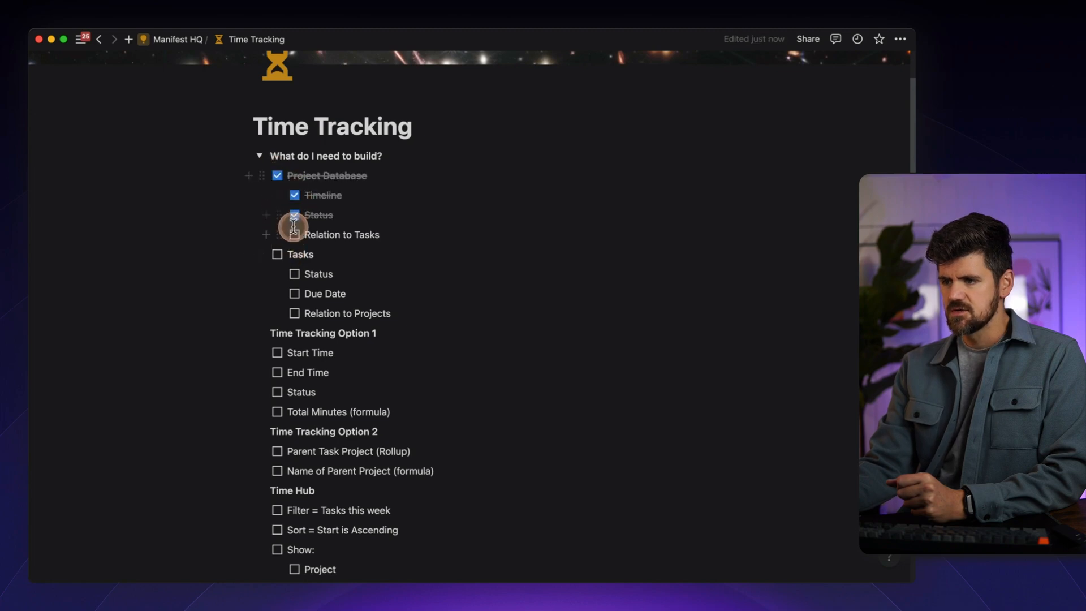
- Tick off Tasks in the checklist with its Status, Due Date and Relation to Projects items
click(278, 254)
click(294, 274)
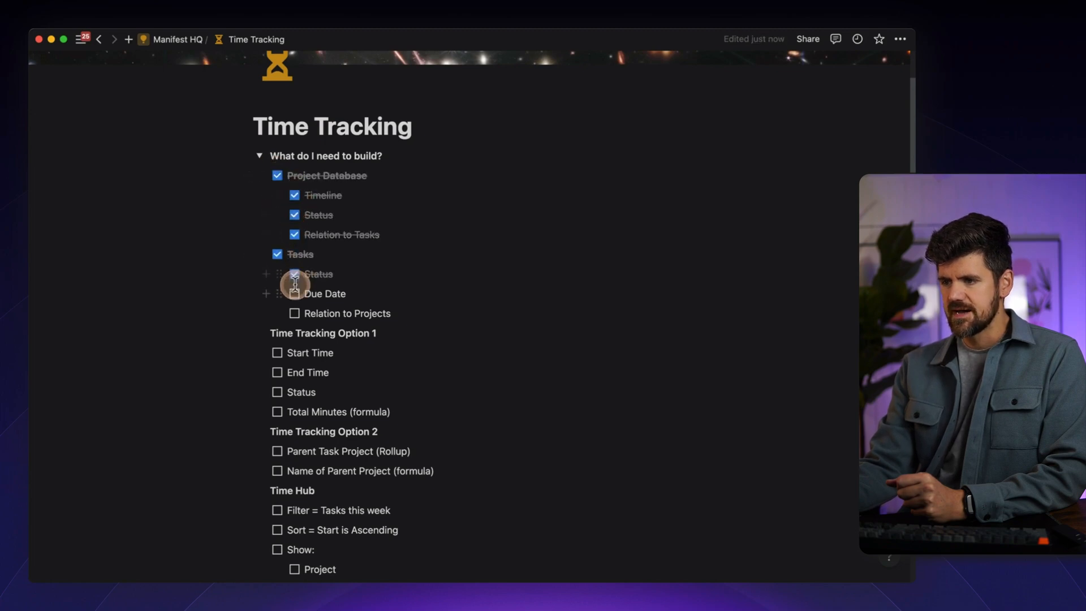
click(294, 313)
scroll(376, 326, down, 3)
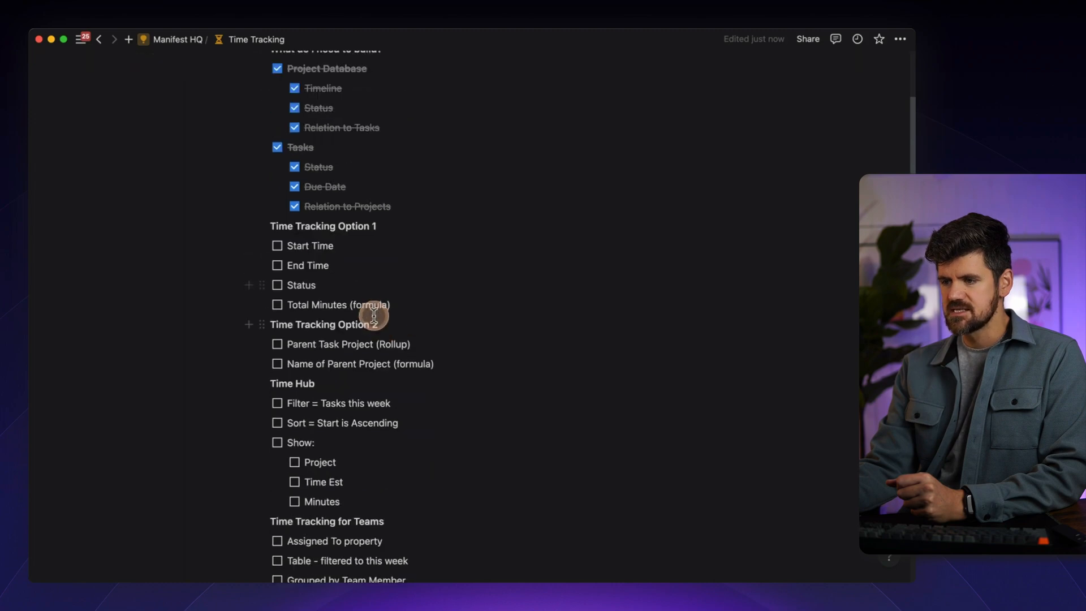
drag(396, 308, 267, 224)
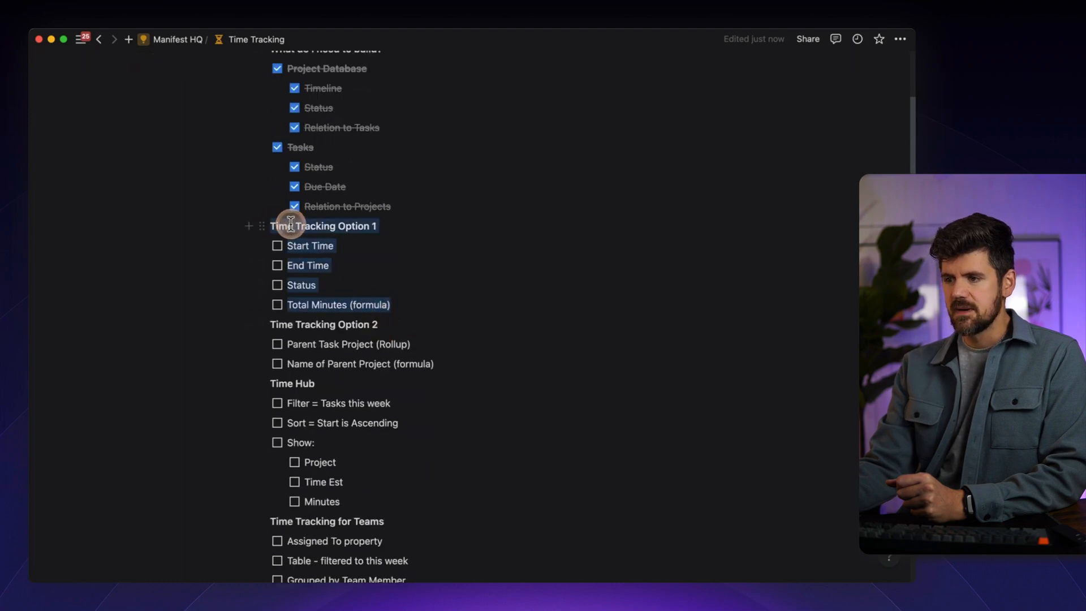
triple_click(294, 225)
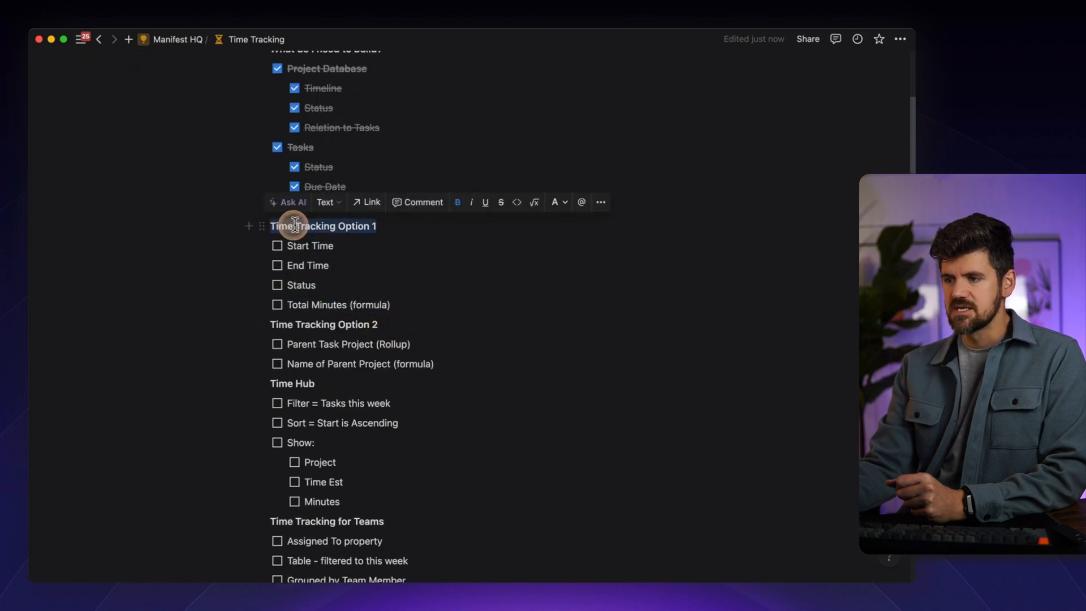
click(209, 250)
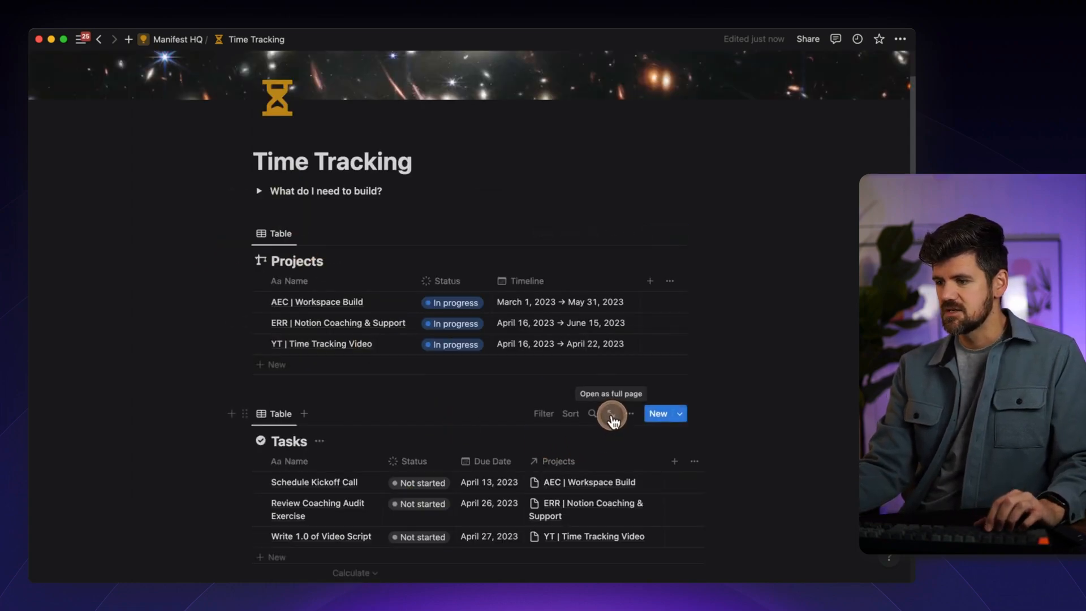
- Open the Schedule Kickoff Call task from the Tasks table as a full page
mouse_move(366, 484)
click(366, 484)
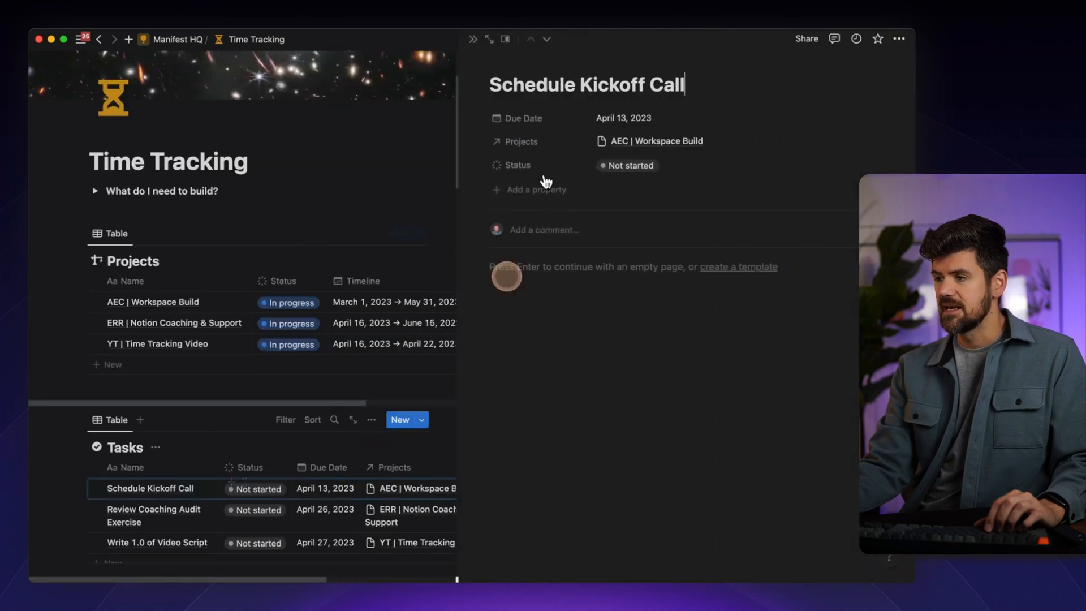
click(495, 38)
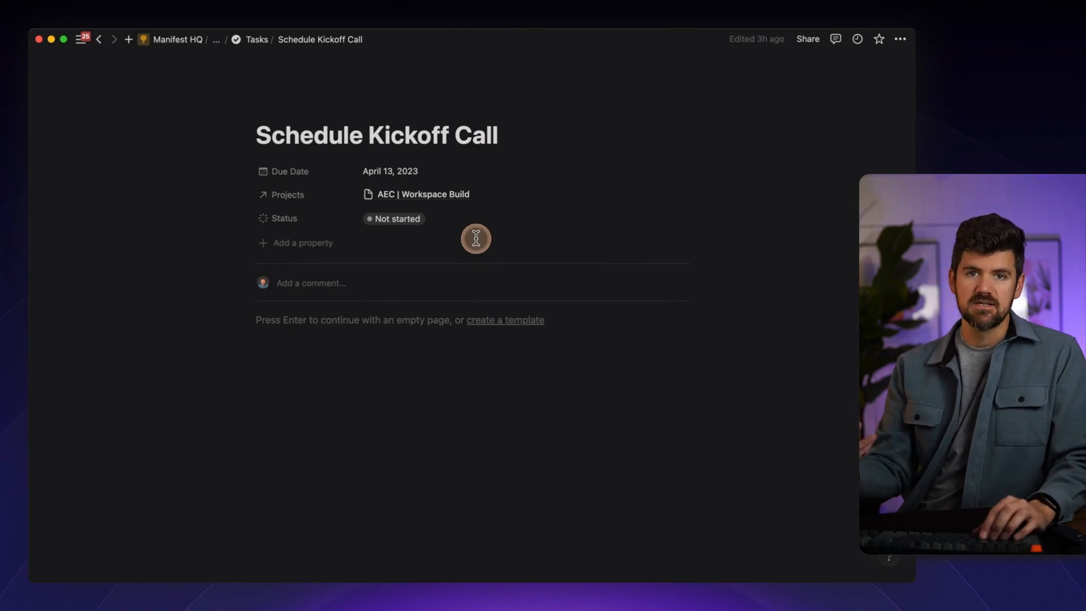
- Add a Date property named Start to the task and give it the stopwatch icon
click(296, 243)
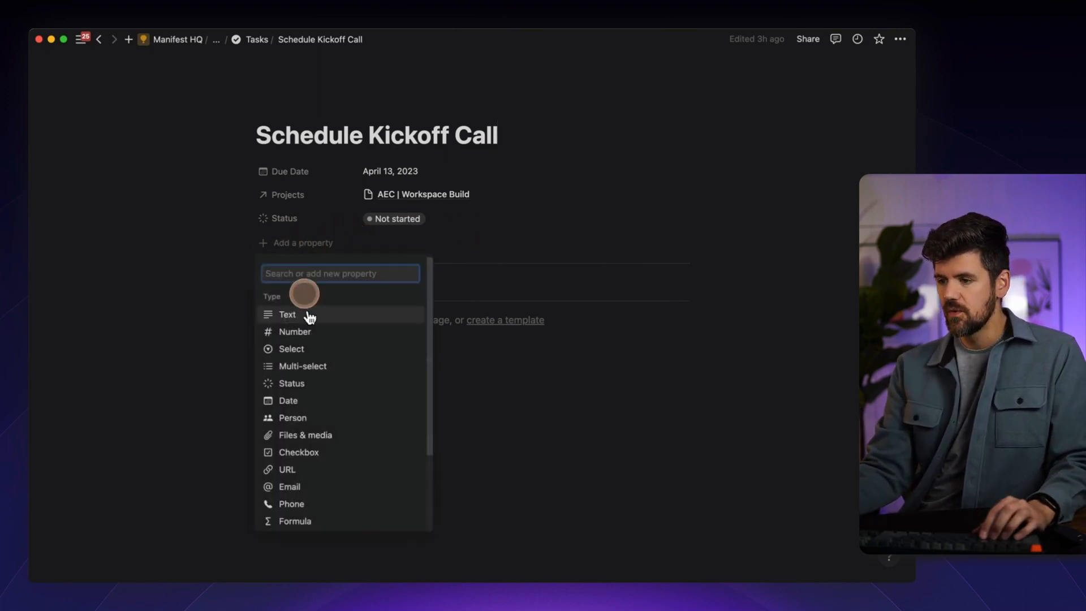
click(318, 406)
text(Start)
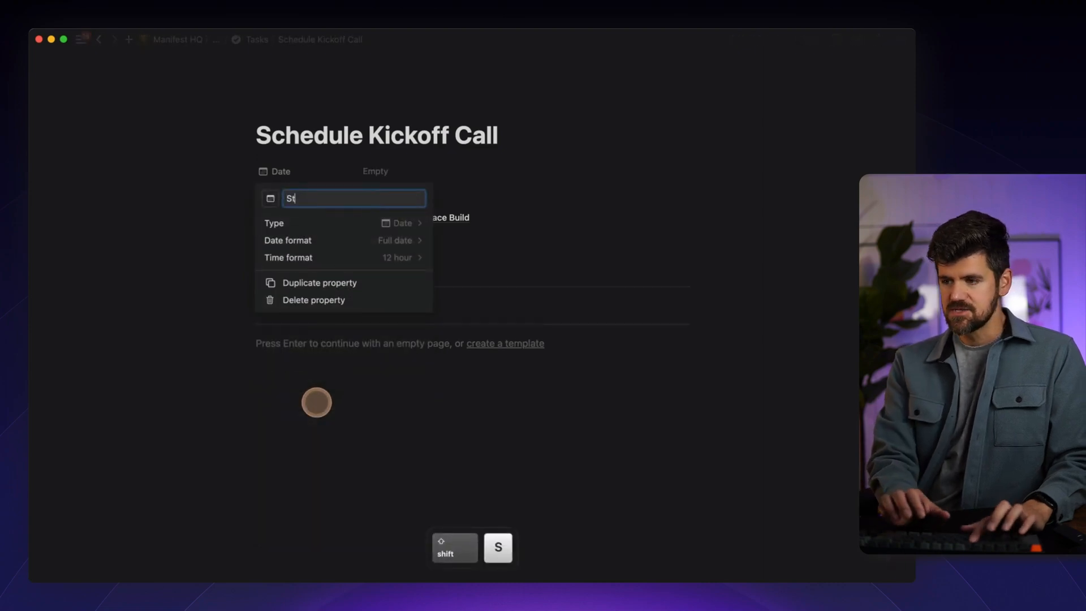
click(271, 198)
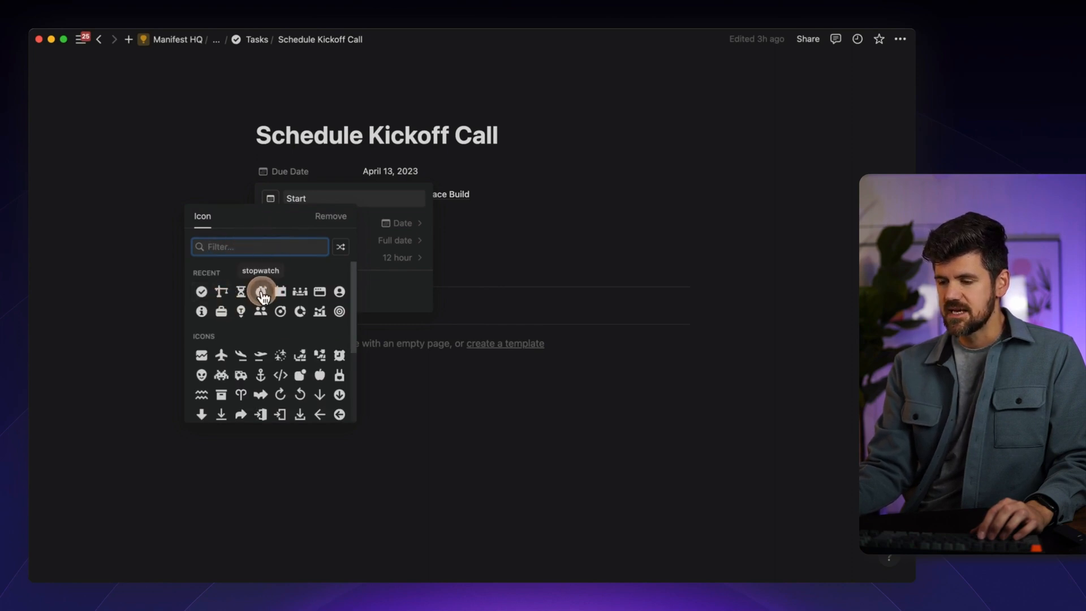
click(261, 292)
key(Escape)
key(Escape)
- Duplicate the Start property and rename the copy End
click(250, 226)
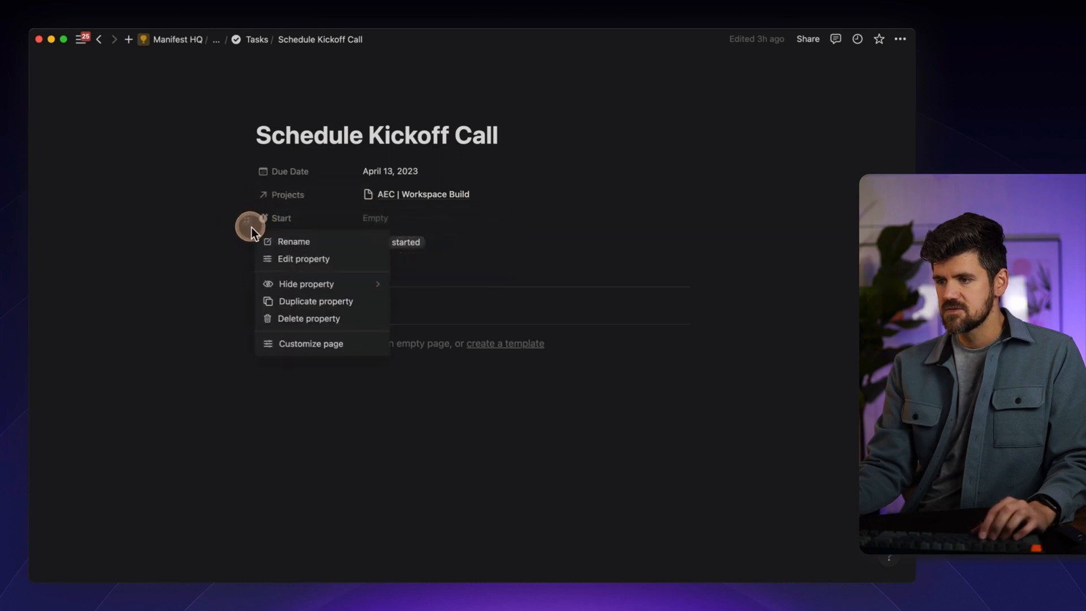
click(316, 301)
click(311, 248)
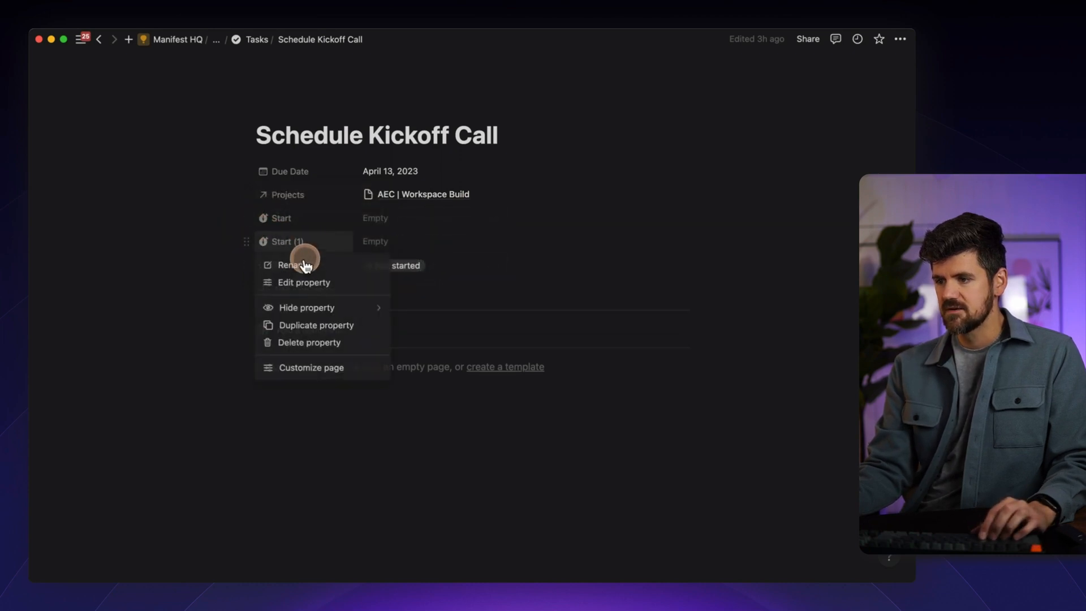
click(304, 265)
text(End)
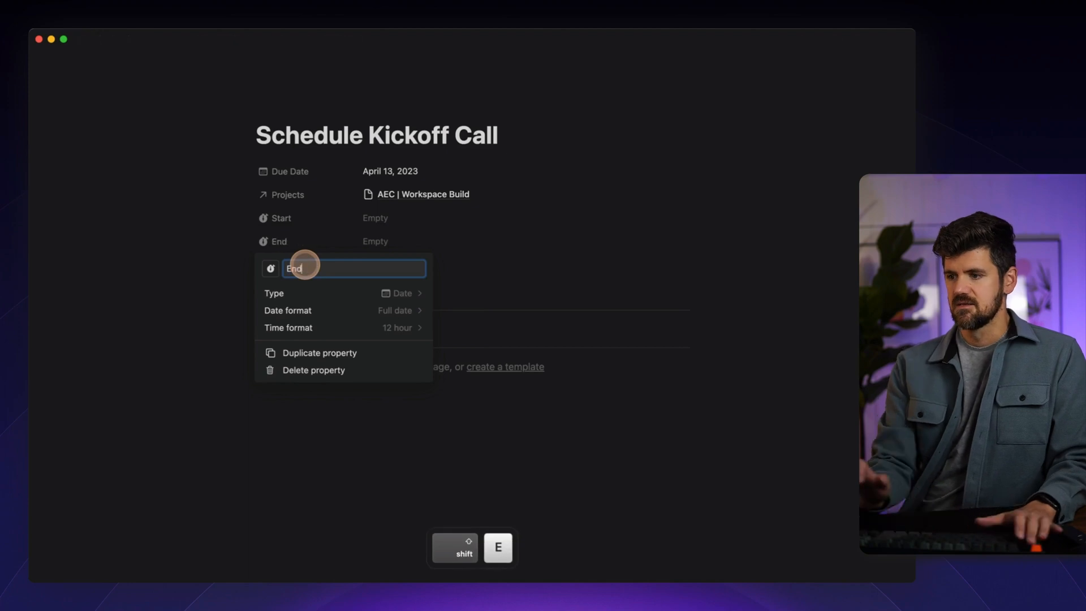
key(Return)
key(Escape)
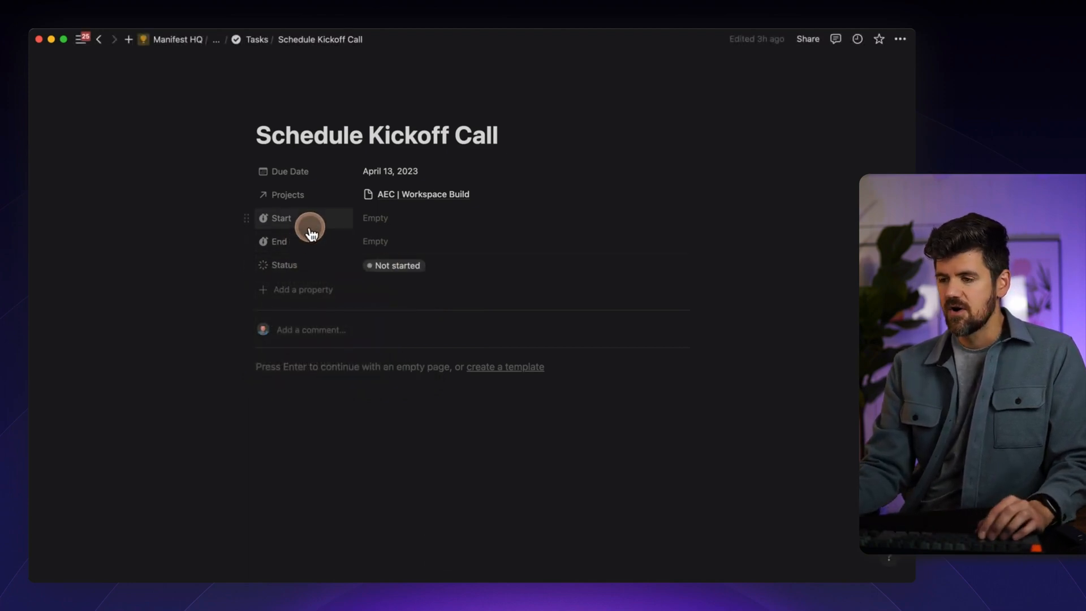
- Add a Select property named Timer Status to the task
click(304, 294)
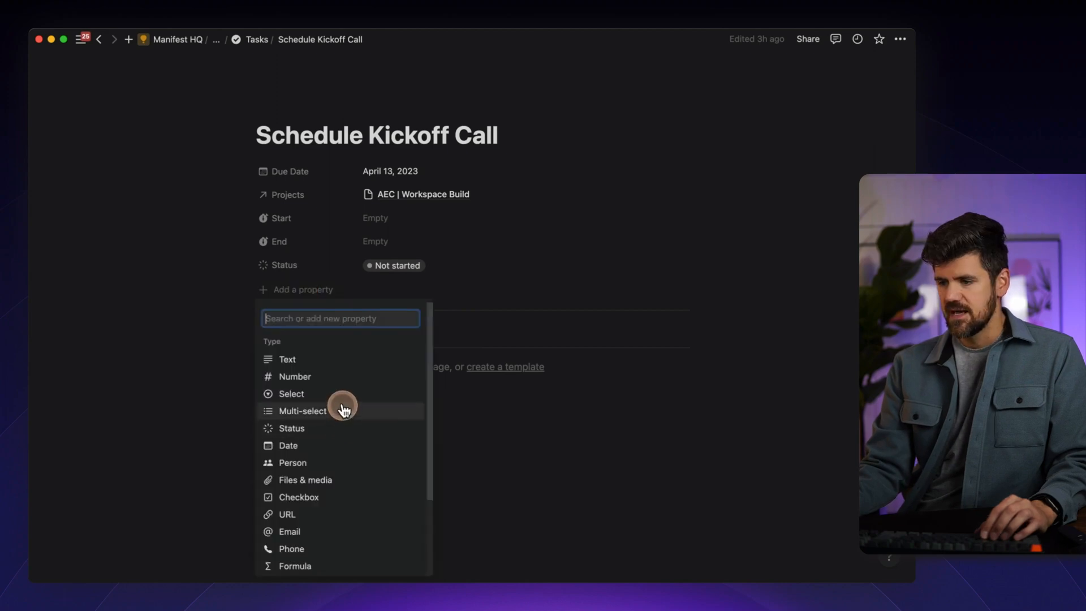
click(343, 396)
text(T)
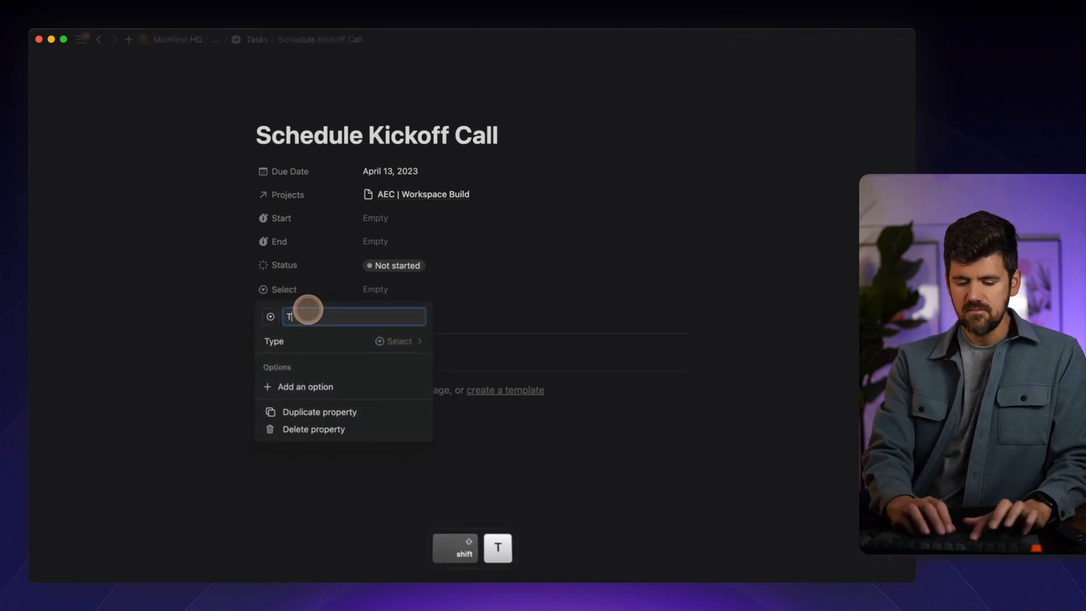
text(imer Status)
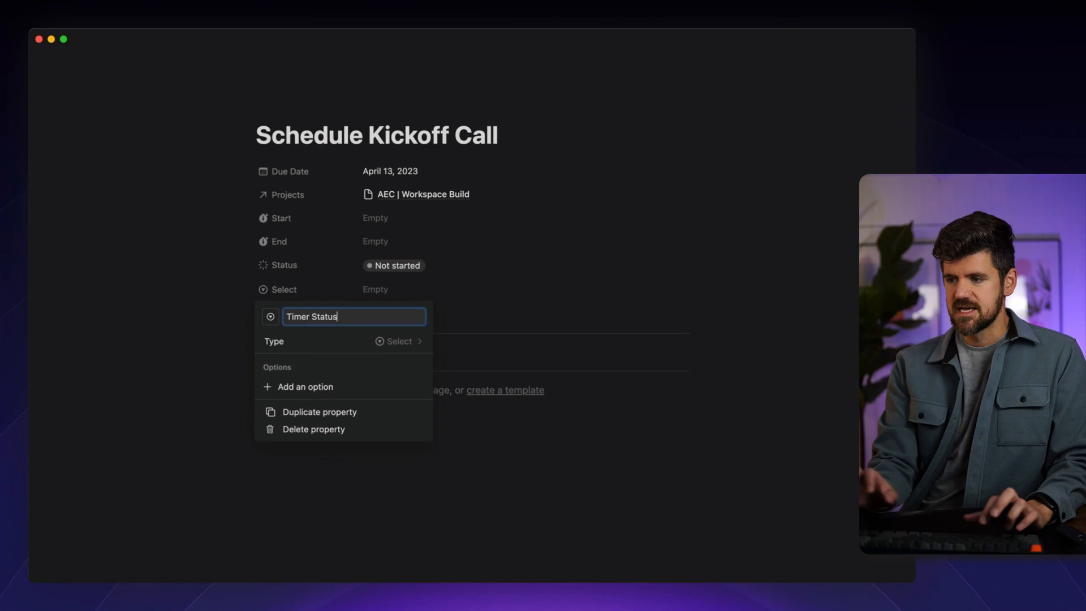
- Create the options Running and Stopped for the Timer Status property
click(400, 293)
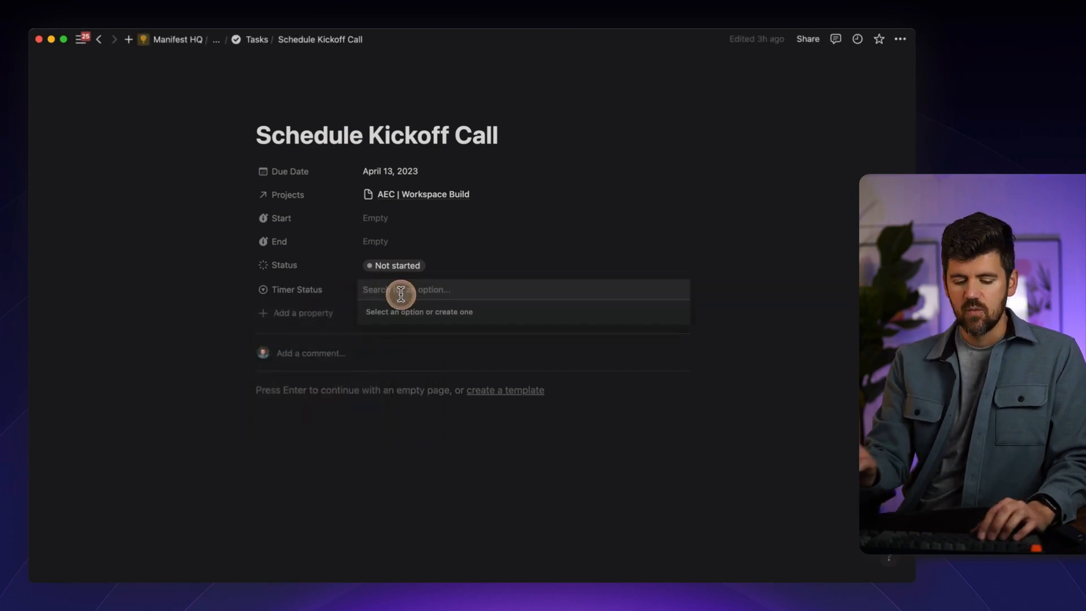
text(Running)
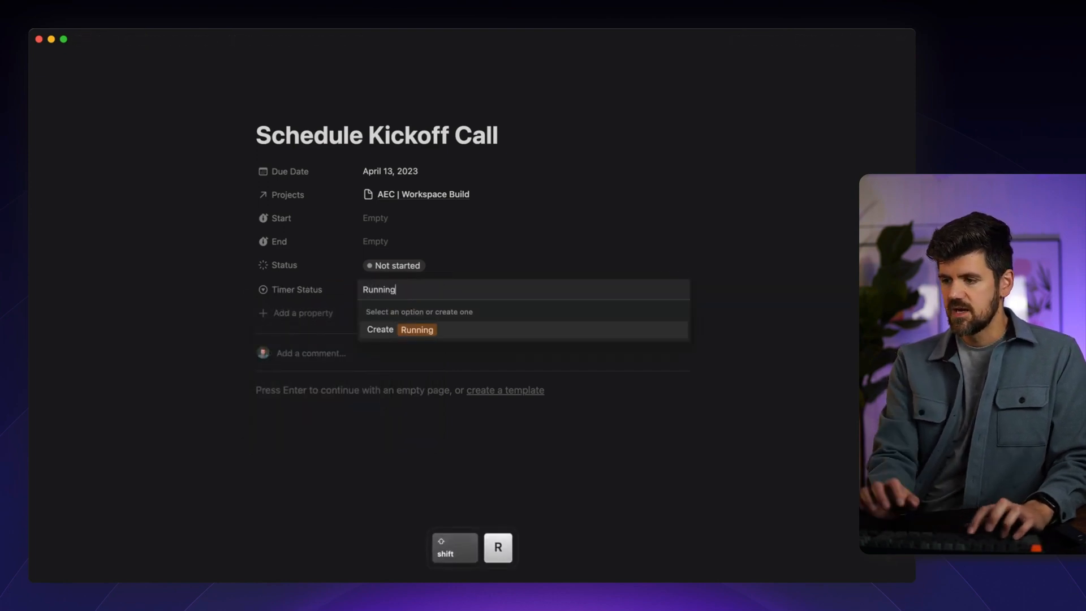
key(Return)
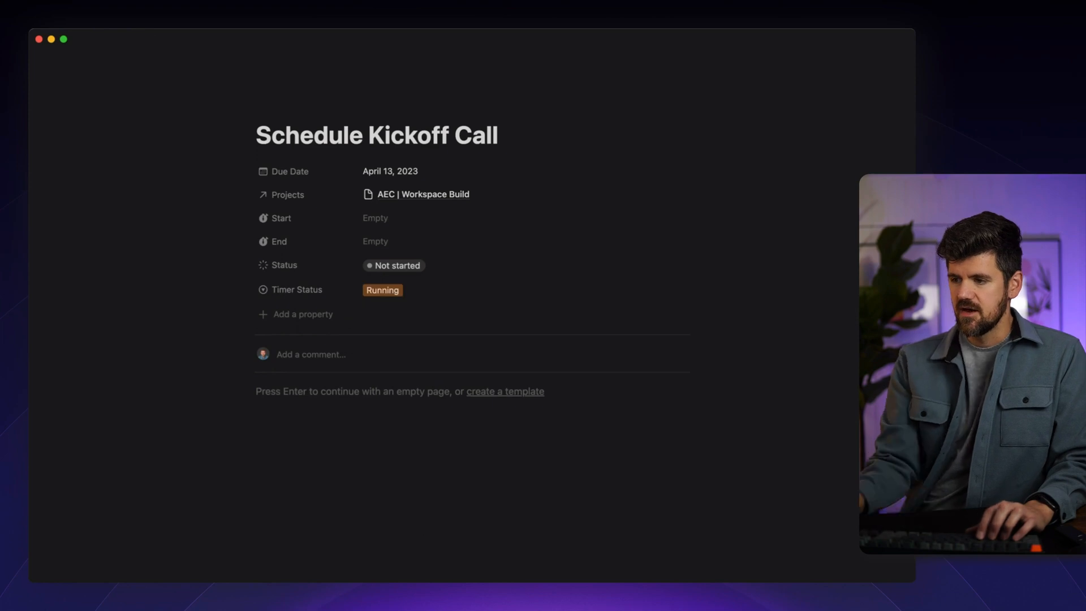
click(447, 294)
text(Stopped)
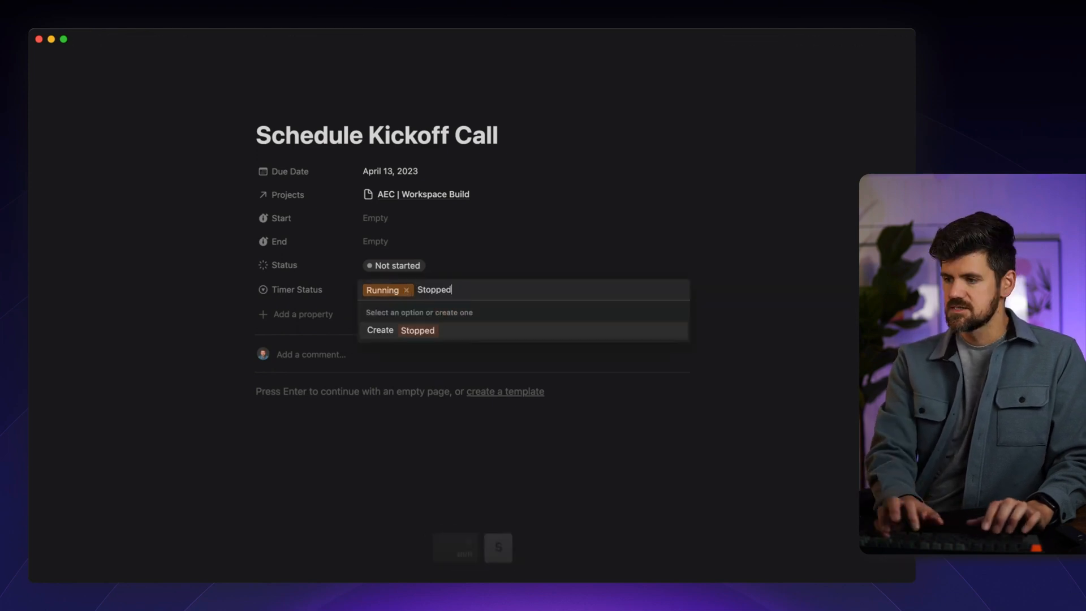
key(Return)
- Colour the Running option green and the Stopped option red, and clear the task's Timer Status value
click(448, 292)
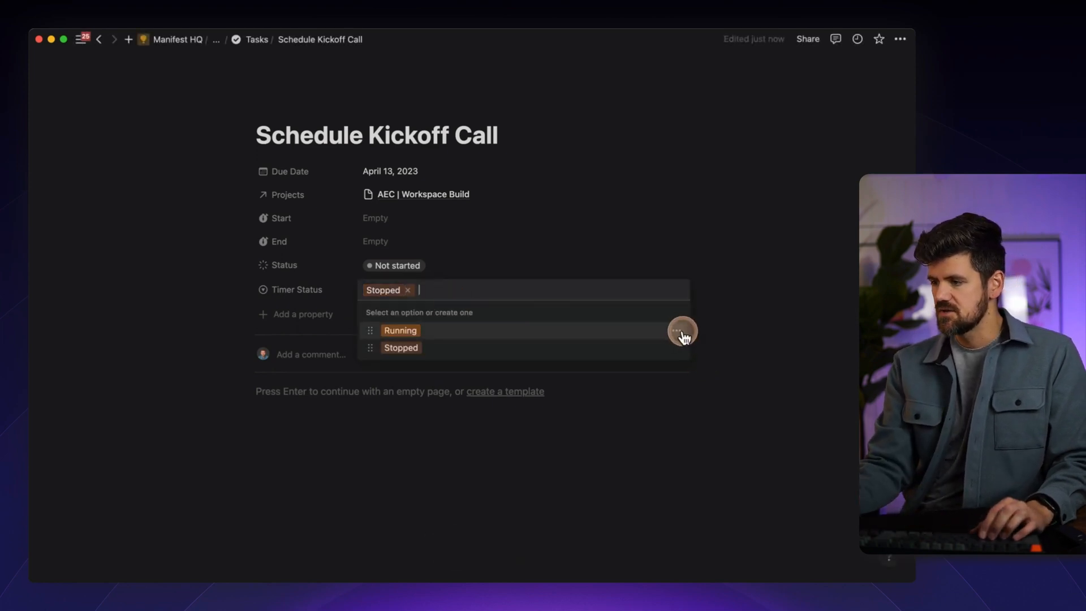
click(677, 331)
click(696, 246)
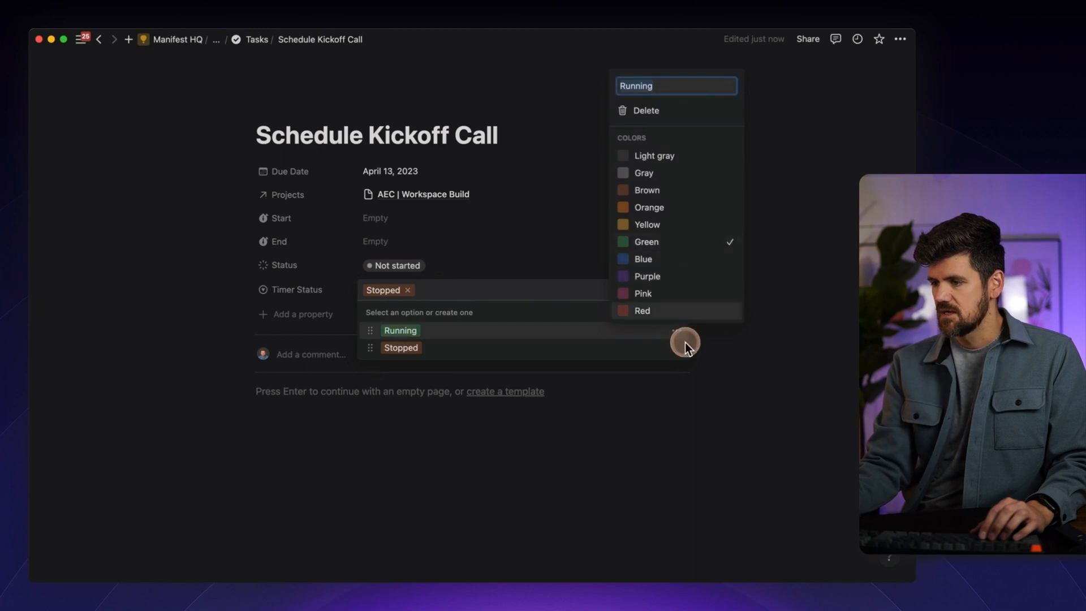
click(679, 346)
click(667, 326)
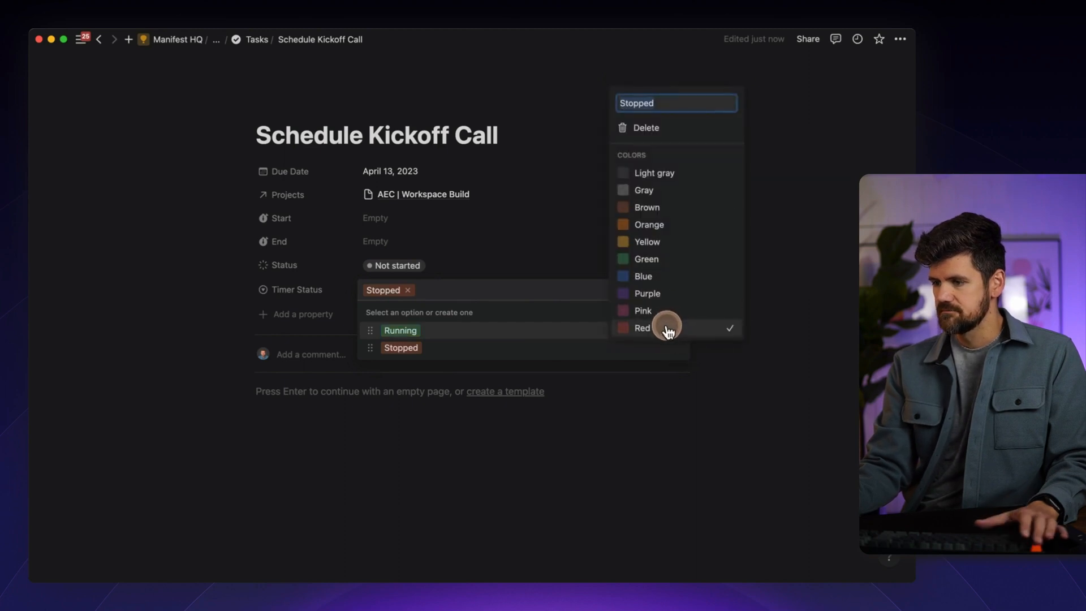
key(Escape)
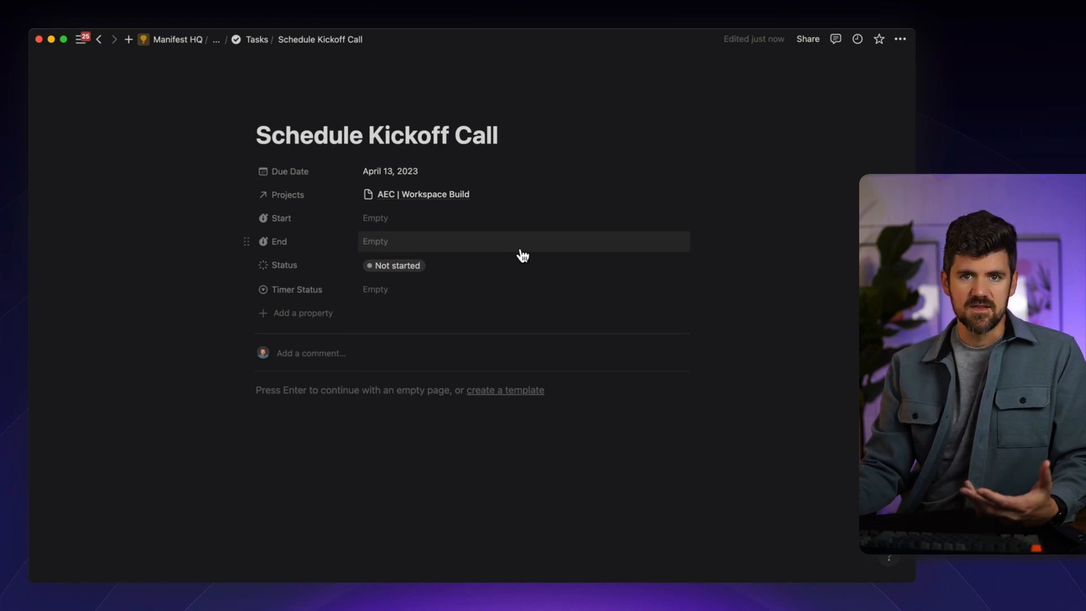
- Add a Formula property named Minutes to the task
click(299, 314)
scroll(334, 385, down, 2)
click(311, 541)
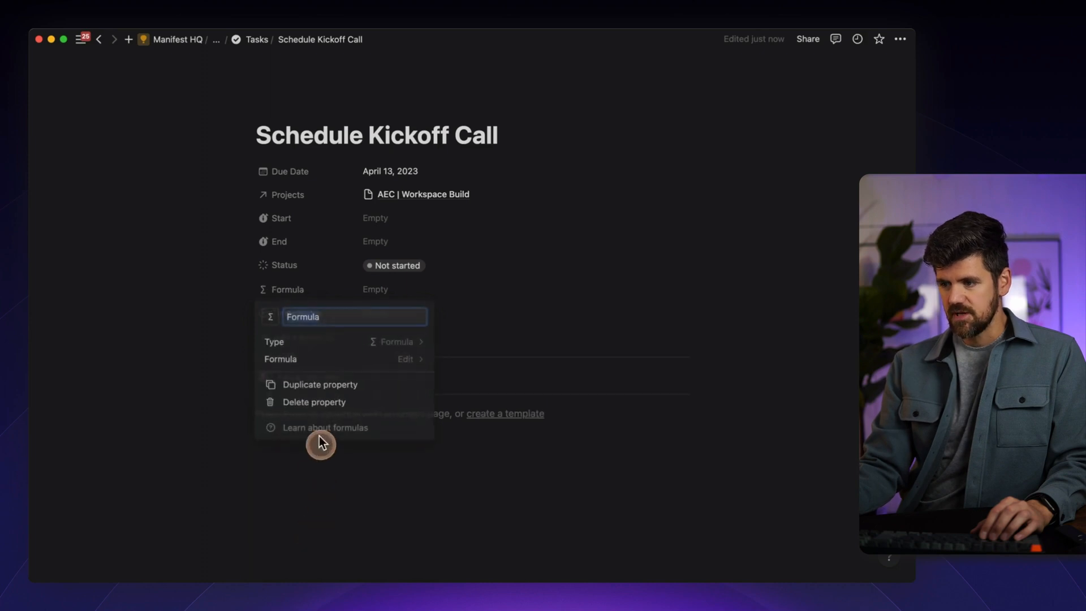
text(Minu)
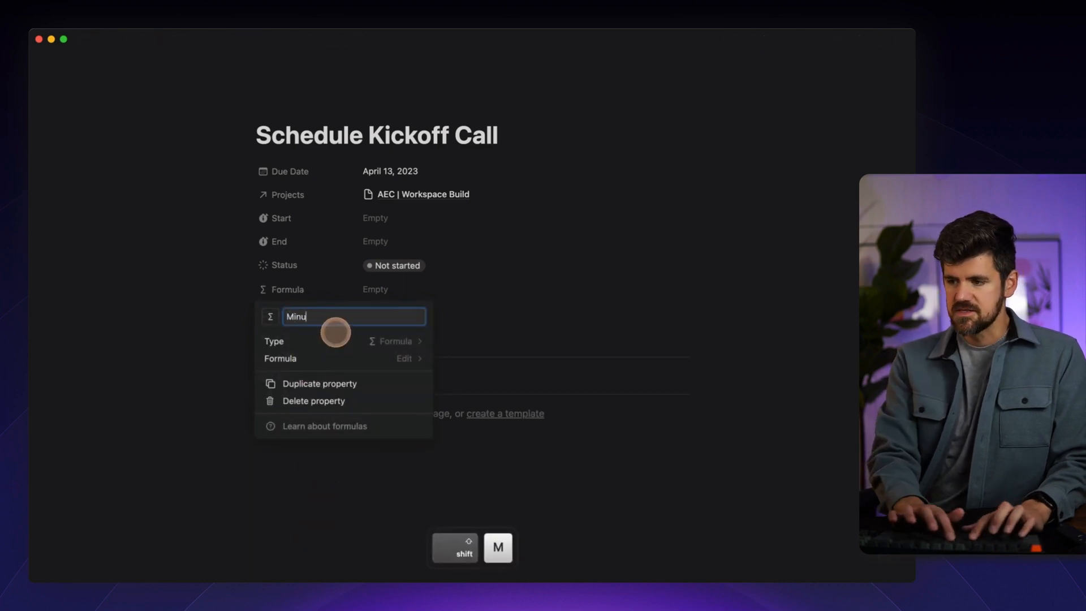
text(tes)
- Begin the Minutes formula with toNumber(format(dateBetween(
click(406, 298)
text(toNu)
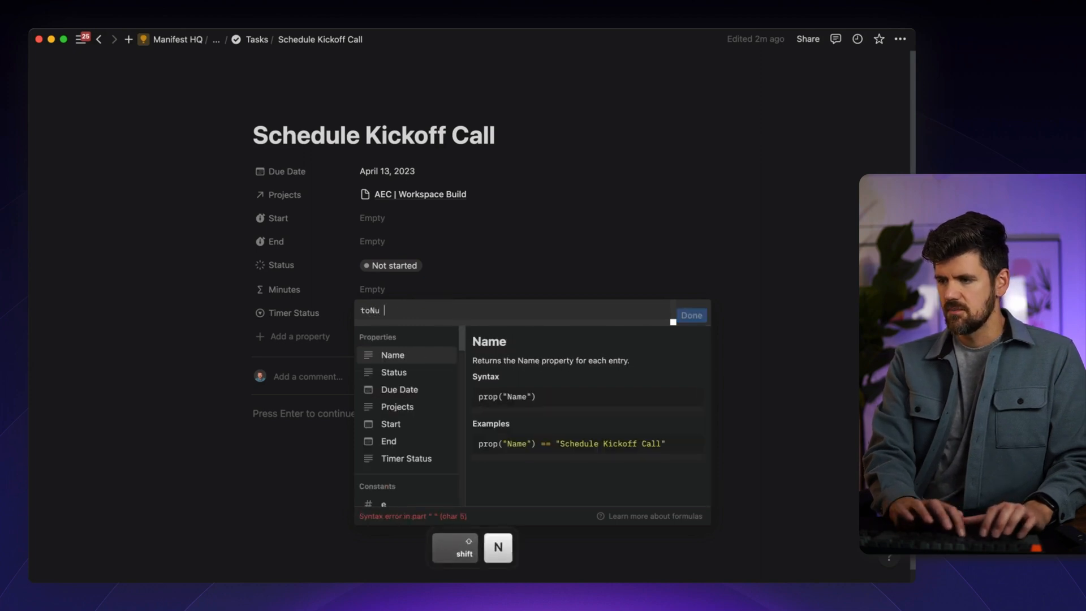
text(mber(format)
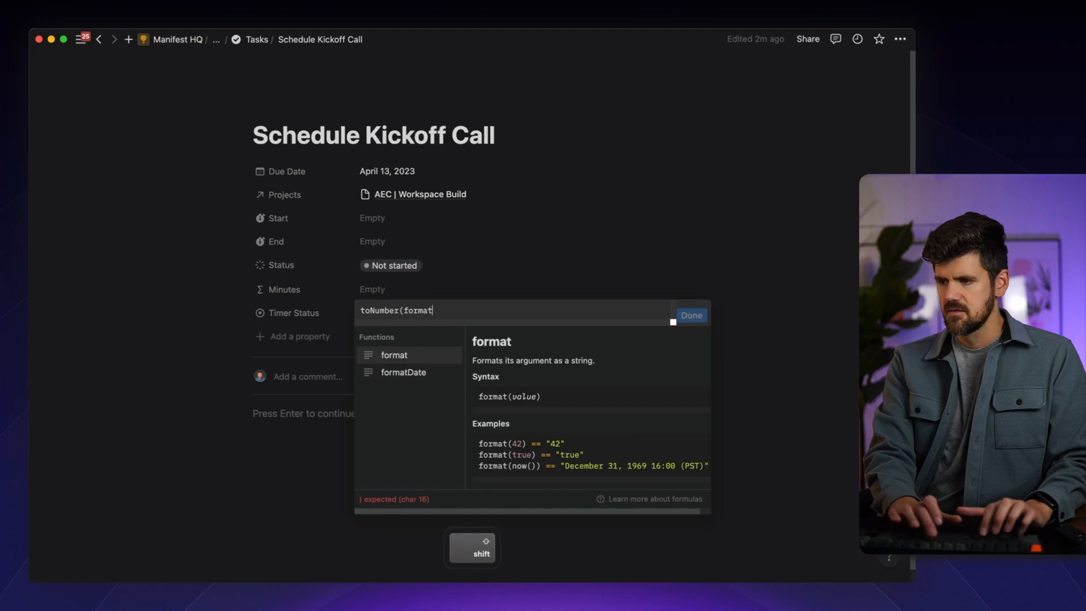
text((date)
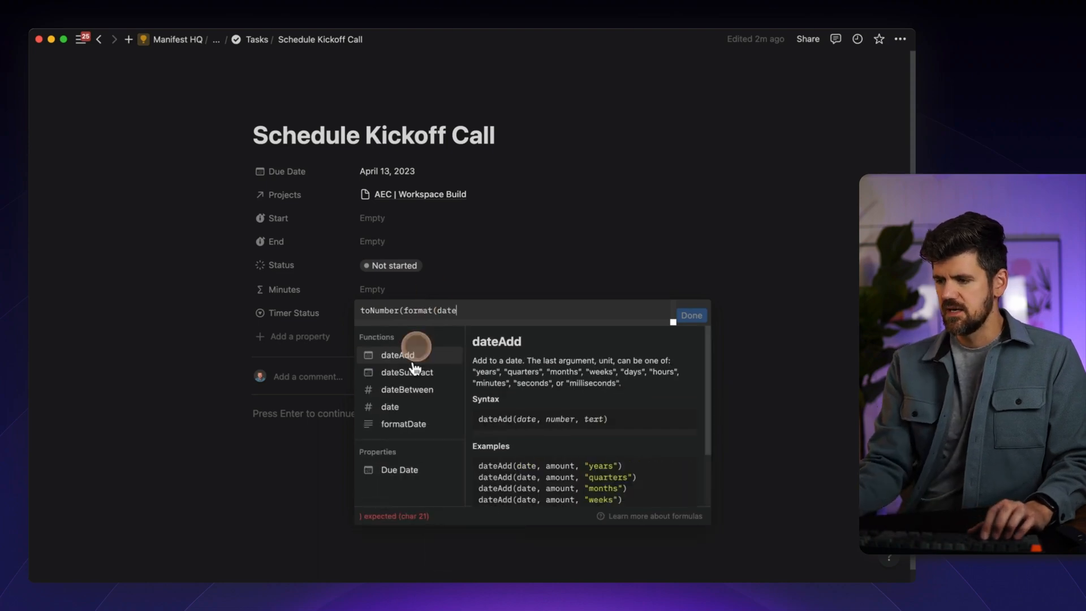
click(418, 395)
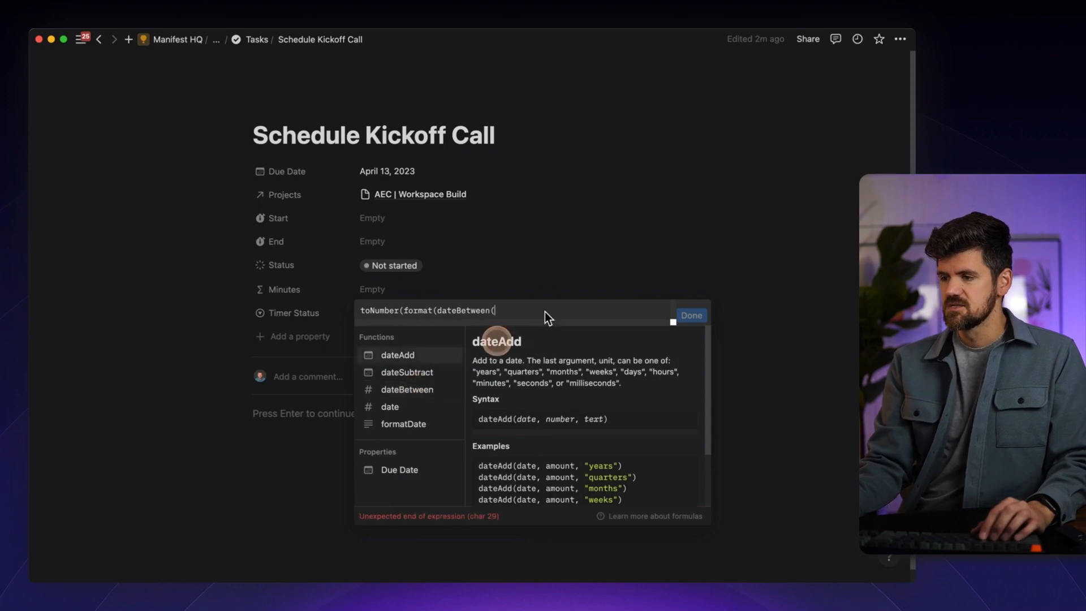
- Add prop("End") and prop("Start") as the first two arguments of dateBetween in the Minutes formula
text(prop)
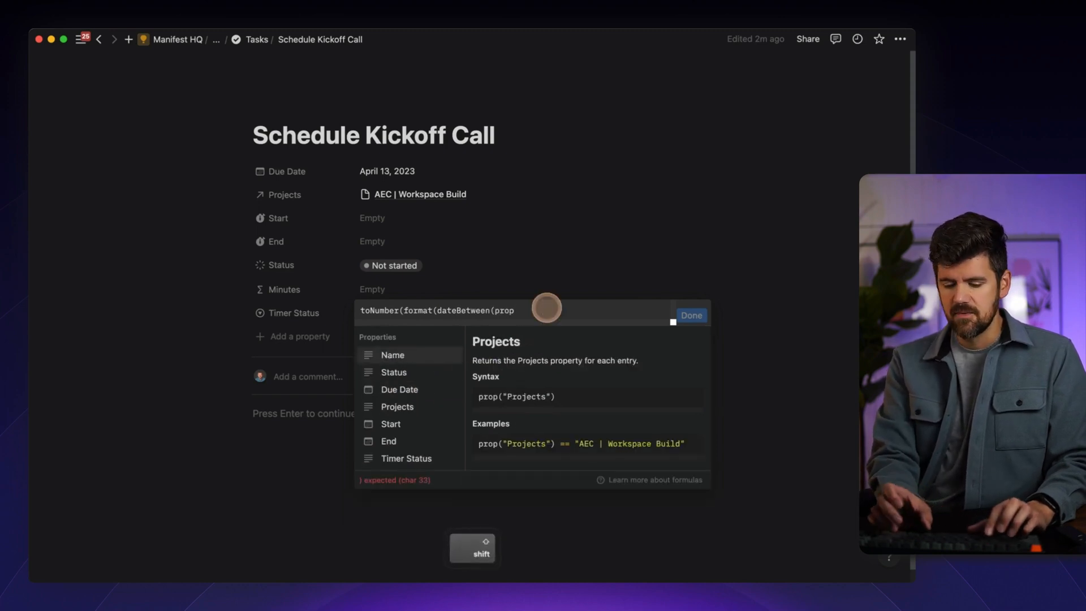
text(("E)
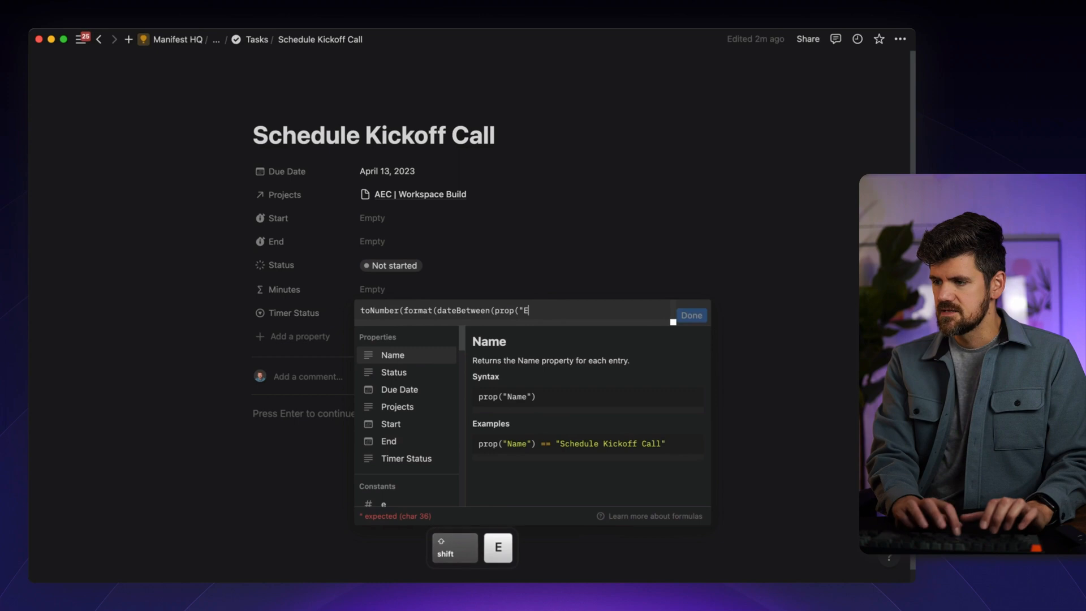
text(nd"), )
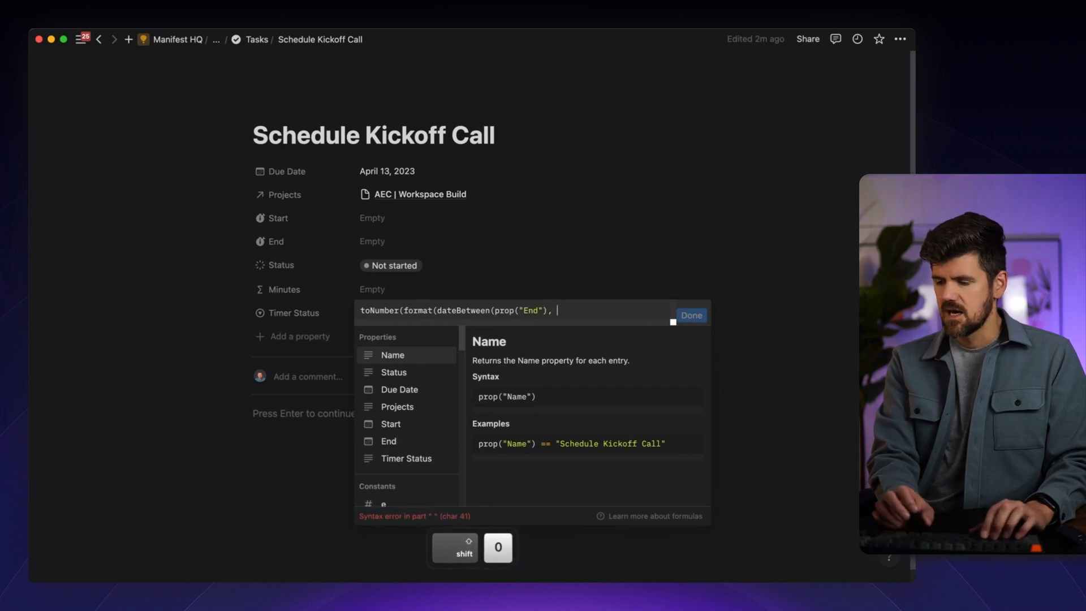
text(prop()
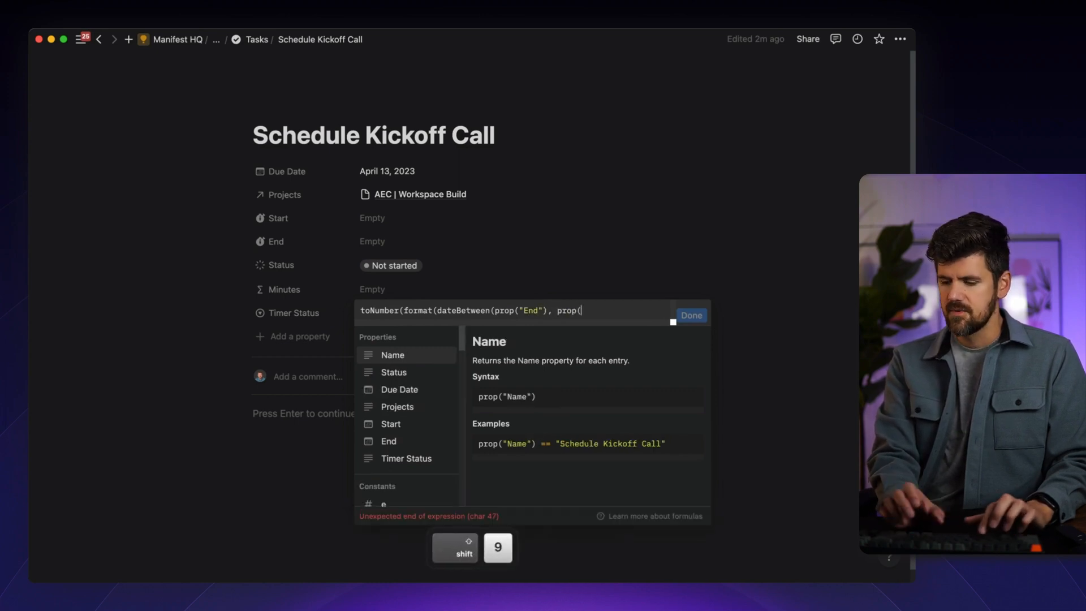
text("Start")
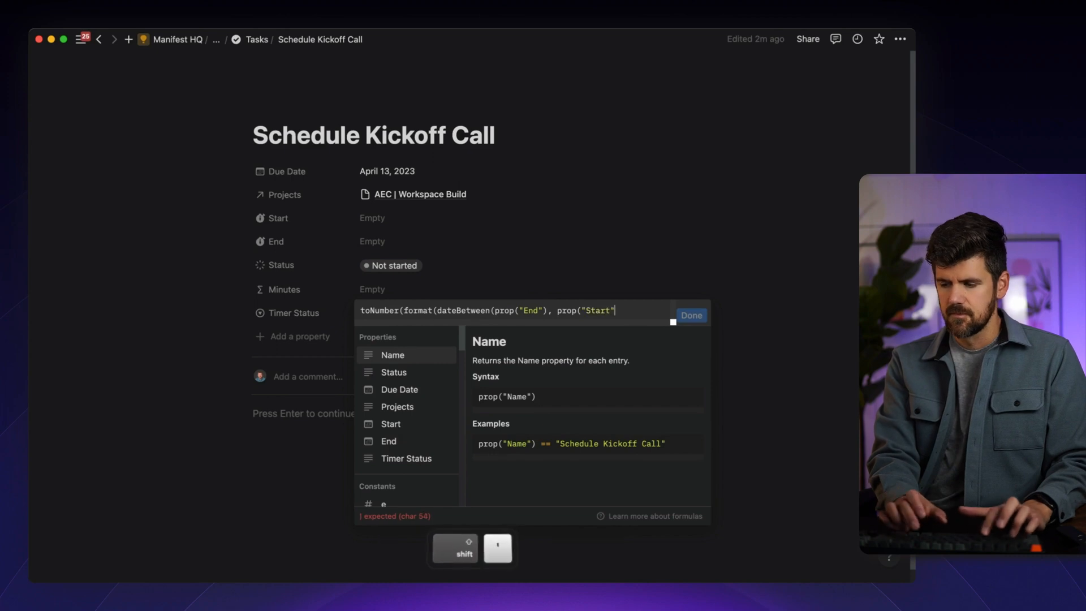
text(), )
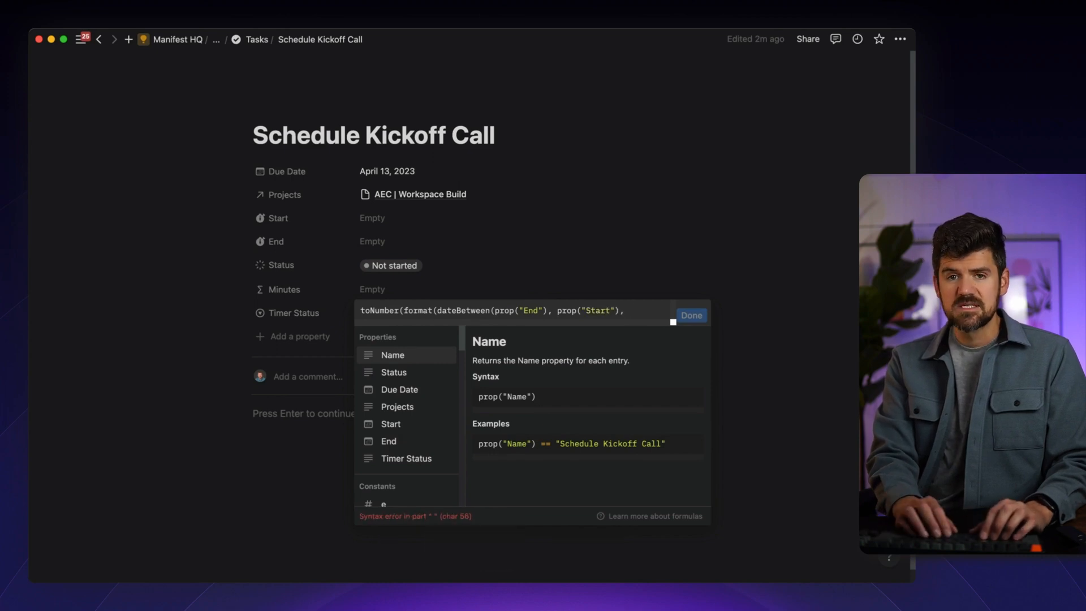
- Finish the Minutes formula with the unit "minutes" and three closing parentheses, and save it
text(min)
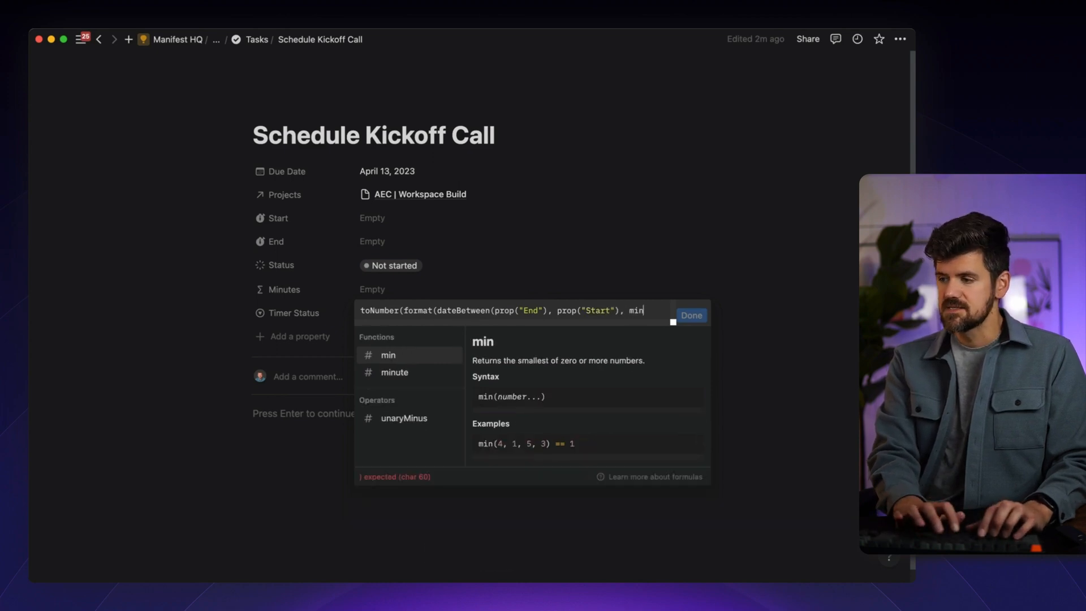
text(utes")
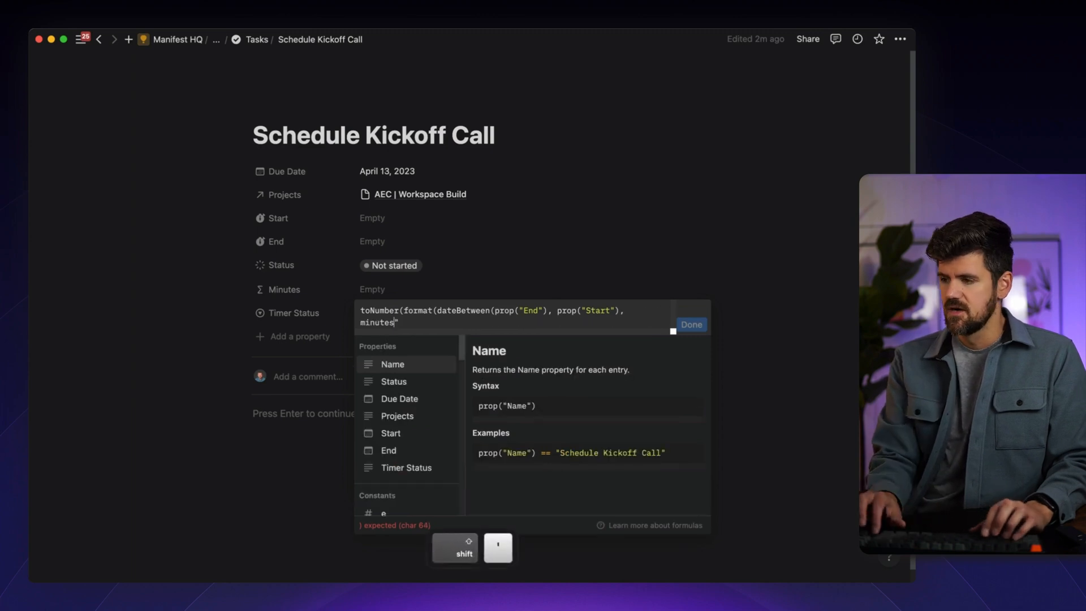
key(Left)
key(Left)
key(Left)
key(Left)
key(Left)
key(Left)
text(")
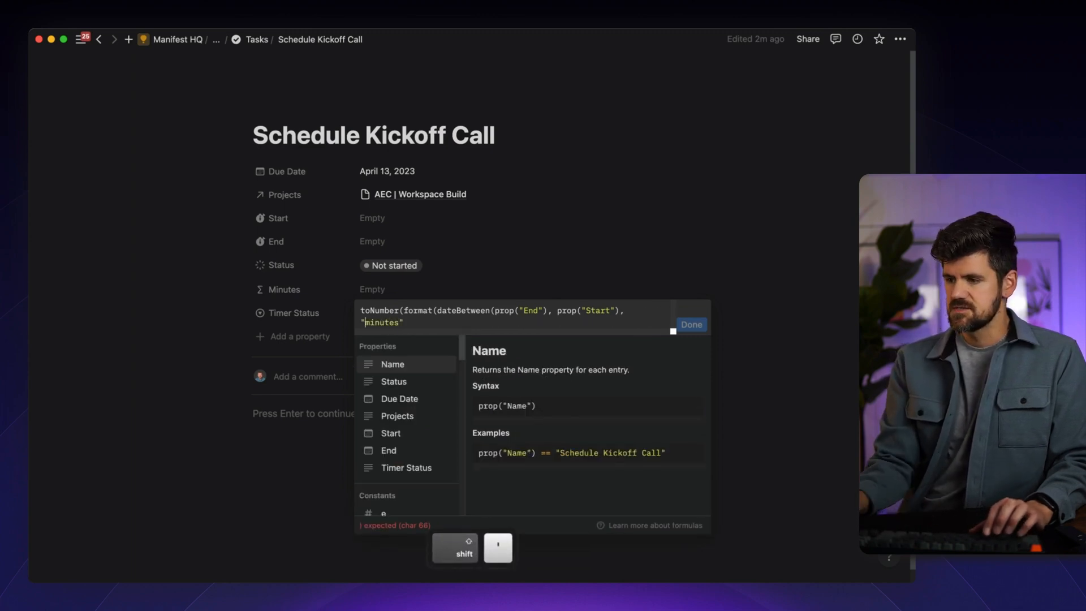
click(548, 320)
text())))
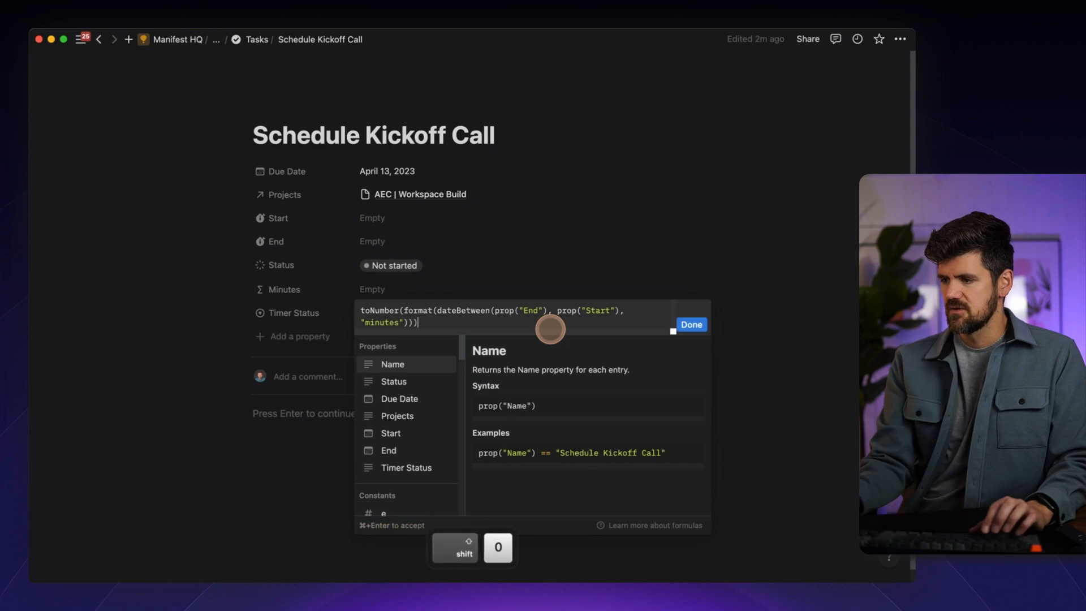
click(691, 325)
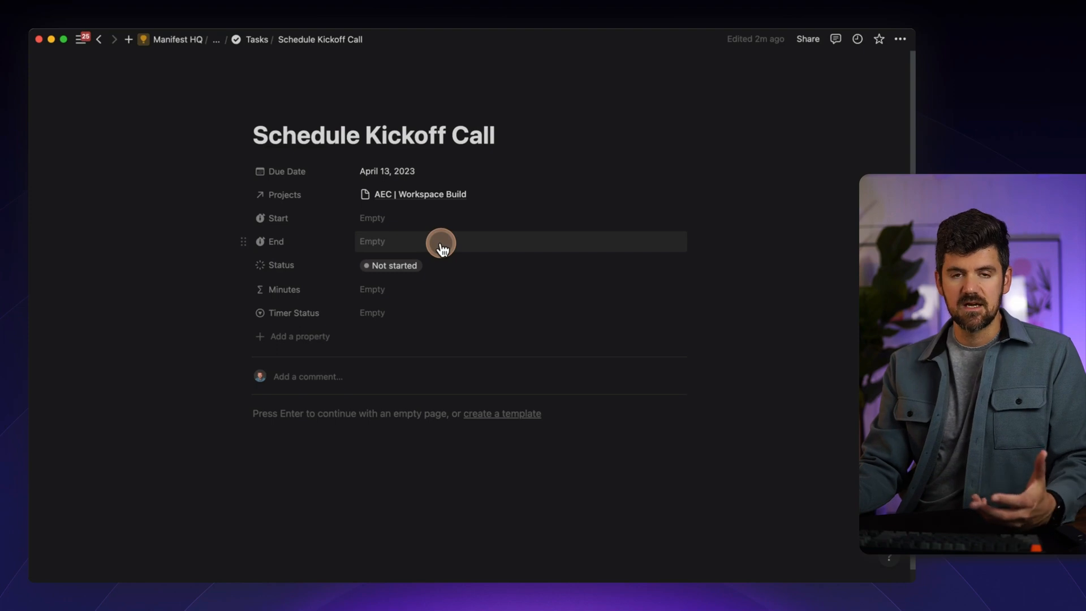
- Set the task's Start to April 20, 2023 with the time 4:00 PM included
click(402, 224)
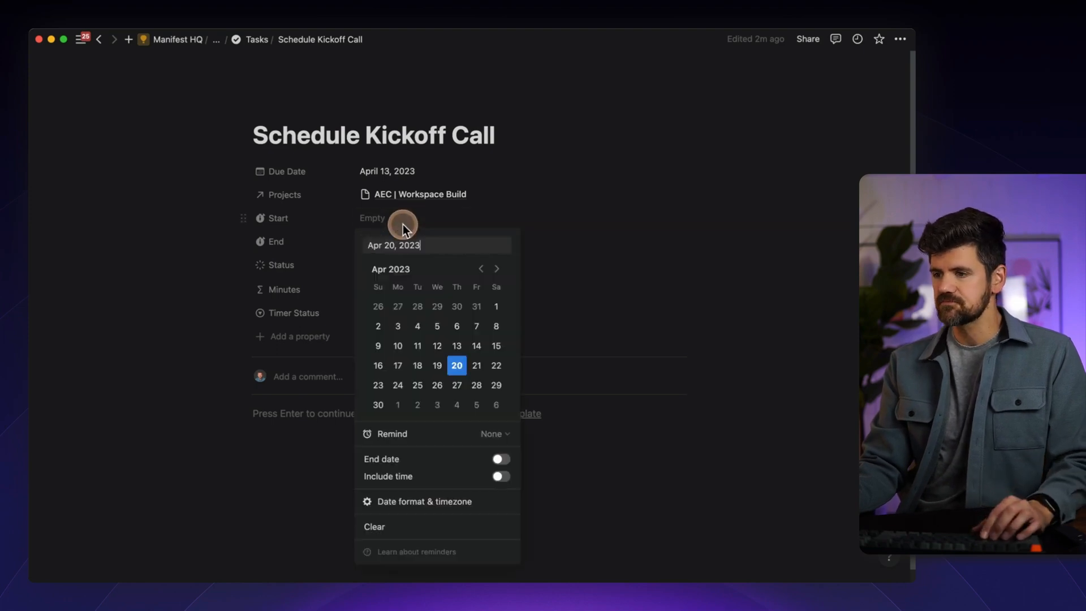
click(456, 365)
click(501, 476)
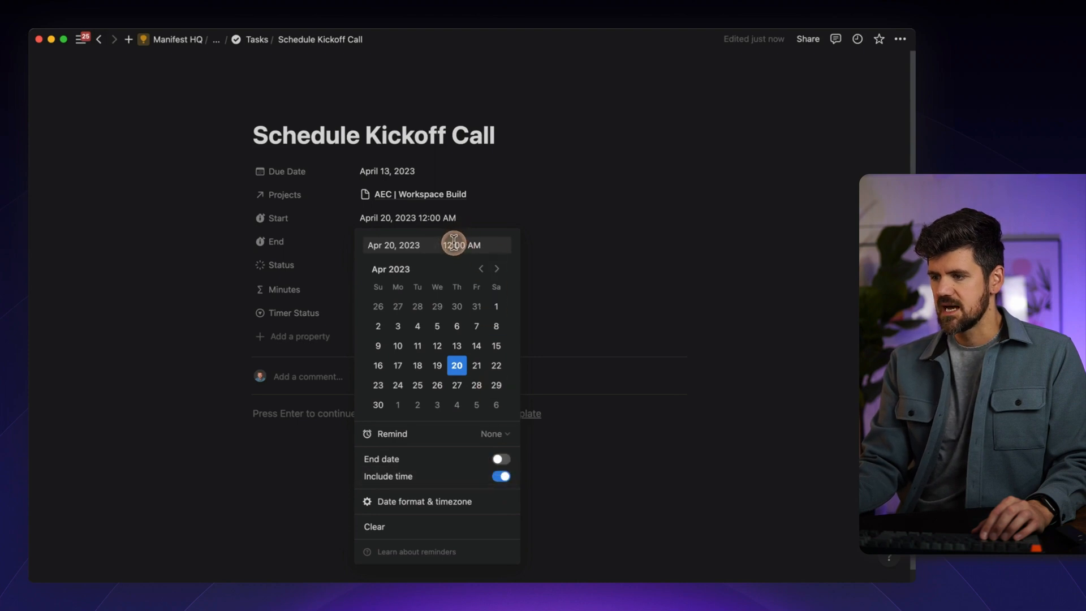
text(4:00 PM)
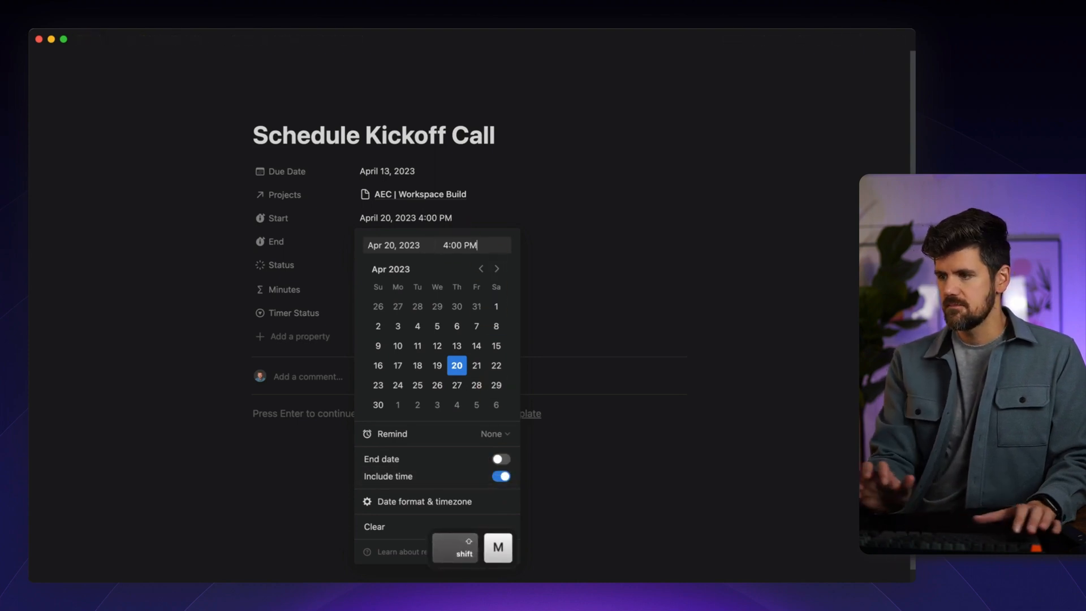
key(Return)
- Set the task's End to April 20, 2023 with the time 4:25 PM included
click(463, 245)
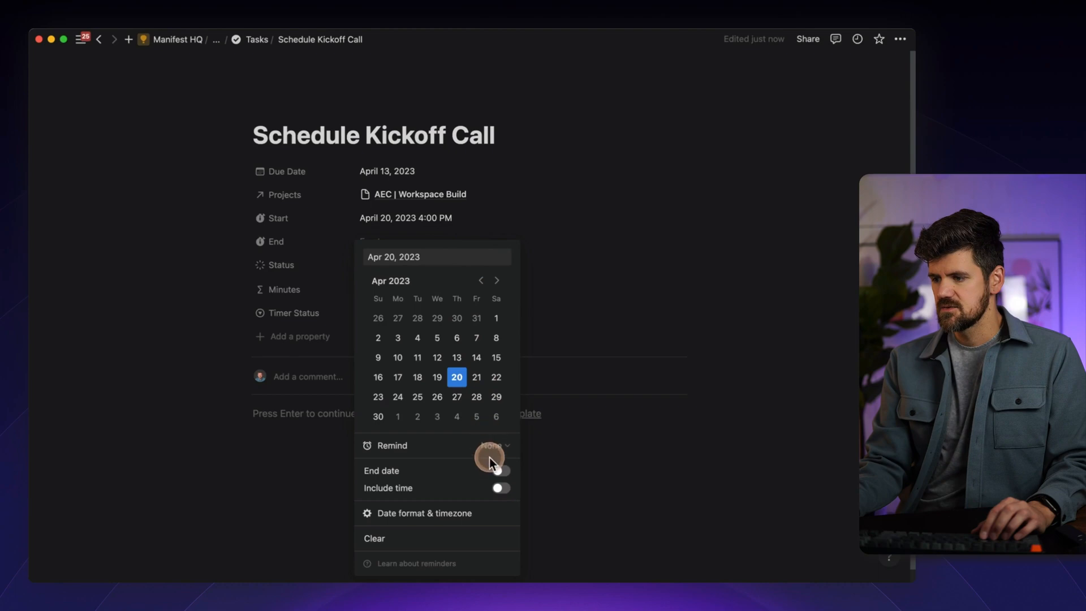
click(500, 486)
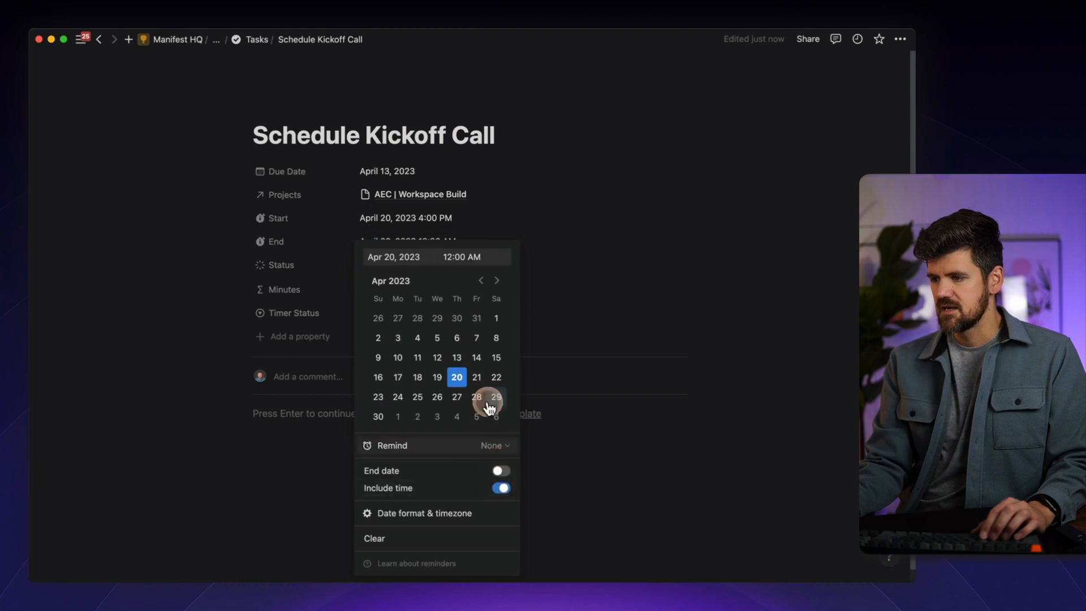
click(460, 255)
text(4:)
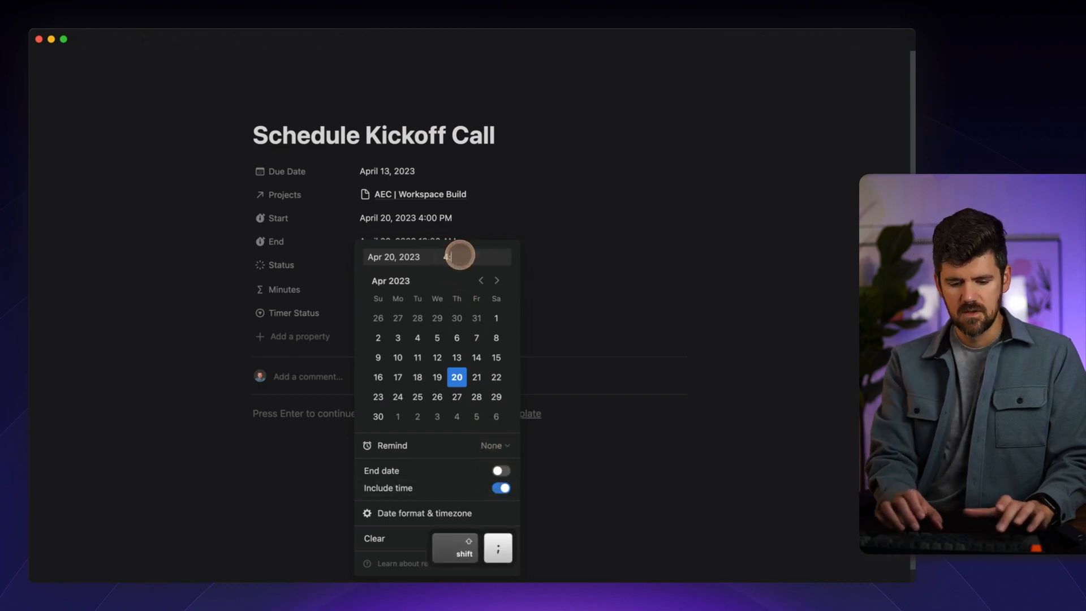
text(25 PM)
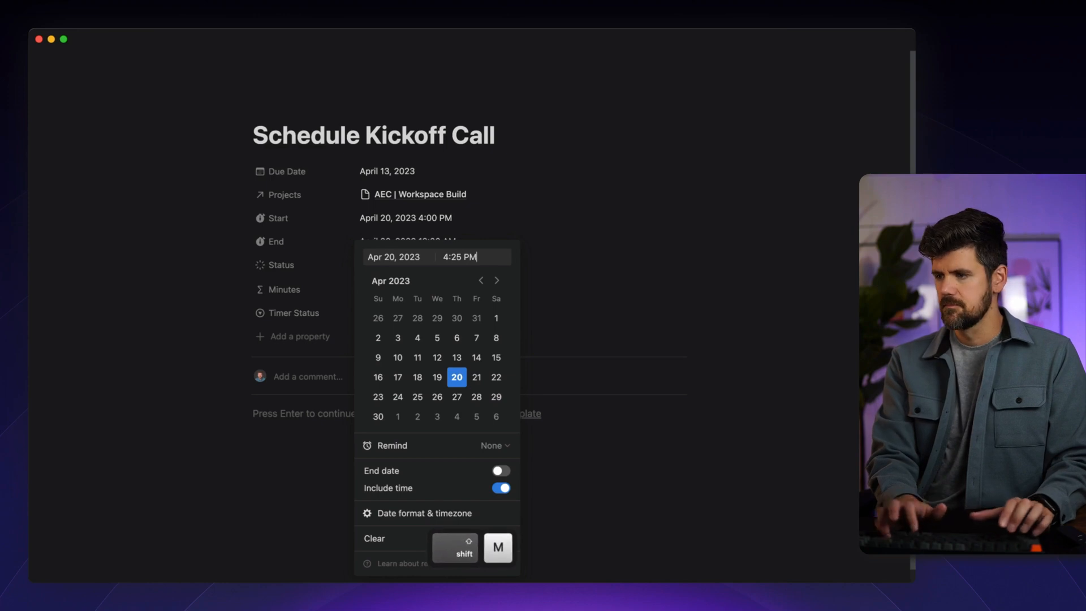
key(Return)
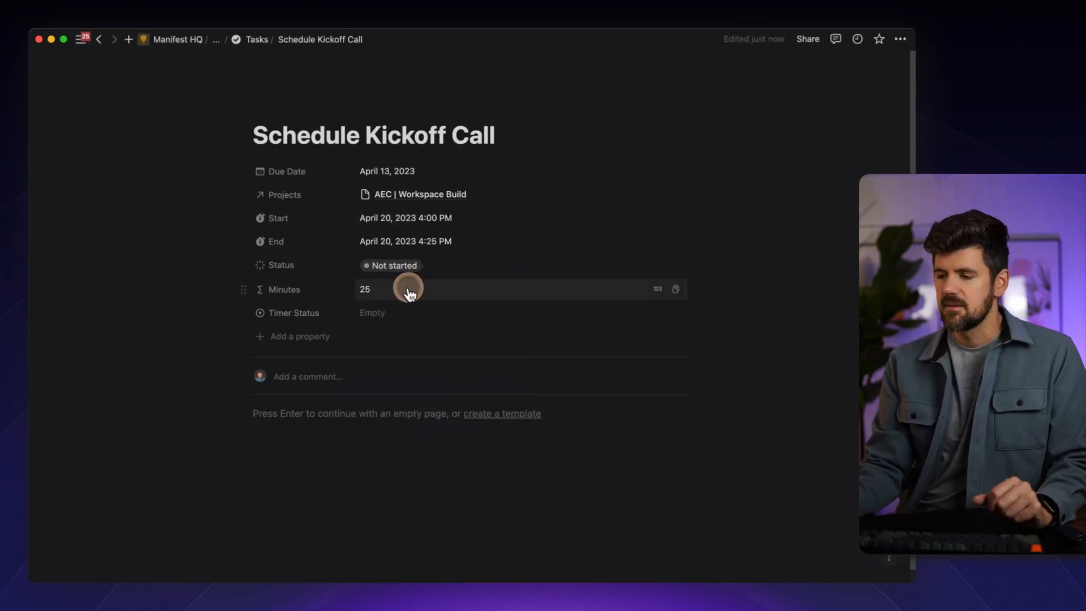
- Show the Minutes property as a yellow bar divided by 60
click(286, 292)
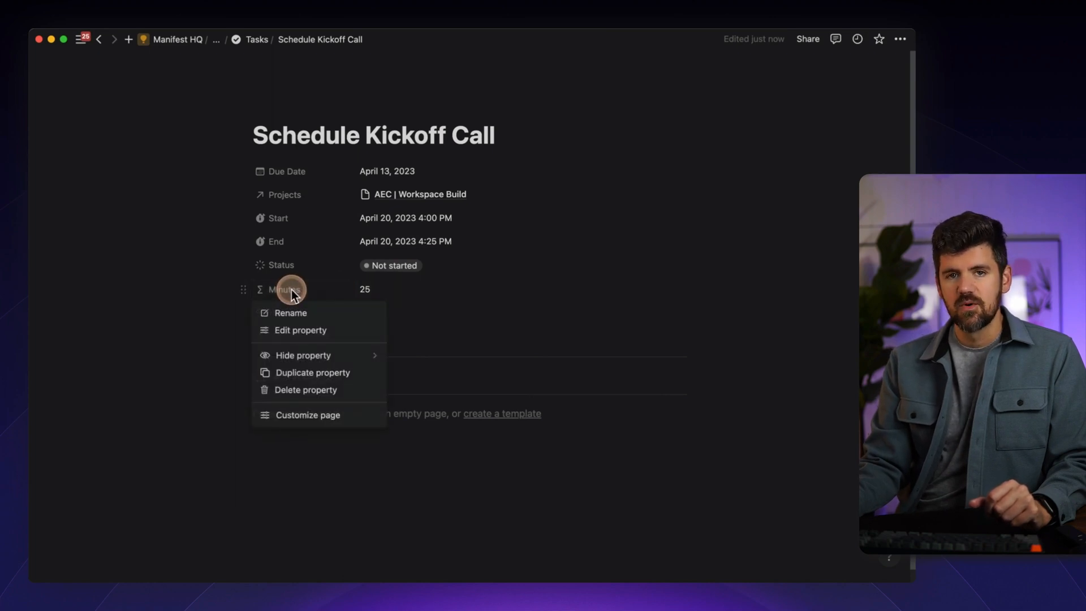
click(306, 331)
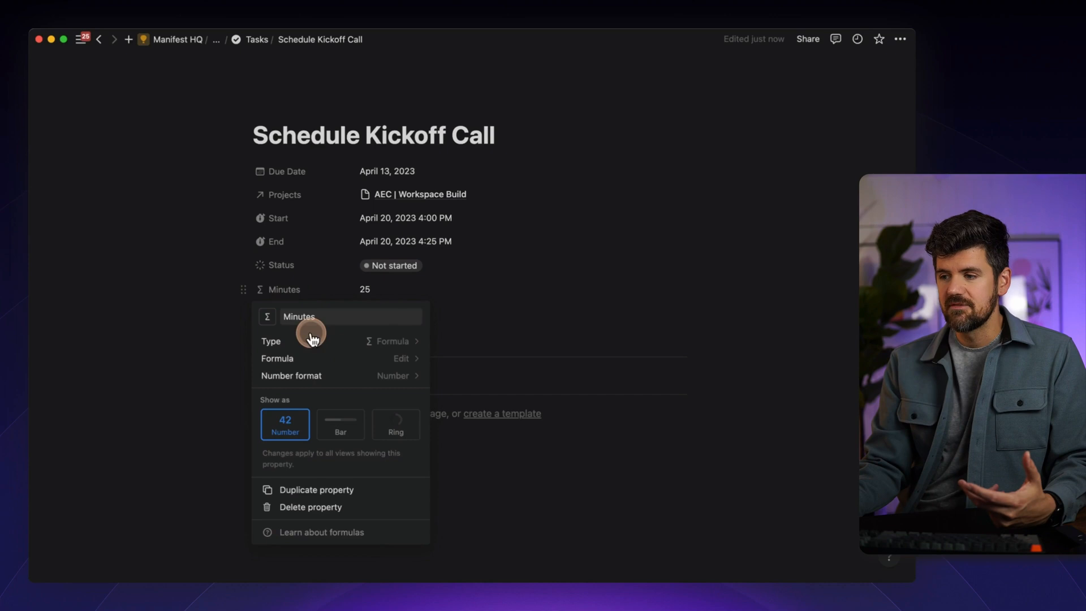
click(346, 429)
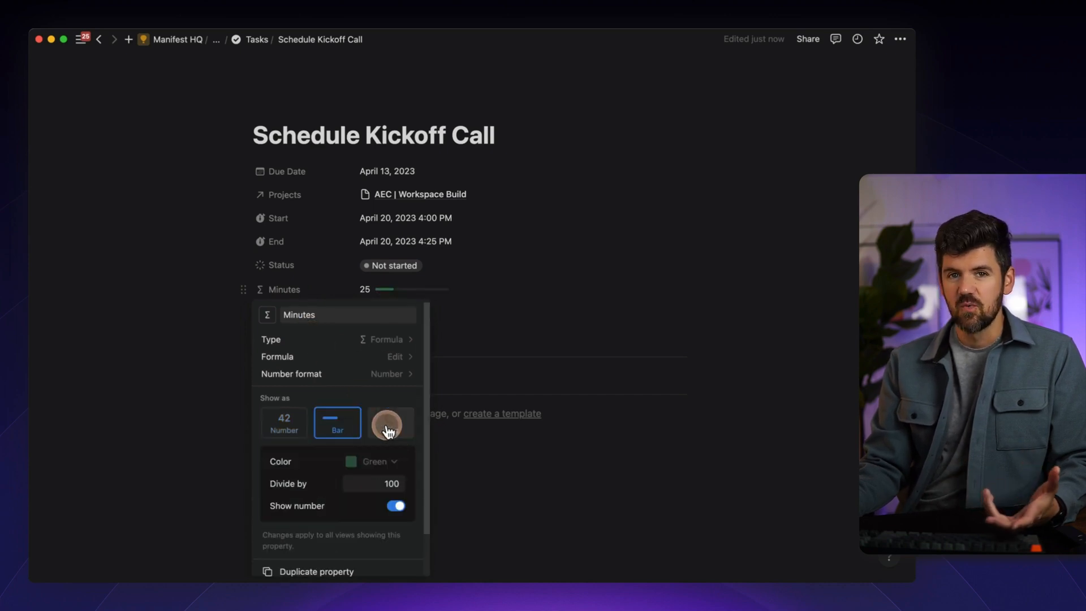
click(387, 485)
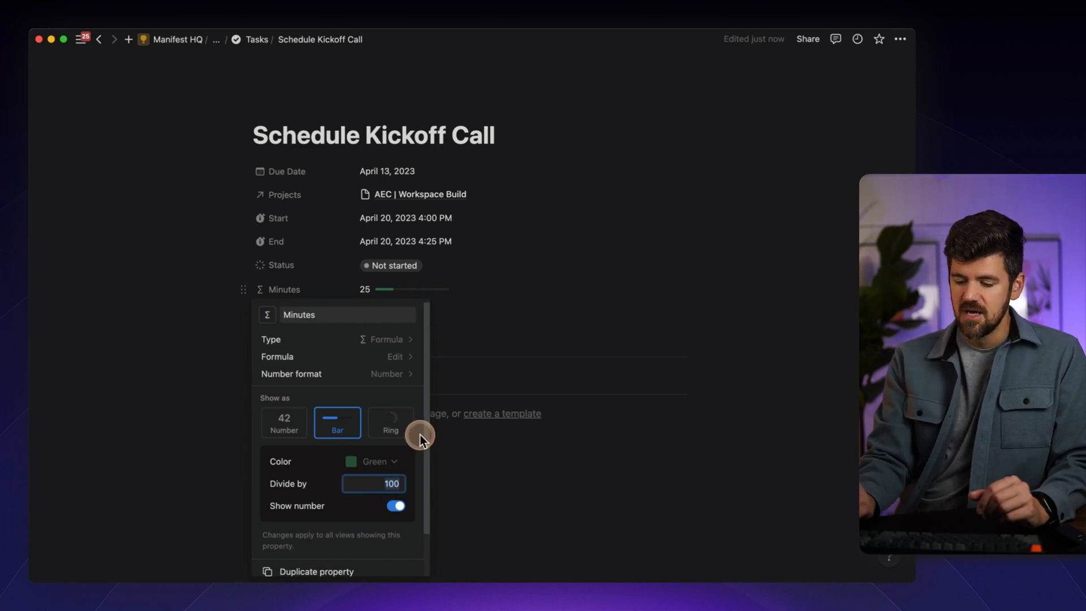
text(60)
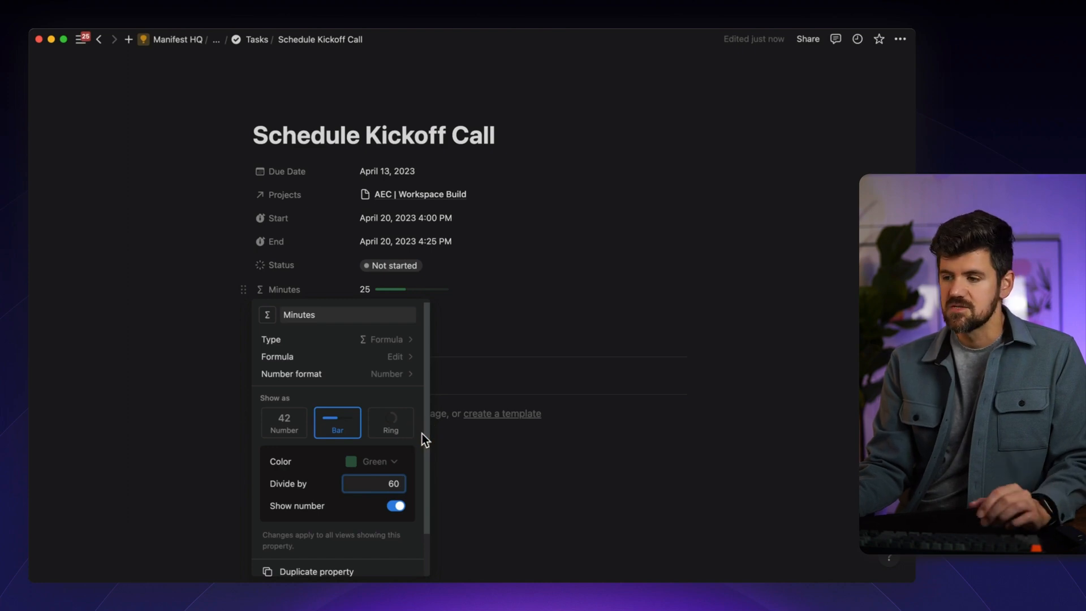
click(375, 461)
click(371, 353)
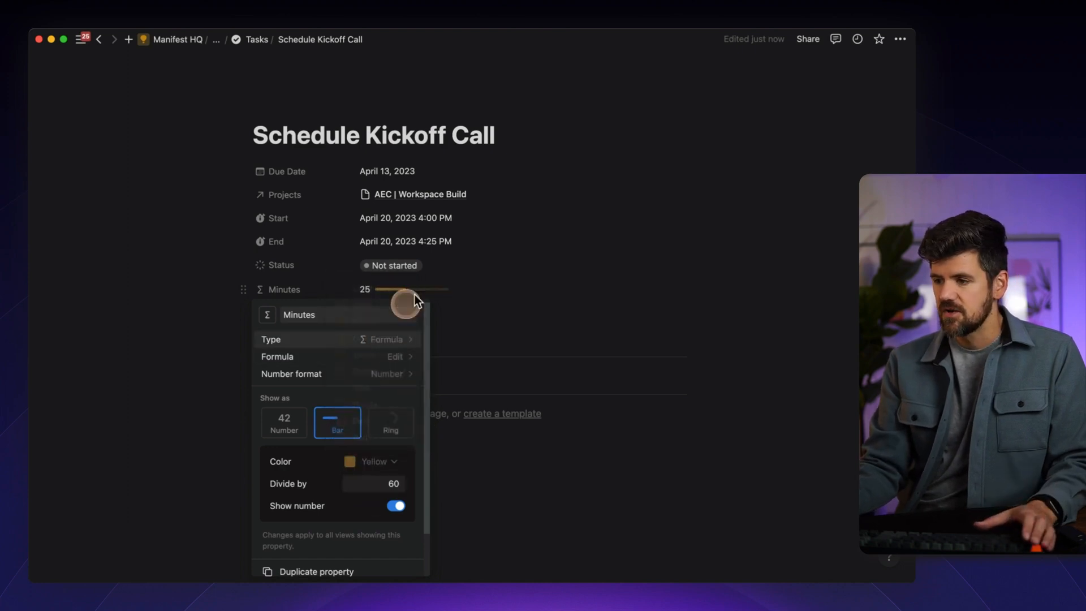
click(536, 243)
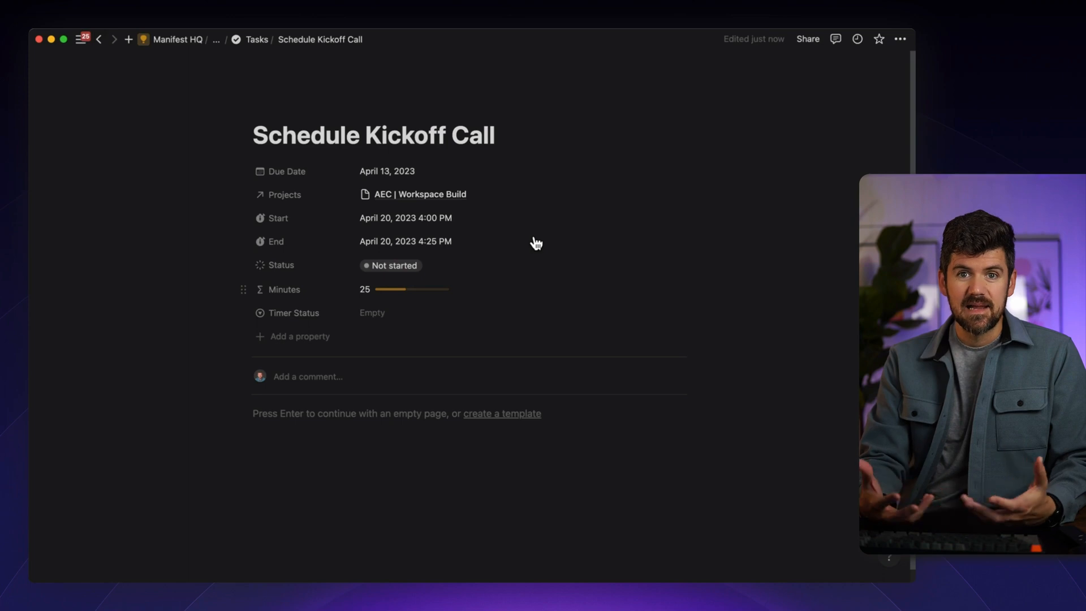
- Create a Tasks template titled "Task w/ Time Entry" and open it as a full page
click(525, 419)
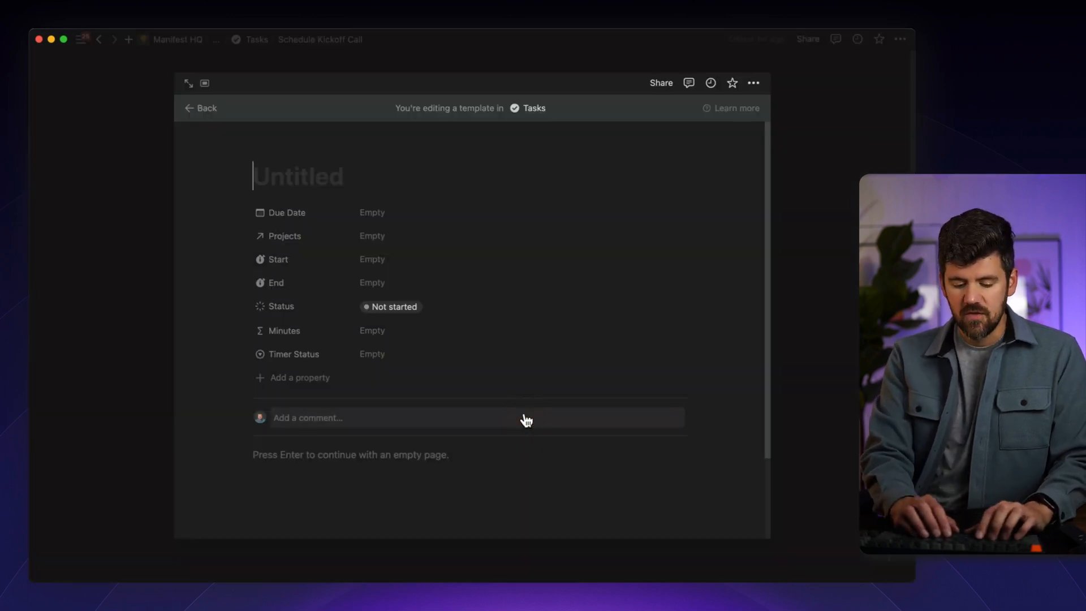
text(Task)
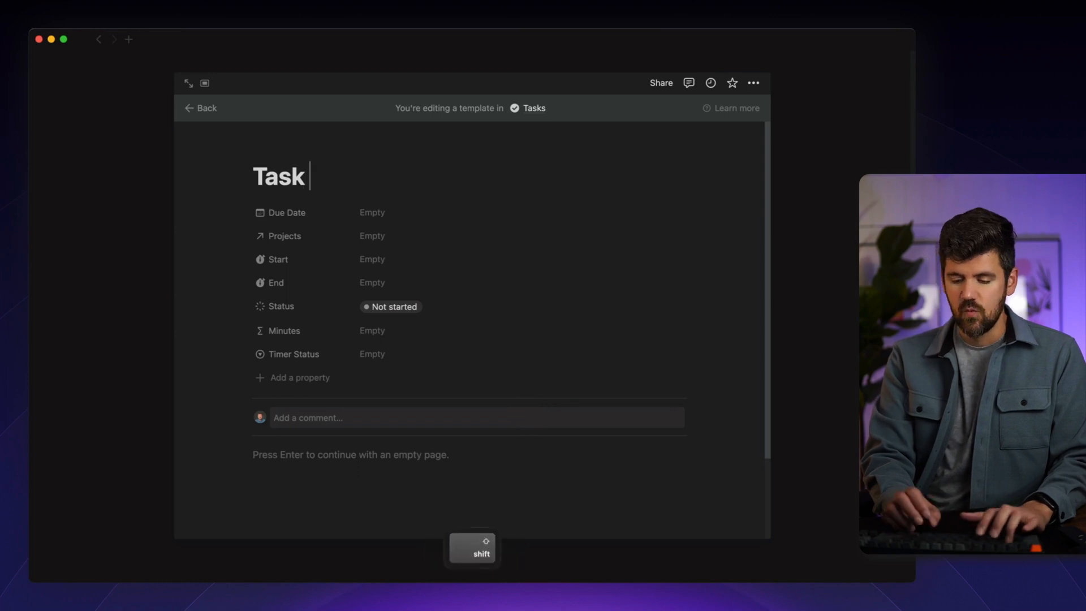
text( w/ Time Entry)
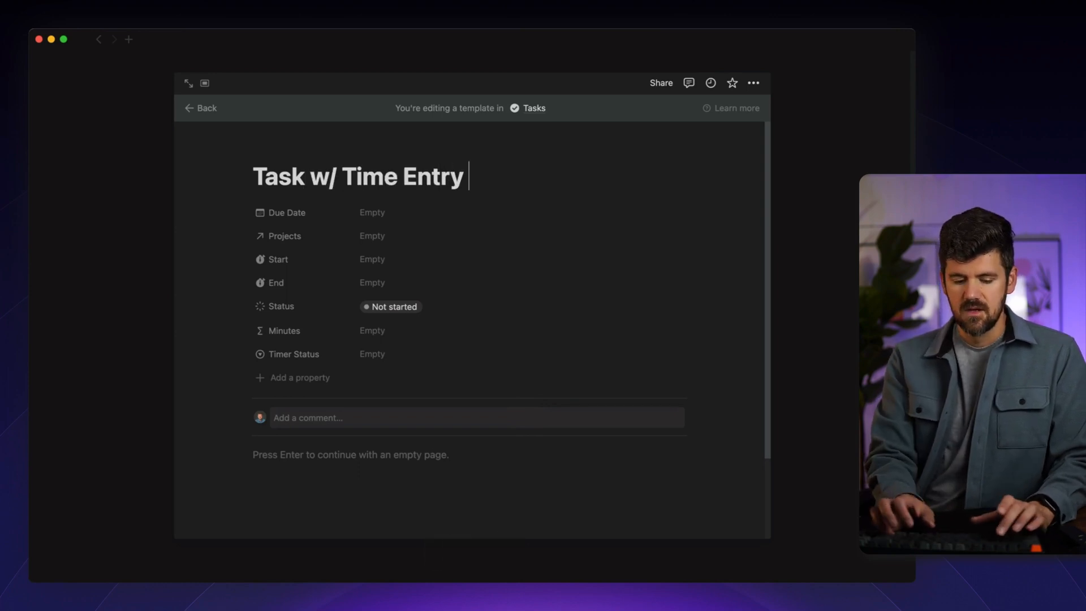
key(BackSpace)
click(189, 83)
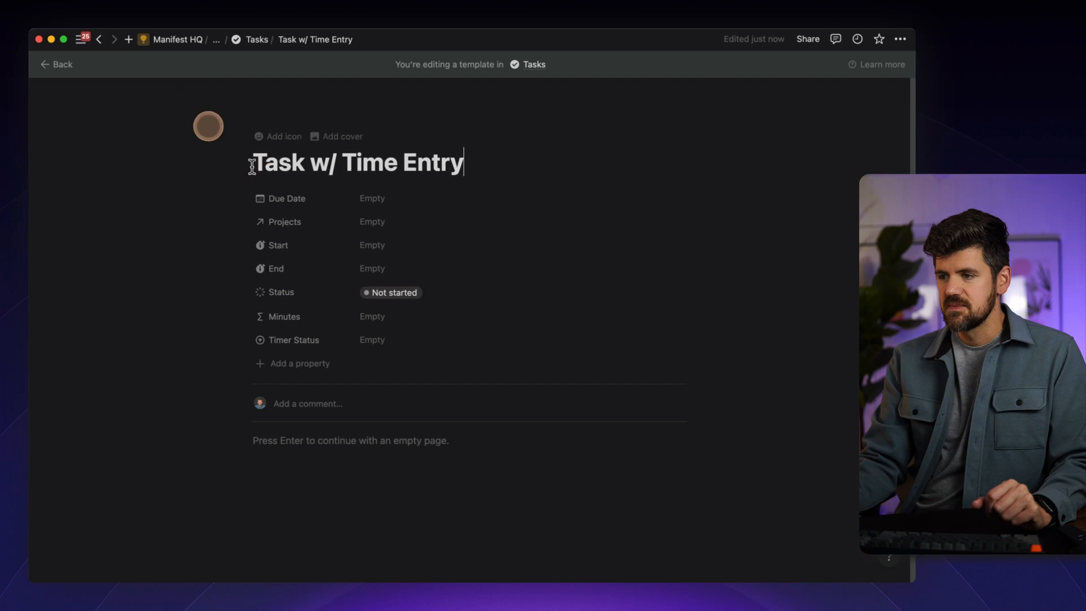
scroll(384, 265, down, 1)
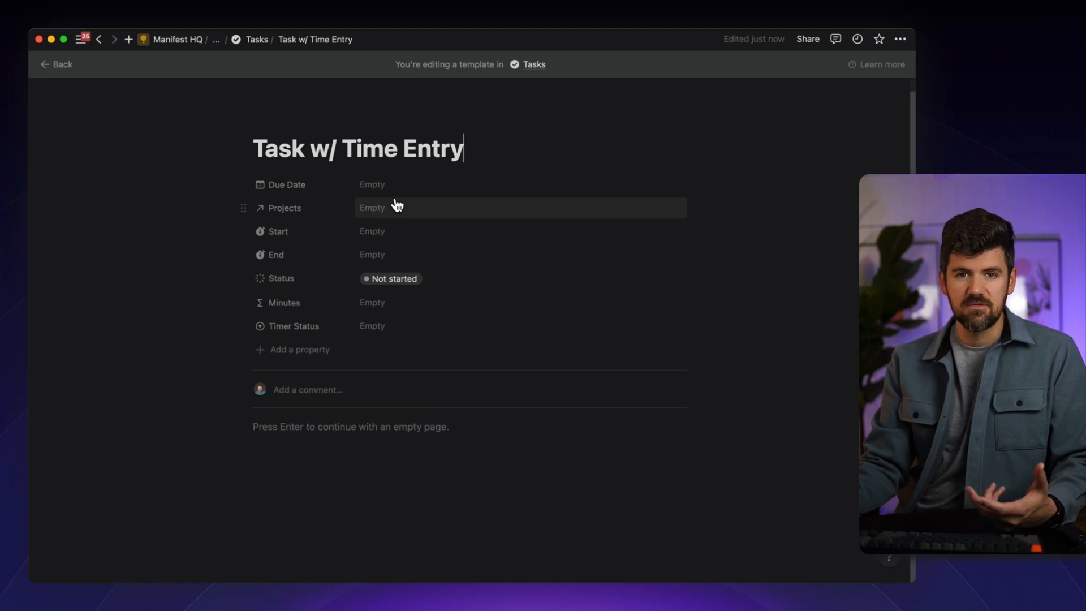
- Add a toggle titled "Time Entry" to the body of the template page
click(396, 231)
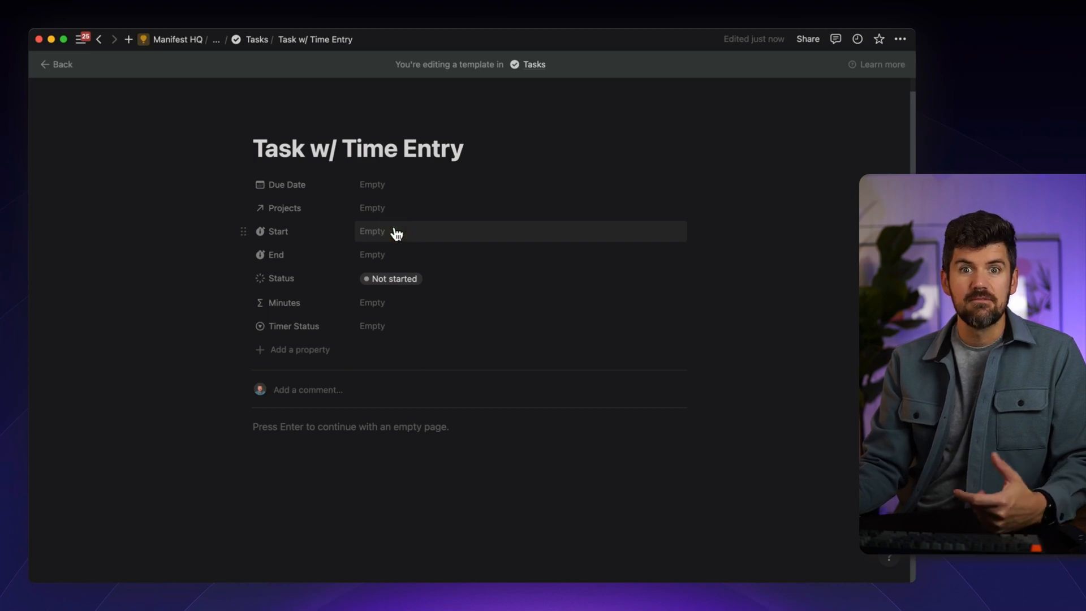
click(387, 286)
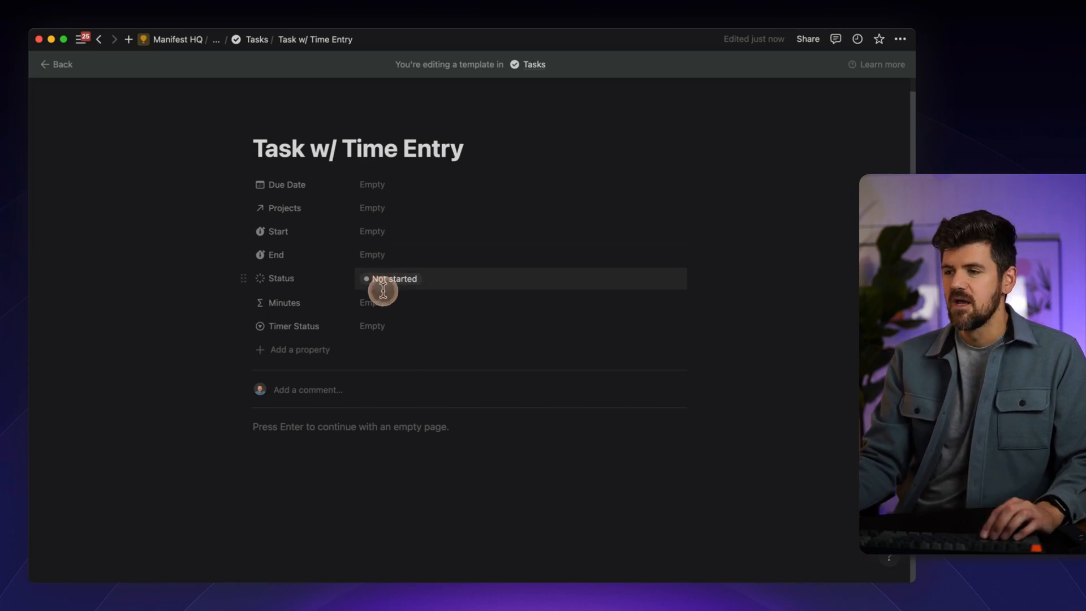
click(385, 430)
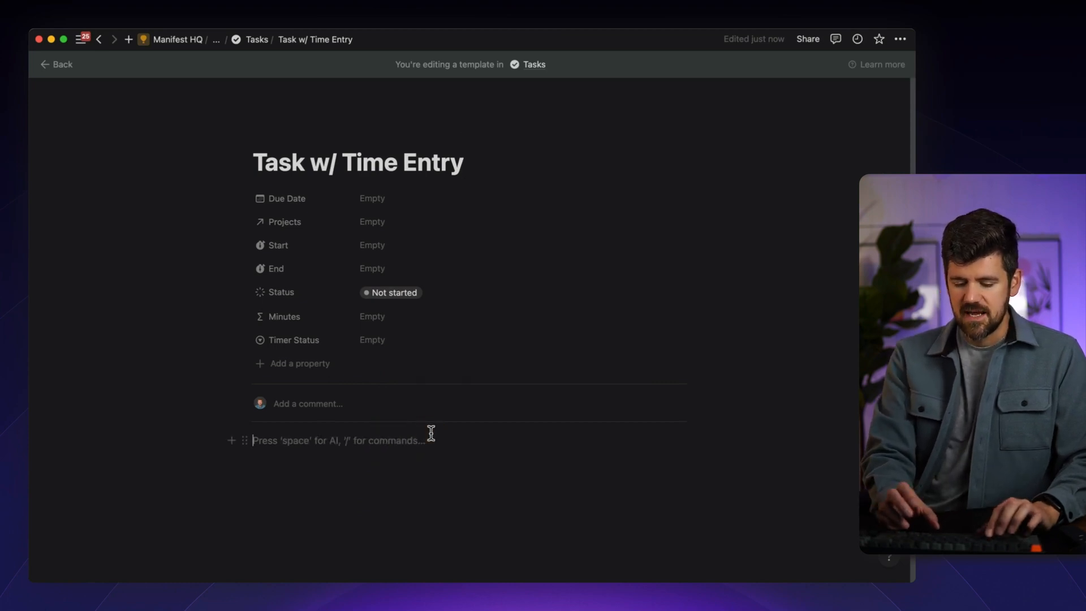
text(> )
text(Time Entry)
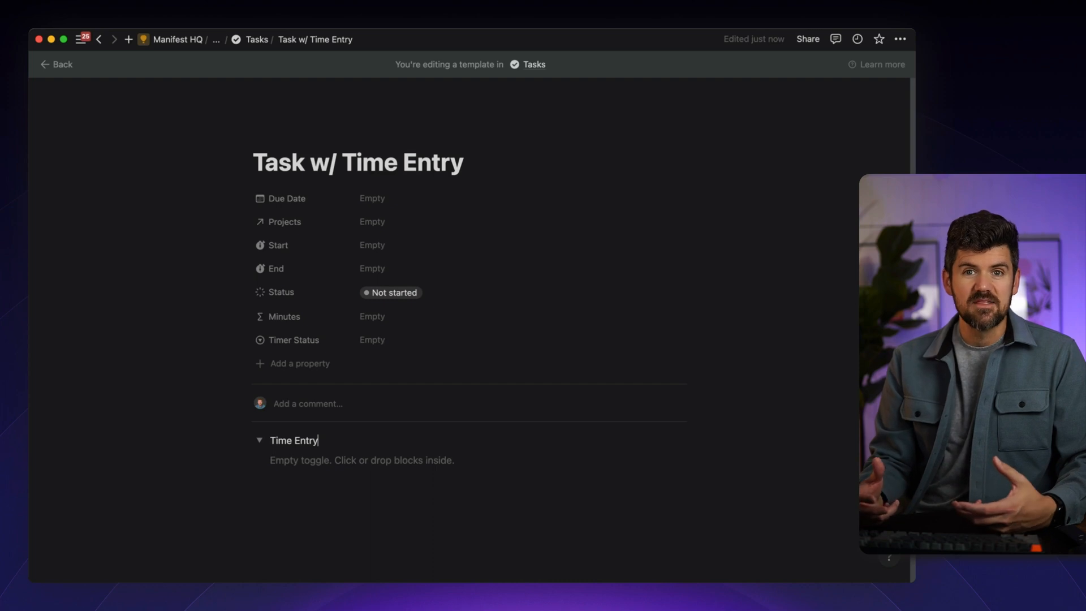
- Insert a callout inside the Time Entry toggle with the text "Add Time Entry"
scroll(335, 441, down, 1)
click(336, 441)
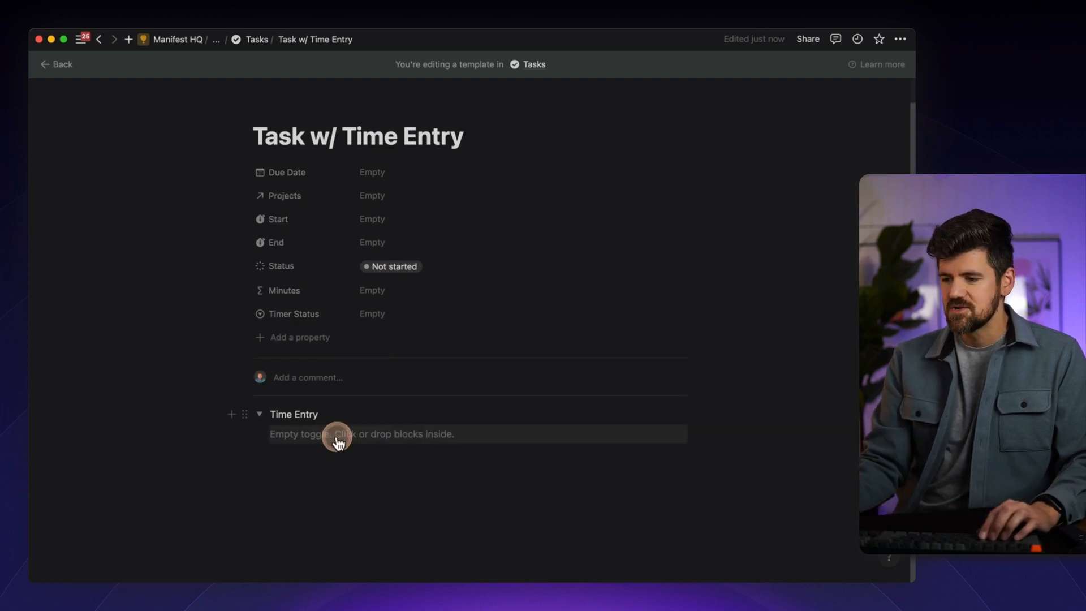
click(340, 441)
text(/callout)
key(Return)
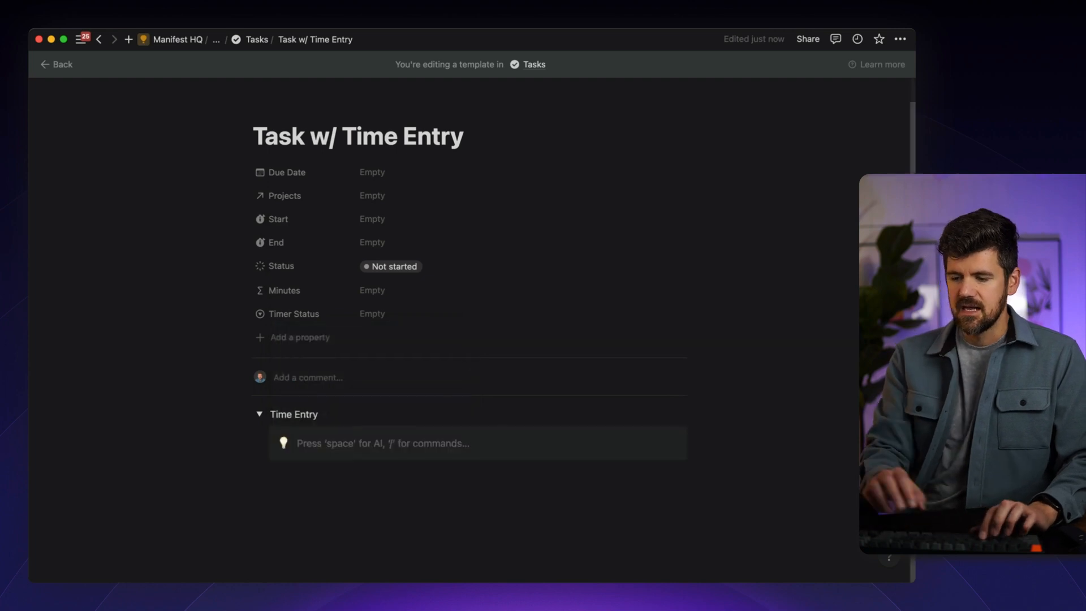
text(Add Time Entry)
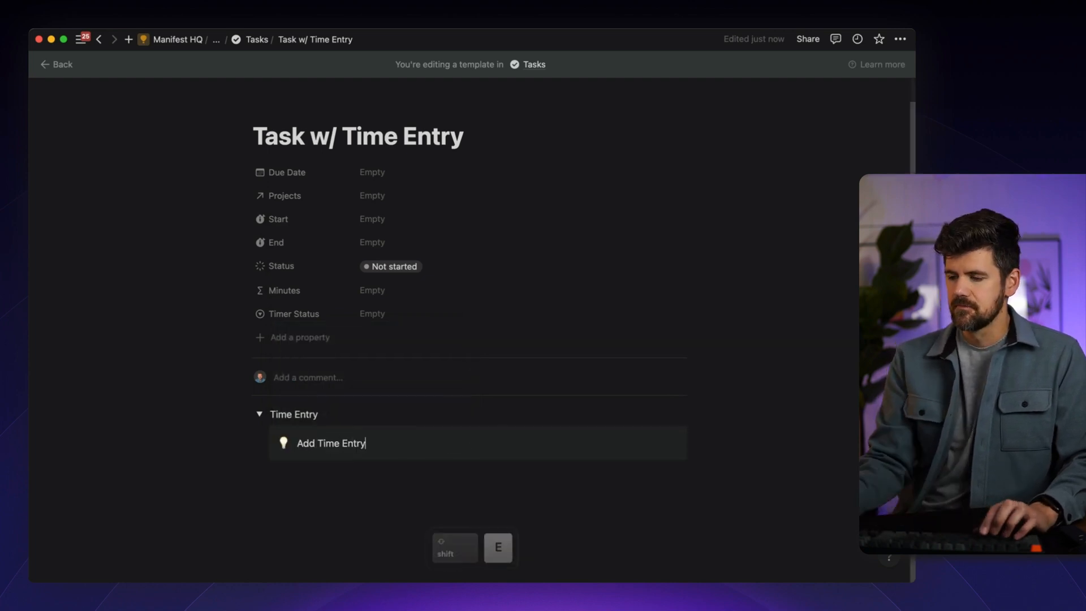
- Change the Add Time Entry callout's icon to a yellow stopwatch
click(283, 442)
click(219, 234)
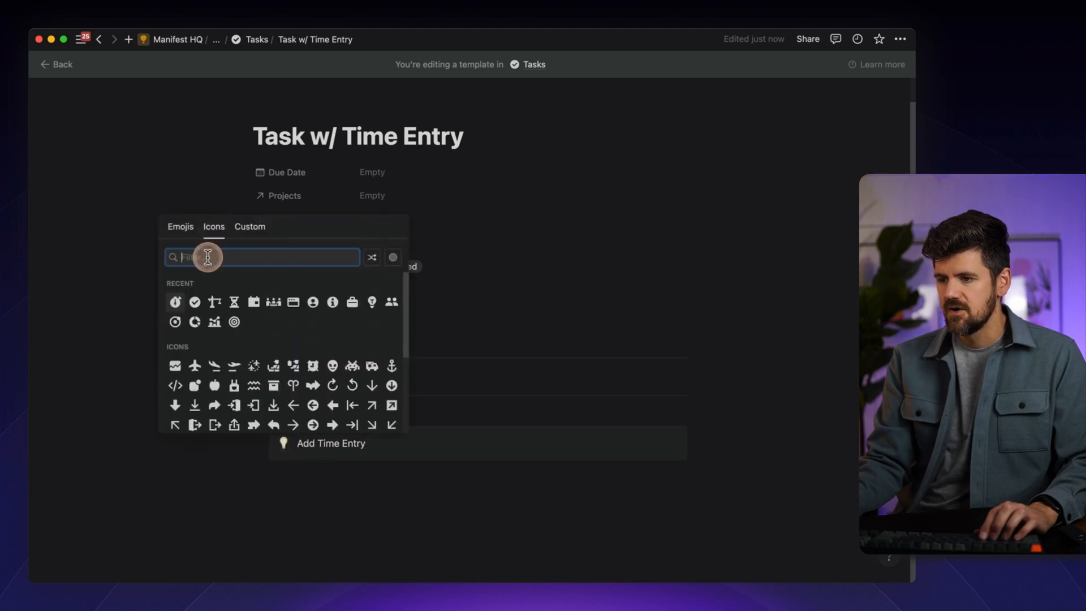
mouse_move(180, 306)
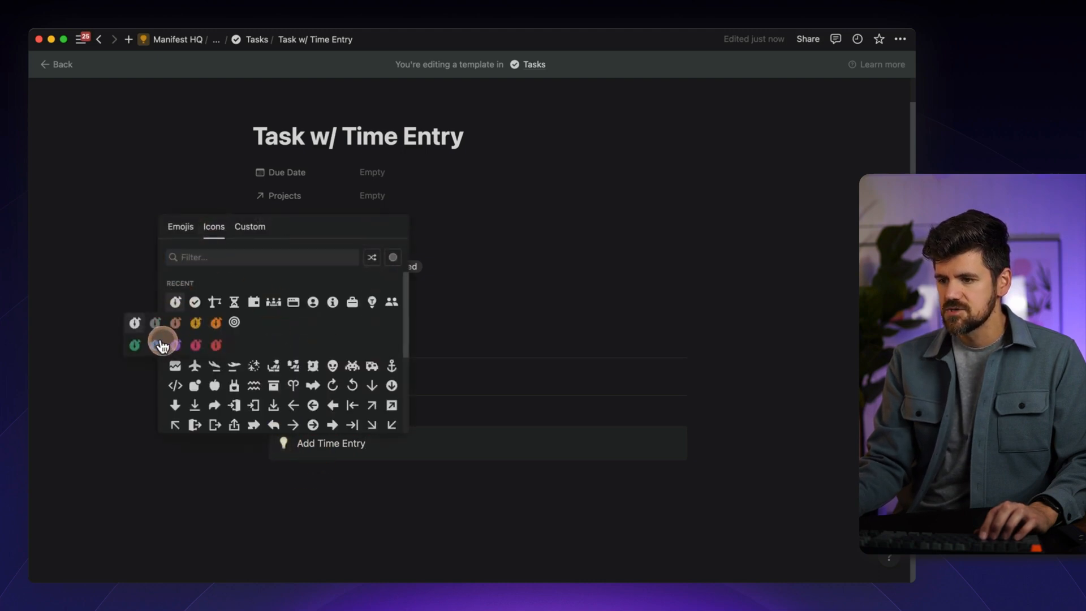
click(200, 322)
- Add two empty lines under the Add Time Entry text in the callout and turn them into columns
click(393, 444)
key(Return)
drag(234, 498, 307, 456)
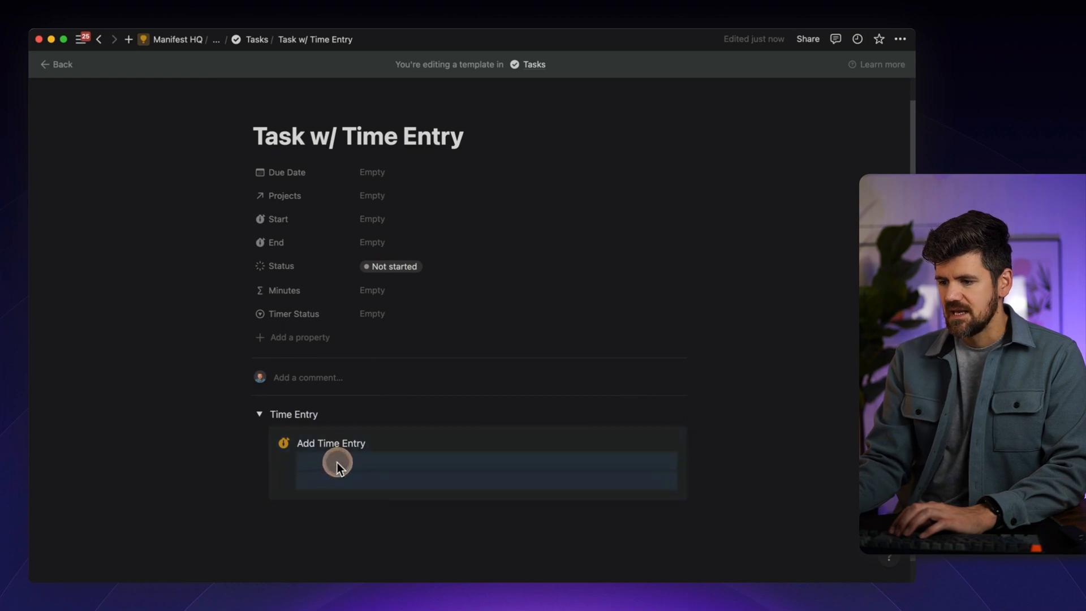
click(287, 464)
mouse_move(206, 440)
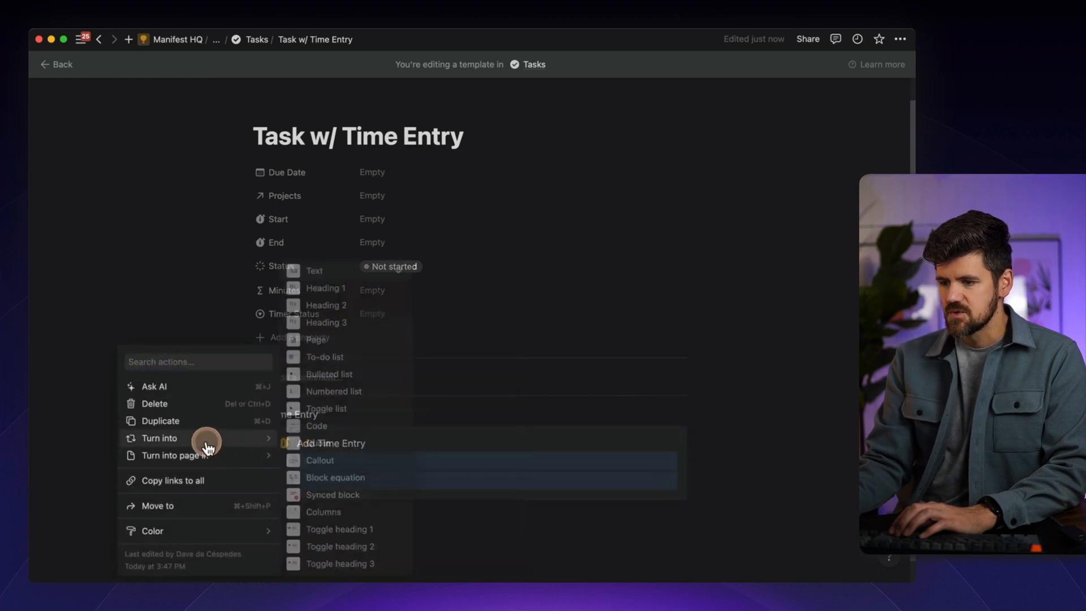
click(333, 512)
scroll(388, 482, down, 1)
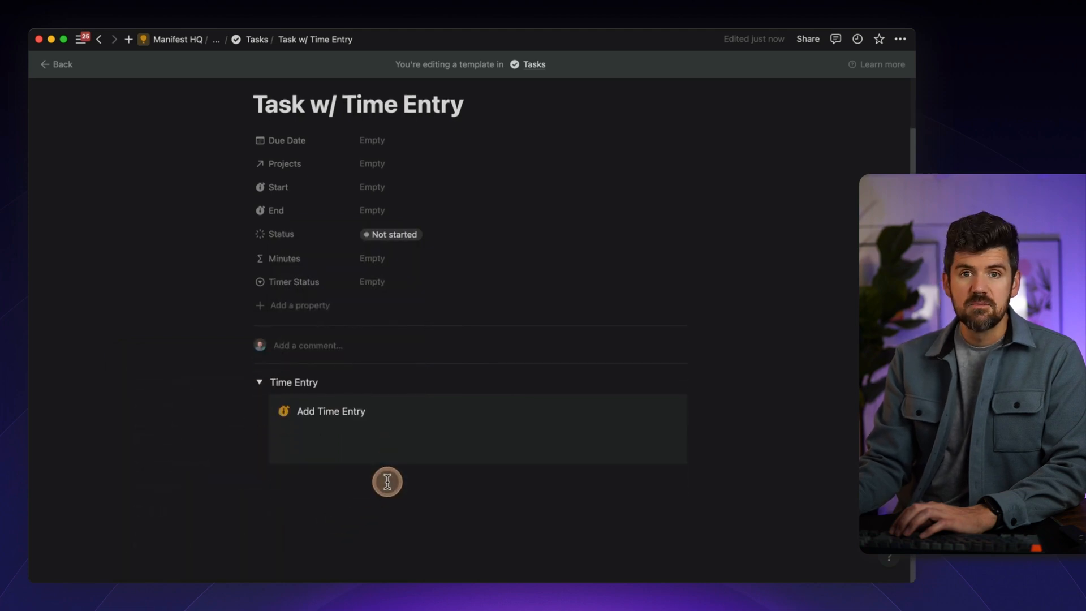
- Insert a button block below the callout, inside the Time Entry toggle
click(342, 439)
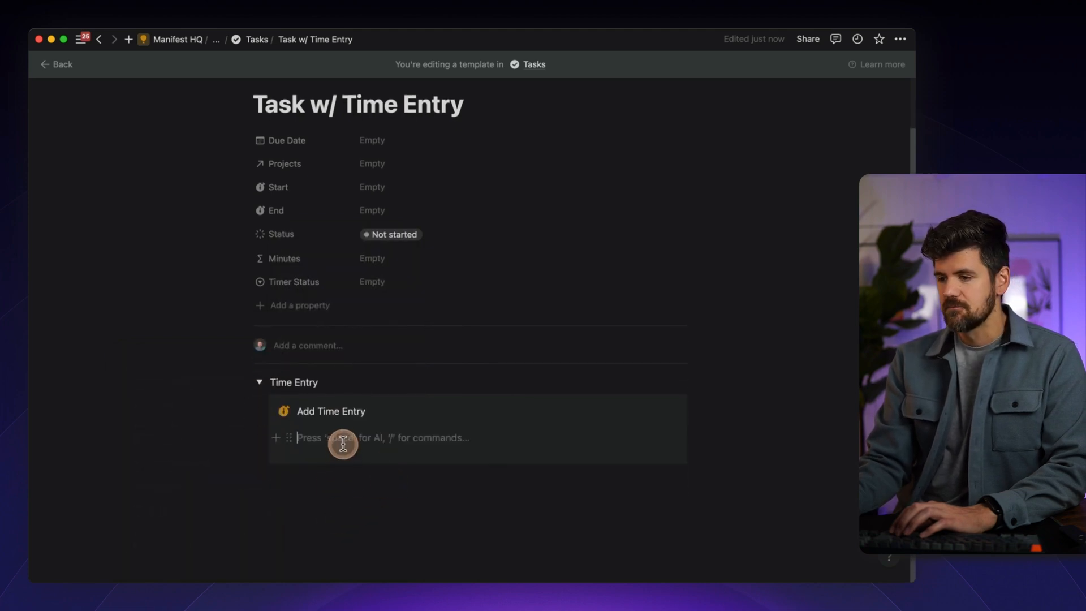
click(343, 493)
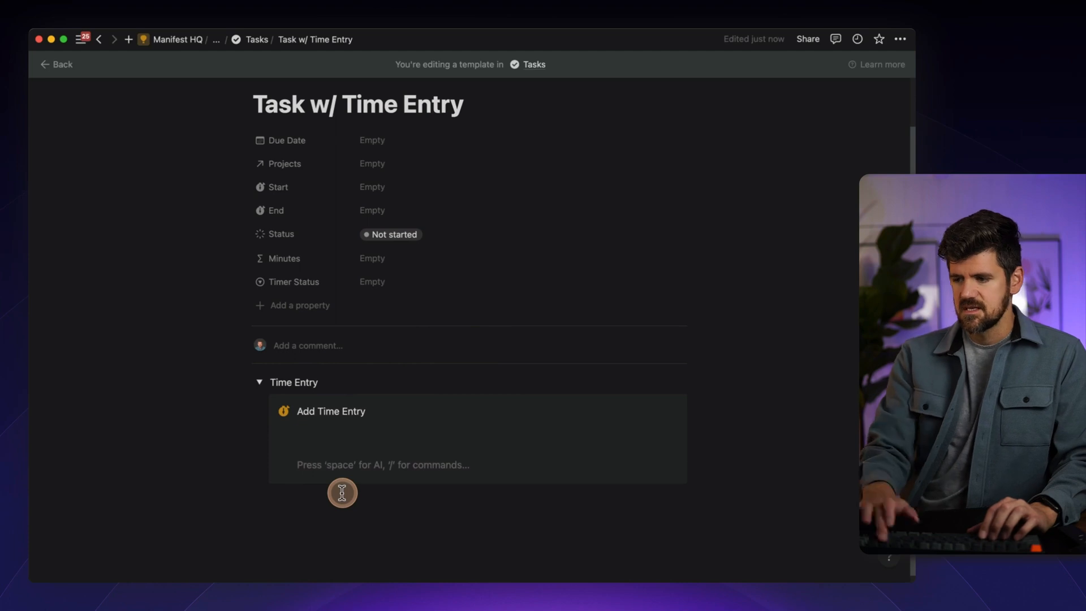
key(BackSpace)
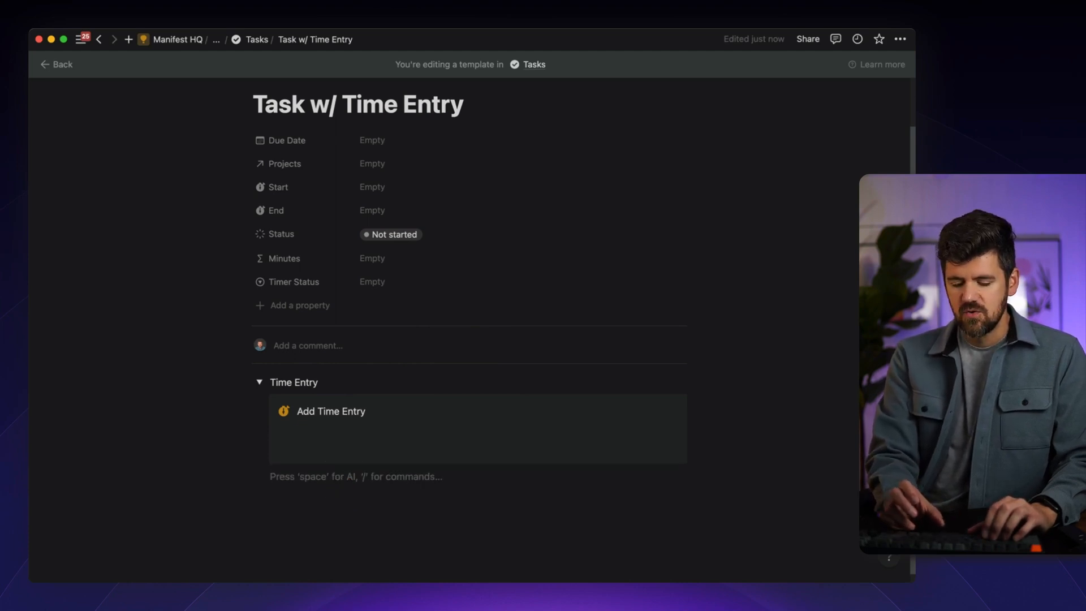
text(/button)
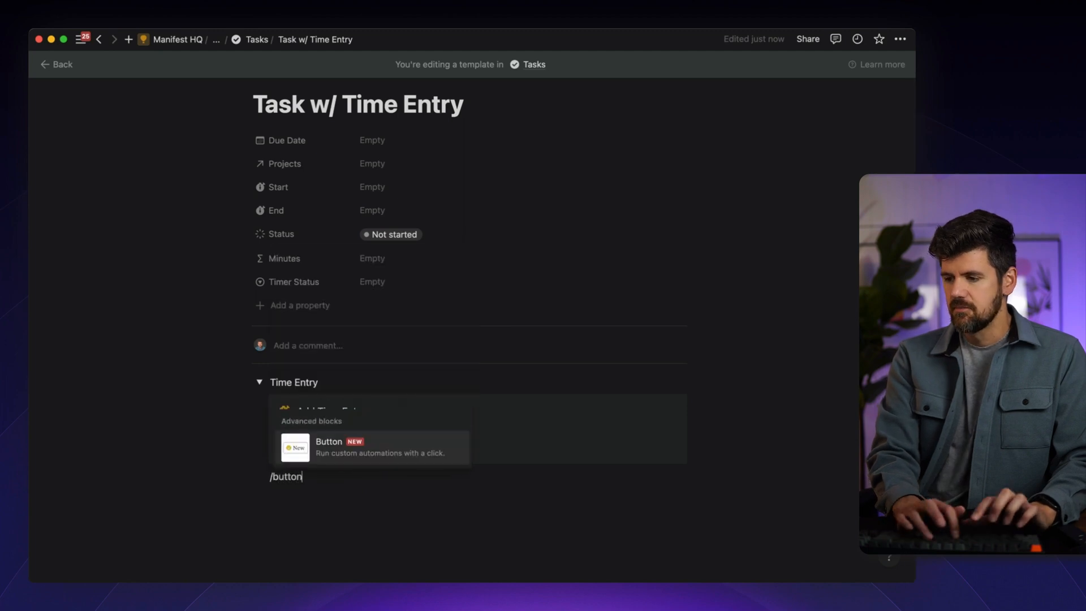
click(367, 452)
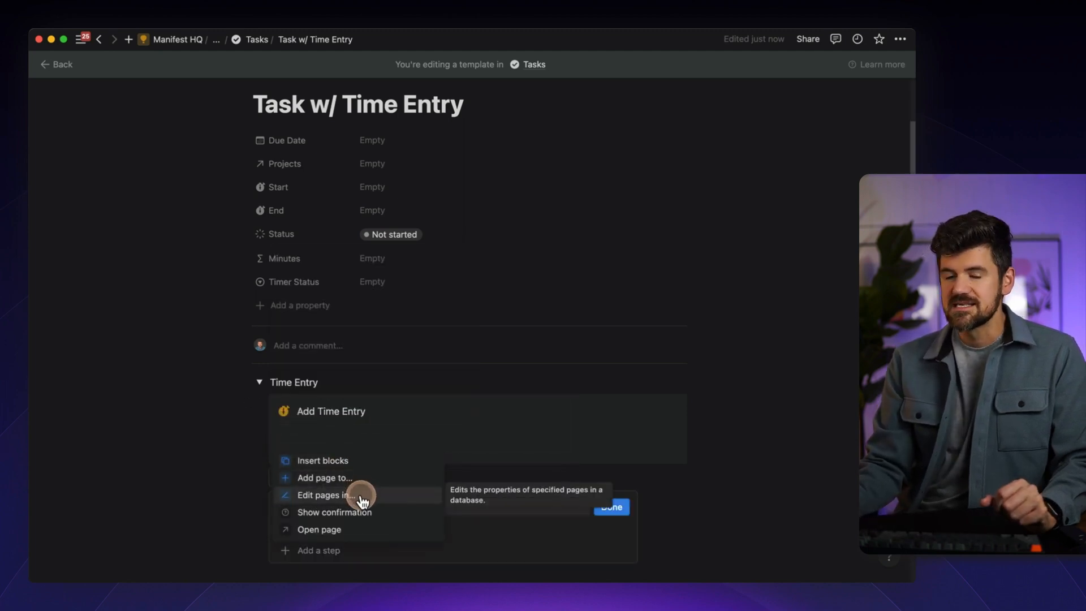
- Give the new button an edit-pages action that targets This page
click(336, 496)
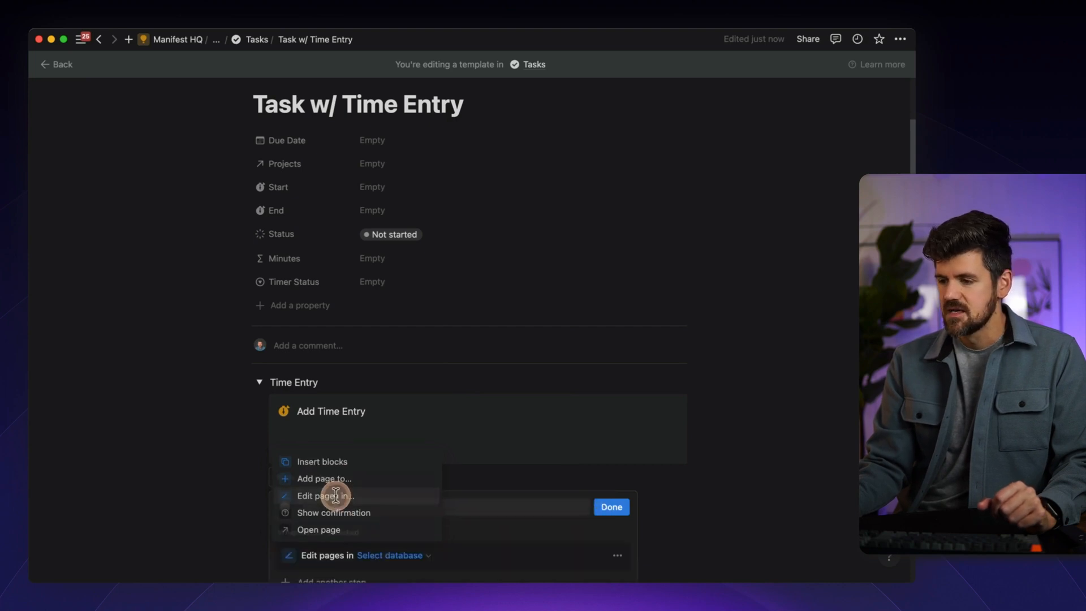
click(314, 240)
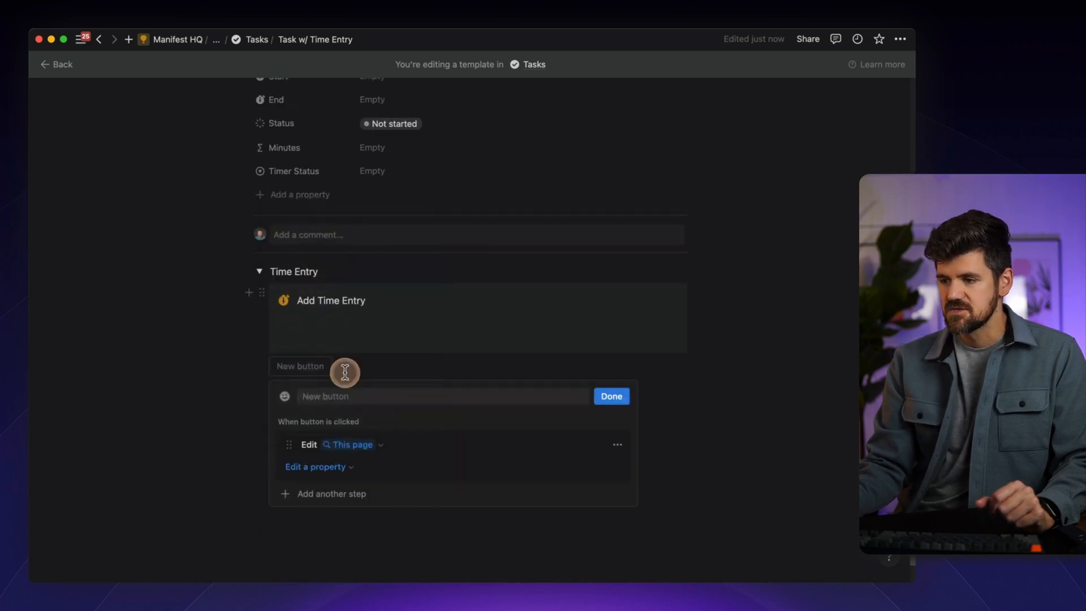
scroll(395, 451, up, 5)
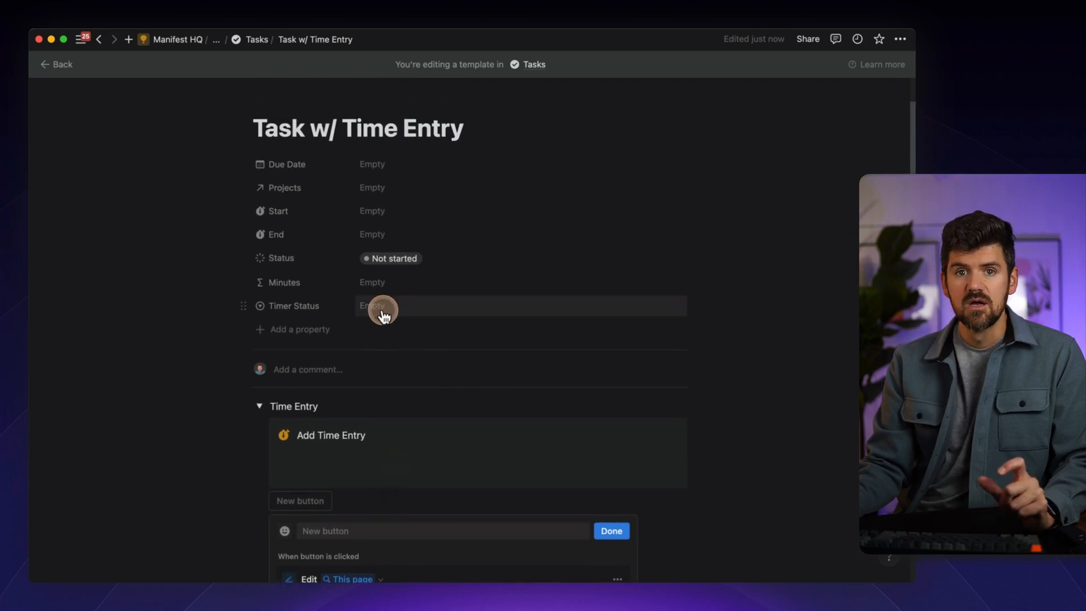
click(385, 288)
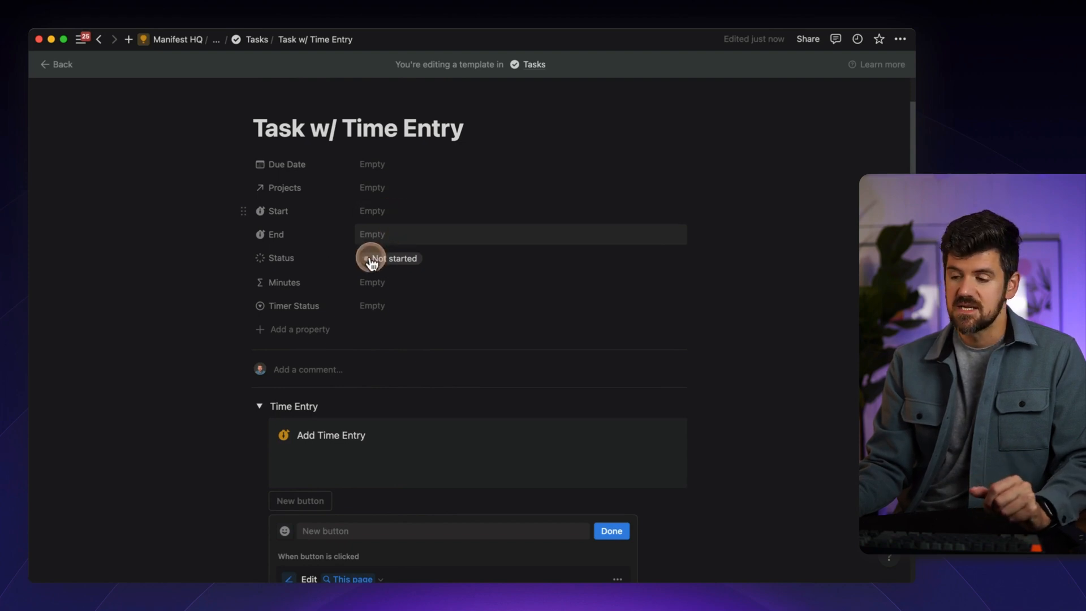
scroll(371, 259, down, 5)
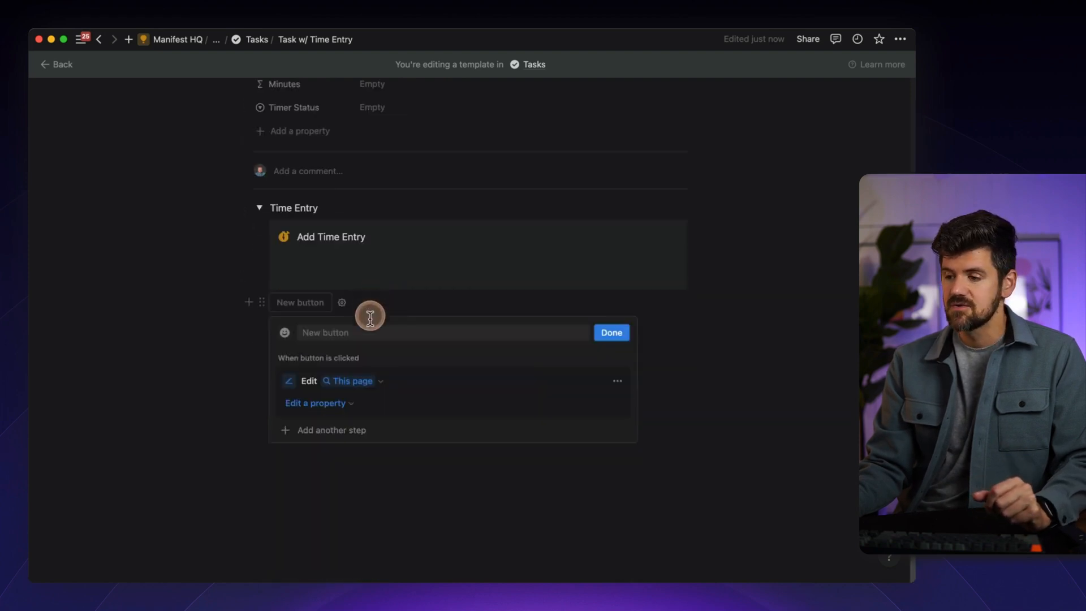
- Make the button's action set Timer Status to Running and Start to Now
click(331, 409)
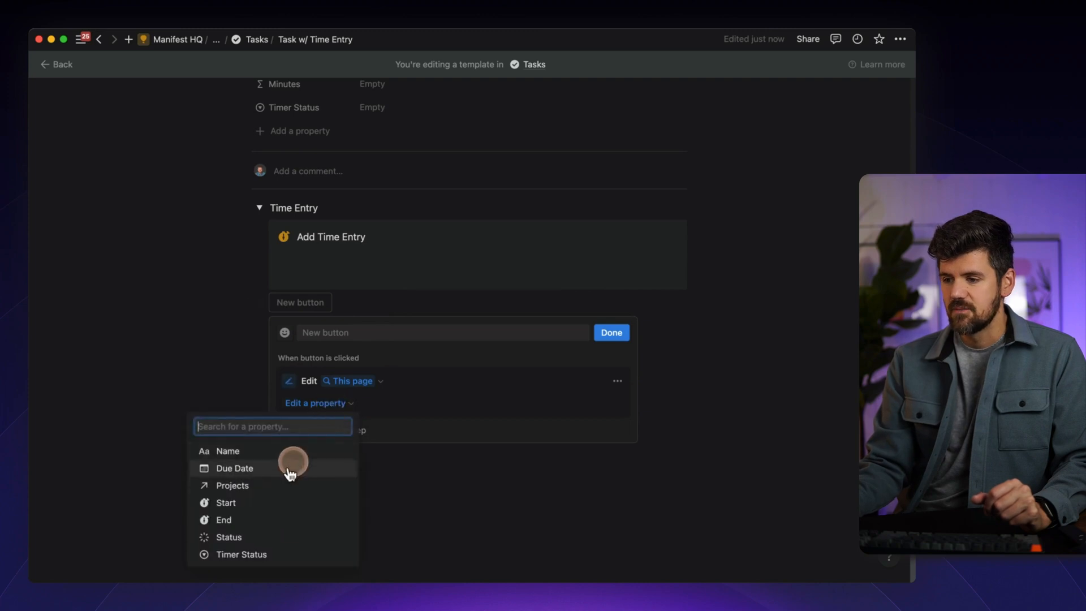
click(254, 554)
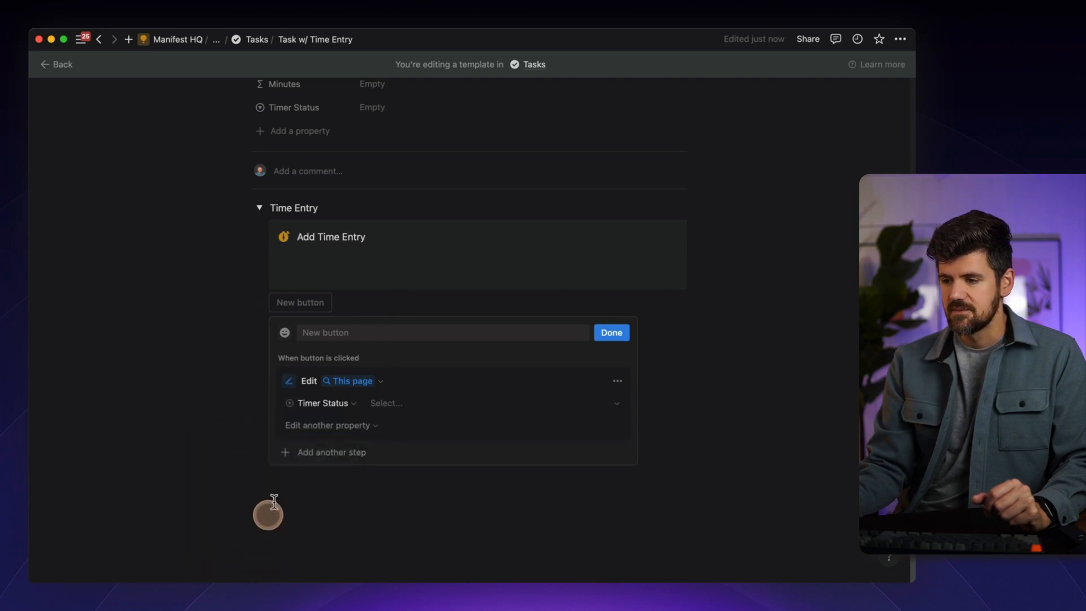
click(388, 413)
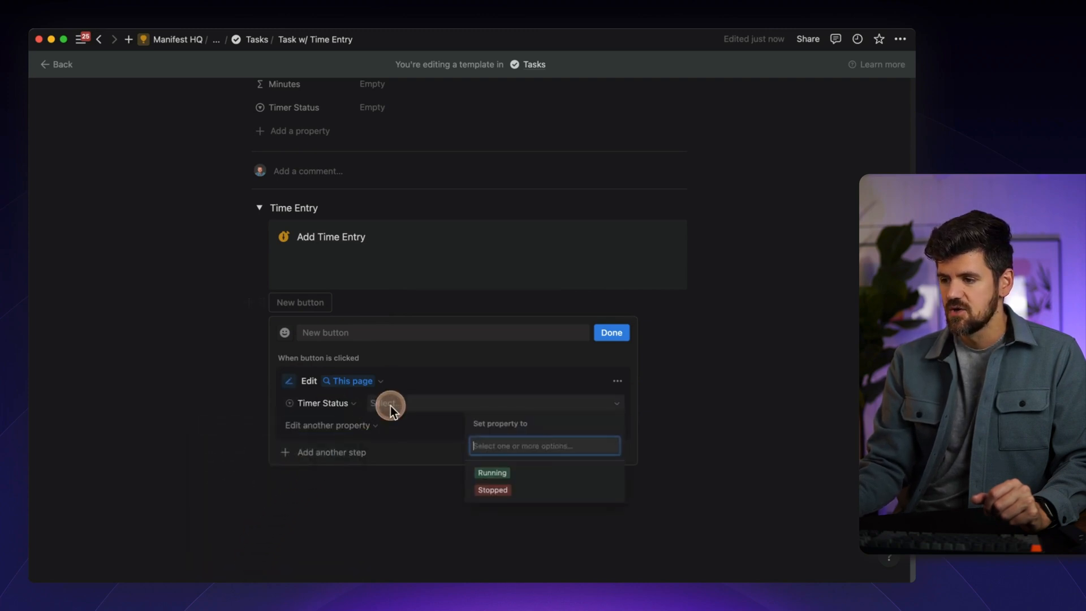
click(491, 473)
click(331, 431)
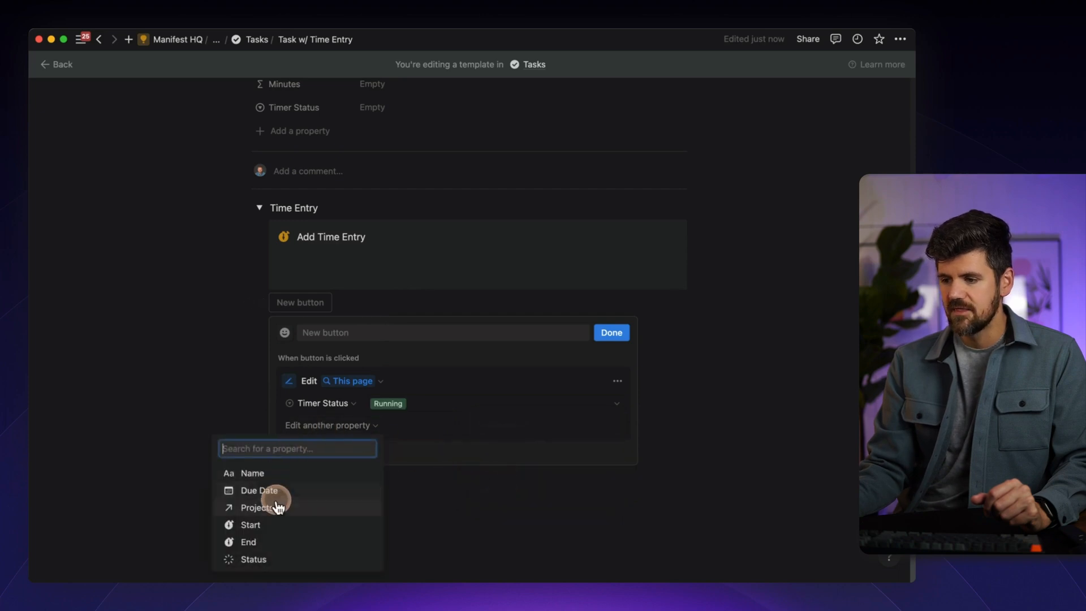
click(265, 525)
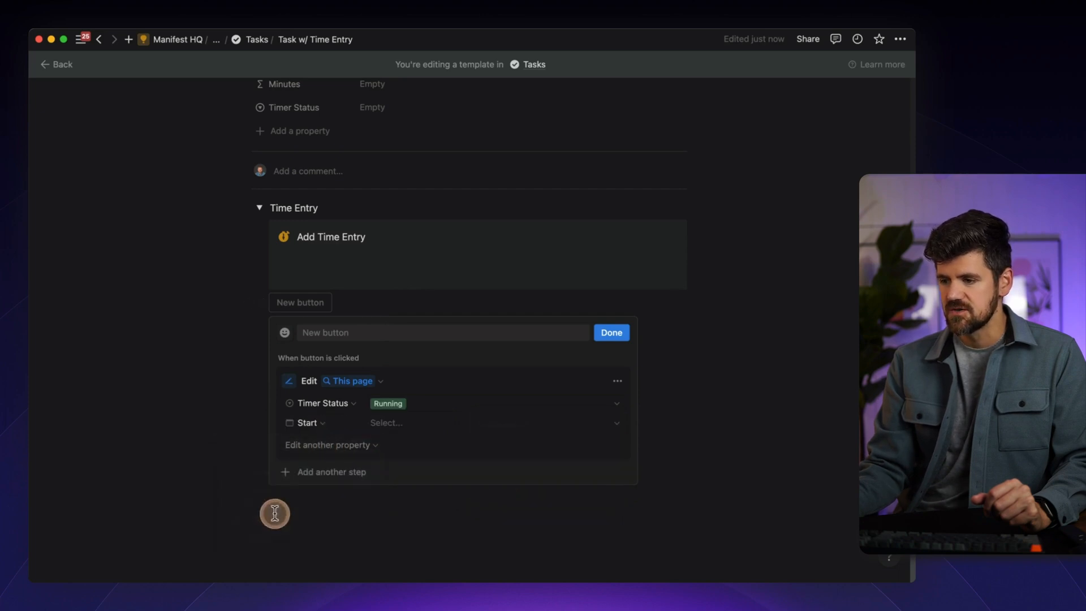
click(399, 425)
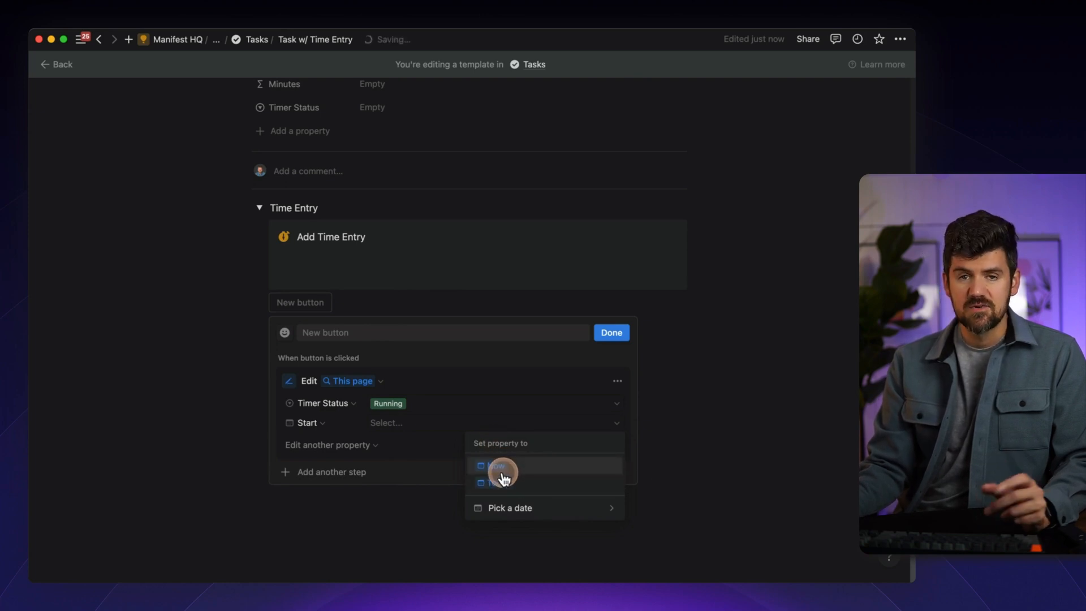
click(502, 467)
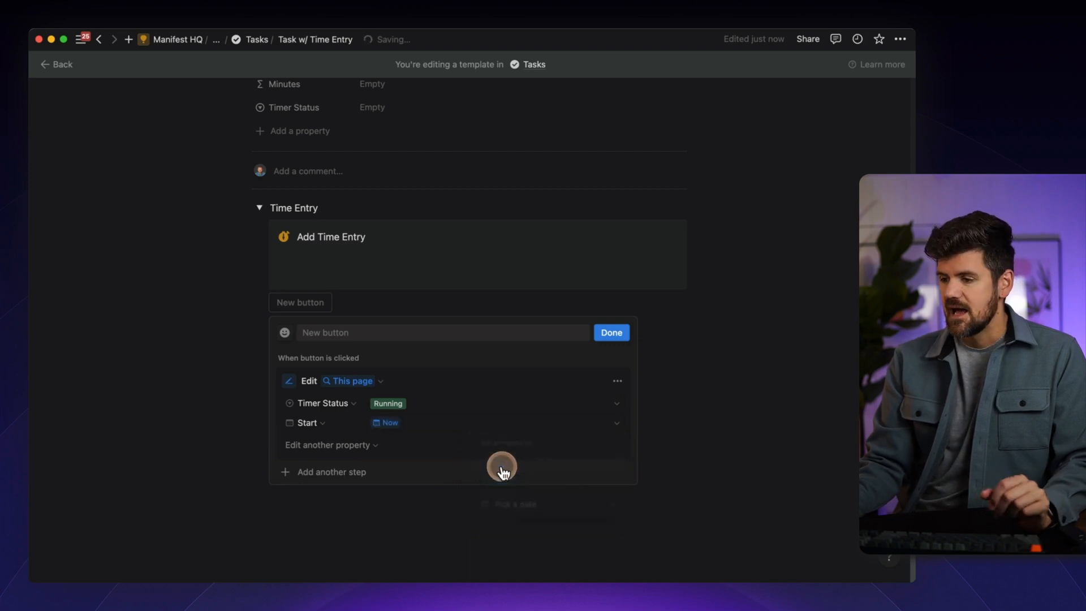
- Name the button "Start", give it a green stopwatch icon and finish its setup
scroll(397, 433, down, 1)
scroll(408, 405, up, 1)
click(381, 324)
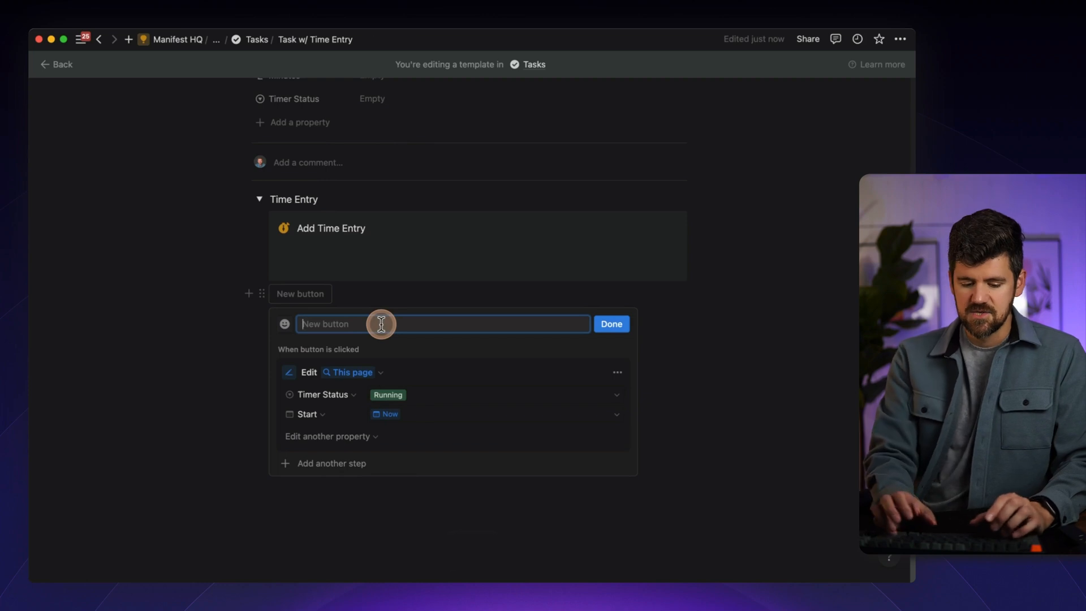
text(Start)
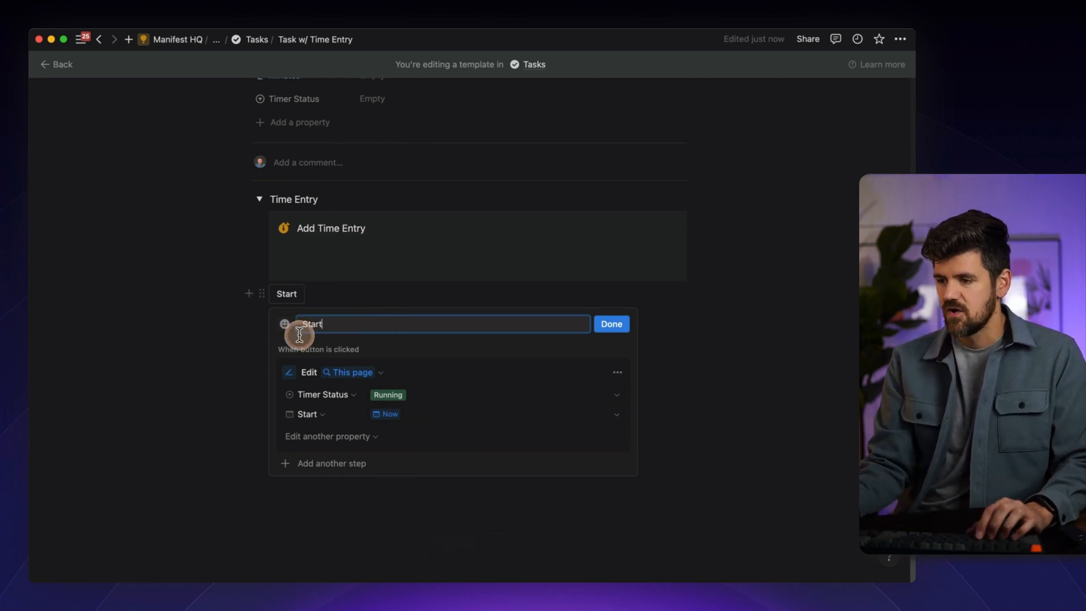
click(286, 324)
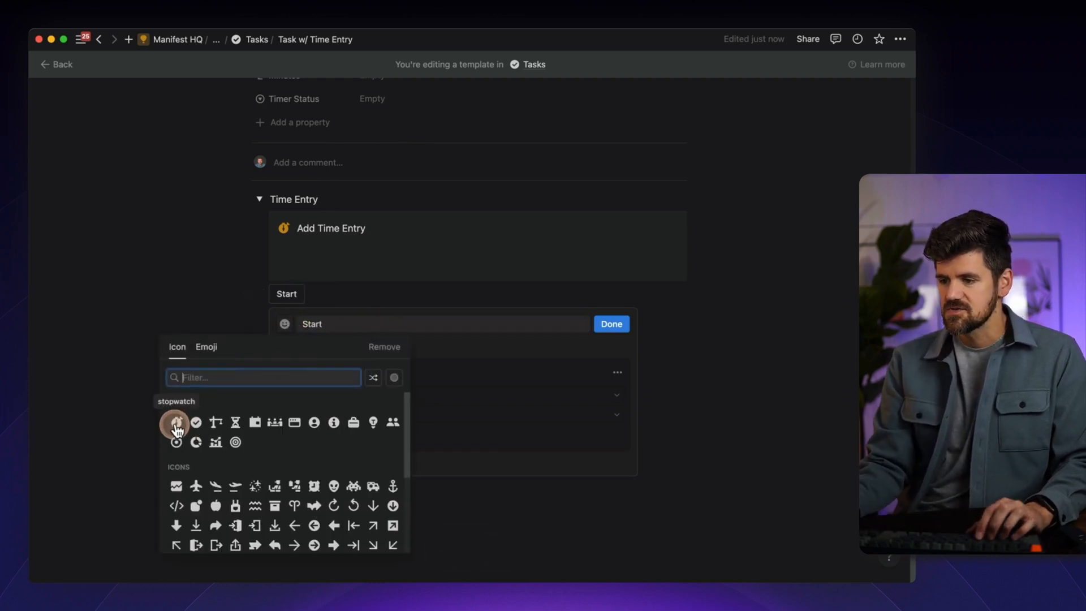
click(177, 426)
click(137, 467)
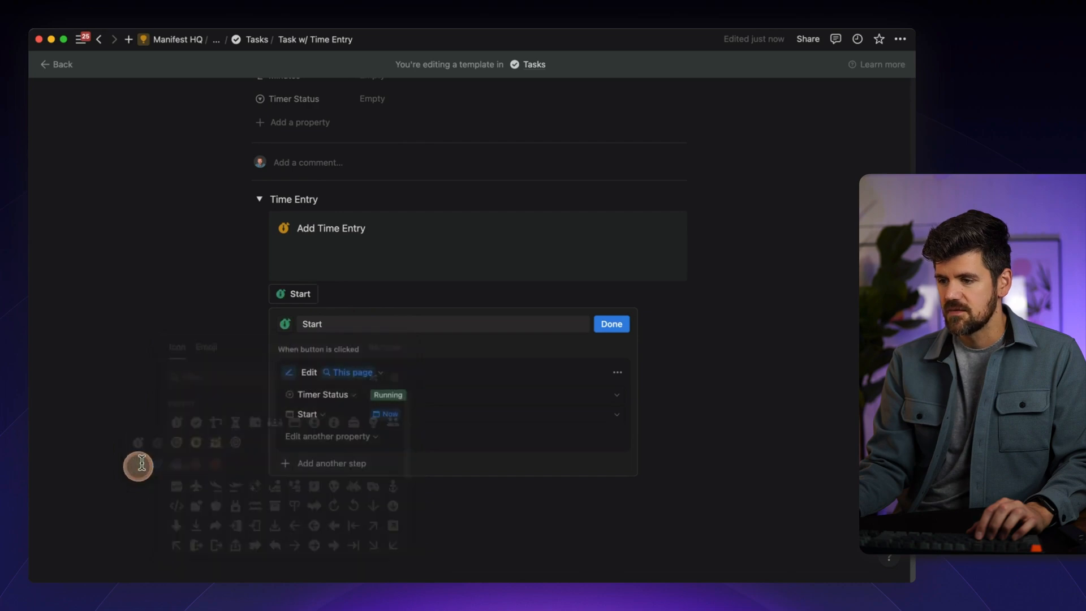
click(612, 324)
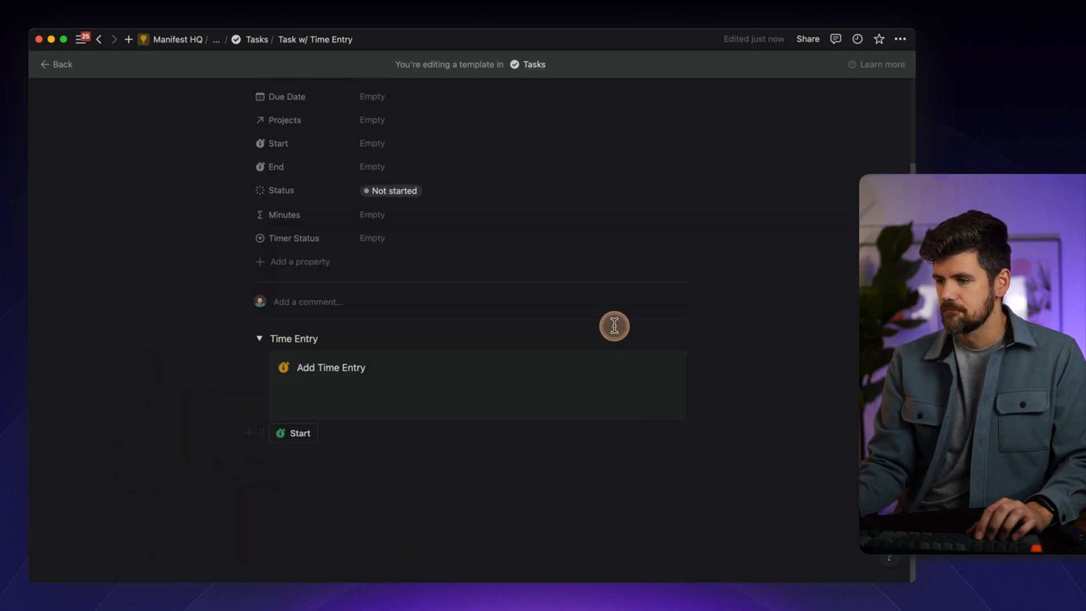
- Insert a second button block directly below the Start button in the Time Entry toggle
click(309, 487)
text(/)
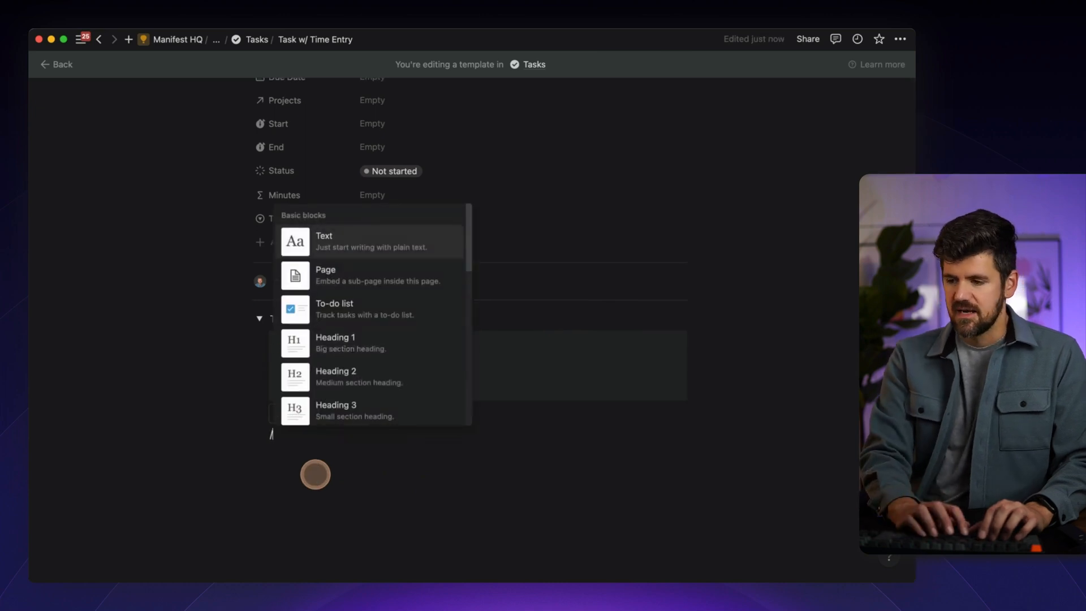
text(but)
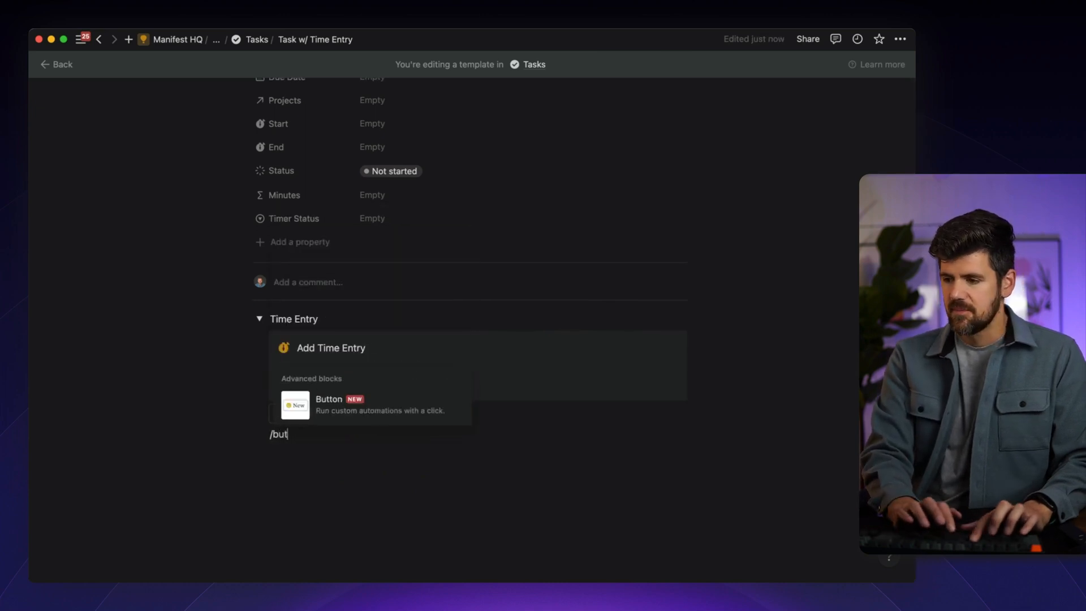
text(ton)
click(378, 415)
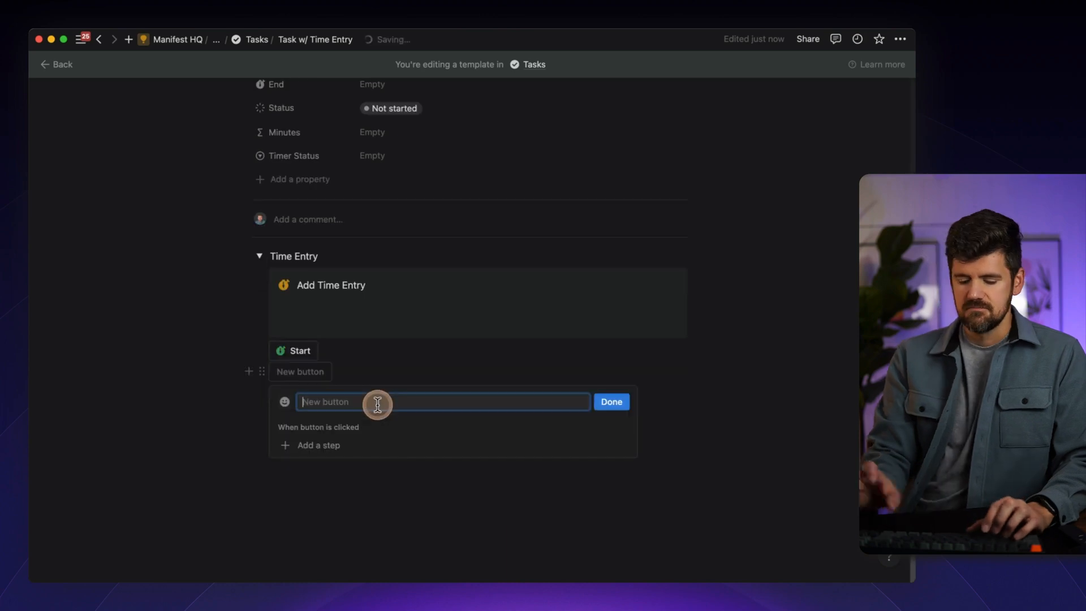
- Name the new button "Stop" and give it a red stopwatch icon
text(Stop)
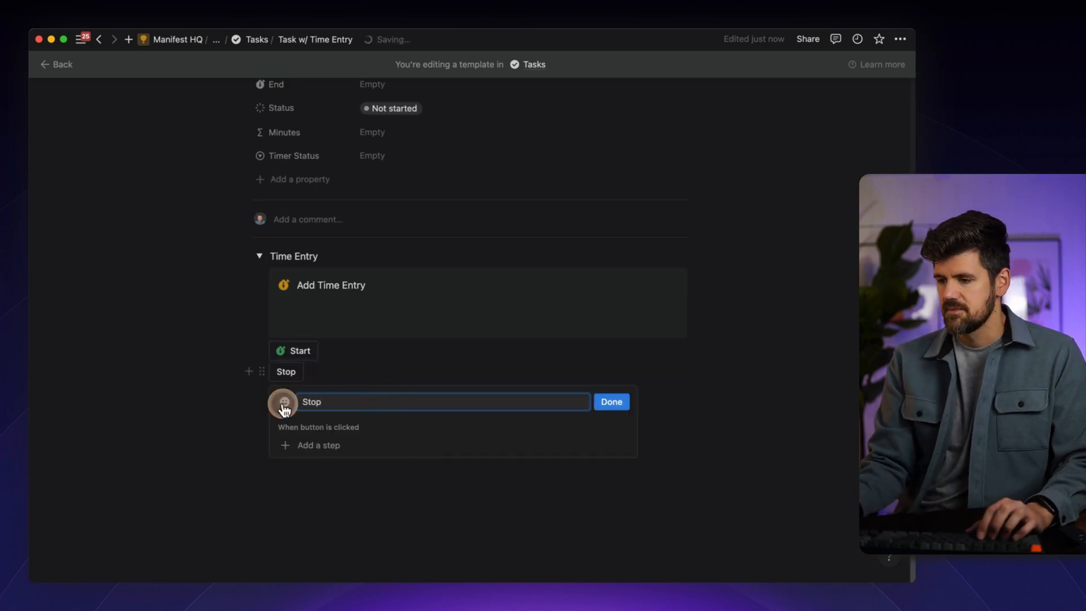
click(285, 402)
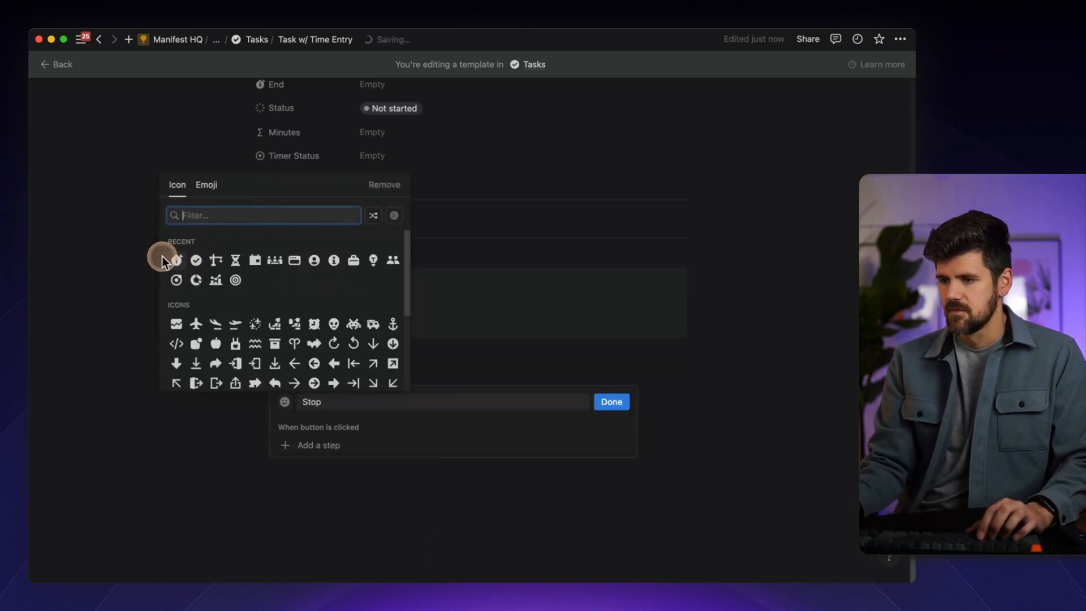
click(219, 304)
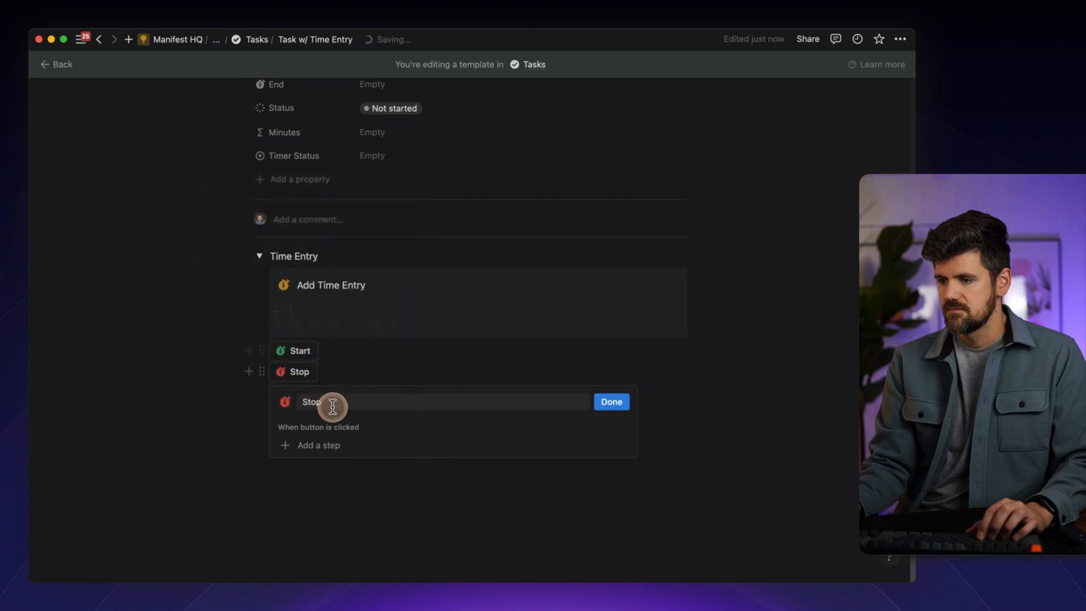
- Give the Stop button an edit-pages action that targets the Tasks database
click(347, 446)
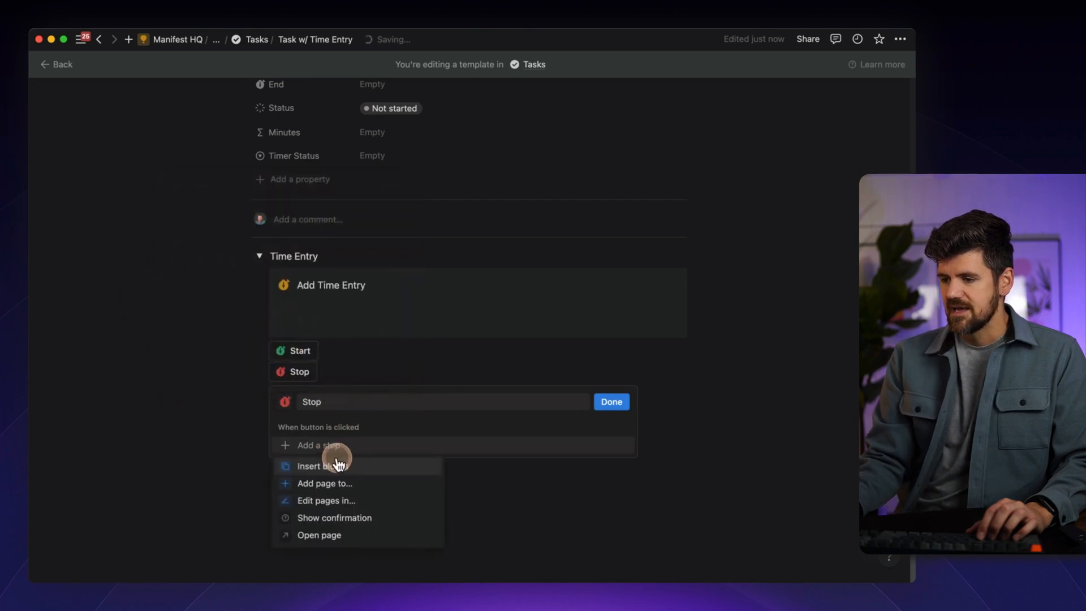
click(325, 501)
click(400, 451)
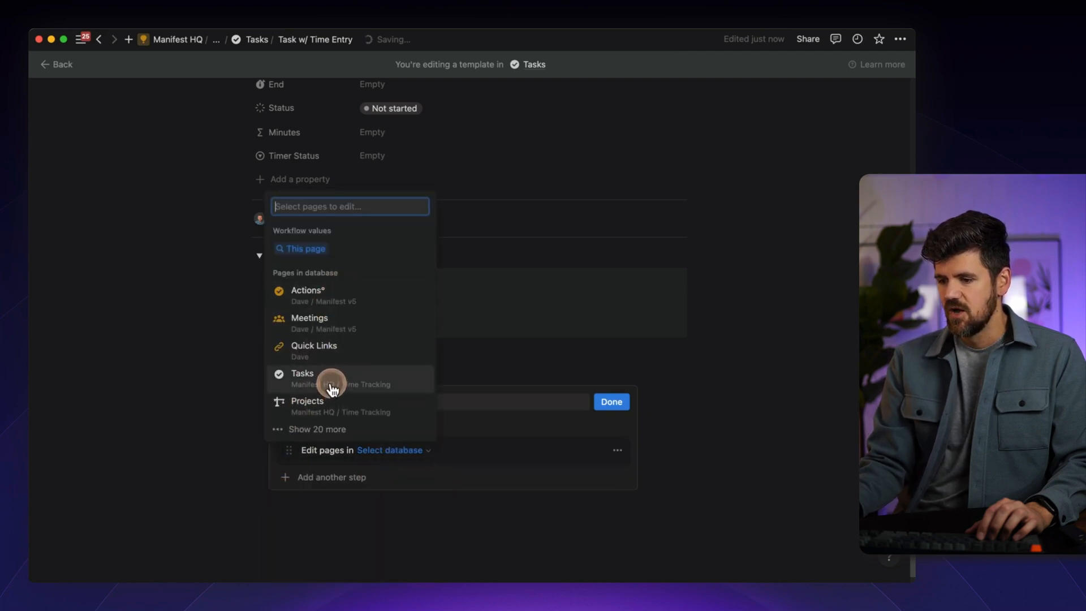
click(333, 388)
scroll(468, 444, down, 2)
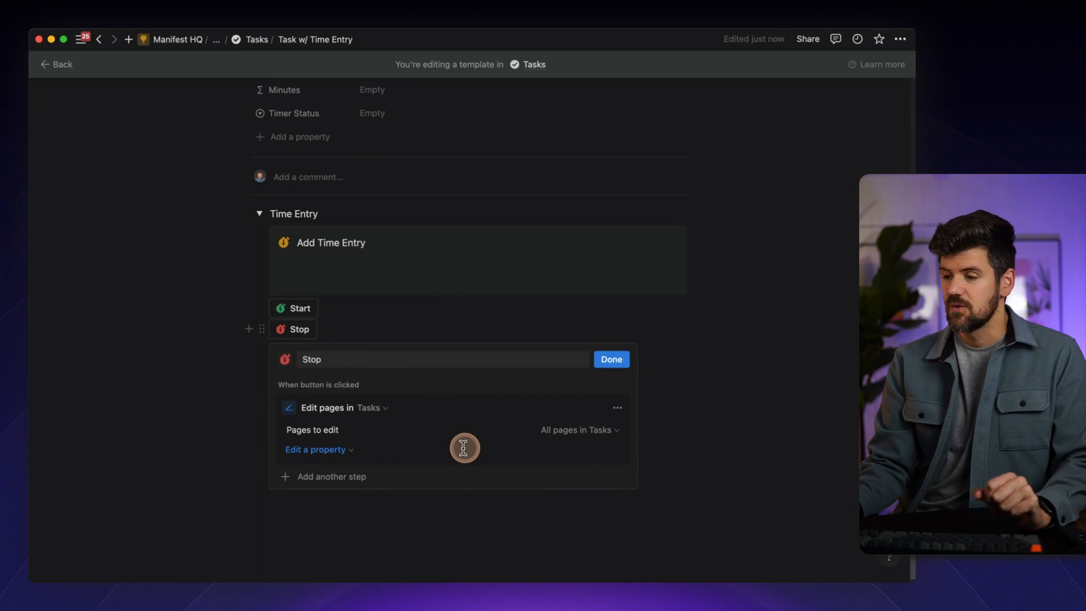
- Filter the action's pages to edit to those where Timer Status is Running
click(578, 432)
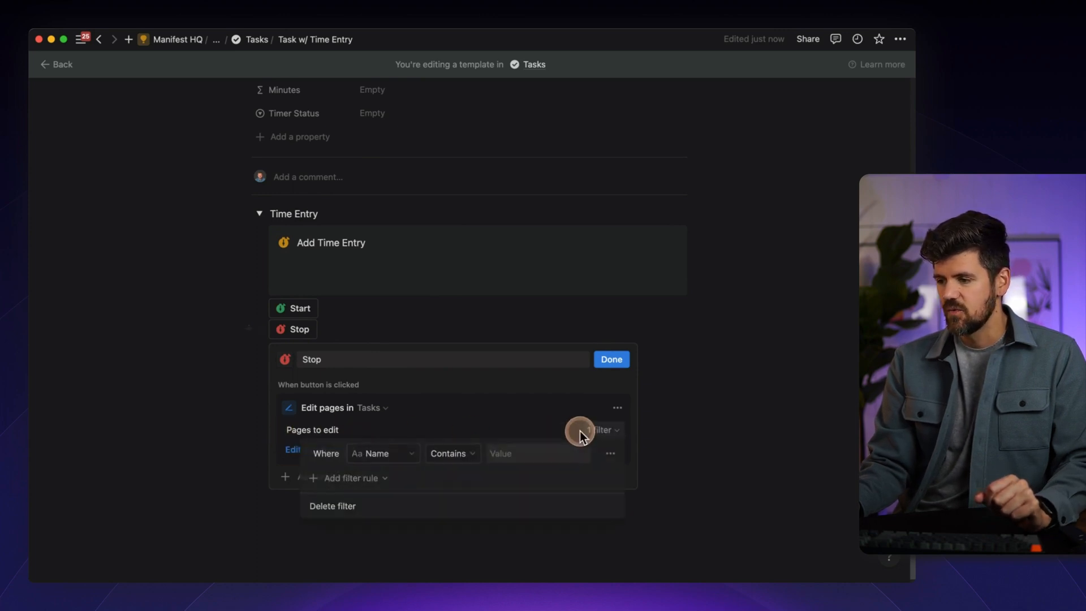
click(405, 456)
click(375, 428)
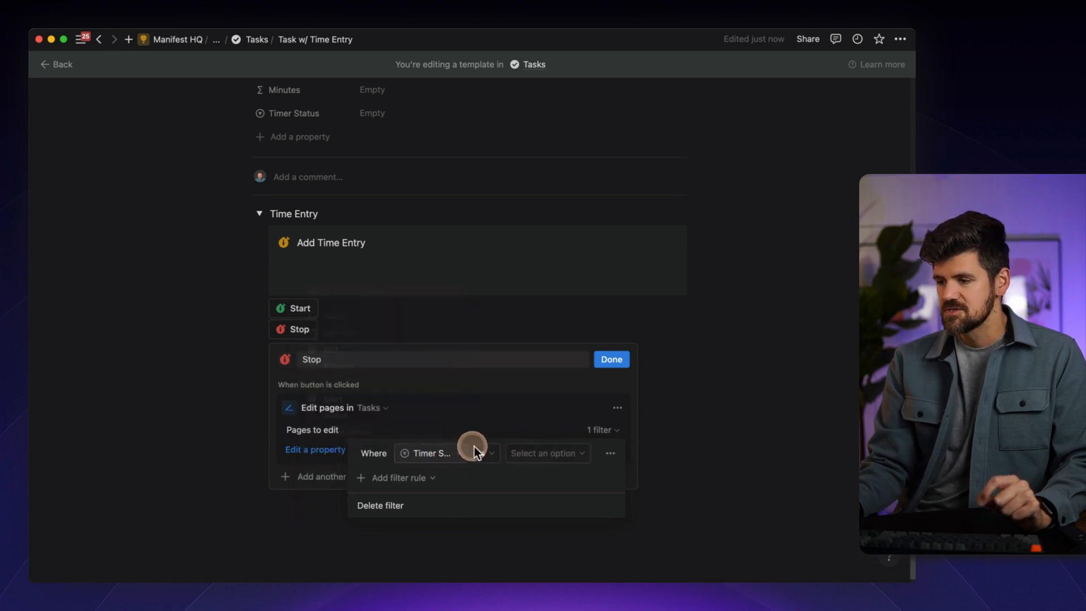
click(529, 456)
click(512, 503)
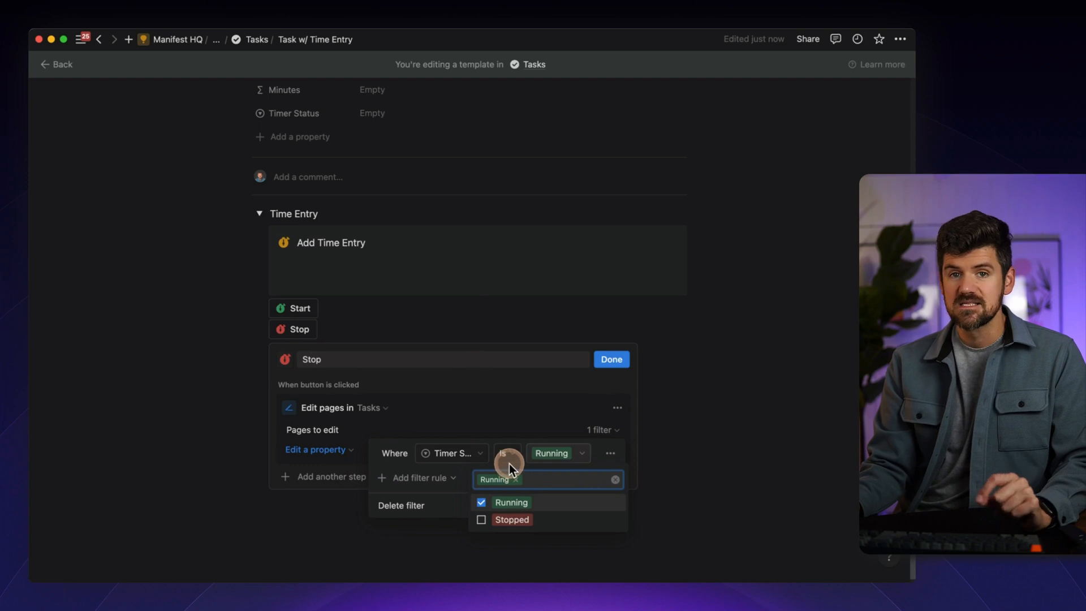
click(501, 433)
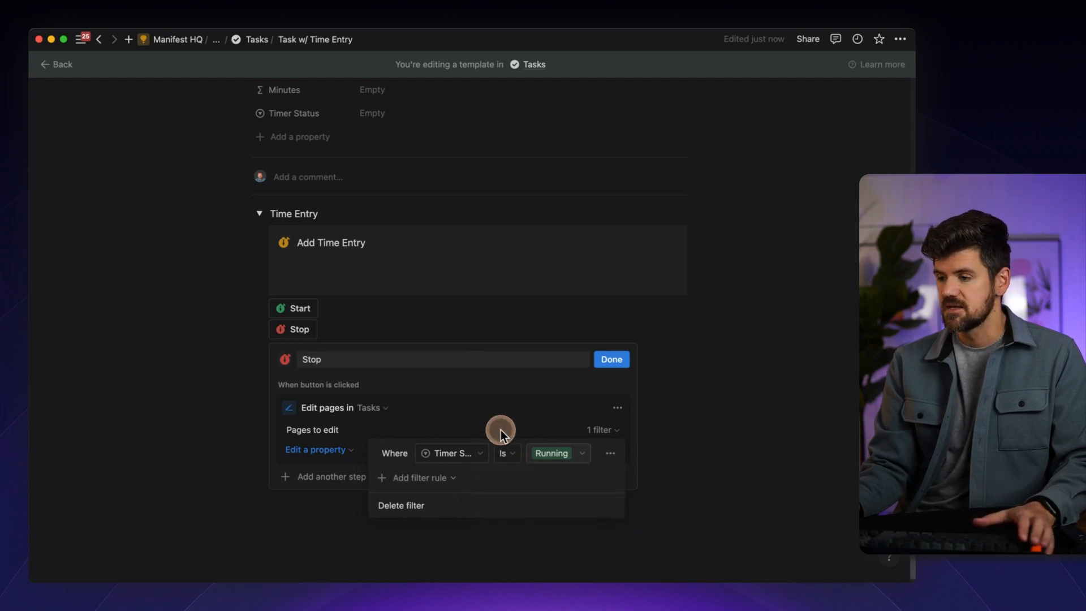
click(560, 426)
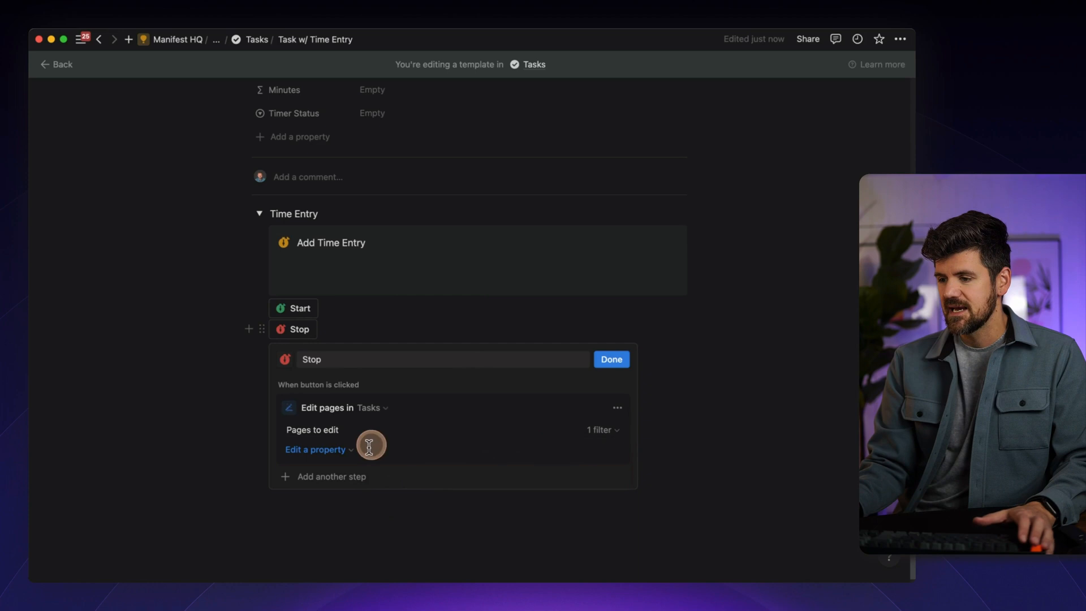
- Make the Stop button's action set Timer Status to Stopped
click(327, 450)
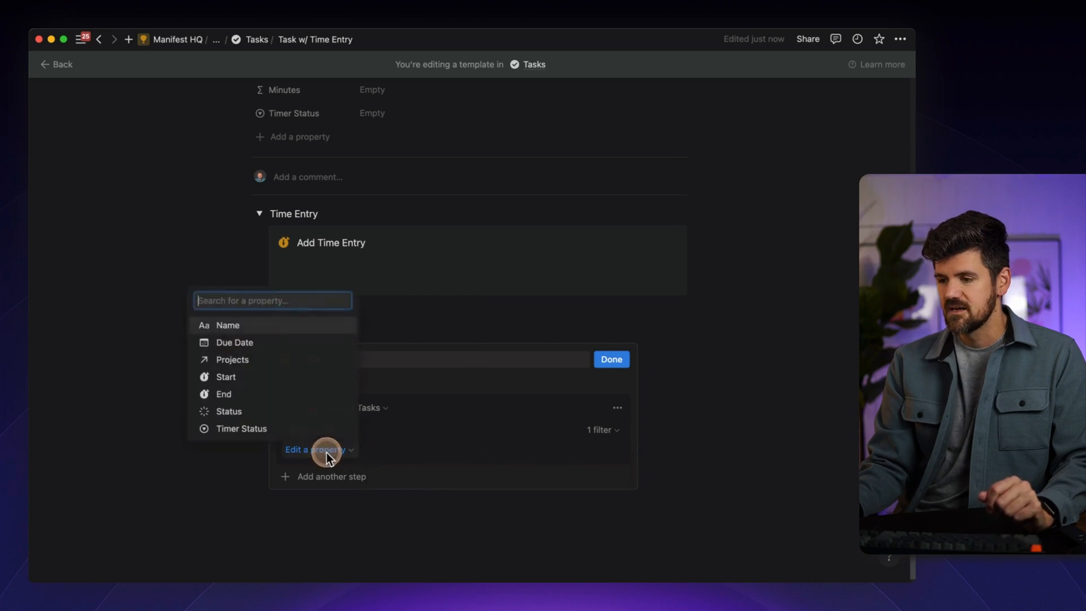
click(300, 430)
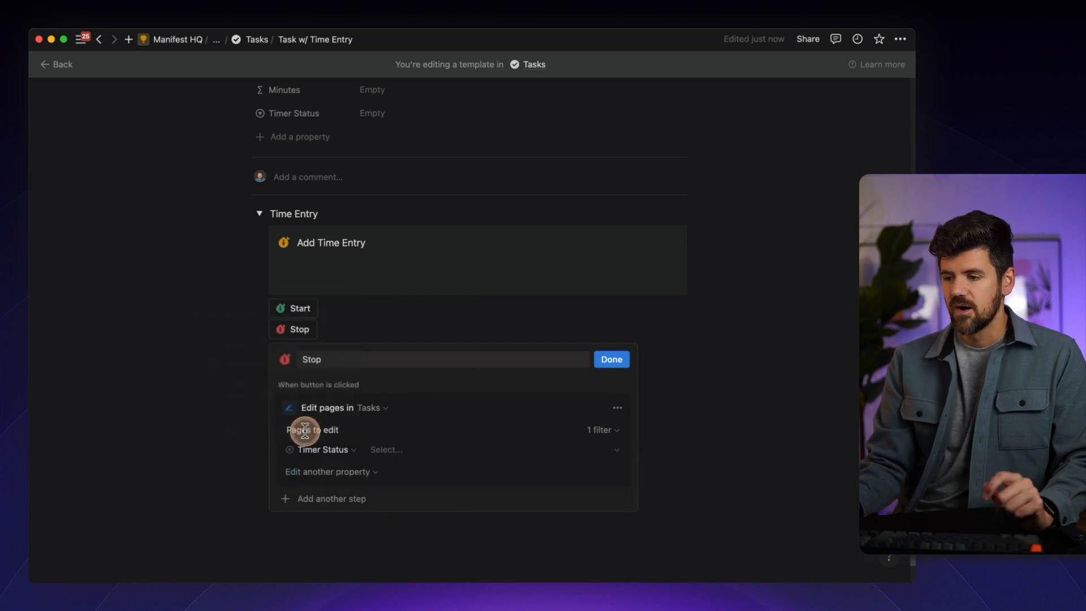
click(427, 451)
click(493, 530)
- Make the same action set End to Now, and finish the Stop button's setup
click(294, 475)
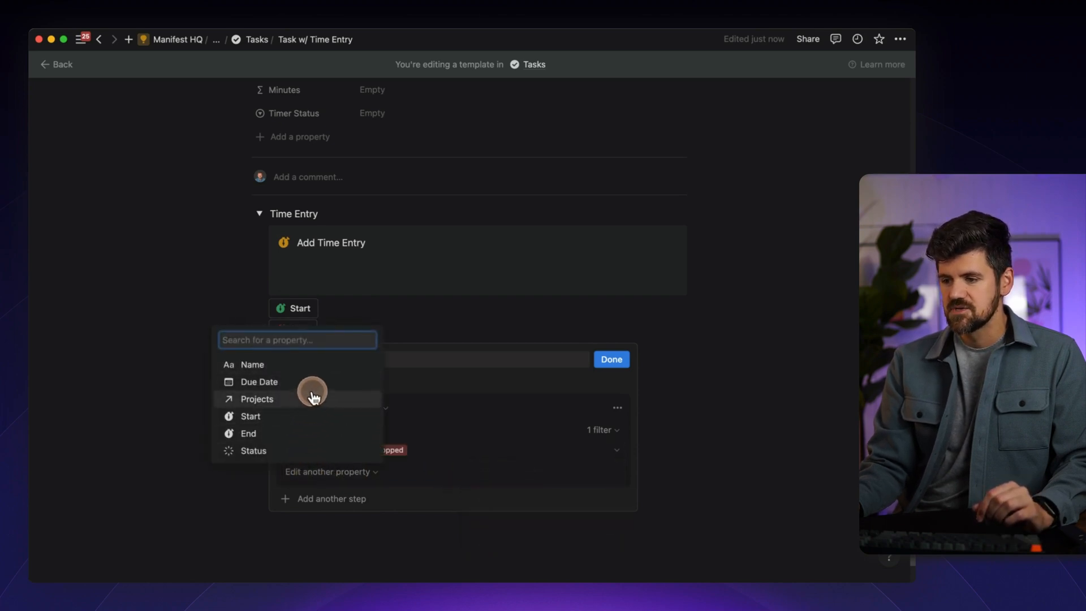
click(310, 432)
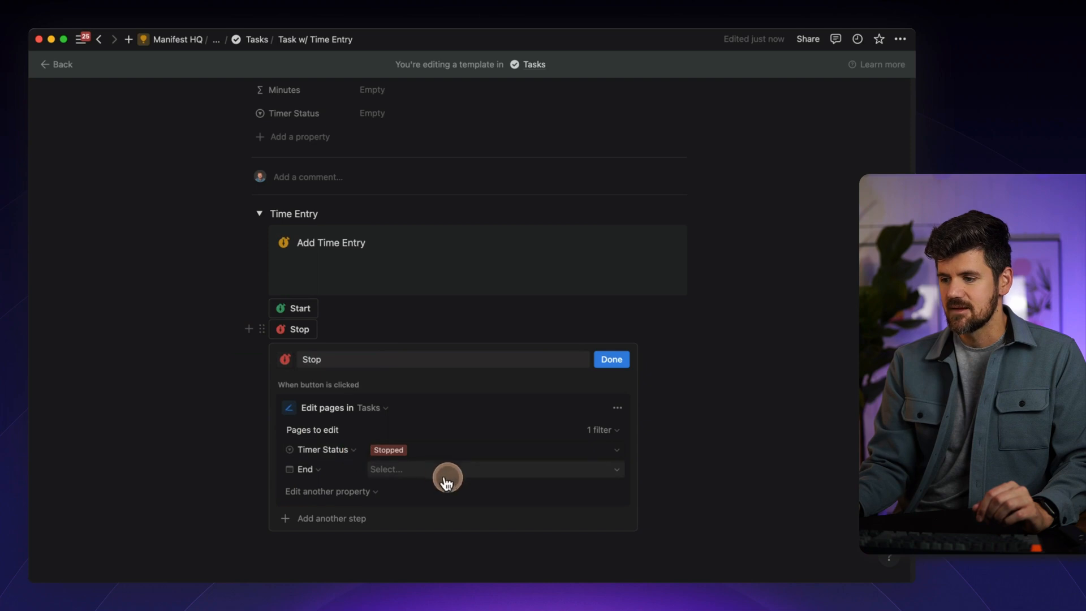
click(389, 469)
click(496, 516)
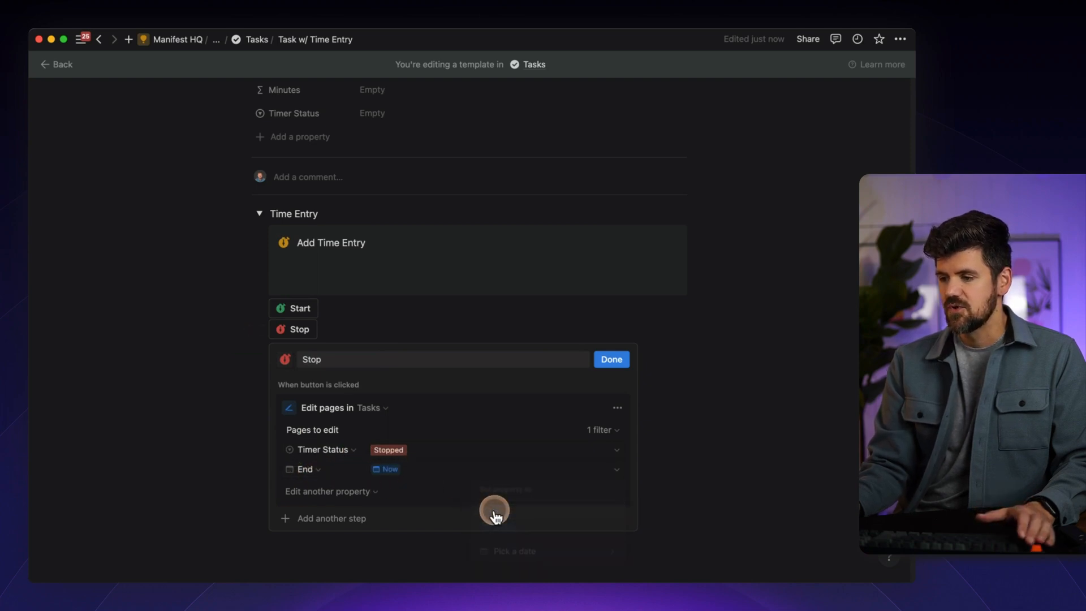
scroll(439, 454, down, 1)
scroll(443, 454, down, 1)
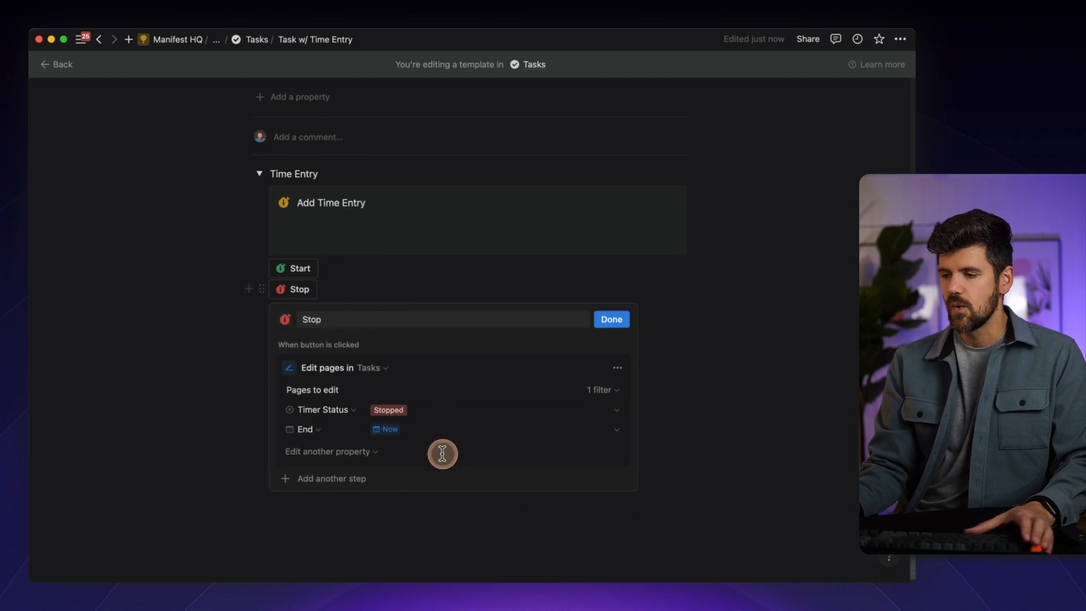
click(431, 429)
click(608, 320)
click(615, 317)
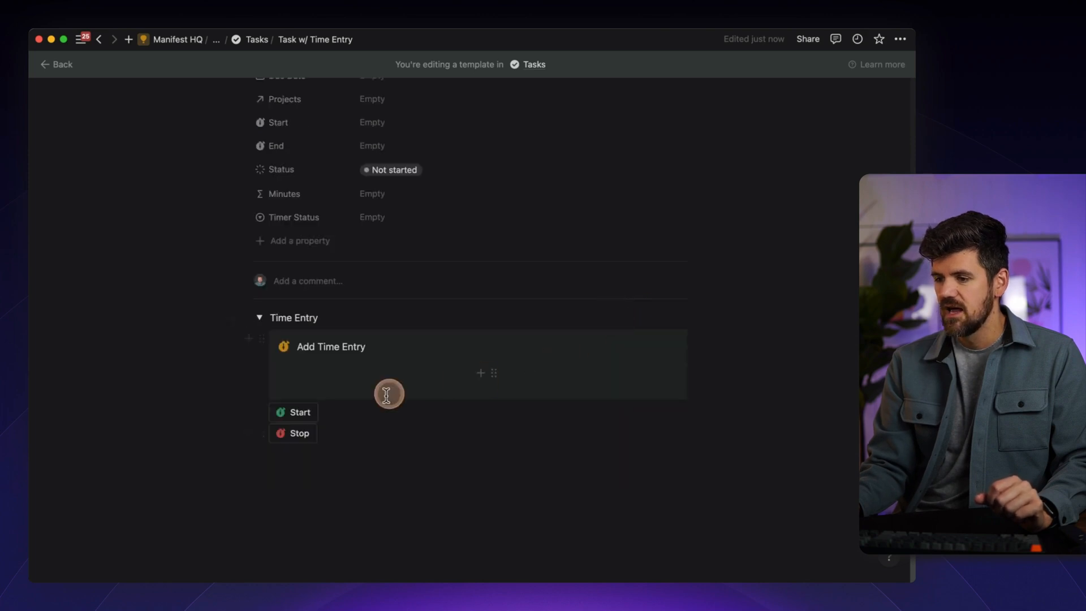
- Place the Start and Stop buttons side by side inside the callout, remove the leftover empty line, and collapse the Time Entry toggle
drag(298, 419, 534, 374)
click(316, 423)
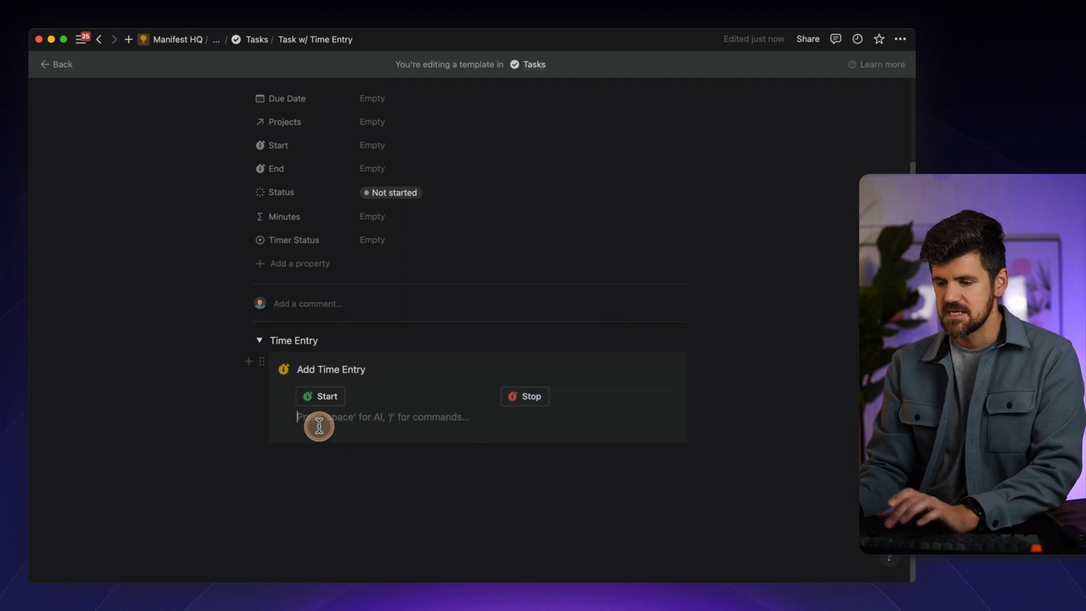
key(BackSpace)
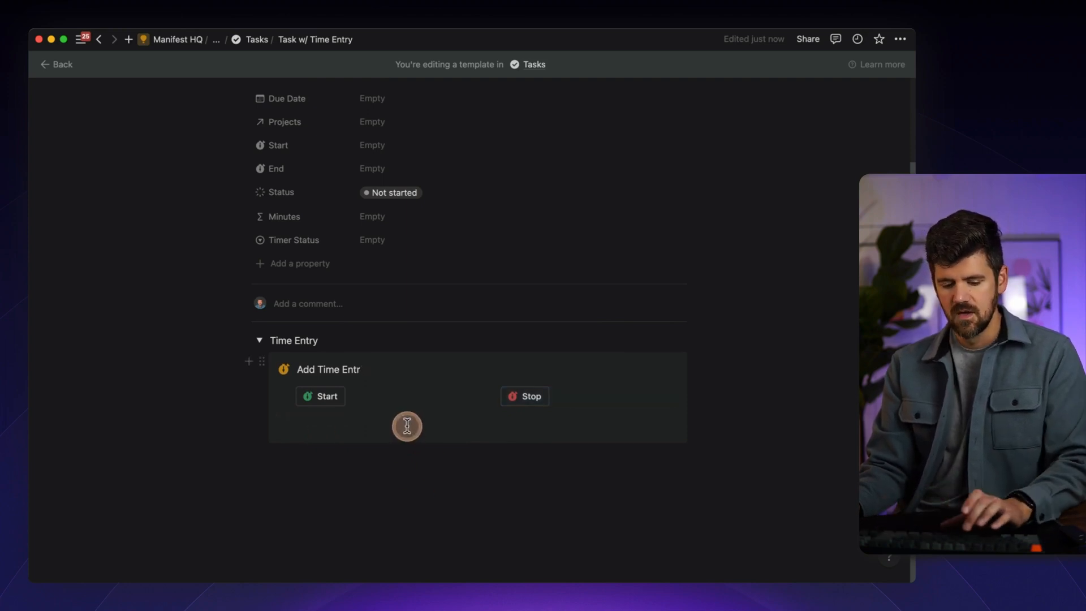
scroll(524, 459, up, 1)
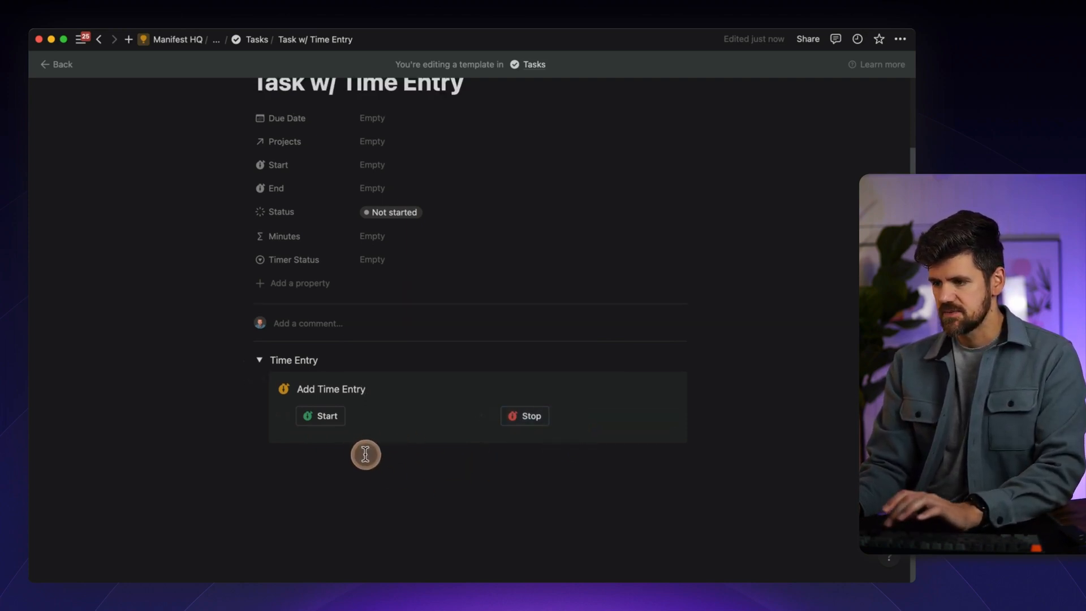
scroll(396, 475, up, 1)
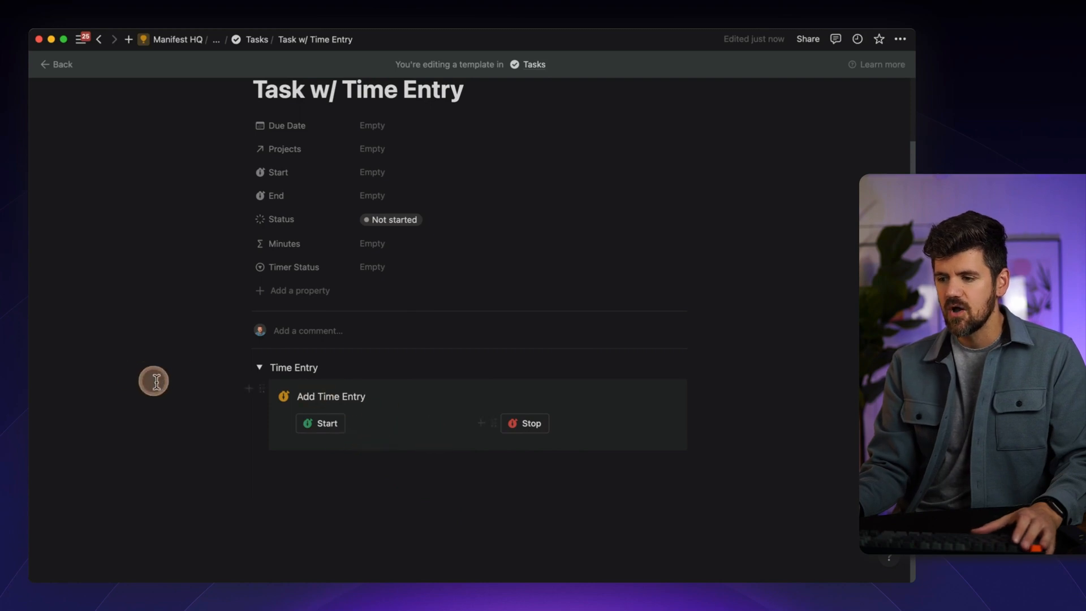
click(261, 369)
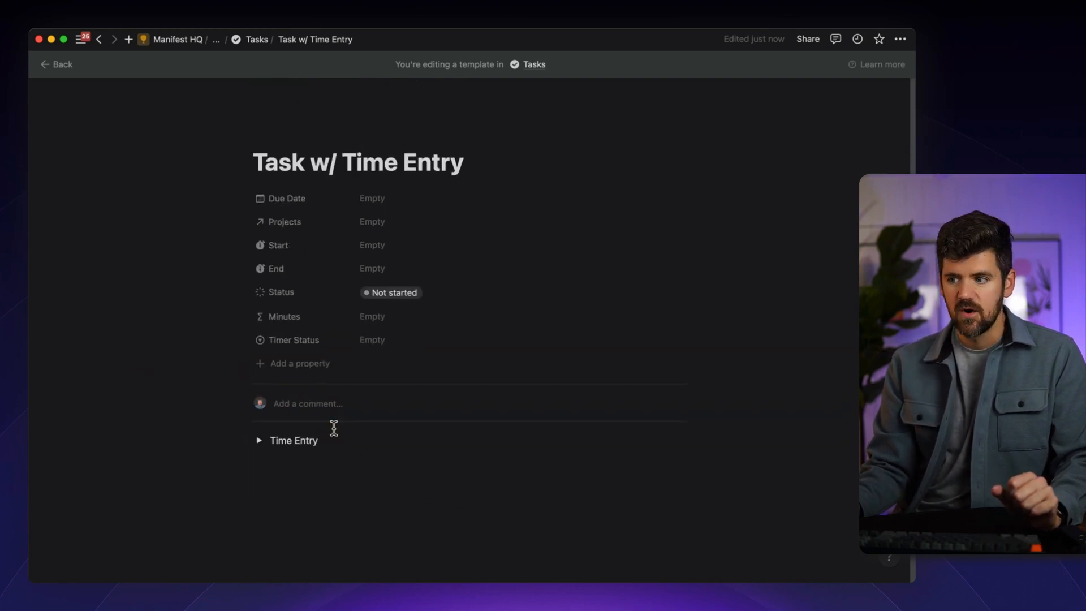
- Open the task "Write 1.0 of Video Script" as a full page and apply the "Task w/ Time Entry" template
click(661, 221)
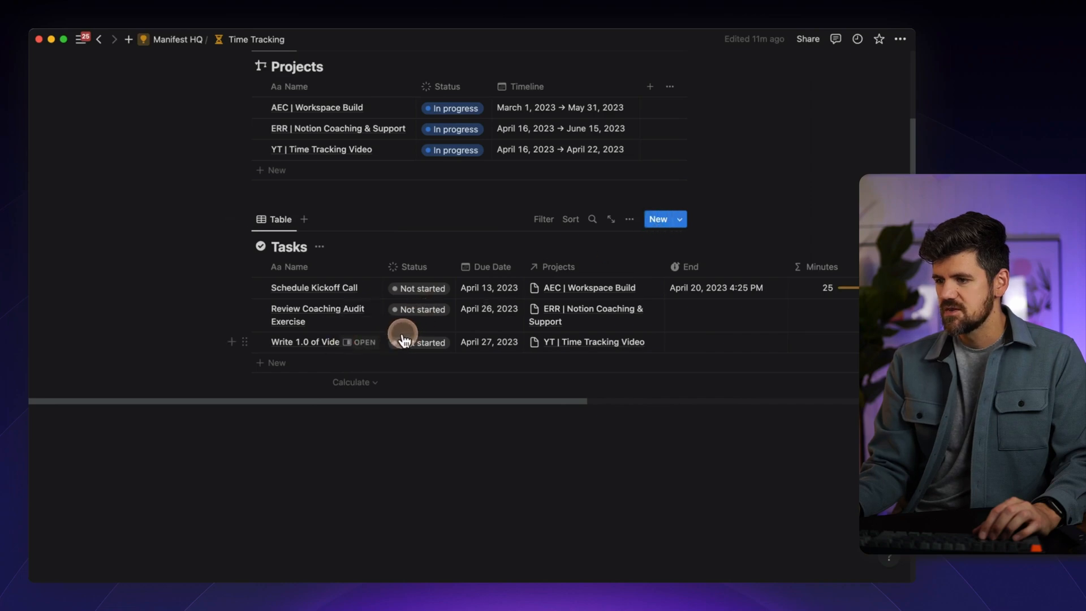
click(368, 342)
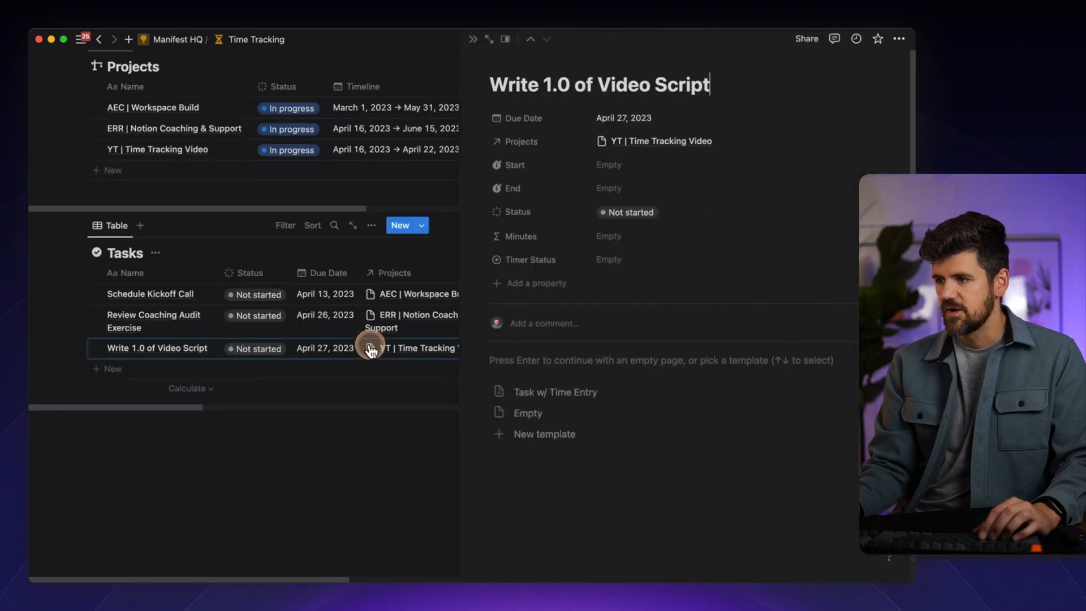
click(494, 43)
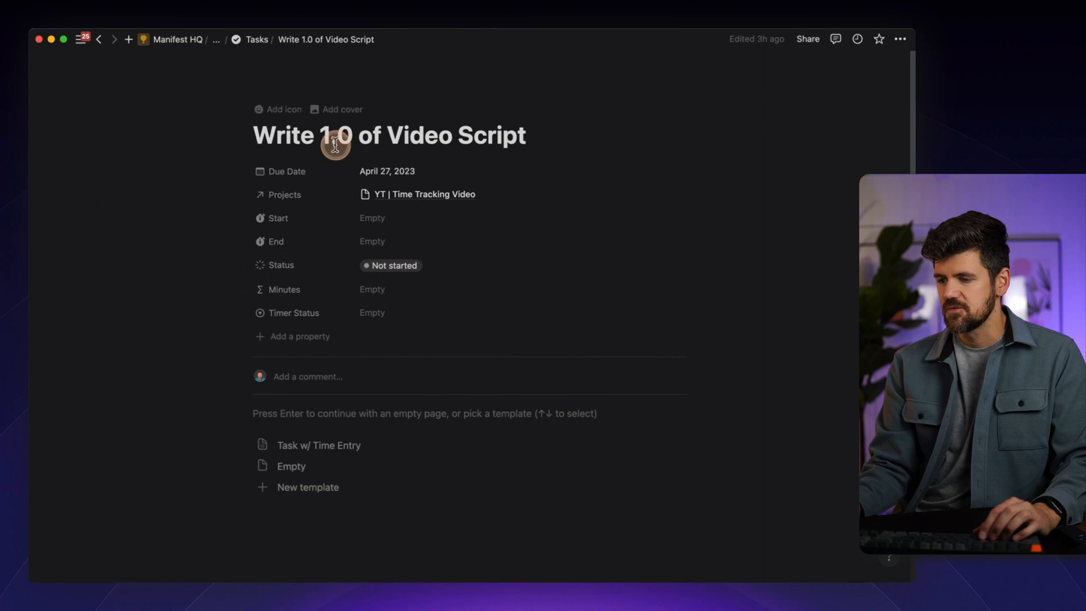
click(322, 456)
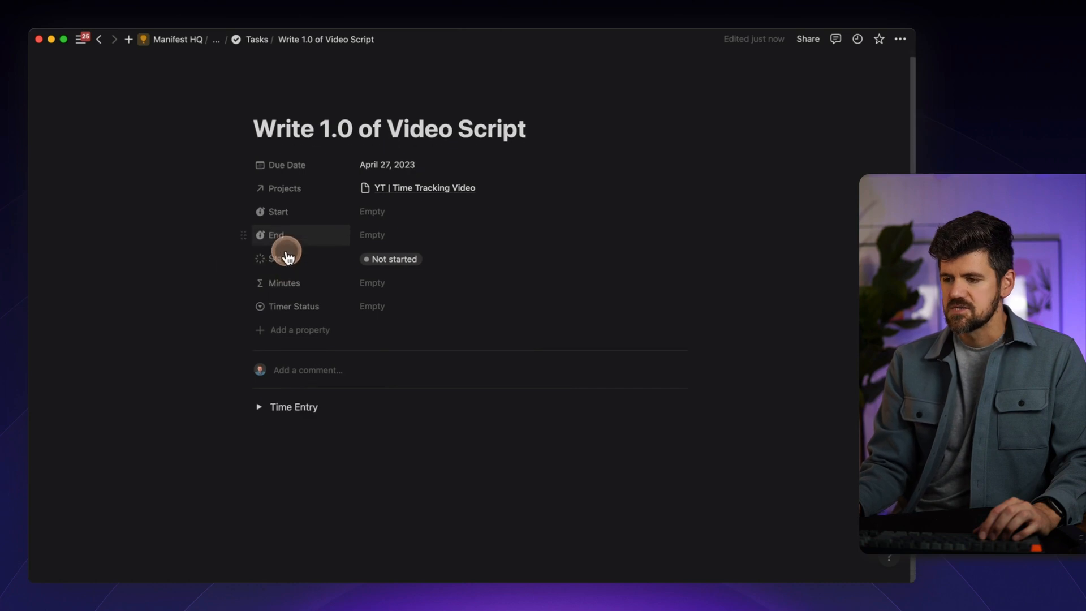
- Expand the task's Time Entry toggle and record a time entry with its timer buttons
click(260, 407)
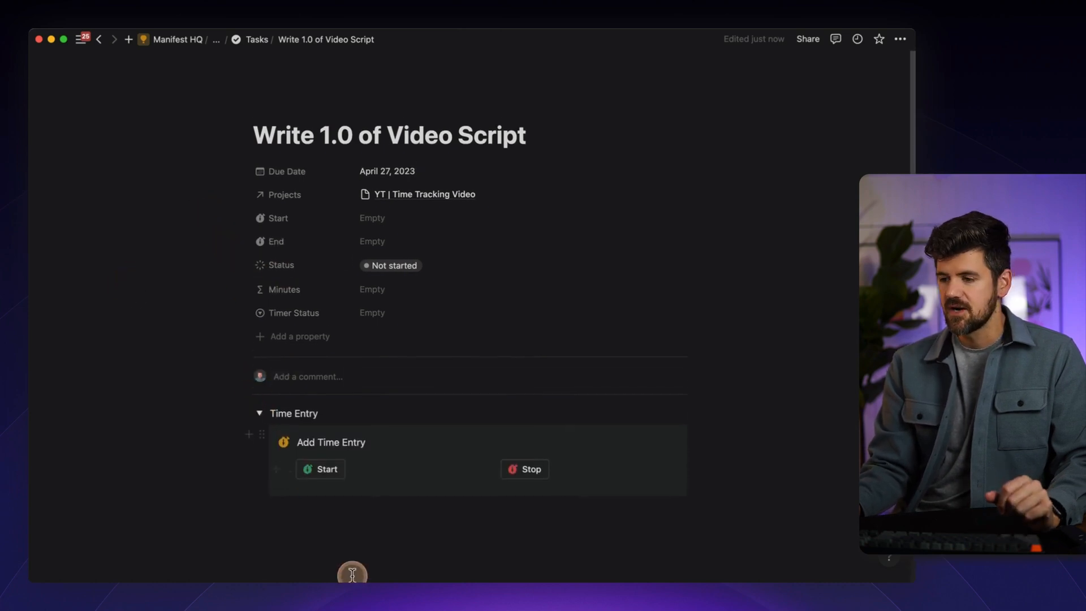
click(328, 469)
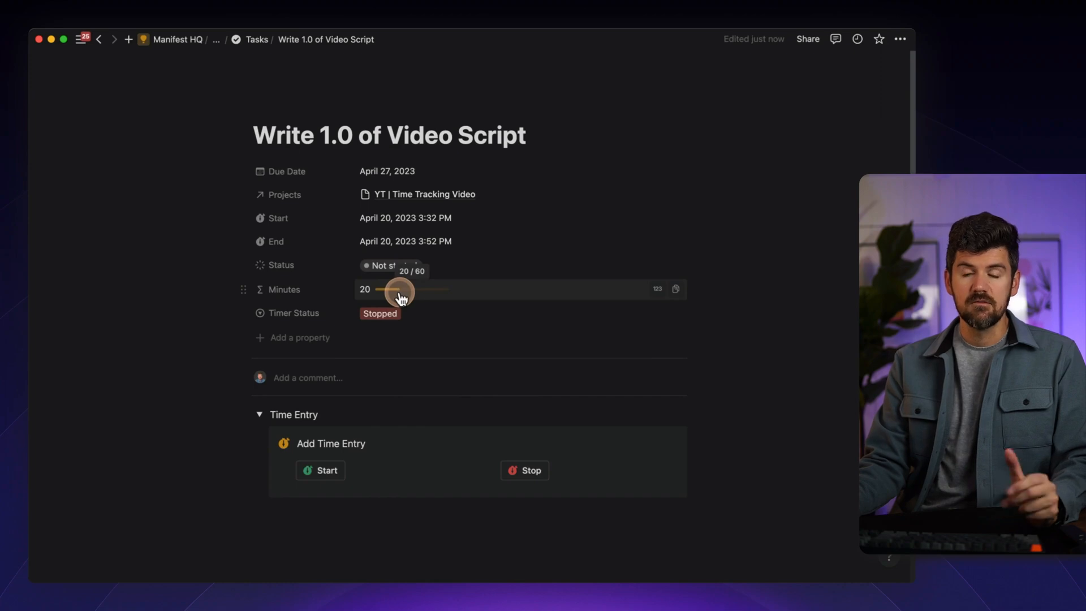
- Return to the Time Tracking page and add a List view to the Tasks database
click(253, 42)
click(252, 44)
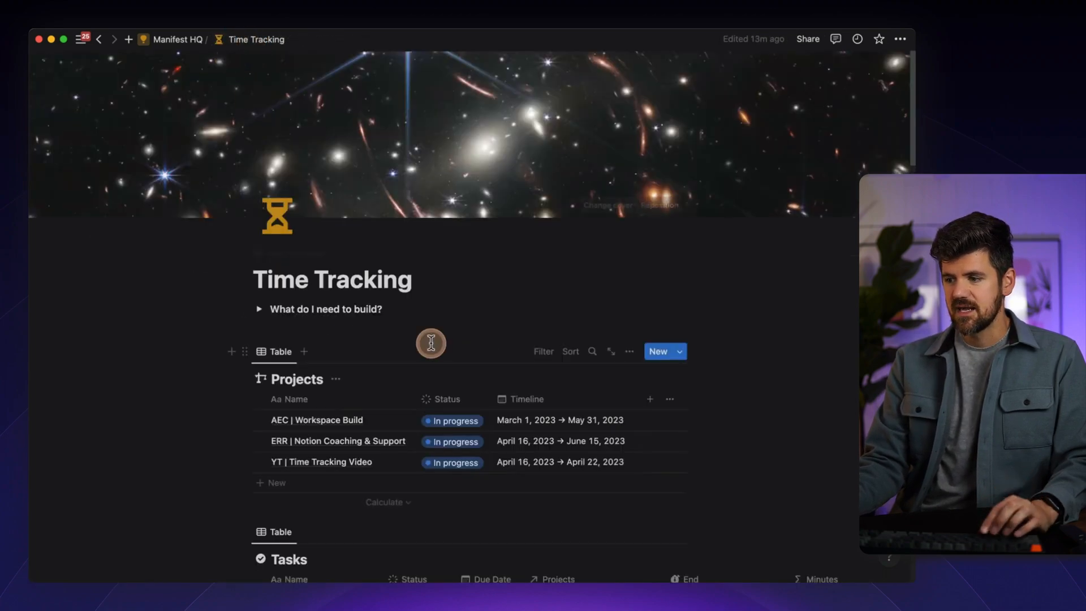
scroll(430, 344, down, 4)
scroll(342, 315, down, 1)
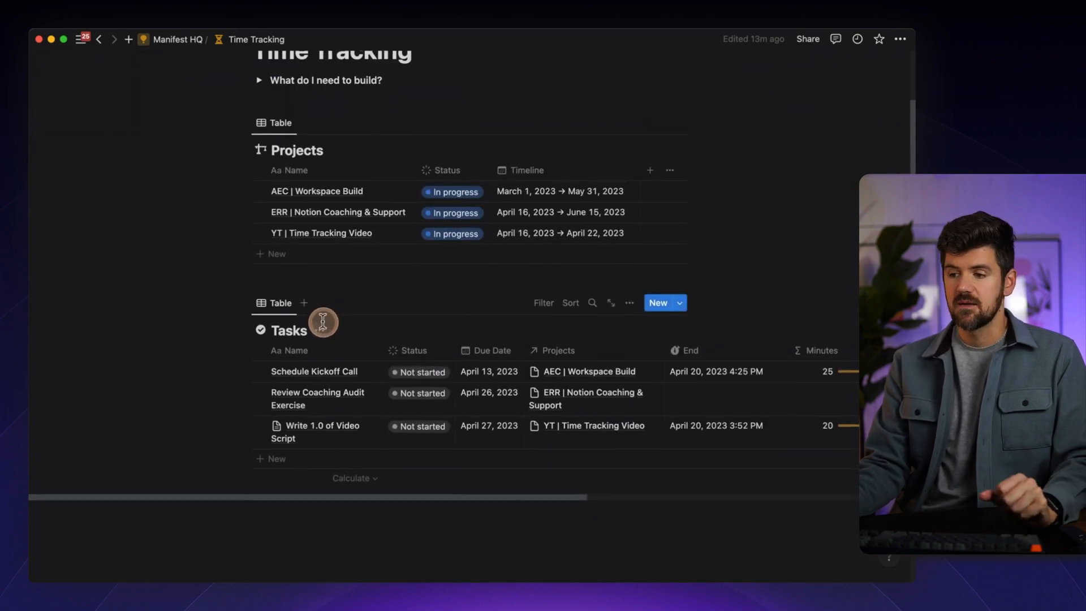
click(304, 303)
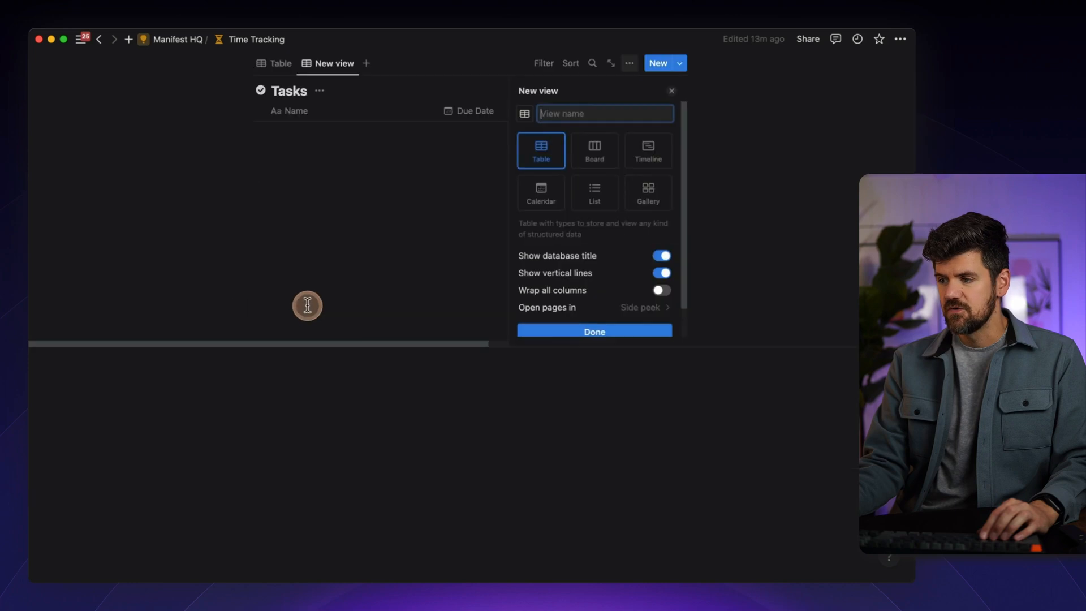
click(600, 199)
click(600, 299)
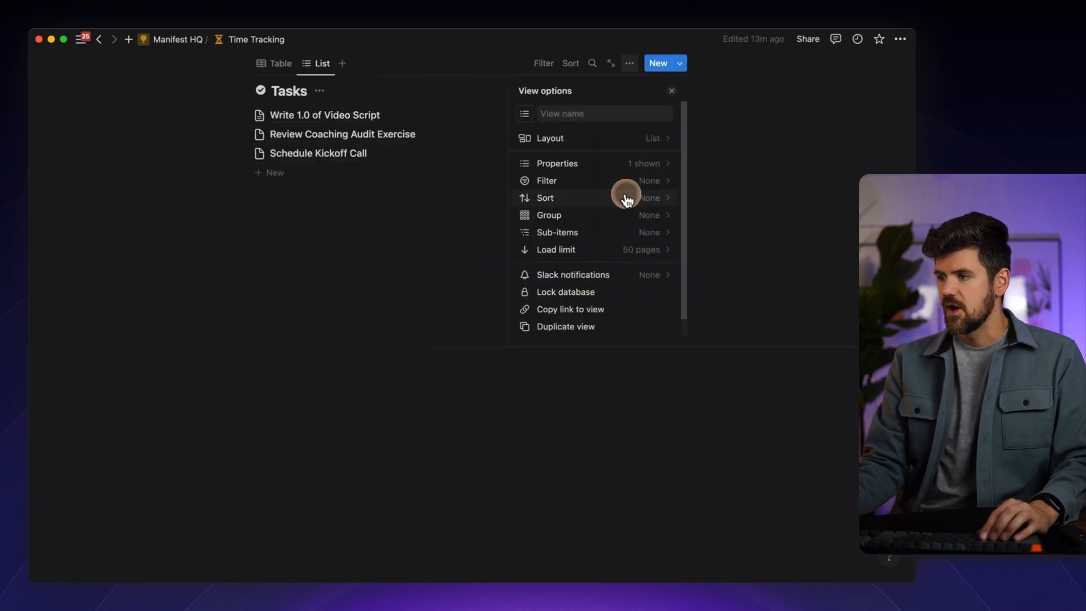
- Show only the Status and Minutes properties in the Tasks list view
click(651, 165)
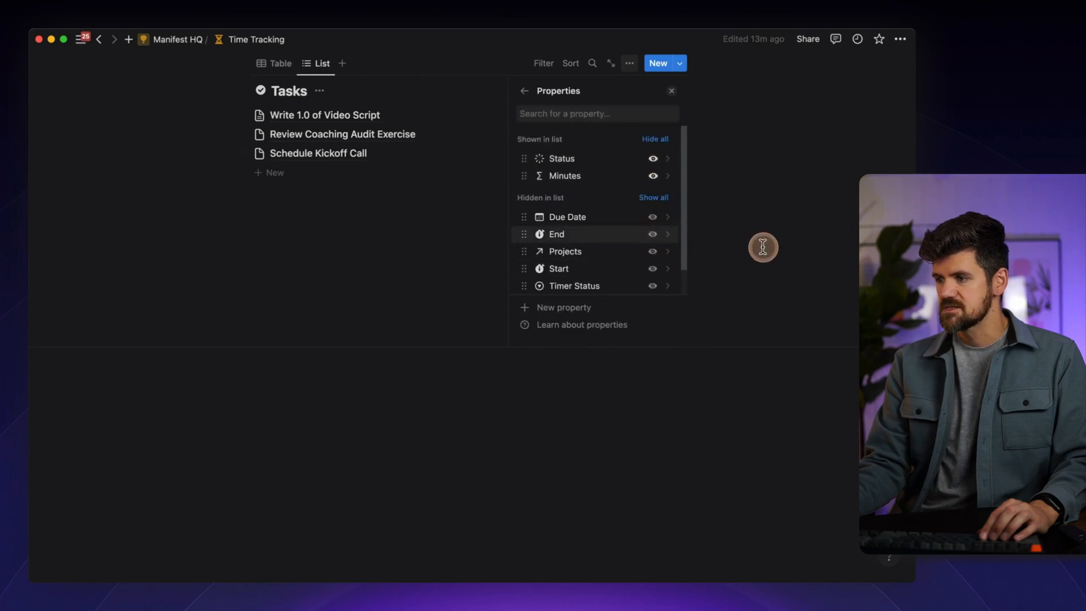
key(Escape)
scroll(615, 259, up, 2)
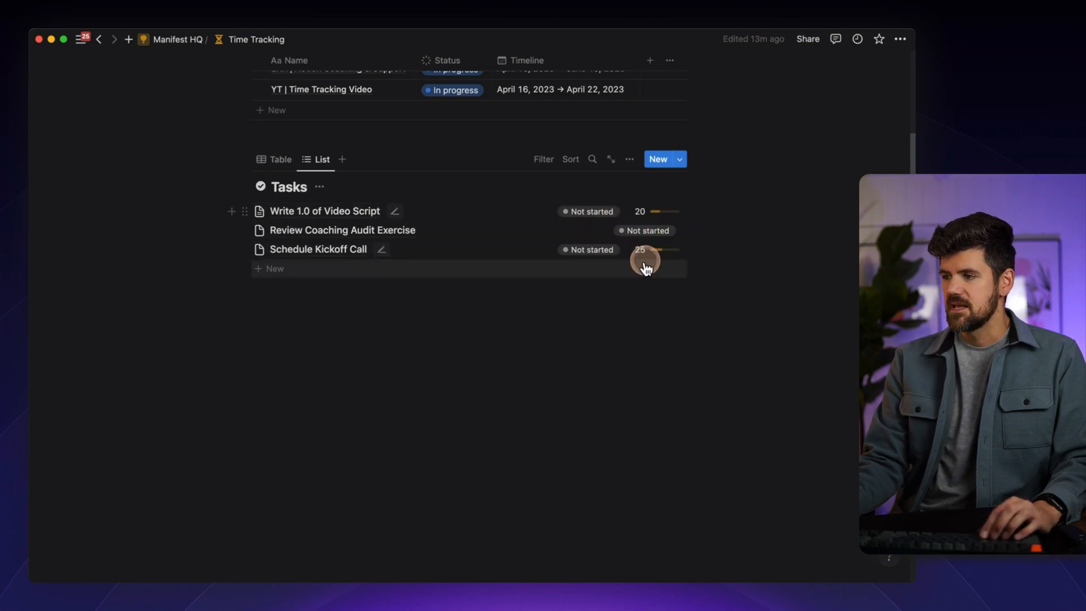
- Move Status after Minutes in the list view and display the Status property as a checkbox
click(630, 159)
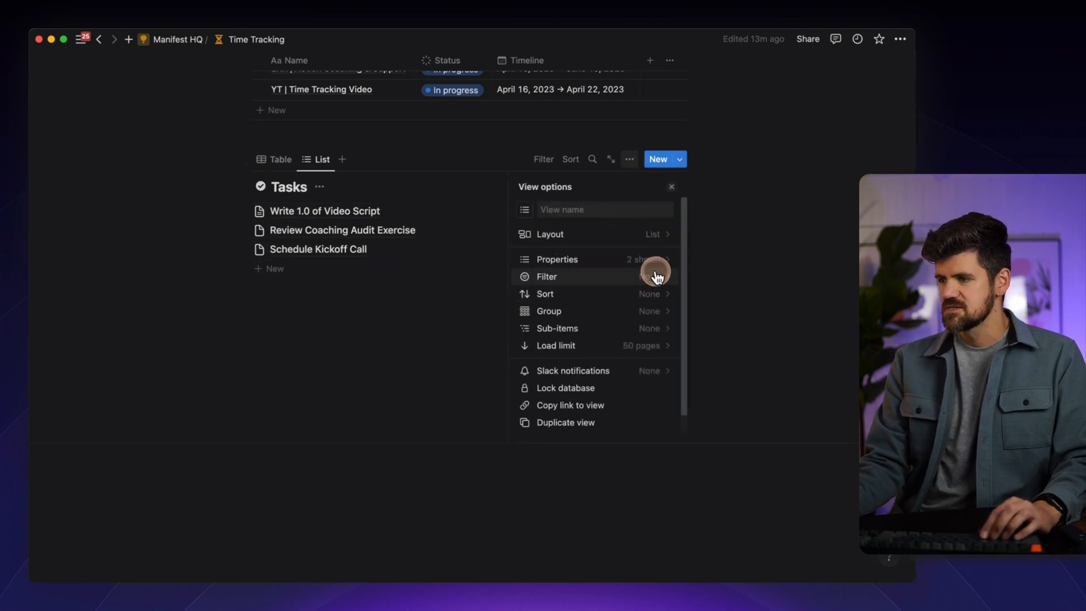
click(652, 263)
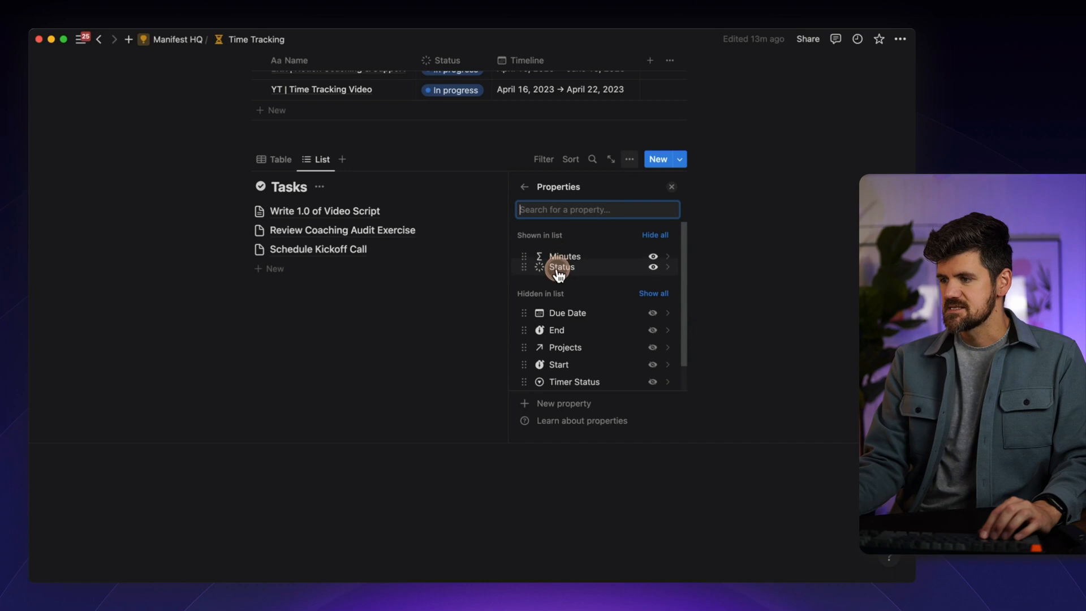
click(524, 271)
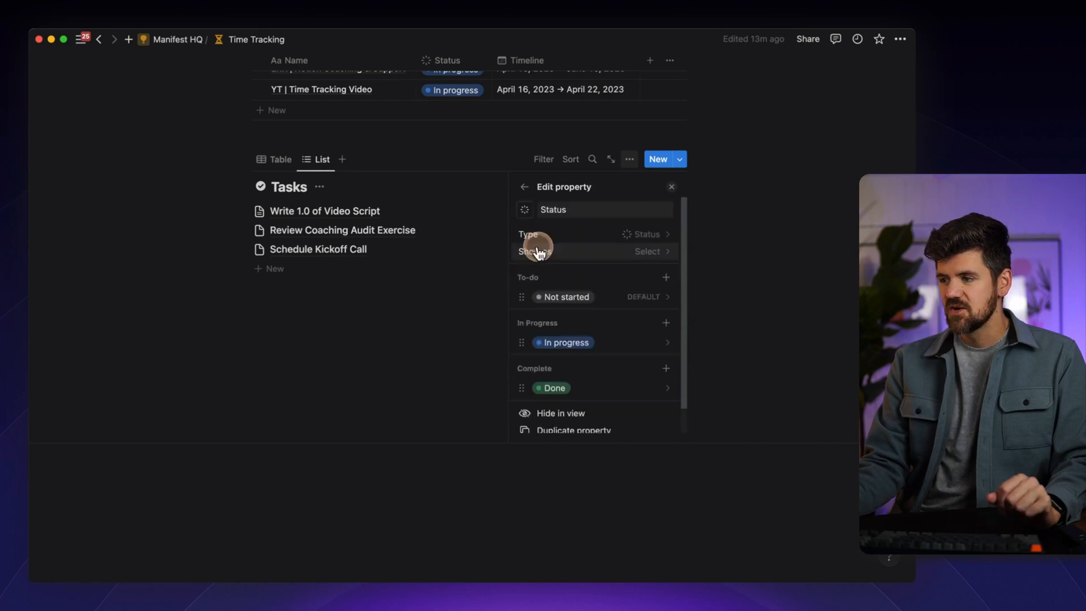
click(627, 252)
click(576, 292)
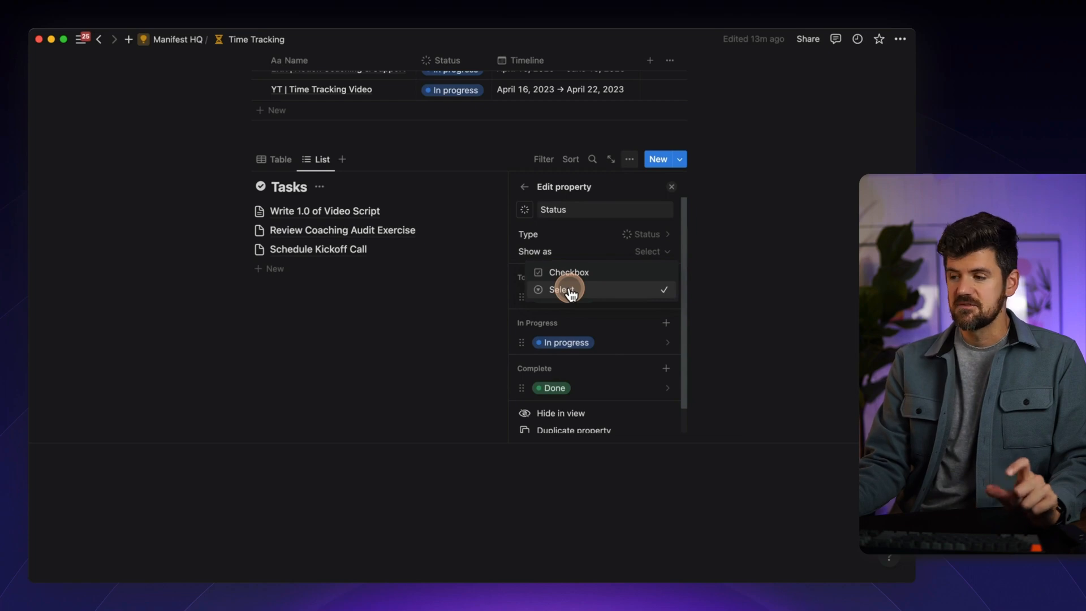
click(570, 272)
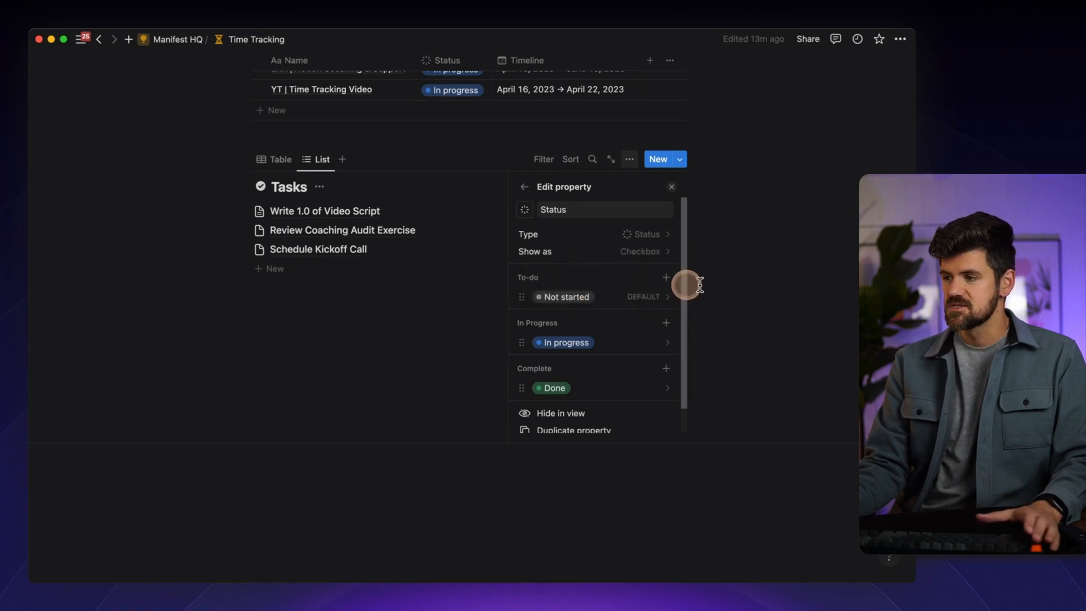
key(Escape)
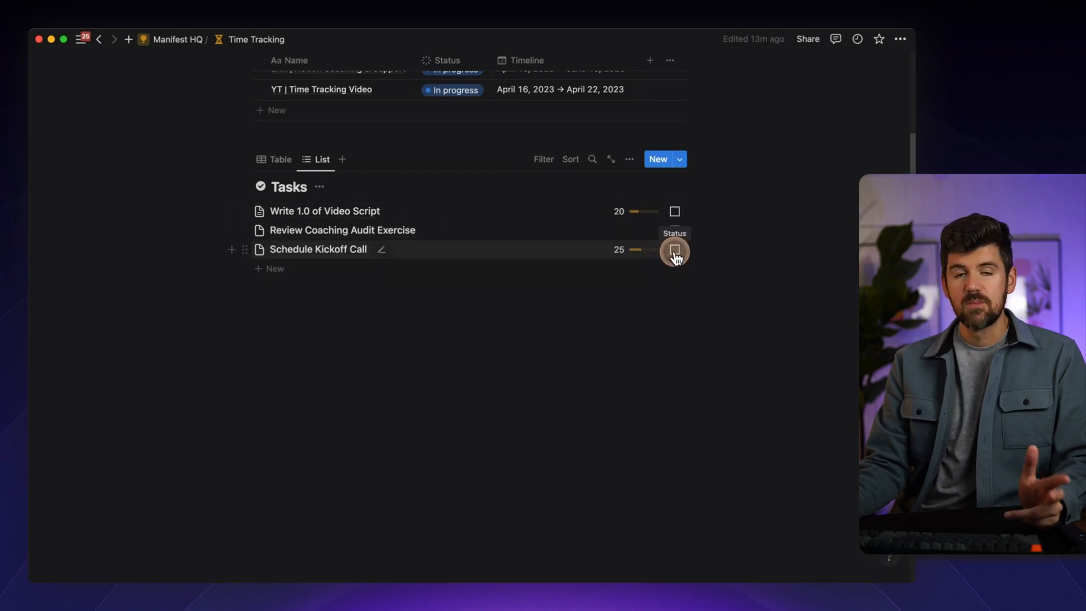
- Mark the tasks "Write 1.0 of Video Script" and "Schedule Kickoff Call" as complete in the list
click(676, 214)
click(675, 249)
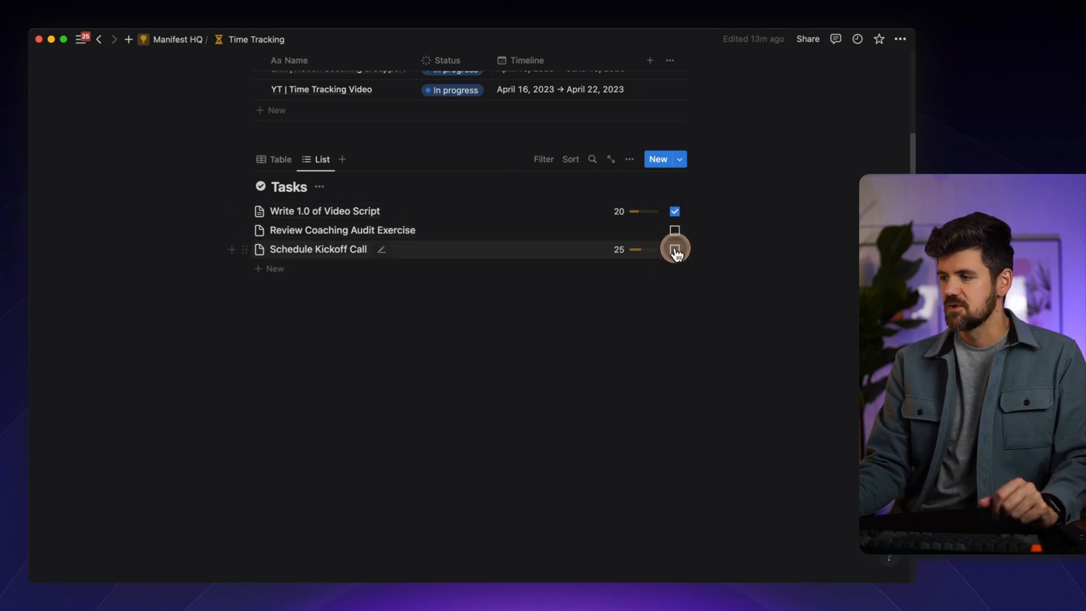
- Sort the Tasks list view by Due Date in descending order and save the sort for everyone
click(574, 161)
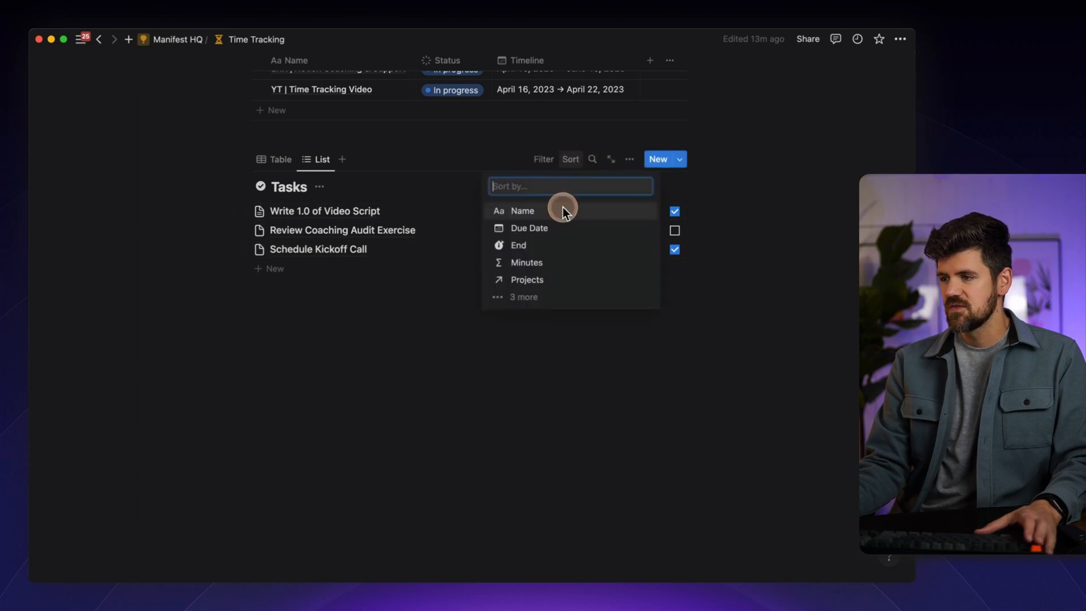
click(536, 234)
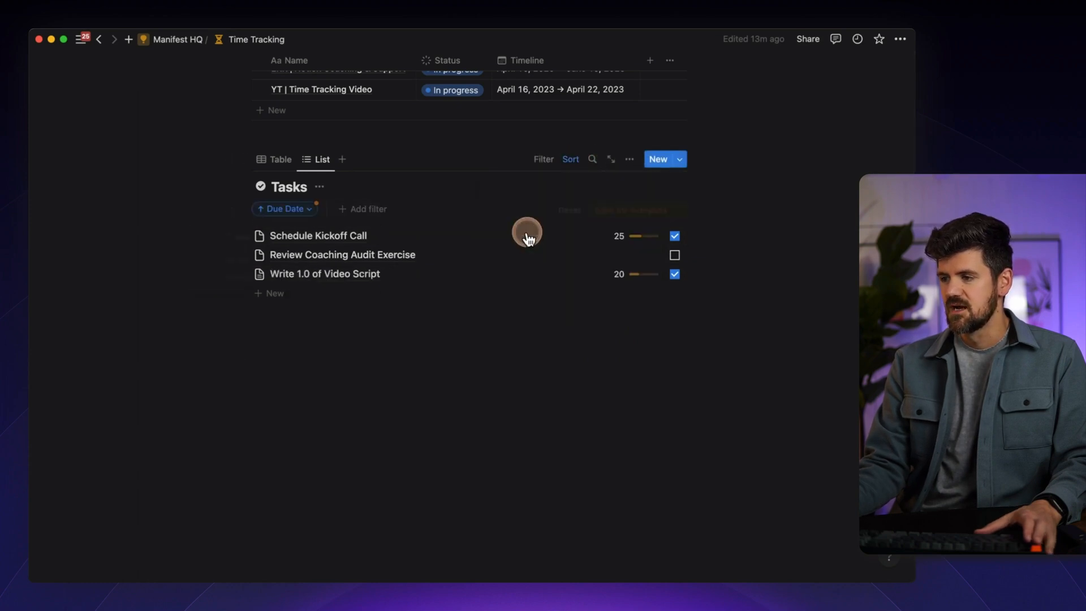
click(305, 238)
click(309, 277)
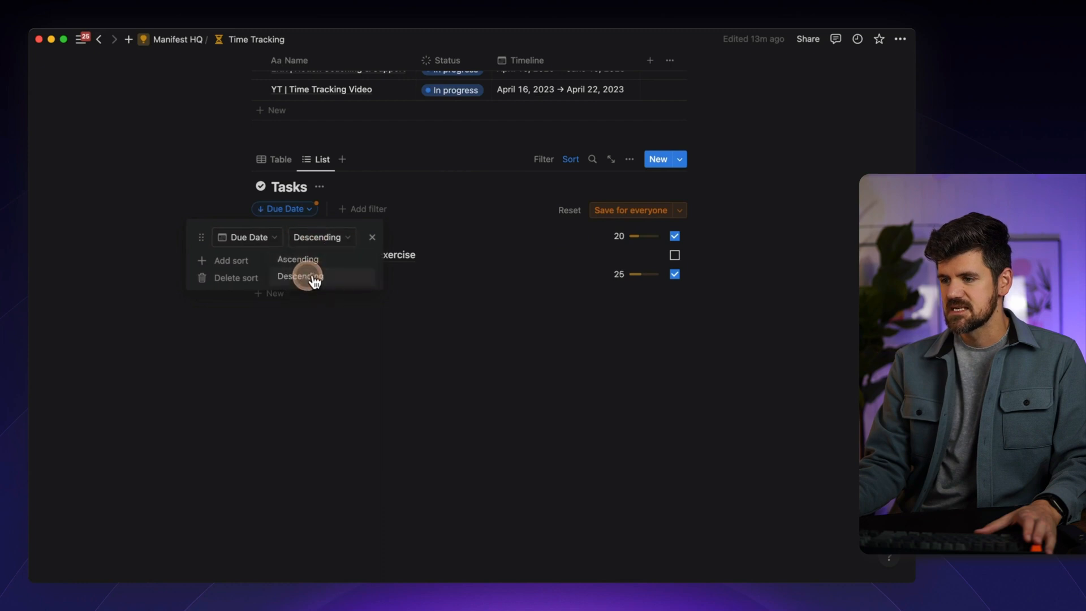
click(645, 212)
- Show the Due Date property in the list view and place it between Minutes and Status
click(629, 160)
click(643, 256)
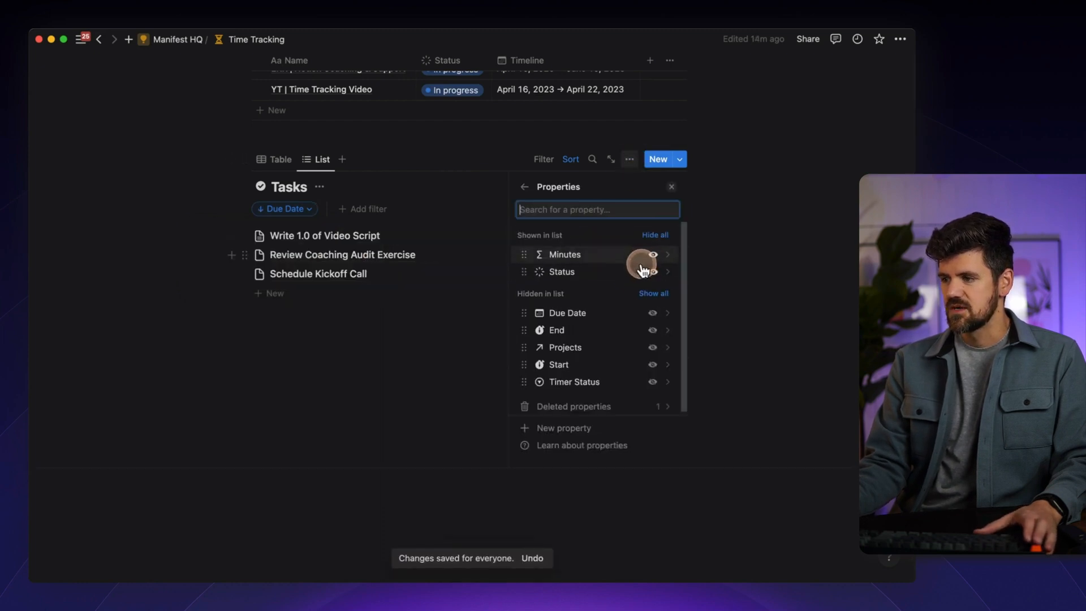
click(654, 317)
drag(604, 296, 611, 274)
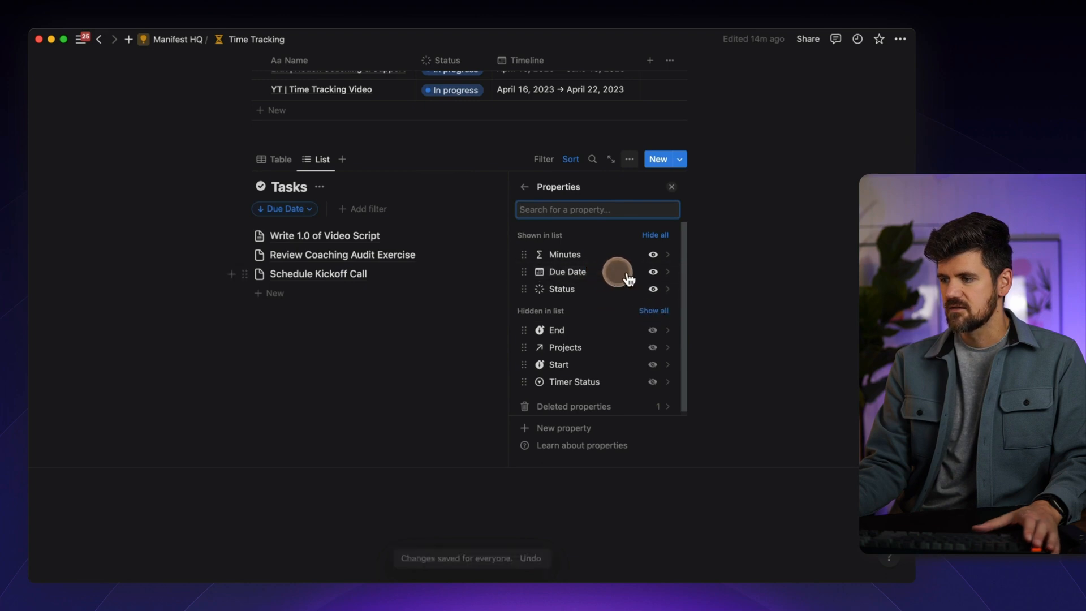
key(Escape)
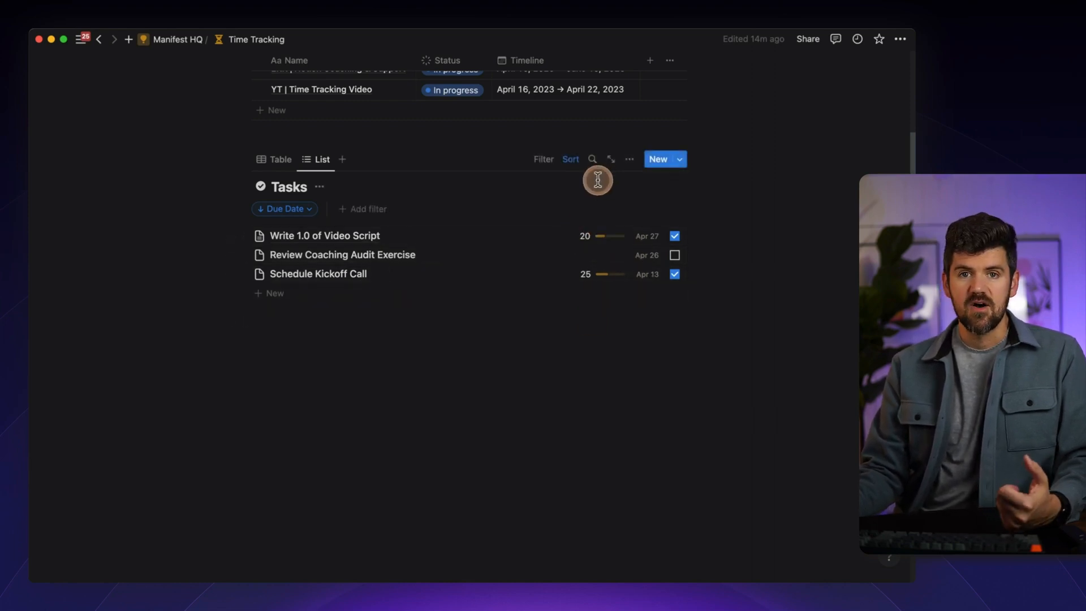
scroll(459, 296, up, 5)
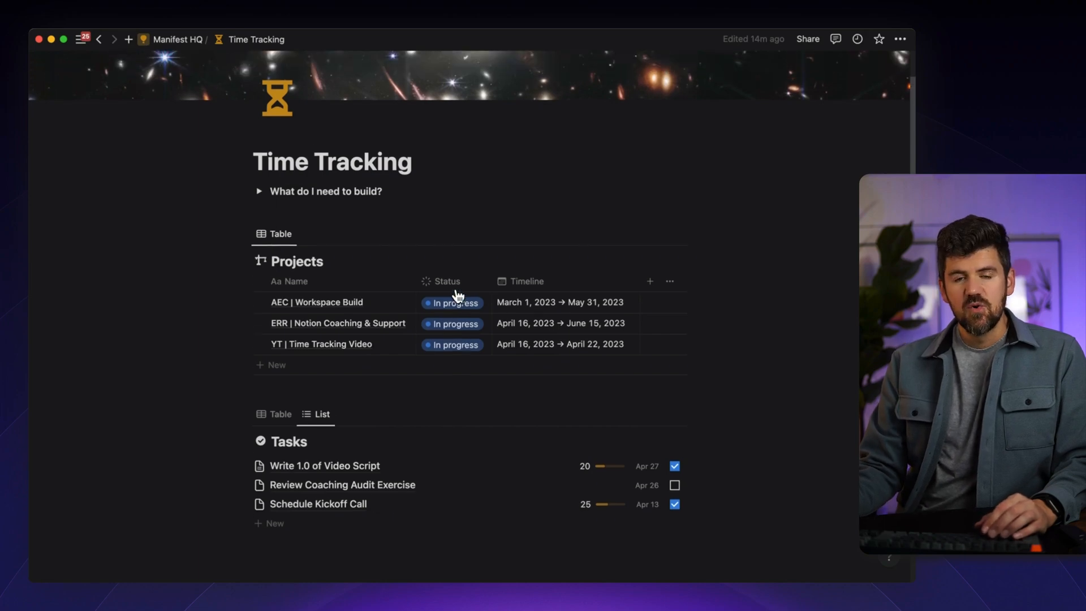
click(669, 421)
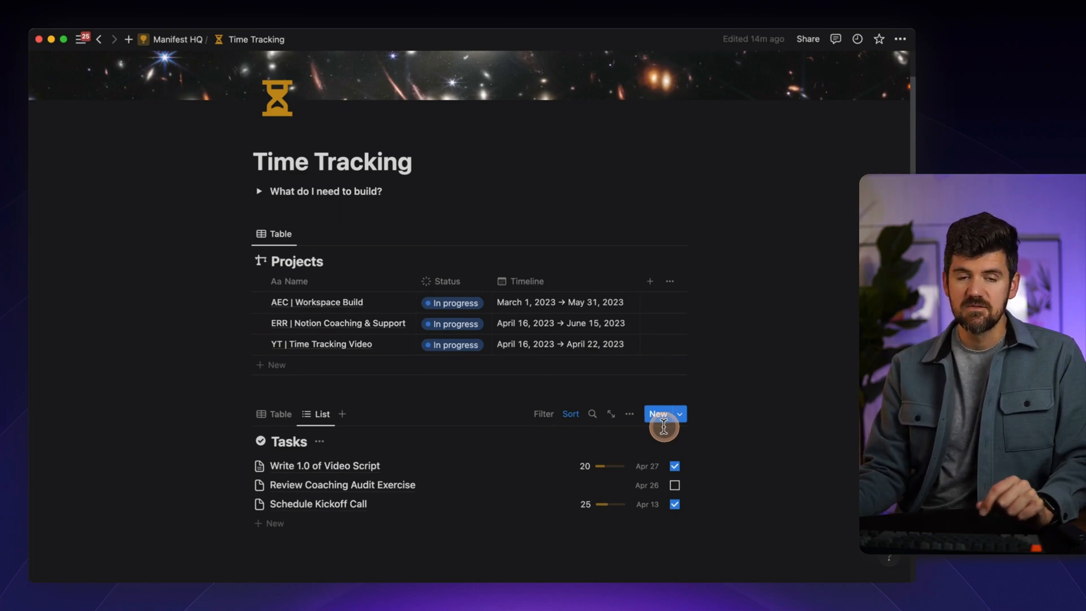
click(663, 426)
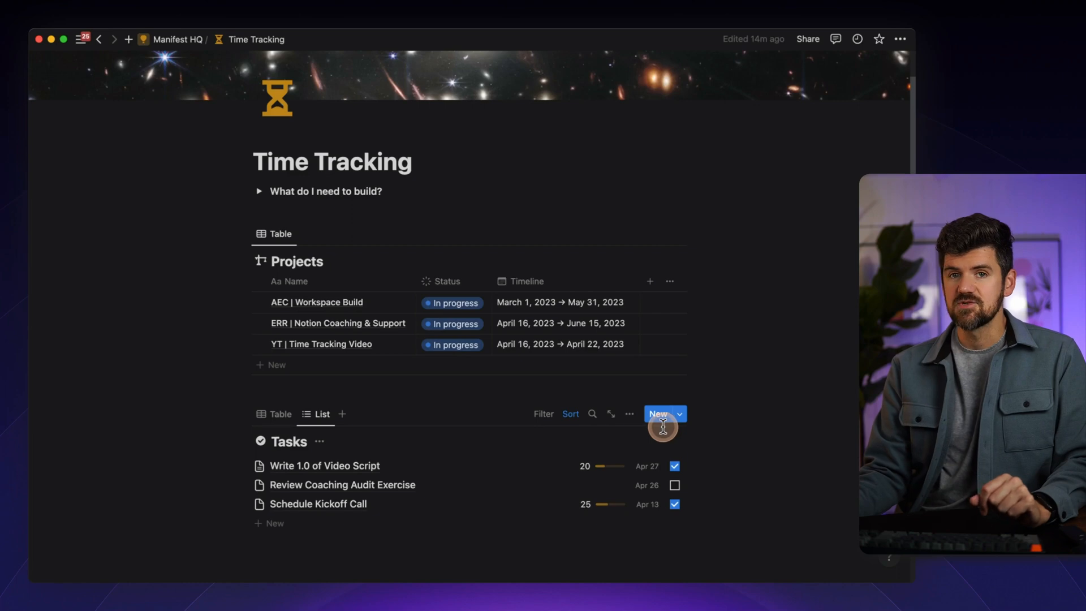
- In the "What do I need to build?" checklist, check off all four Time Tracking Option 1 items, then collapse the toggle
scroll(452, 317, up, 1)
click(260, 220)
scroll(357, 286, down, 5)
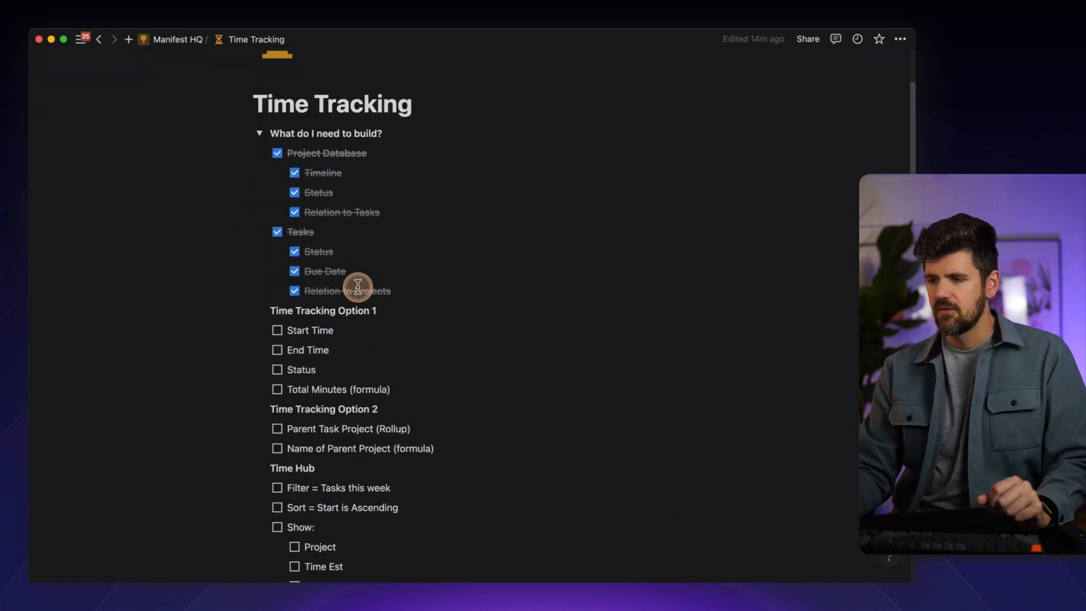
scroll(355, 288, down, 2)
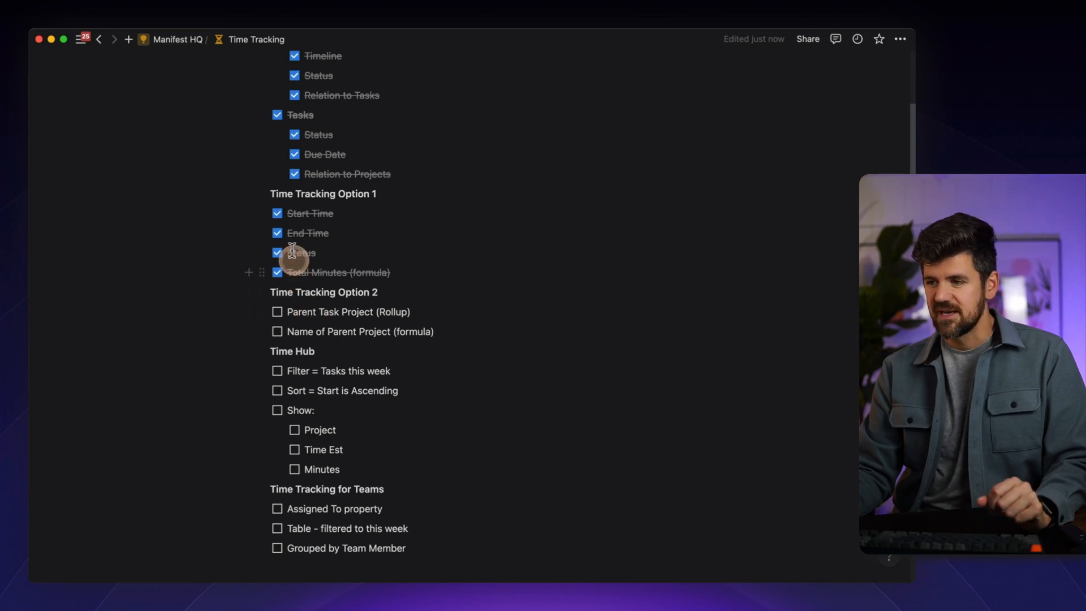
scroll(340, 299, down, 8)
scroll(334, 303, up, 13)
click(261, 308)
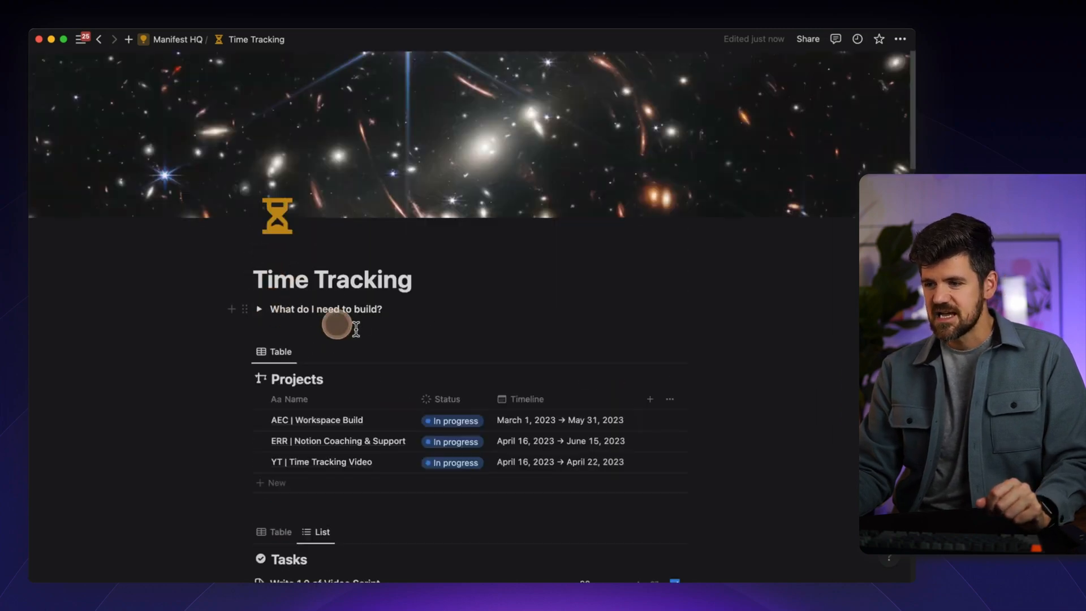
- Open the task "Write 1.0 of Video Script" as a full page
scroll(334, 325, down, 5)
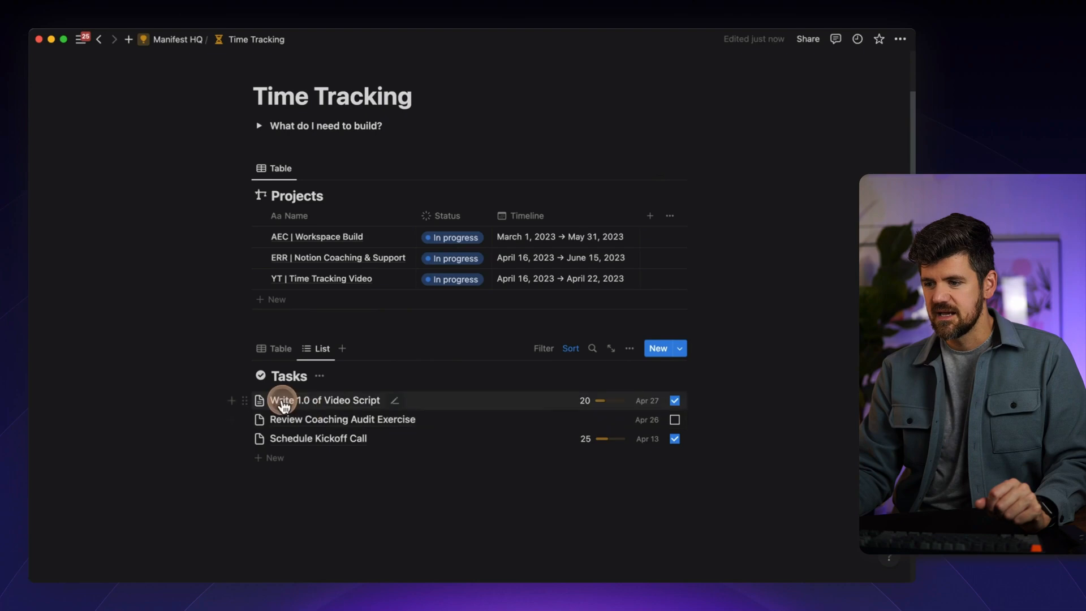
click(286, 406)
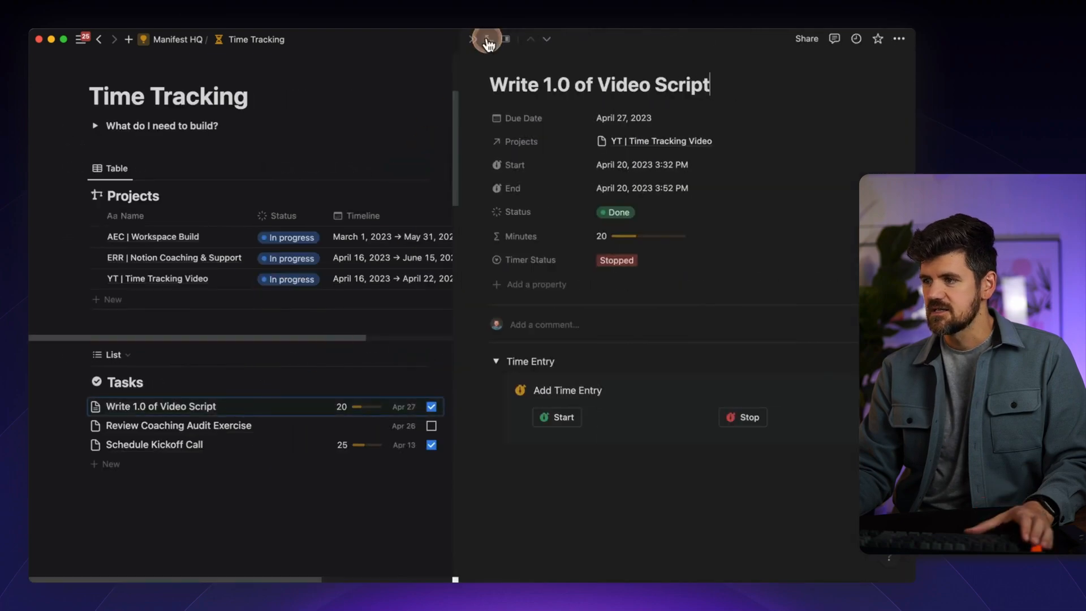
click(490, 50)
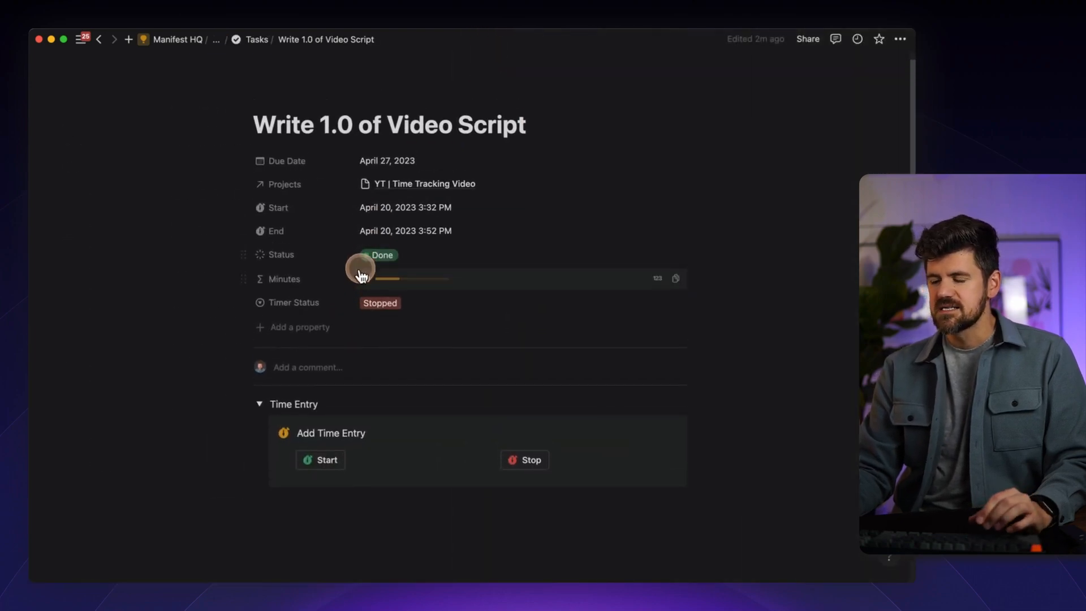
- Add a relation property linking the Tasks database to itself, with separate directions enabled
click(280, 328)
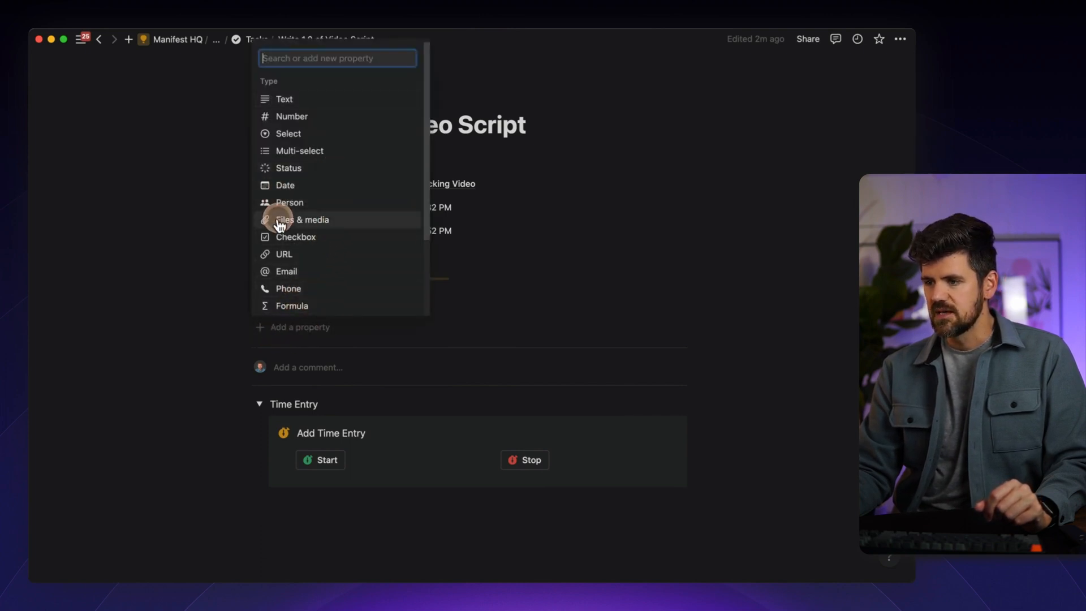
scroll(283, 254, down, 1)
click(293, 308)
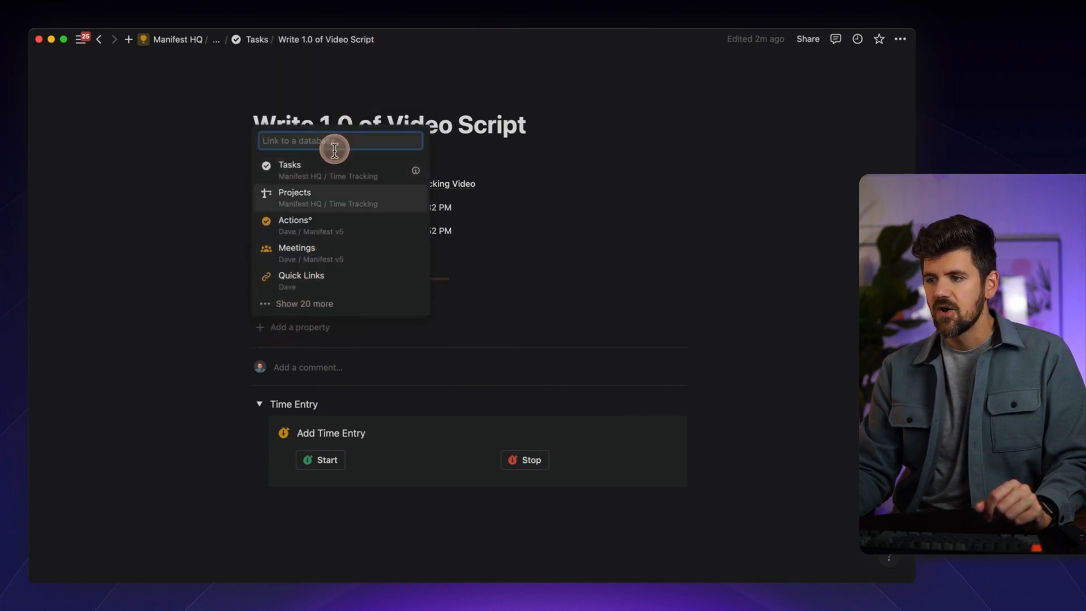
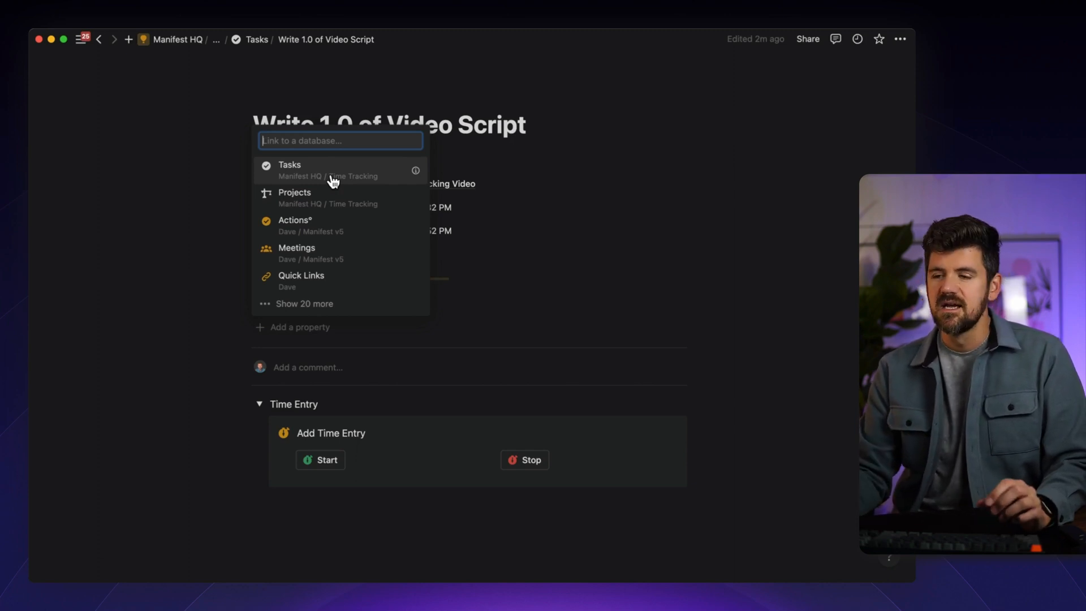
click(330, 190)
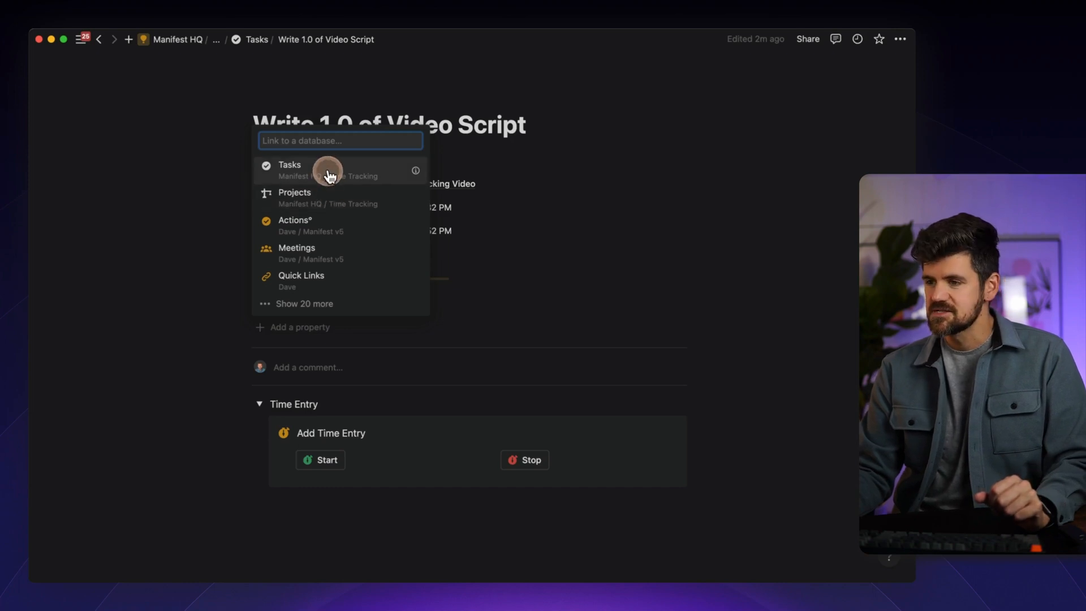
click(329, 173)
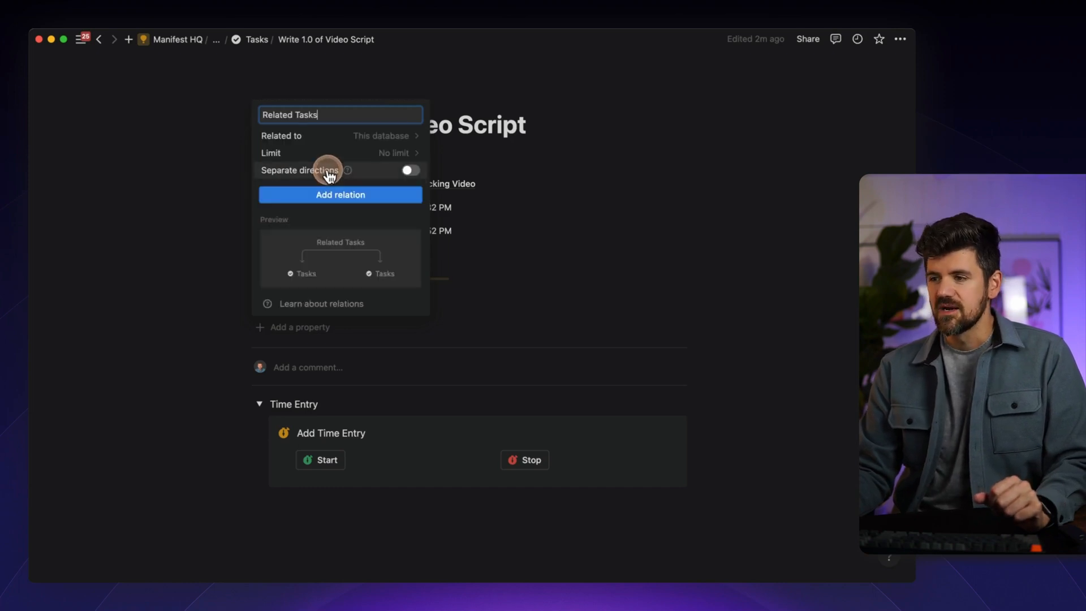
click(408, 170)
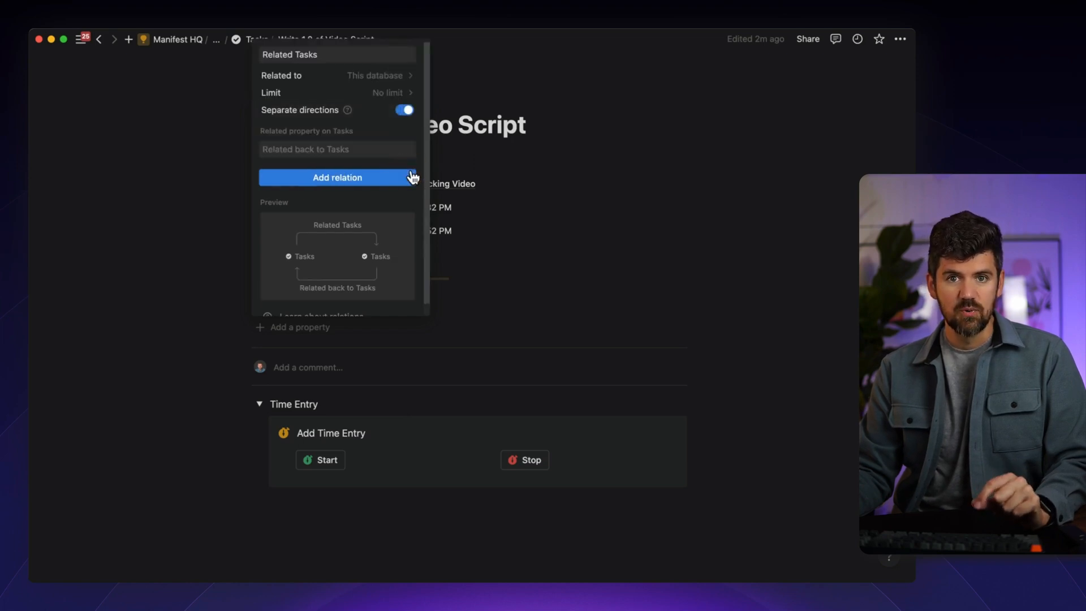
- Name the new self-relation property "Time Entries"
click(291, 59)
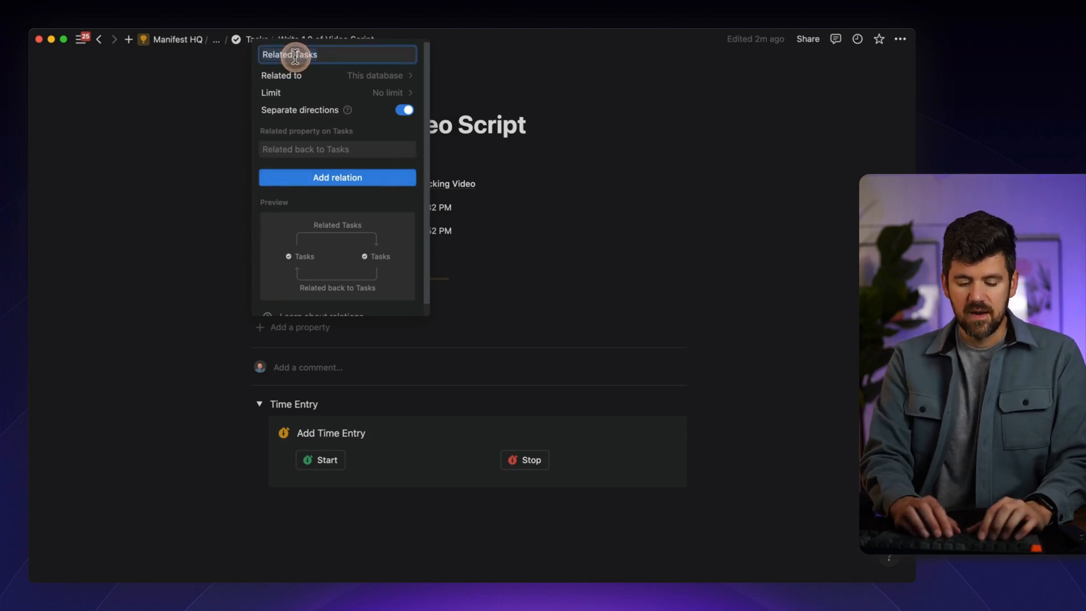
text(Task)
key(BackSpace)
key(BackSpace)
key(BackSpace)
key(BackSpace)
text(ask)
key(BackSpace)
key(BackSpace)
key(BackSpace)
text(ime Ent)
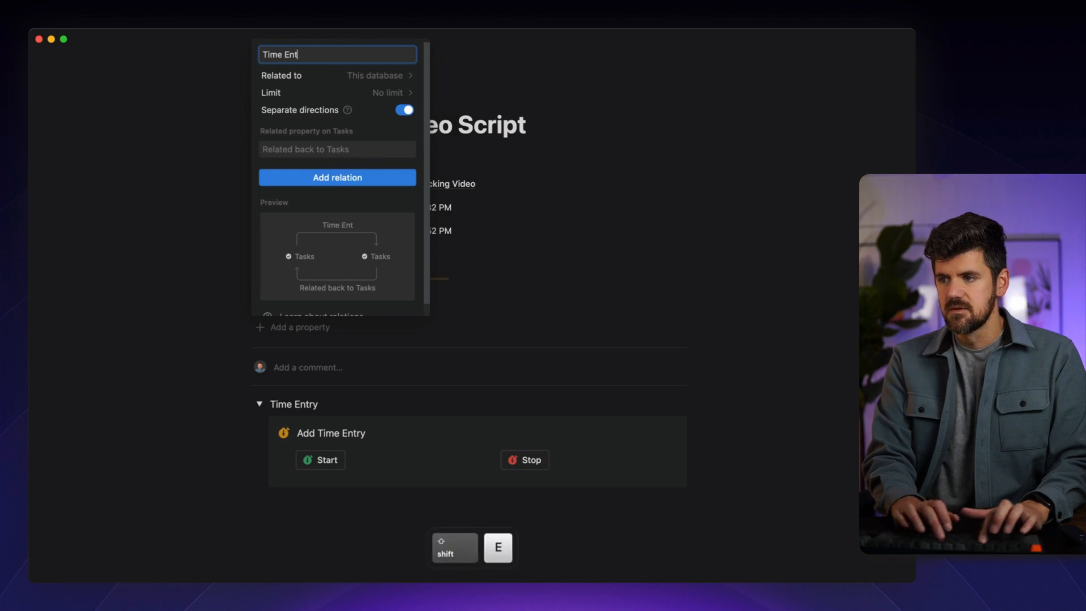
text(ries)
- Name the related property on Tasks "Master Task*" and create the relation
click(313, 149)
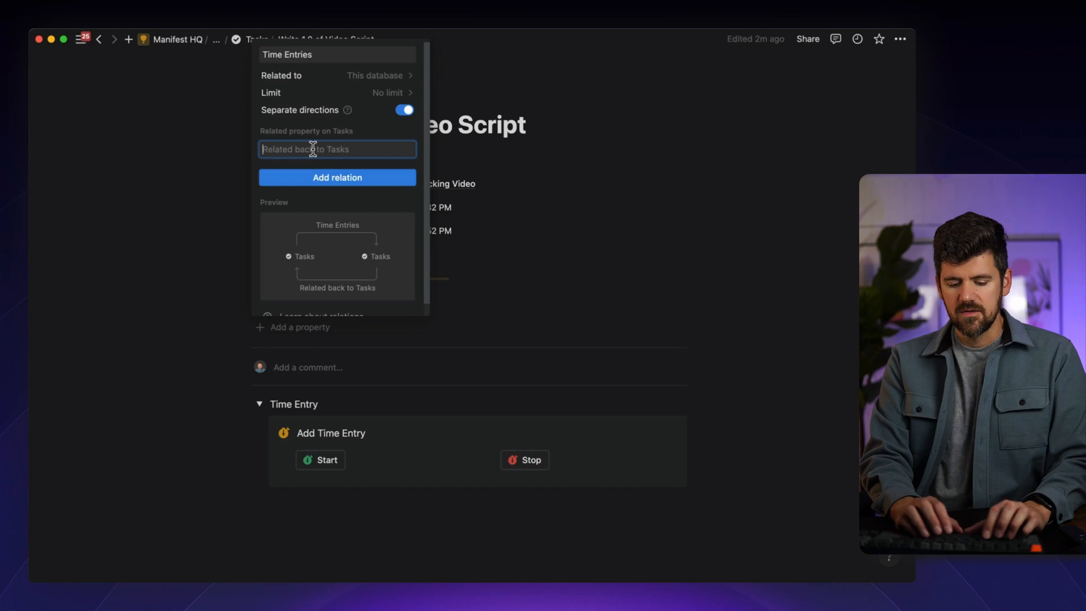
text(Master Task*)
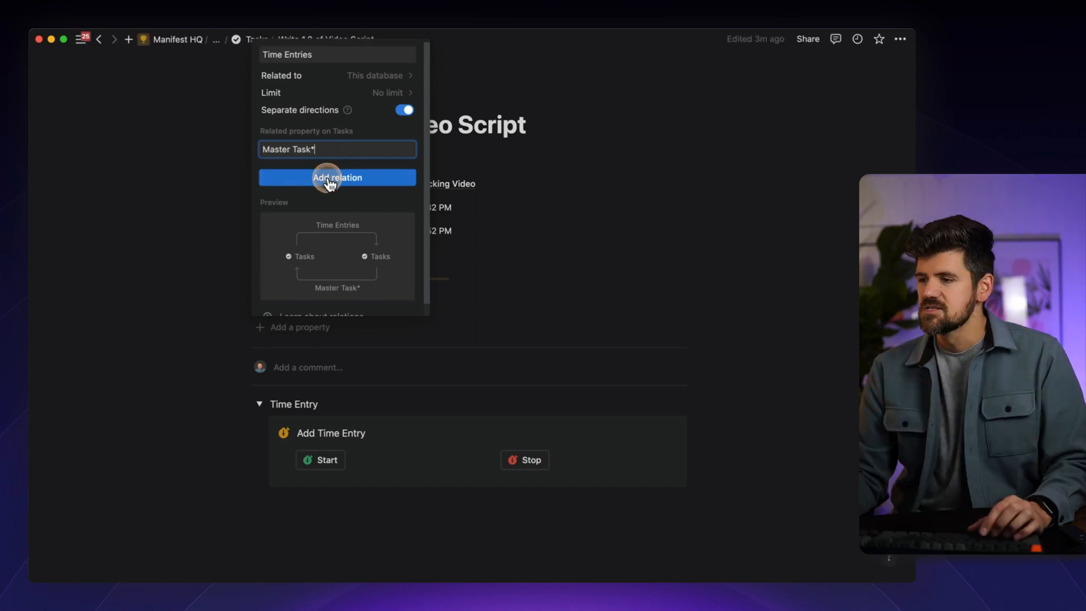
click(315, 178)
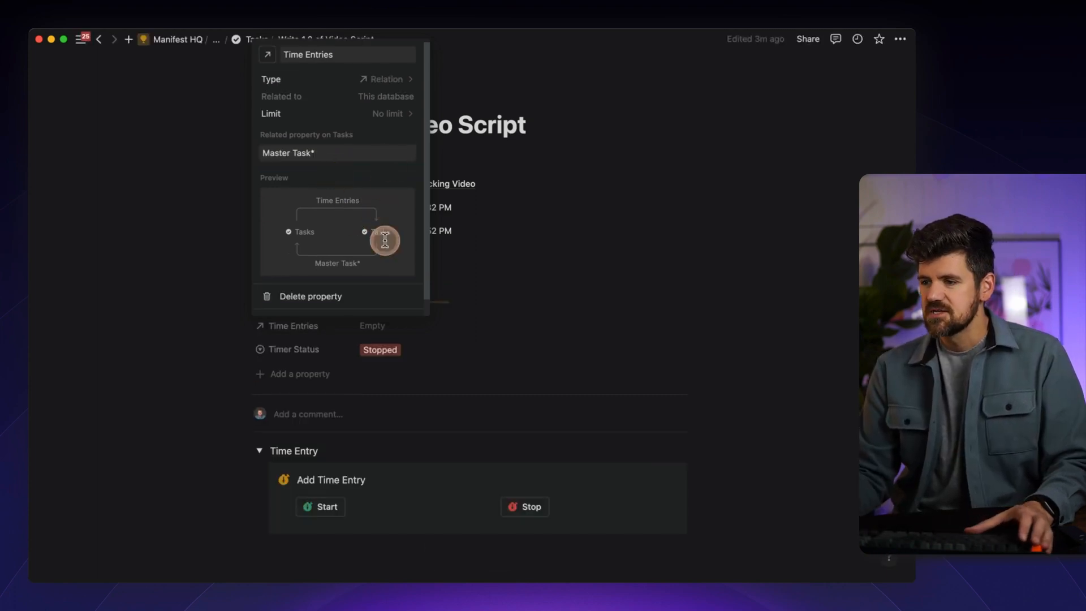
click(236, 272)
- Reorder the task's properties so Start, End, Timer Status and Minutes follow Time Entries in that order
scroll(368, 332, down, 2)
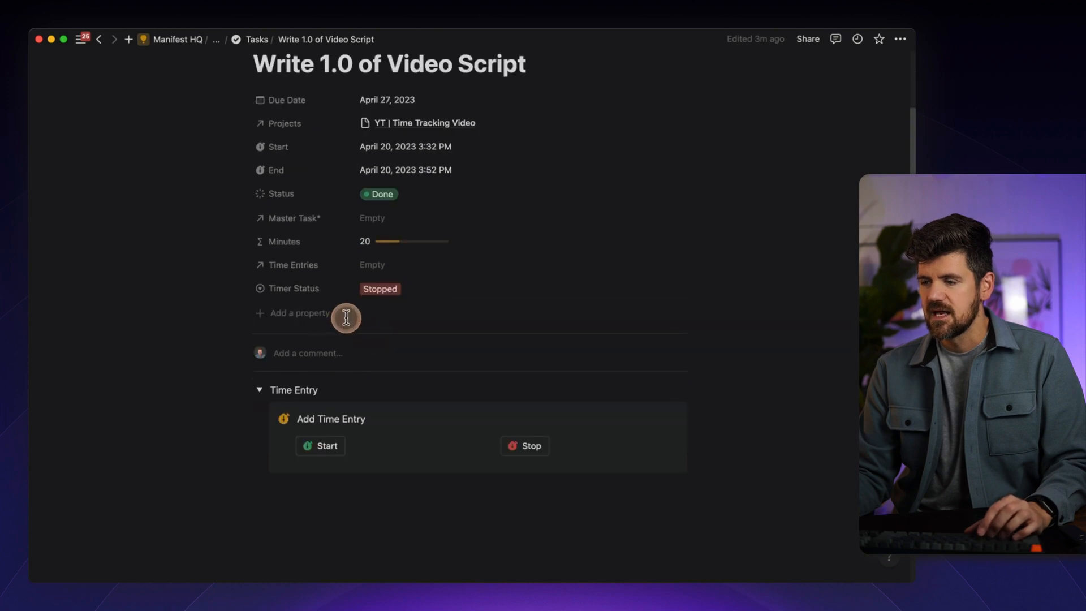
scroll(347, 317, up, 1)
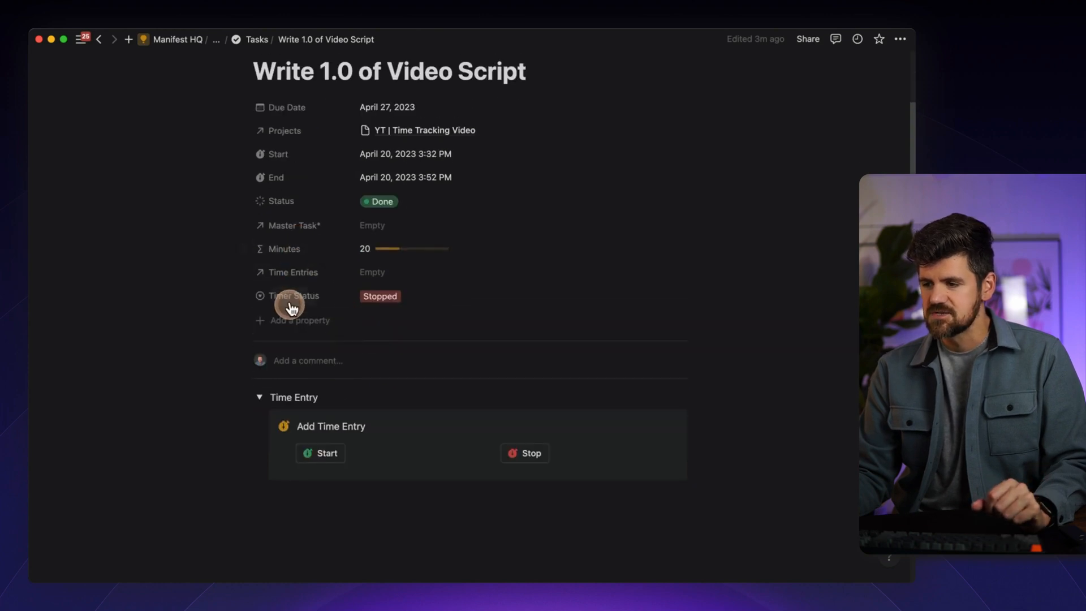
scroll(320, 299, up, 1)
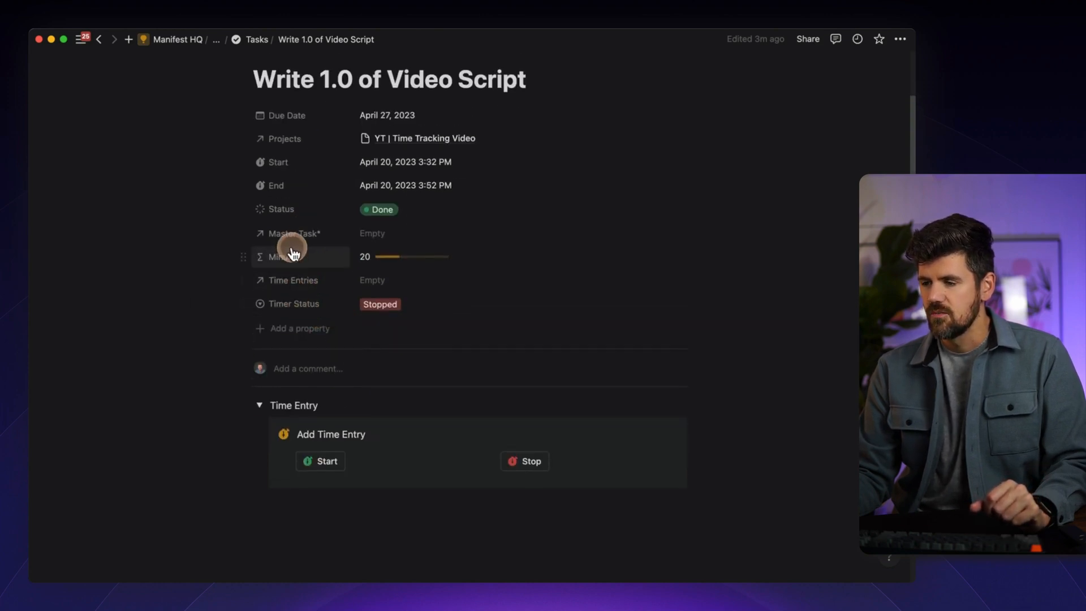
drag(275, 163, 290, 279)
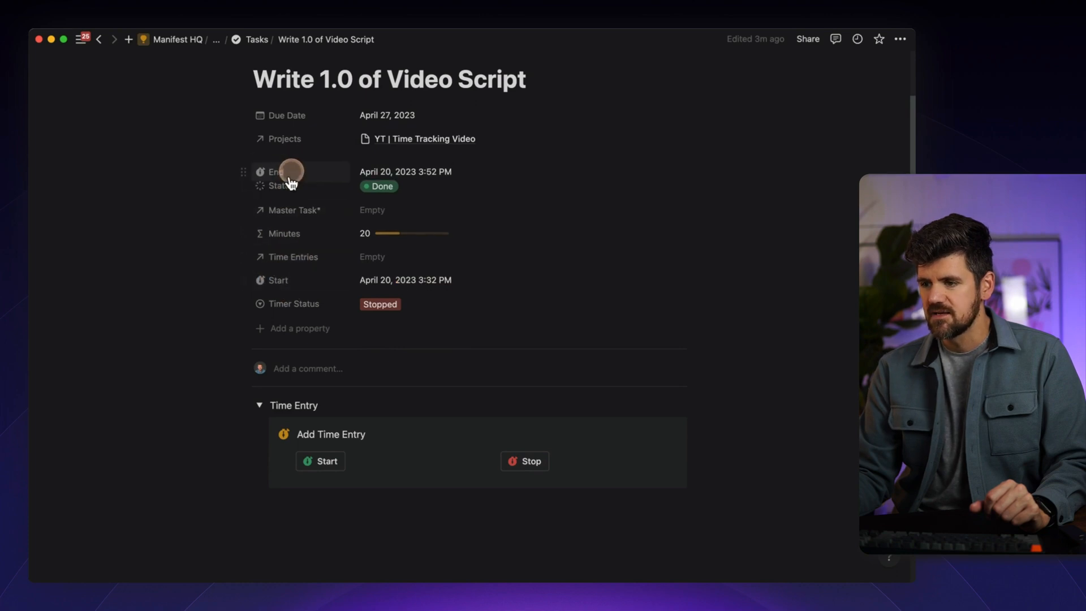
drag(307, 216, 294, 305)
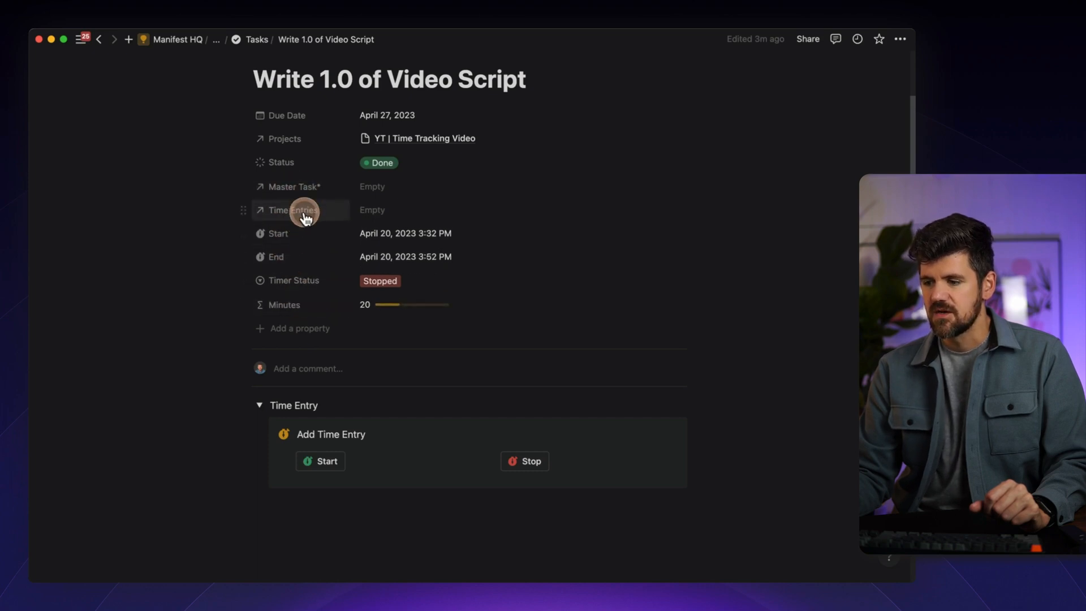
- Collapse the Time Entry toggle on the "Write 1.0 of Video Script" task page
scroll(312, 243, up, 1)
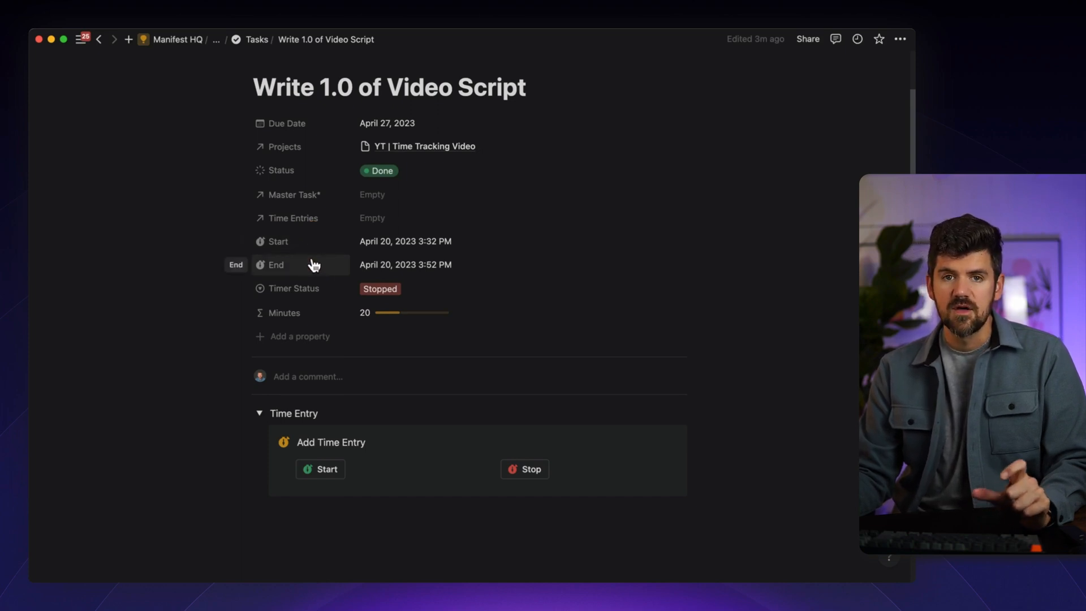
click(260, 413)
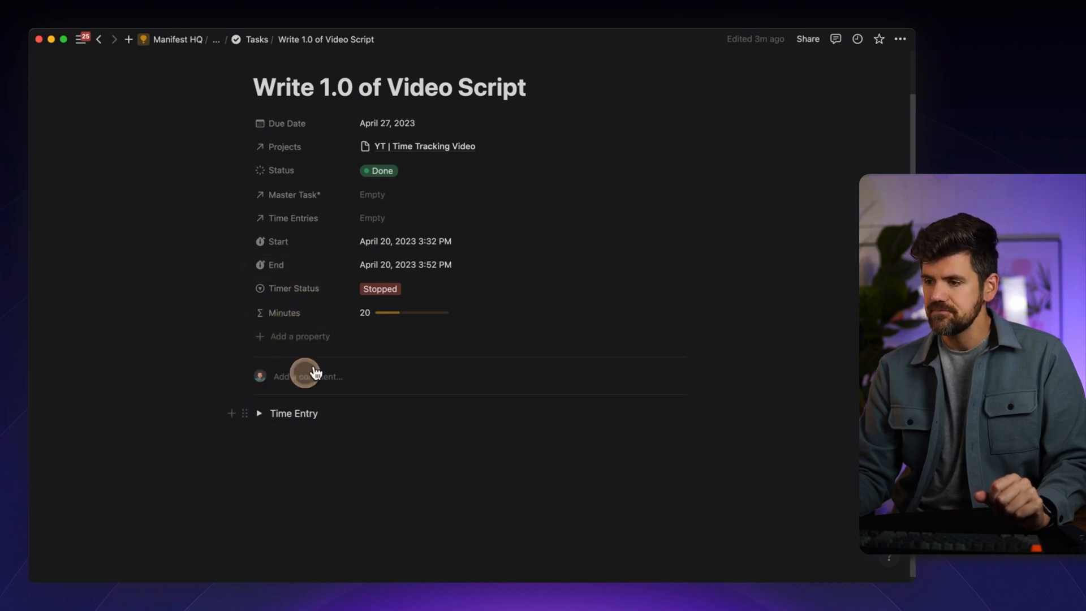
scroll(347, 339, up, 1)
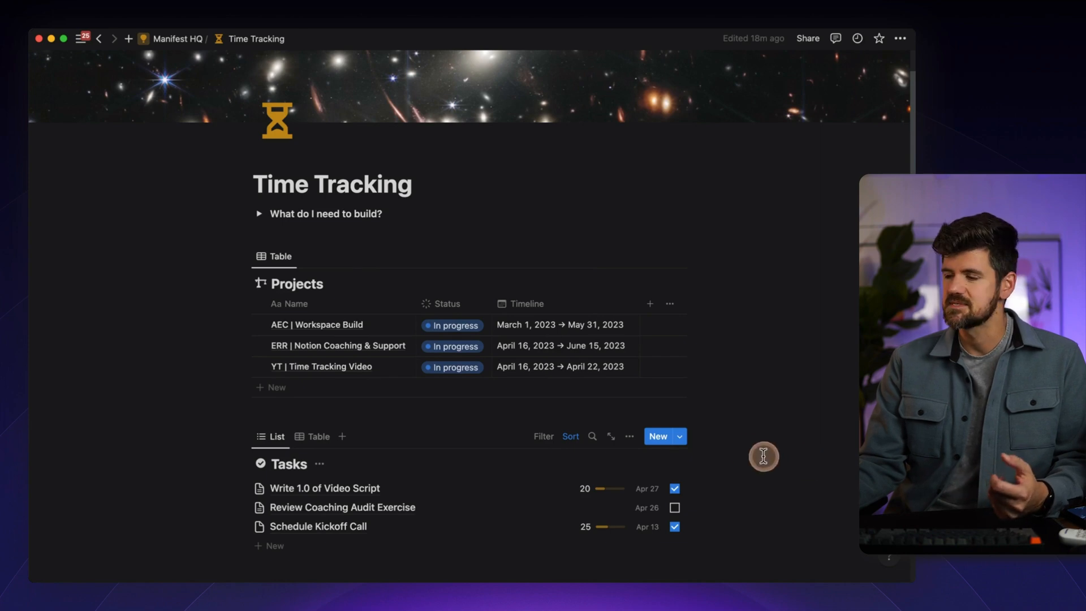
- Duplicate the Tasks database template "Task w/ Time Entry" and open the copy as a full page
click(681, 440)
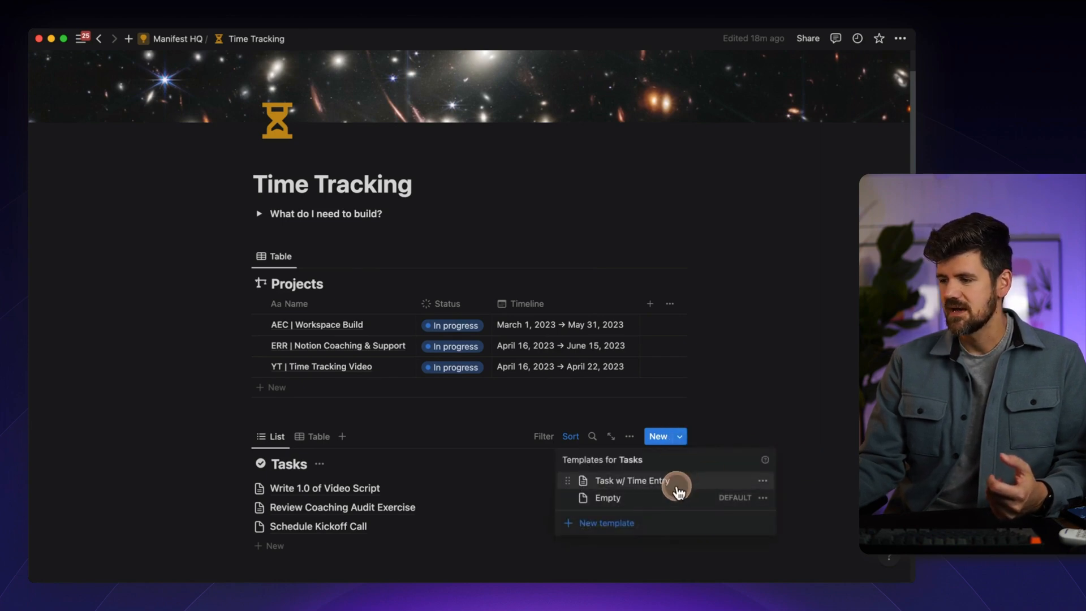
click(763, 482)
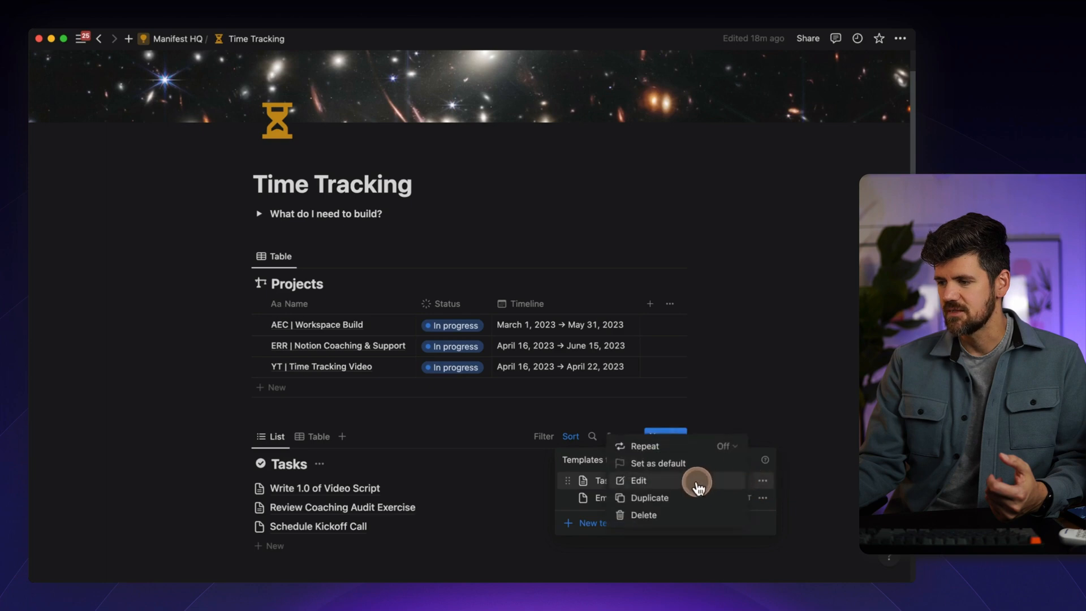
click(690, 501)
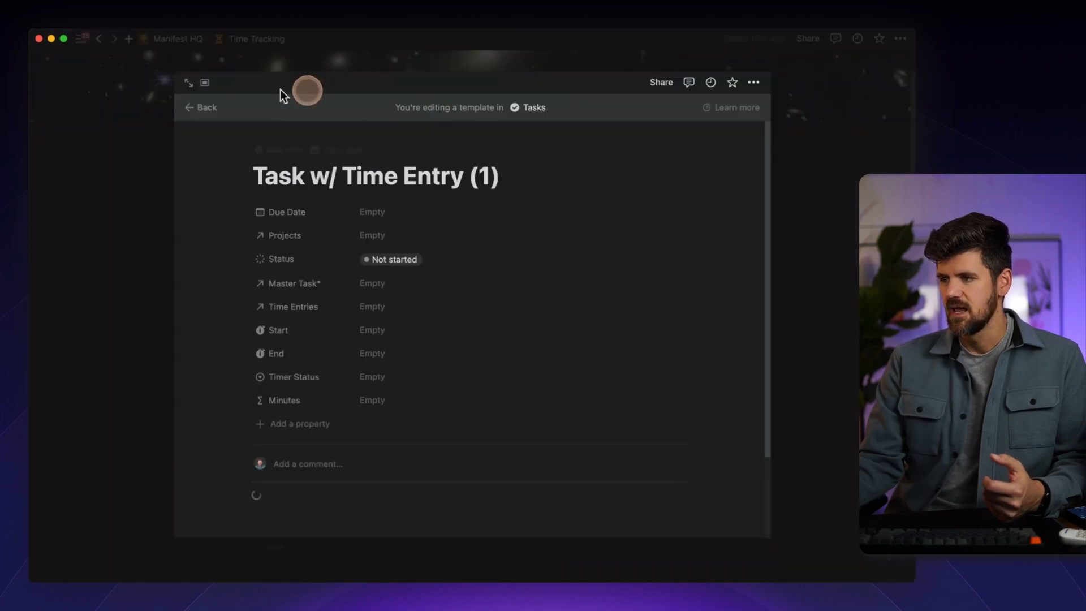
click(189, 88)
- Rename the duplicated template to "Task w/ Multiple Time Entries"
drag(514, 160, 474, 163)
key(BackSpace)
key(BackSpace)
key(BackSpace)
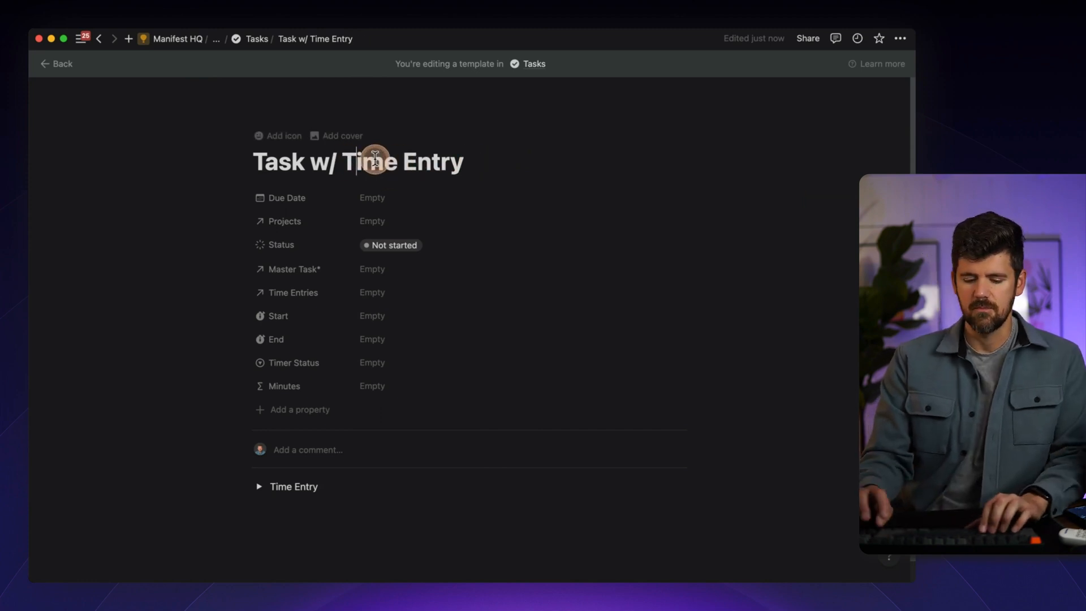
click(342, 161)
text(Multiple)
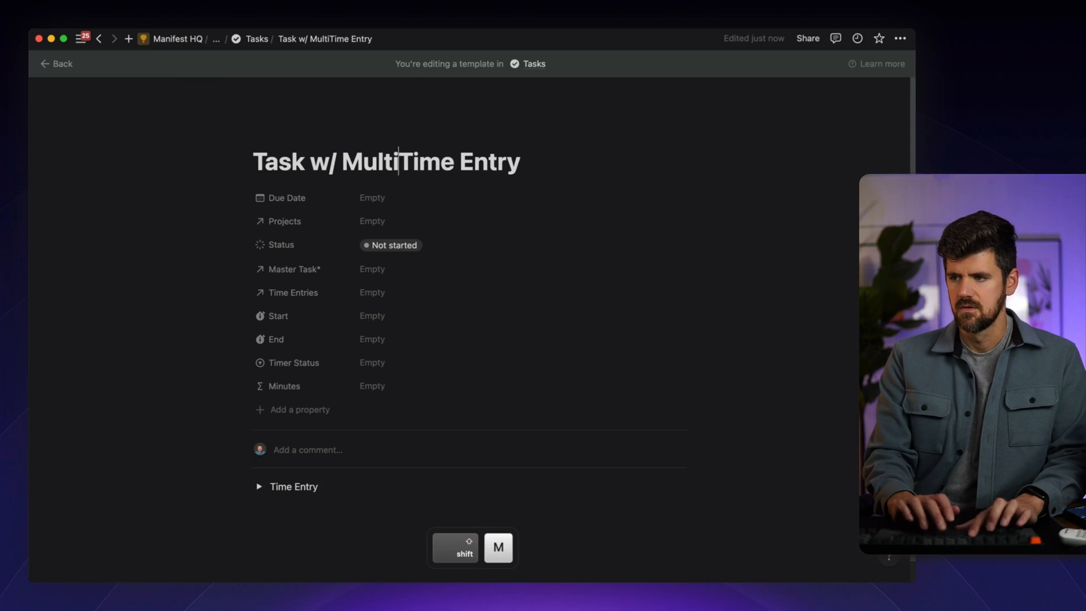
click(593, 161)
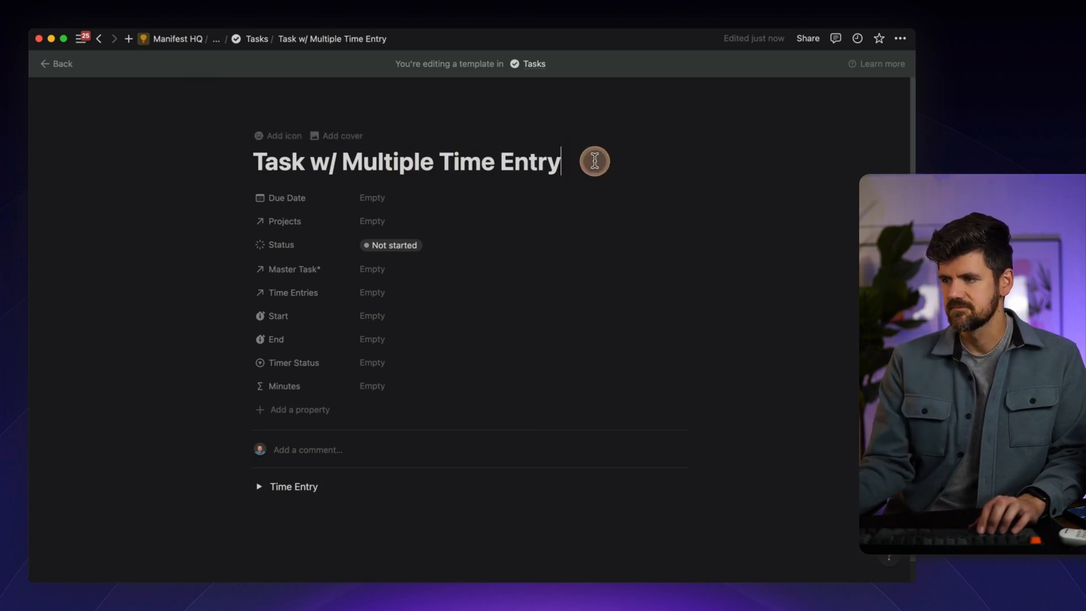
key(BackSpace)
text(ies)
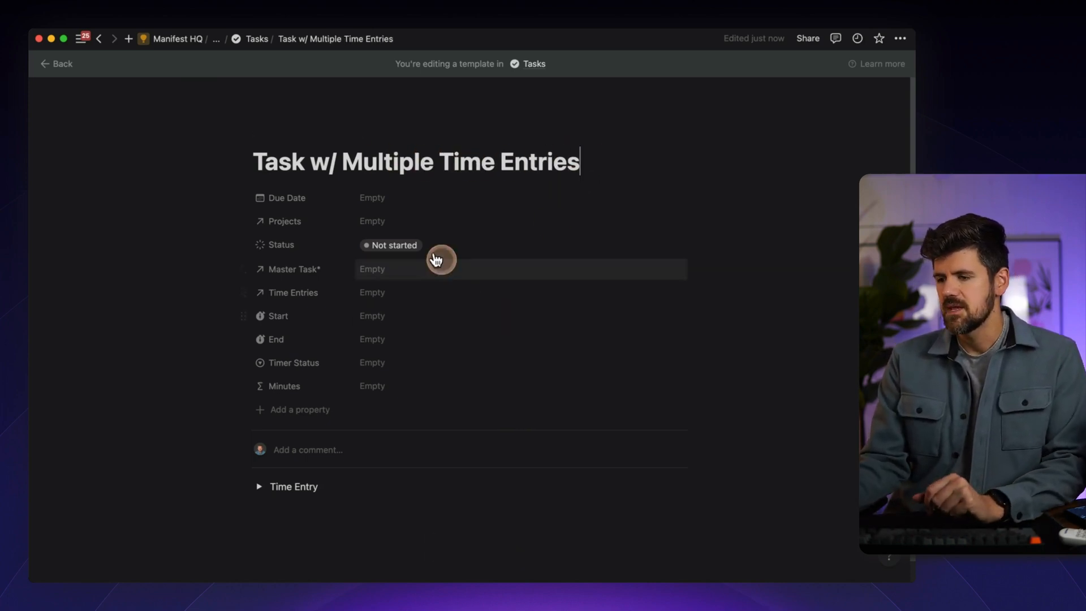
- Delete the Start and Stop buttons from the Add Time Entry callout inside the Time Entry toggle
scroll(271, 472, down, 1)
click(256, 472)
scroll(305, 379, down, 5)
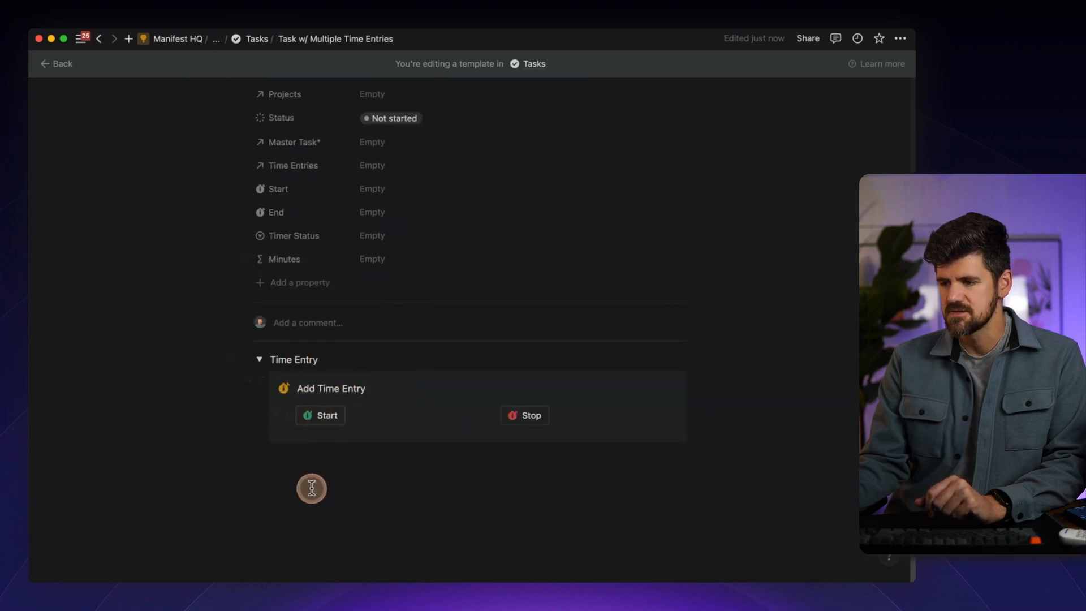
click(290, 415)
click(204, 371)
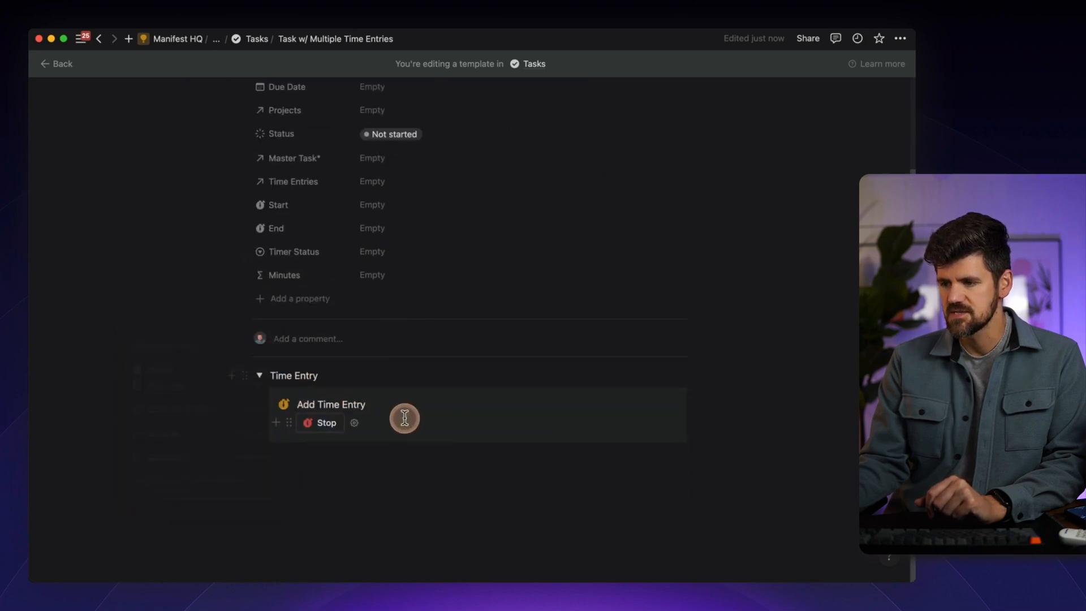
click(287, 424)
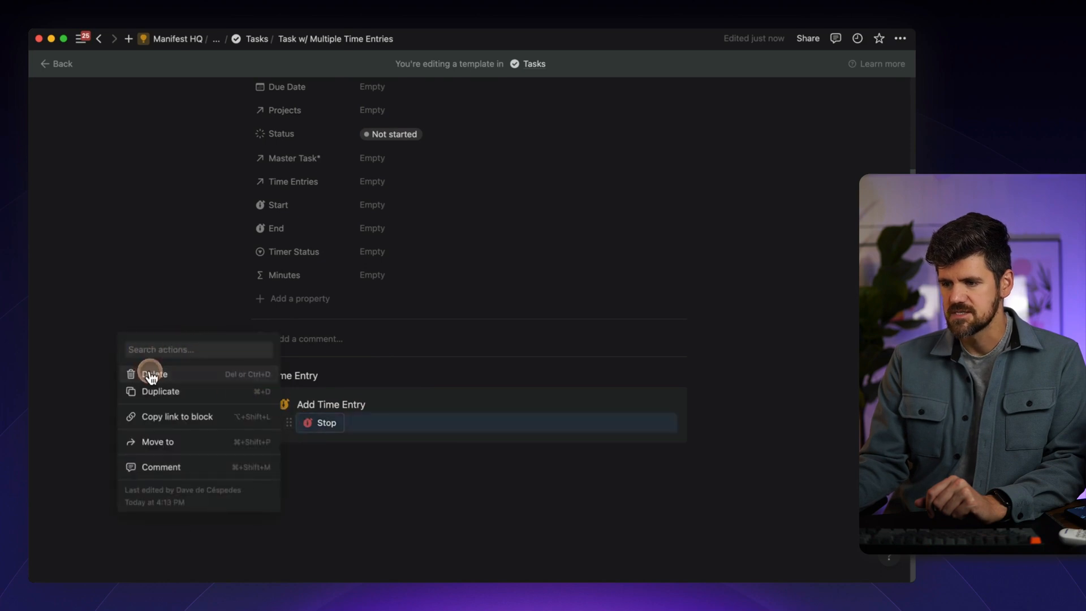
click(151, 371)
- Turn the two empty lines inside the Add Time Entry callout into columns
drag(217, 454, 308, 433)
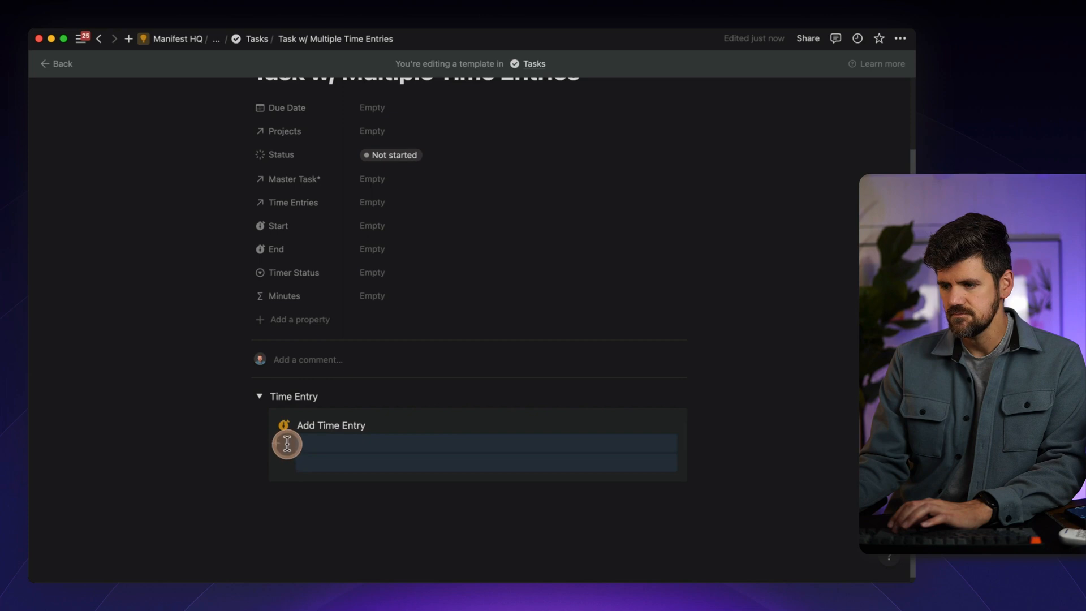
drag(288, 445, 332, 470)
click(289, 465)
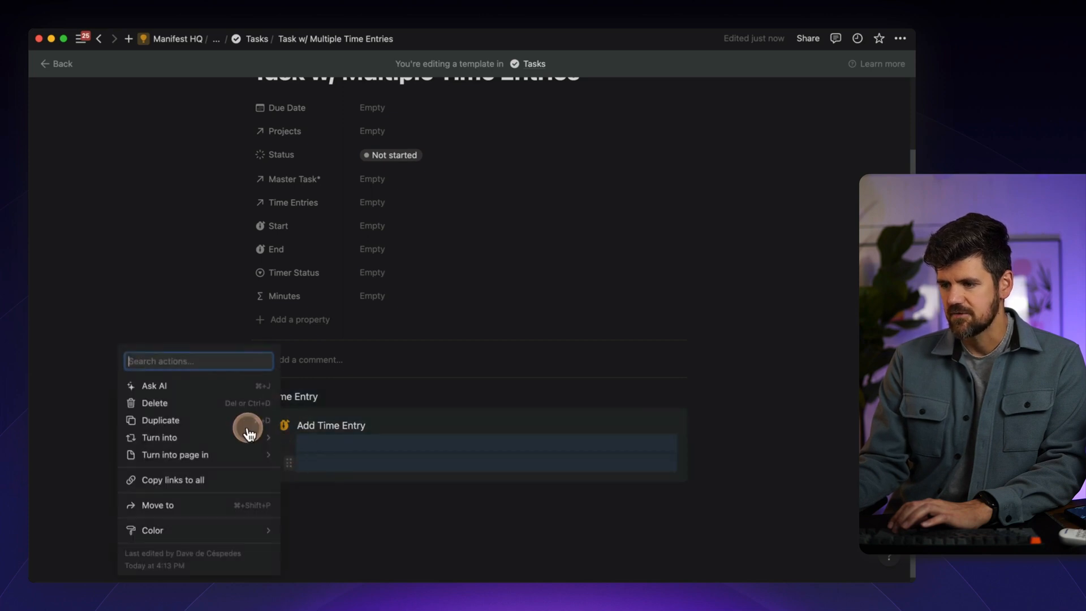
mouse_move(249, 437)
click(343, 511)
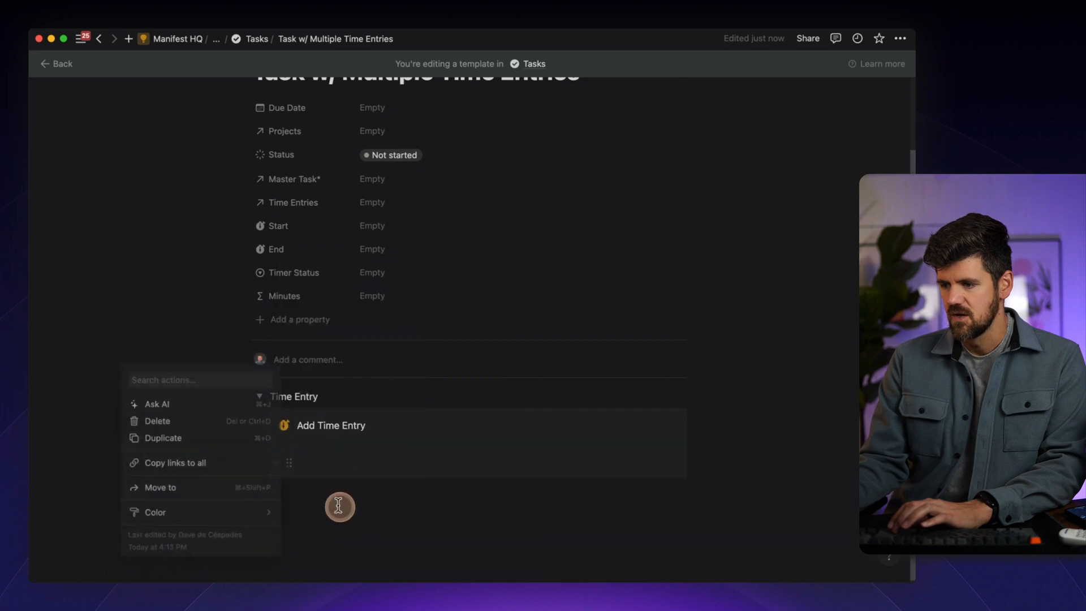
- Insert a new button block below the Add Time Entry callout
click(369, 508)
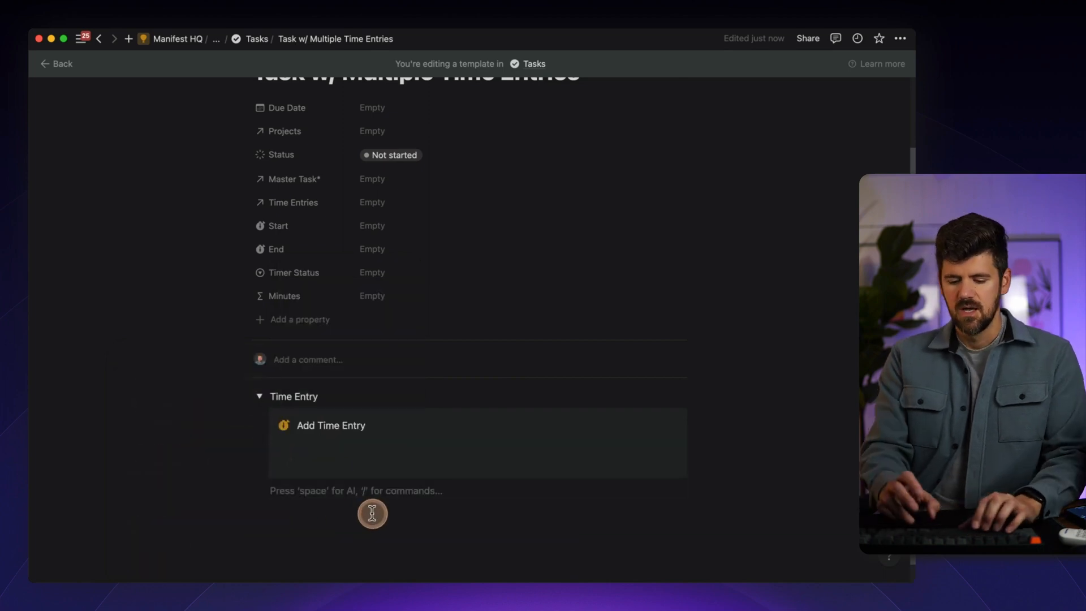
text(/button)
click(392, 471)
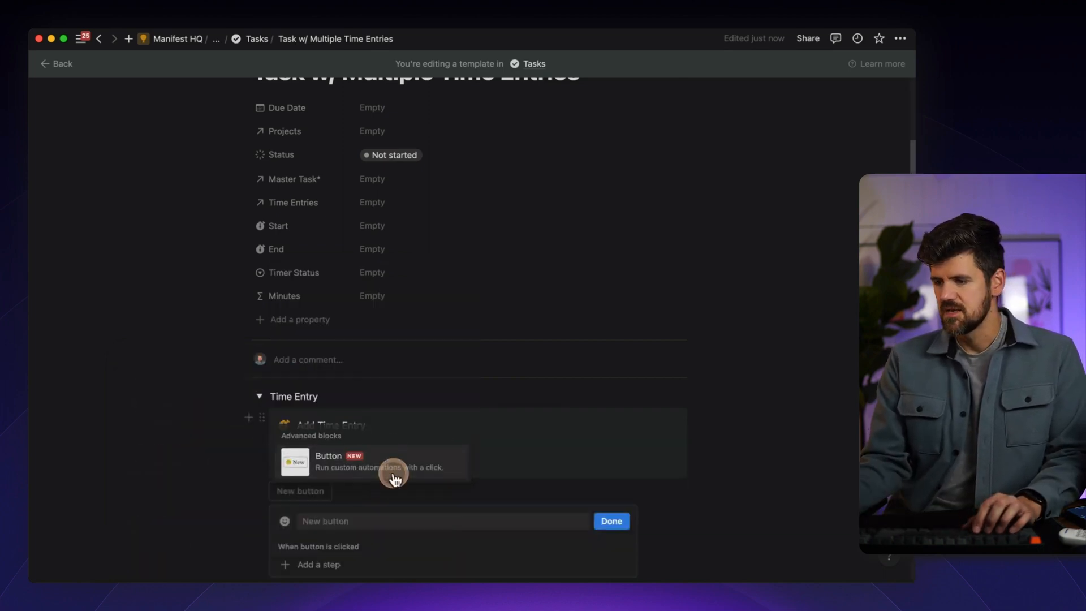
click(461, 536)
scroll(461, 536, down, 3)
- Name the new button "Start" and give it the green stopwatch icon
click(329, 390)
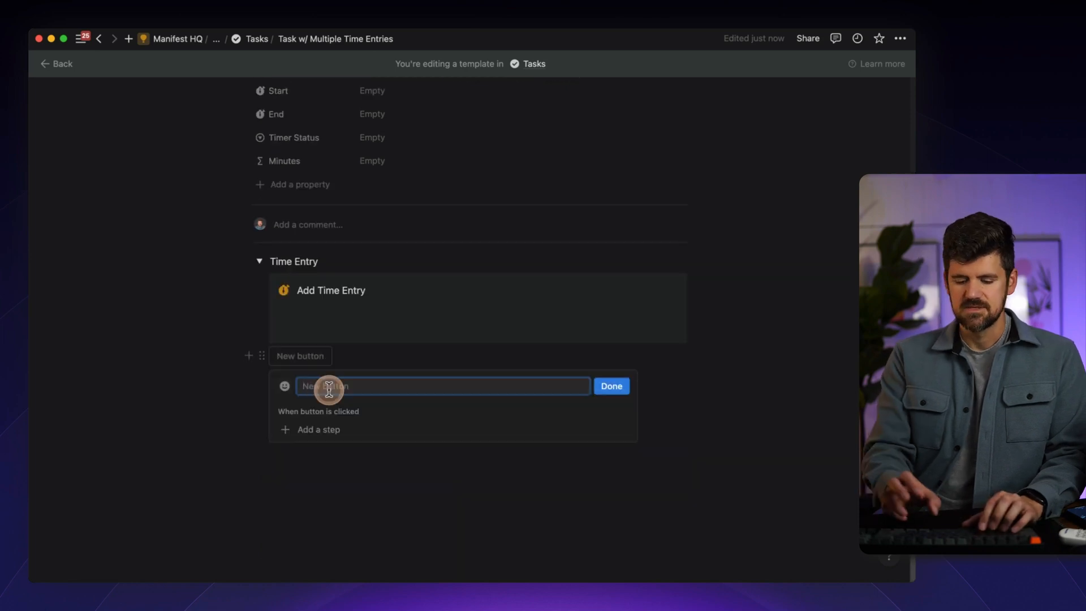
text(Start)
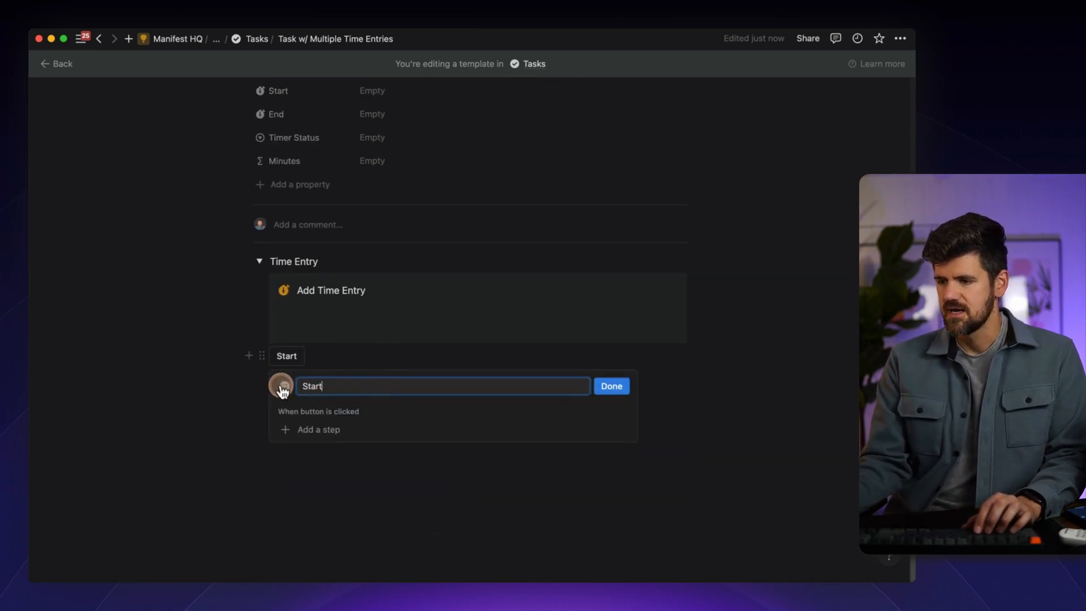
click(284, 386)
click(182, 247)
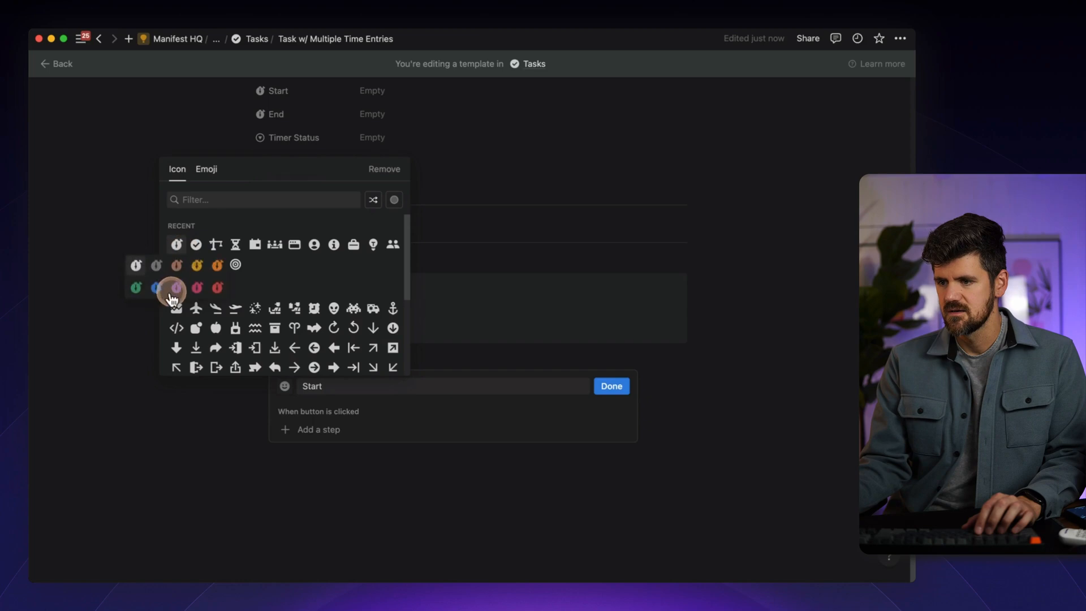
click(138, 290)
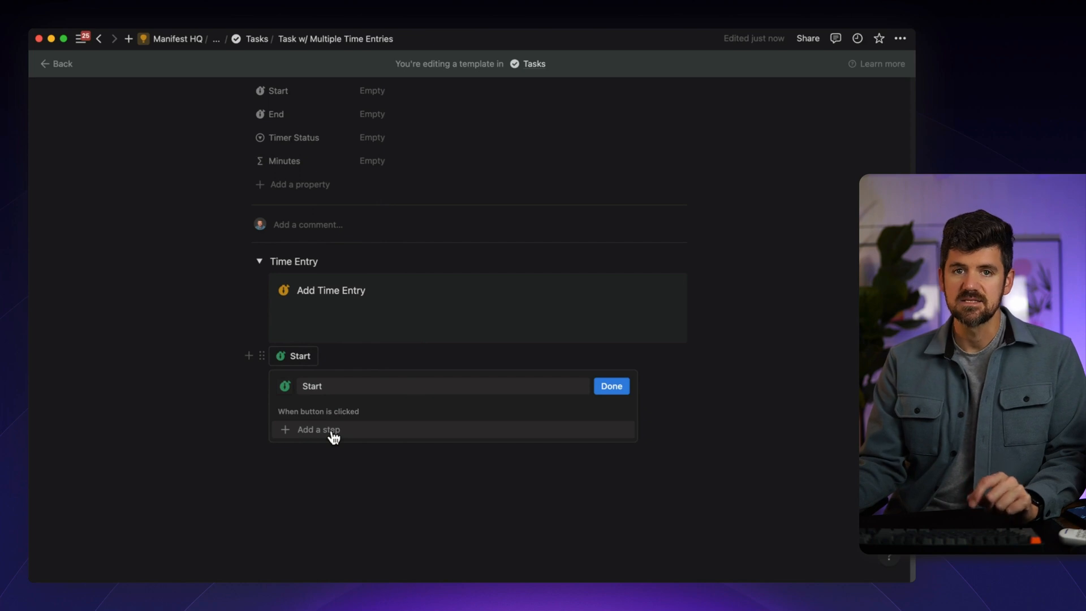
- Give the Start button a step that adds a page named "Time Entry" to the Tasks database
click(331, 431)
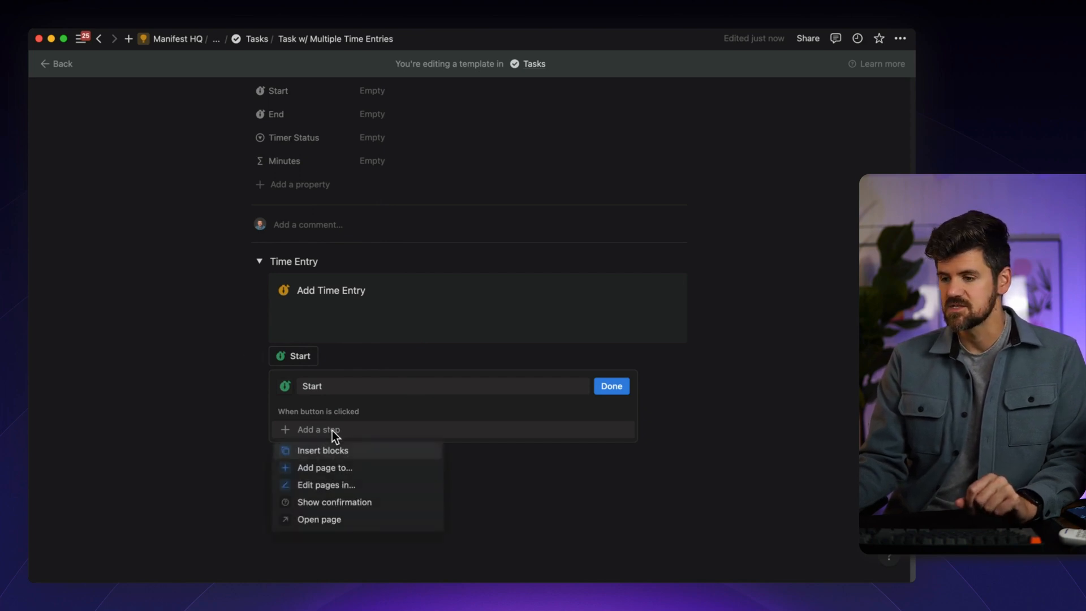
click(321, 468)
click(403, 436)
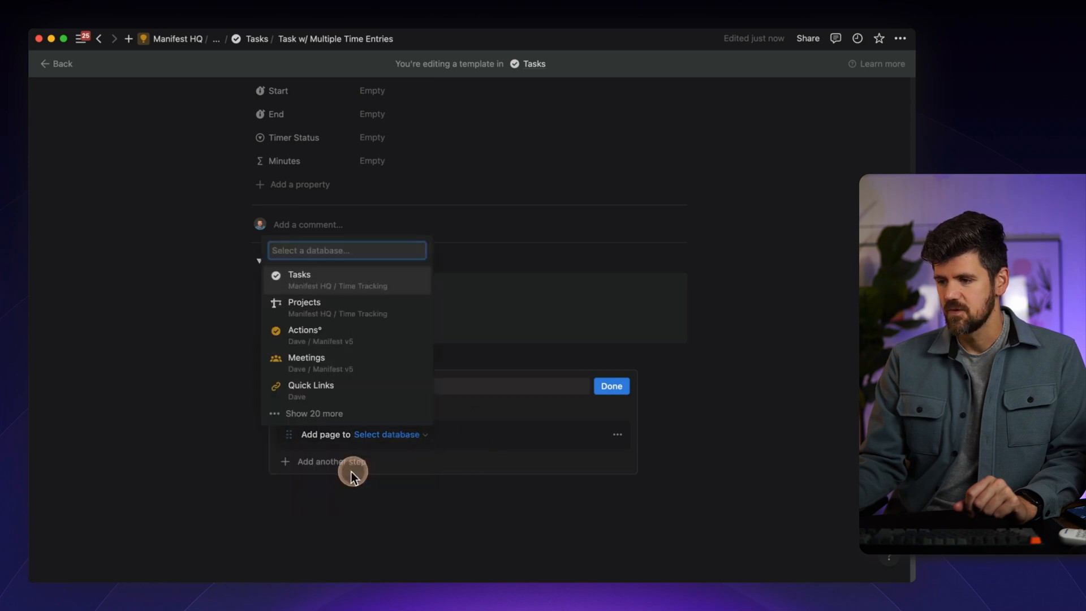
click(317, 285)
click(383, 458)
text(Time Entry)
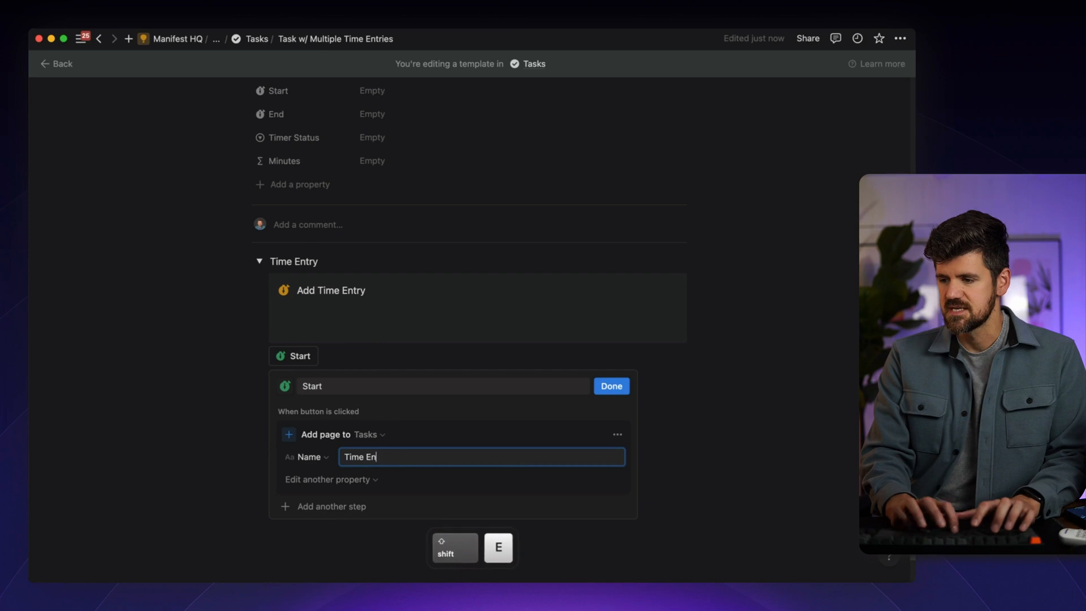
- Add the Master Task* property to the button's add-page step and set it to This page
click(332, 483)
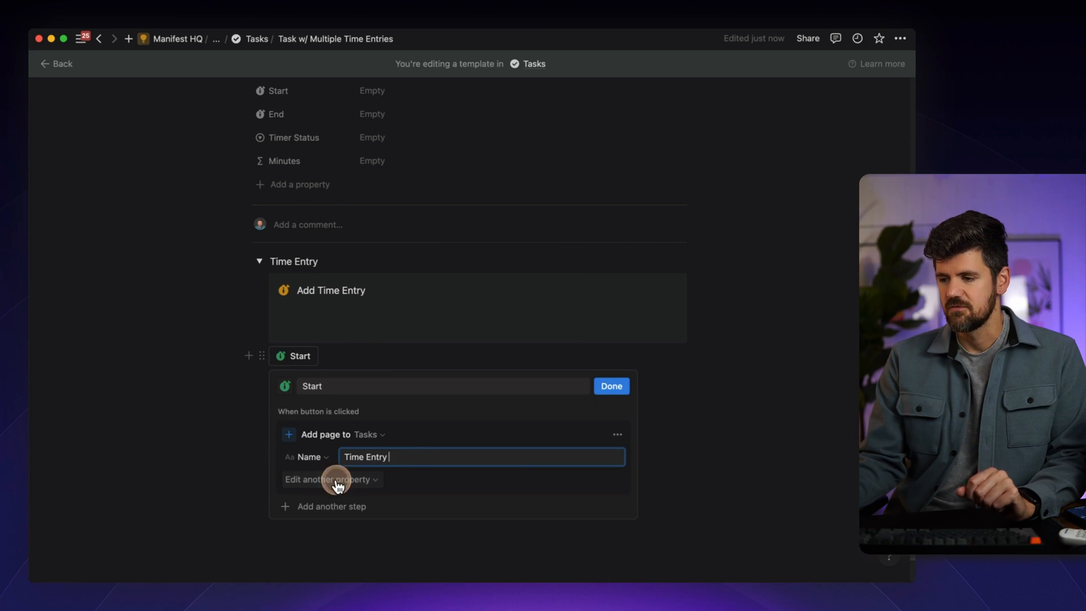
click(337, 481)
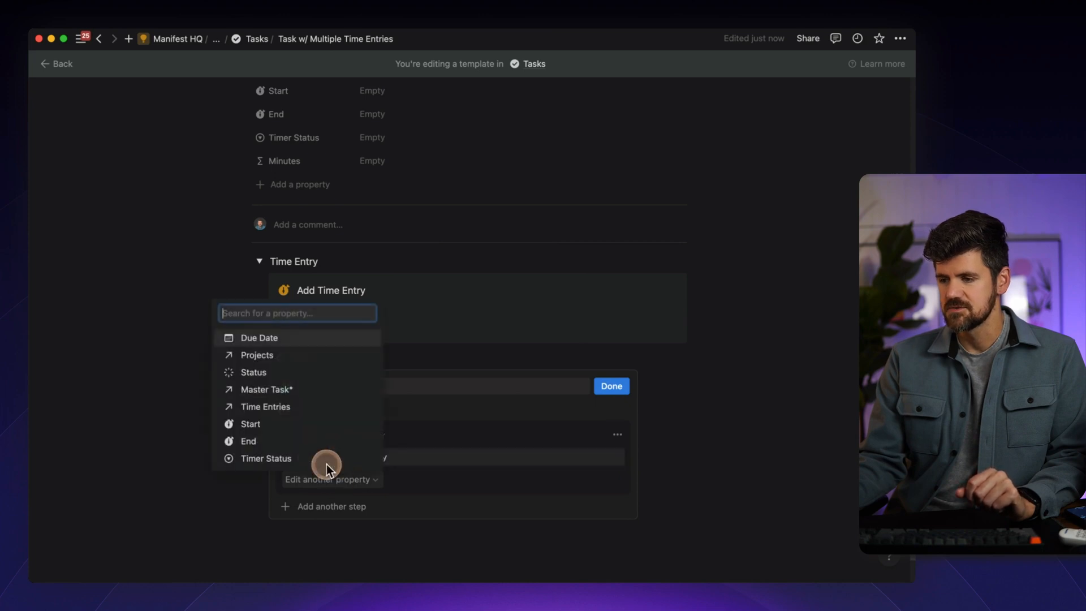
click(267, 396)
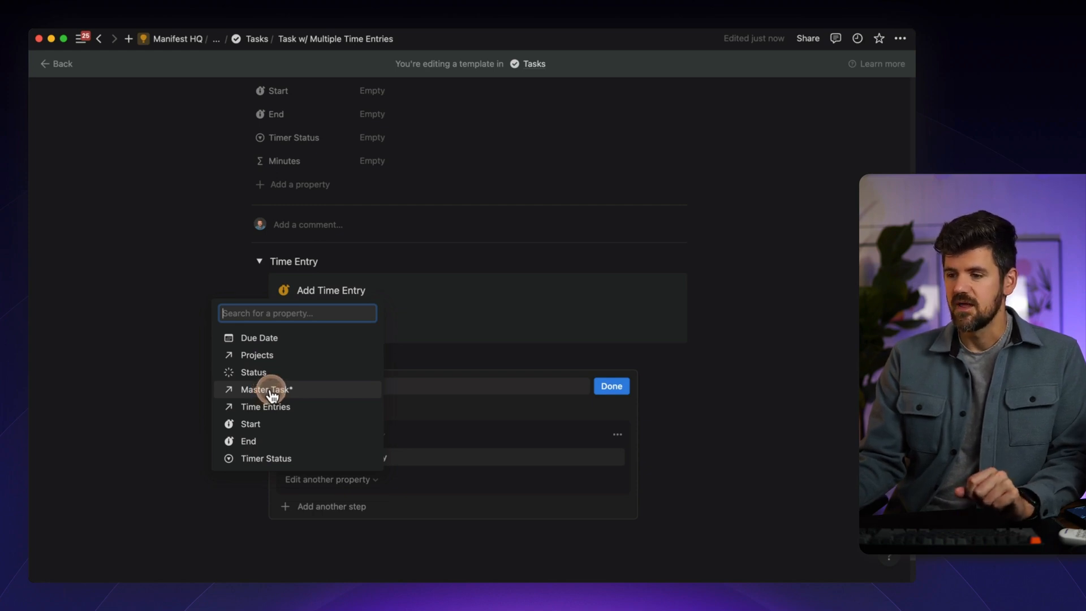
click(270, 391)
click(419, 478)
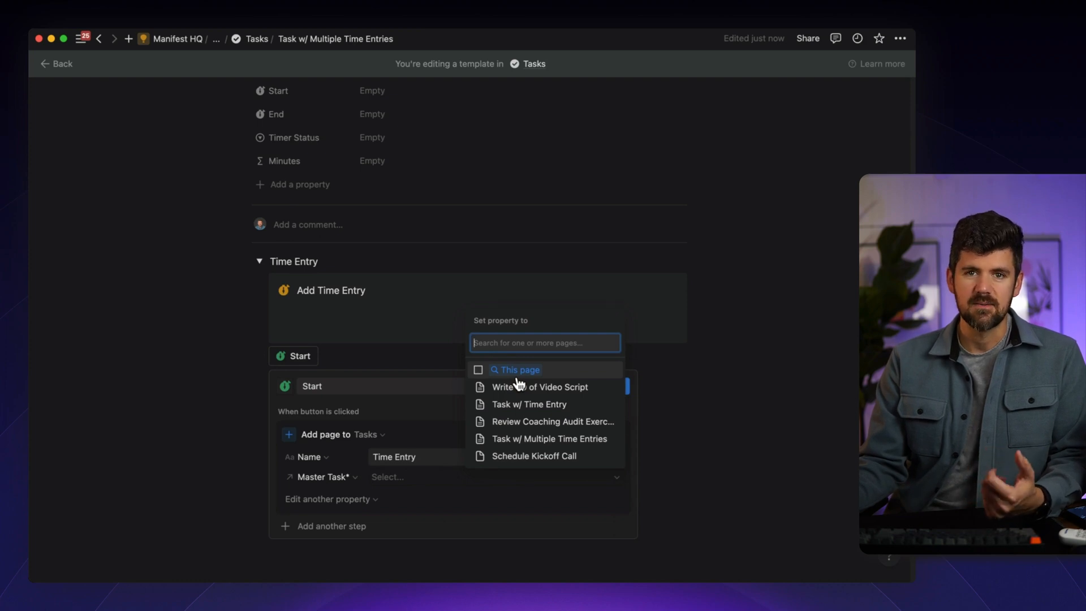
click(517, 373)
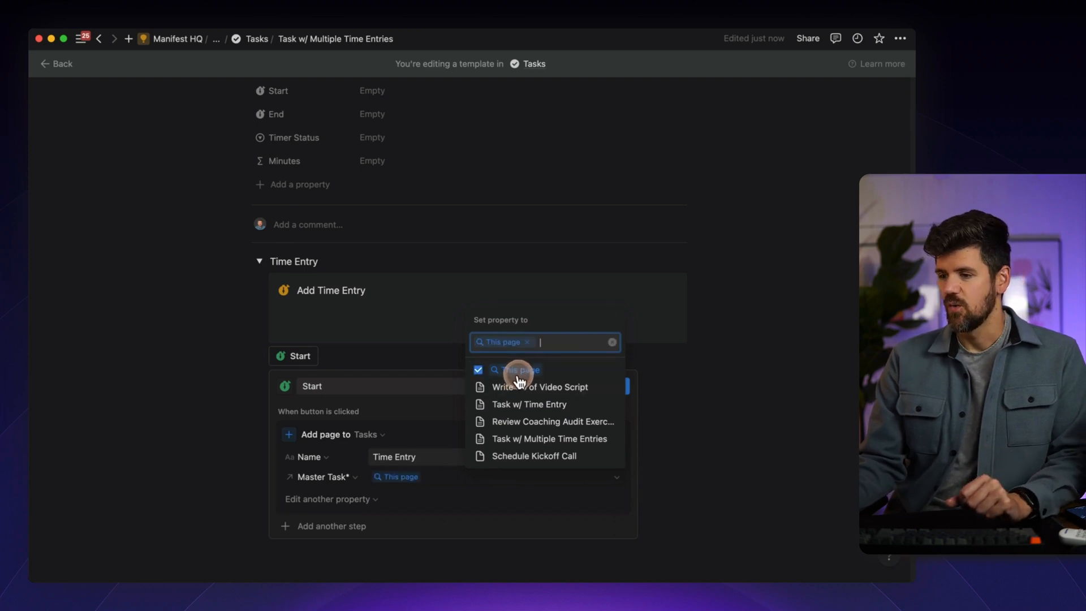
- Add the Timer Status property to the add-page step and set it to Running
click(331, 504)
click(331, 502)
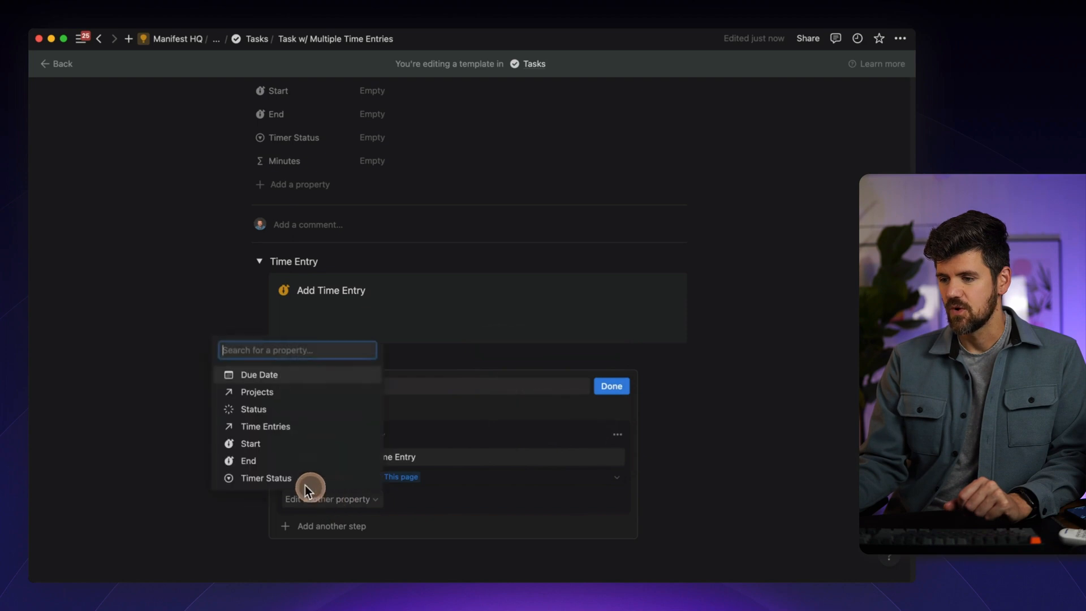
click(279, 478)
click(403, 498)
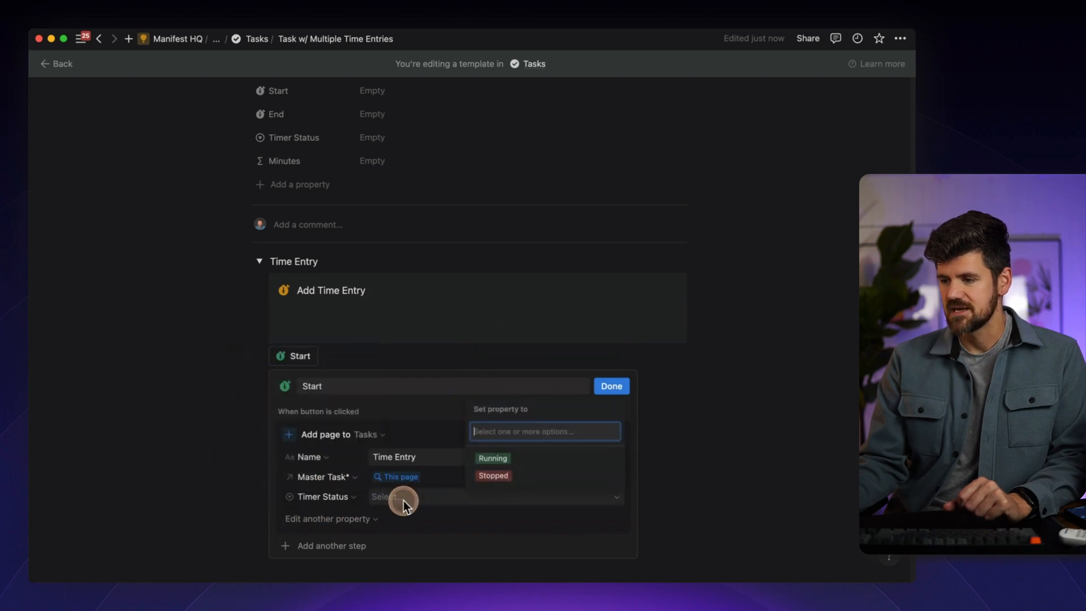
click(523, 453)
- Add the Start property to the add-page step and set it to Now
click(340, 521)
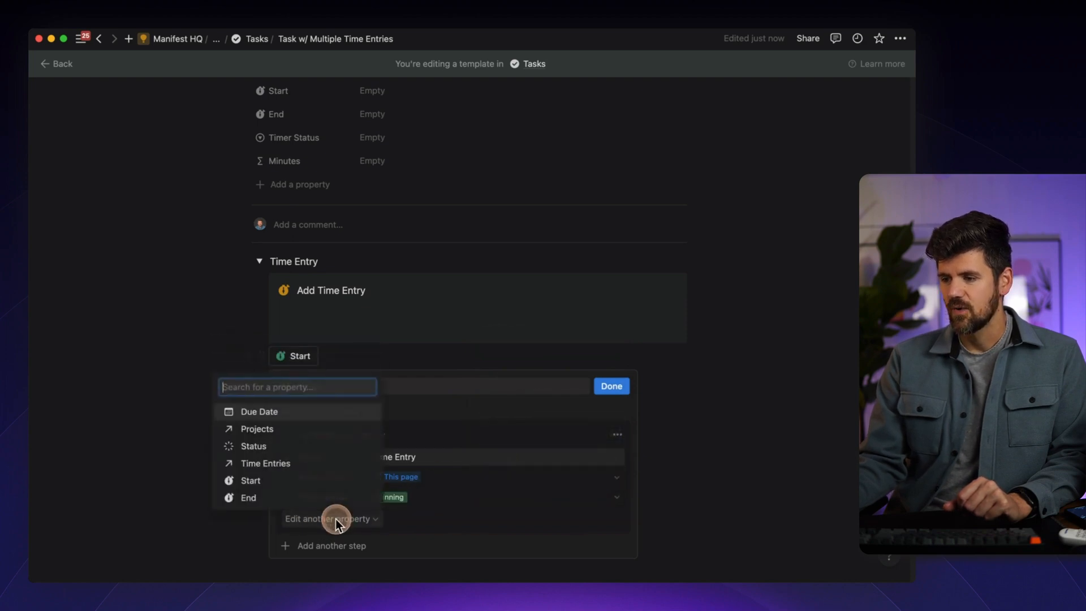
click(284, 482)
click(431, 518)
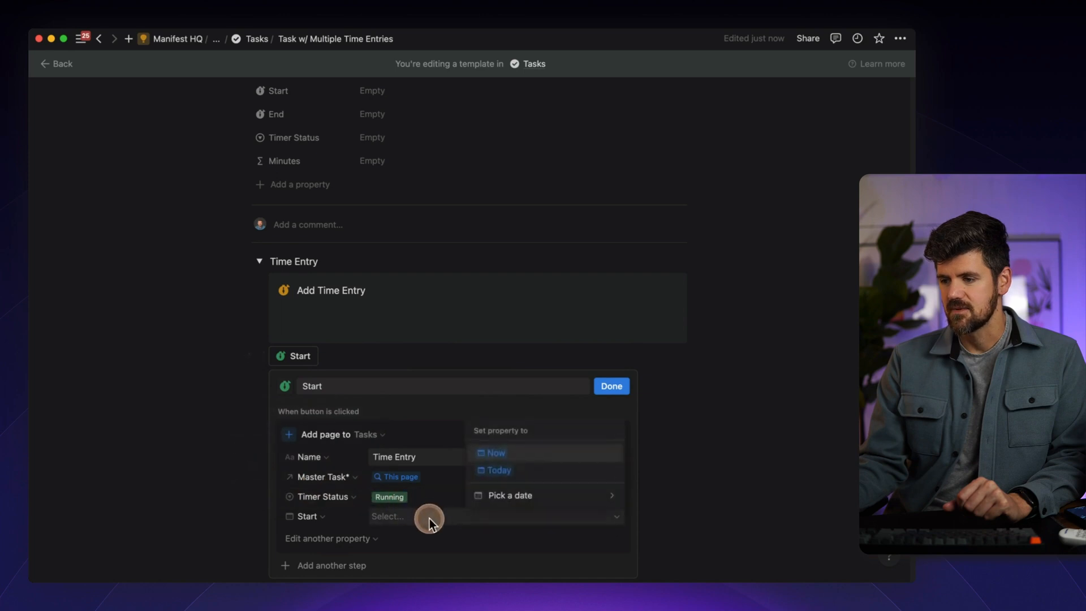
click(519, 455)
scroll(498, 447, down, 2)
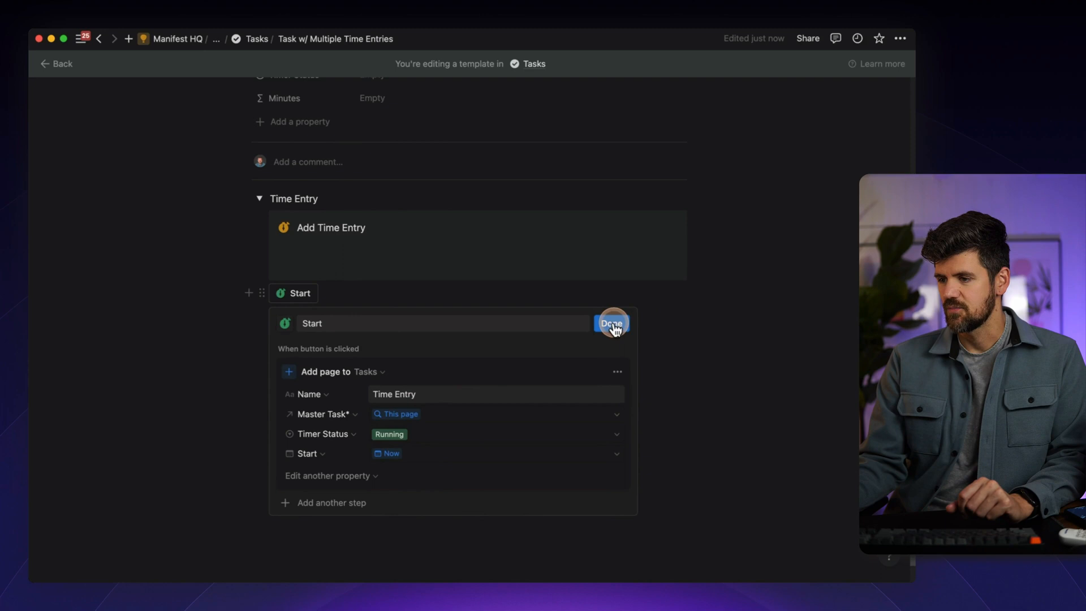
- Finish the Start button's setup and add a second button below it named "Stop"
click(611, 320)
click(371, 479)
text(/button)
key(Return)
click(340, 505)
click(465, 466)
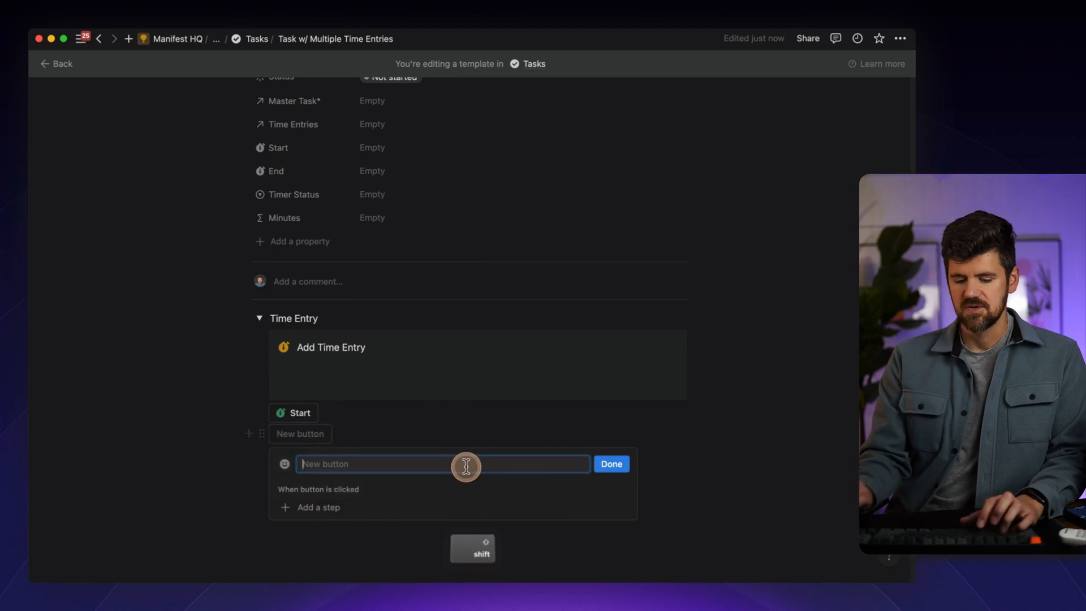
text(Stop)
- Give the Stop button the stopwatch icon in red
click(286, 466)
mouse_move(179, 327)
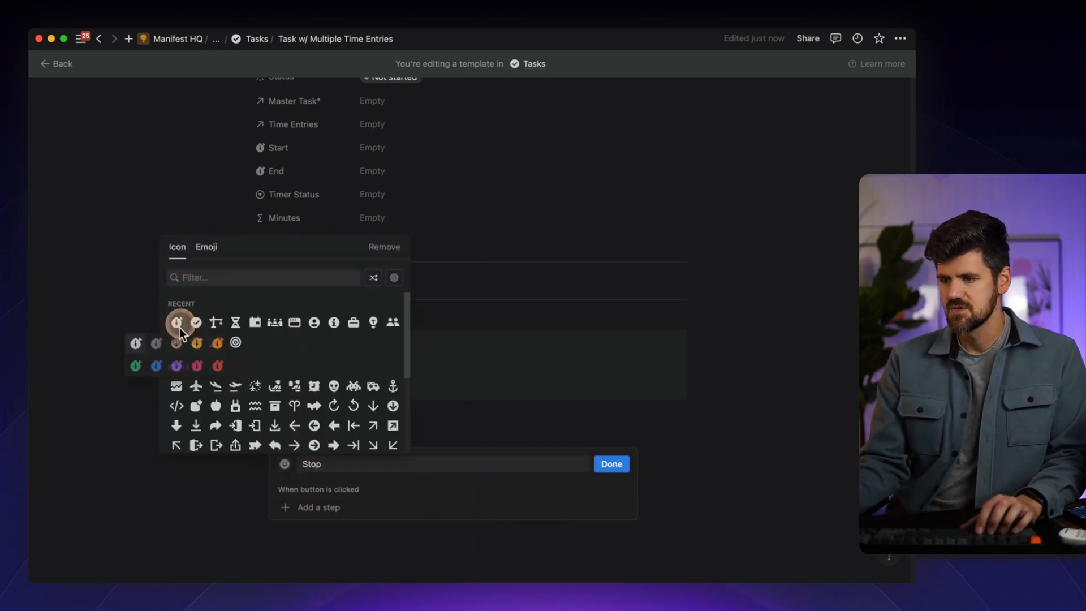
click(222, 366)
- Give the Stop button a step that edits pages in the Tasks database
scroll(324, 484, down, 1)
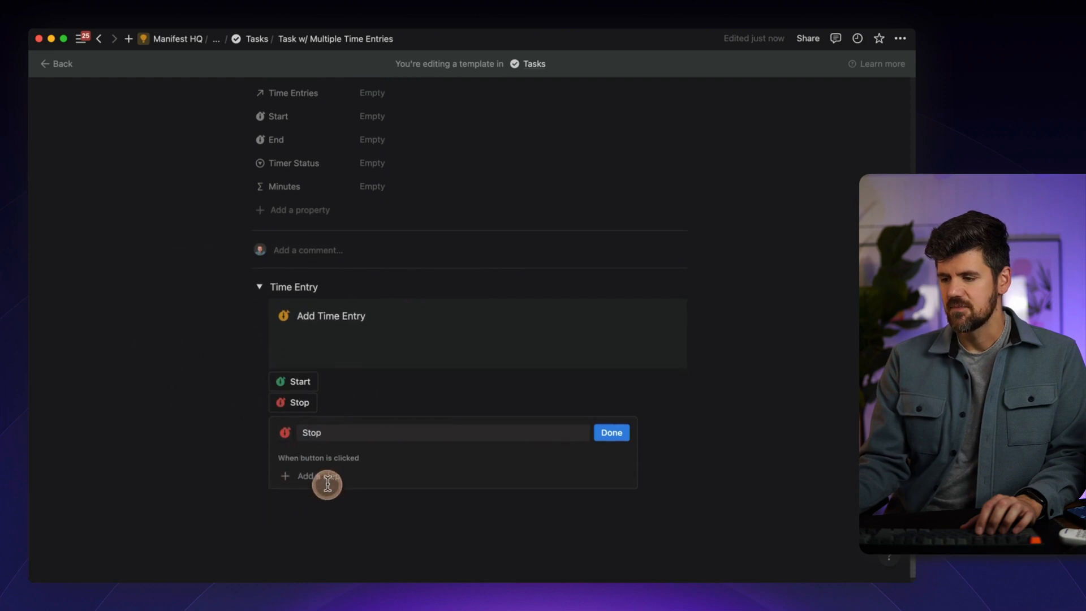
click(331, 478)
click(351, 419)
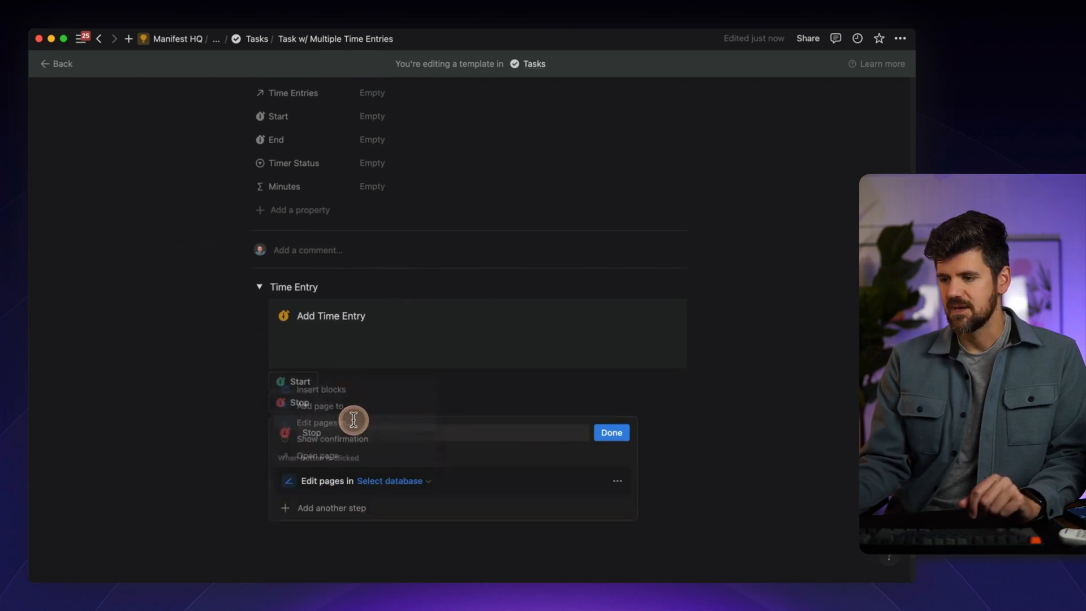
click(410, 484)
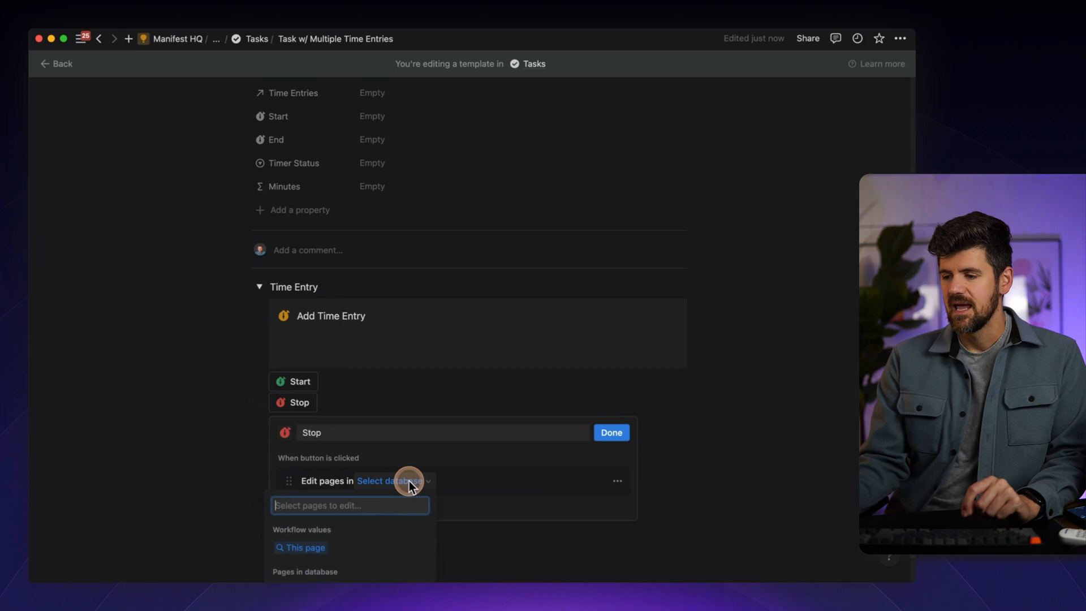
click(482, 479)
click(419, 481)
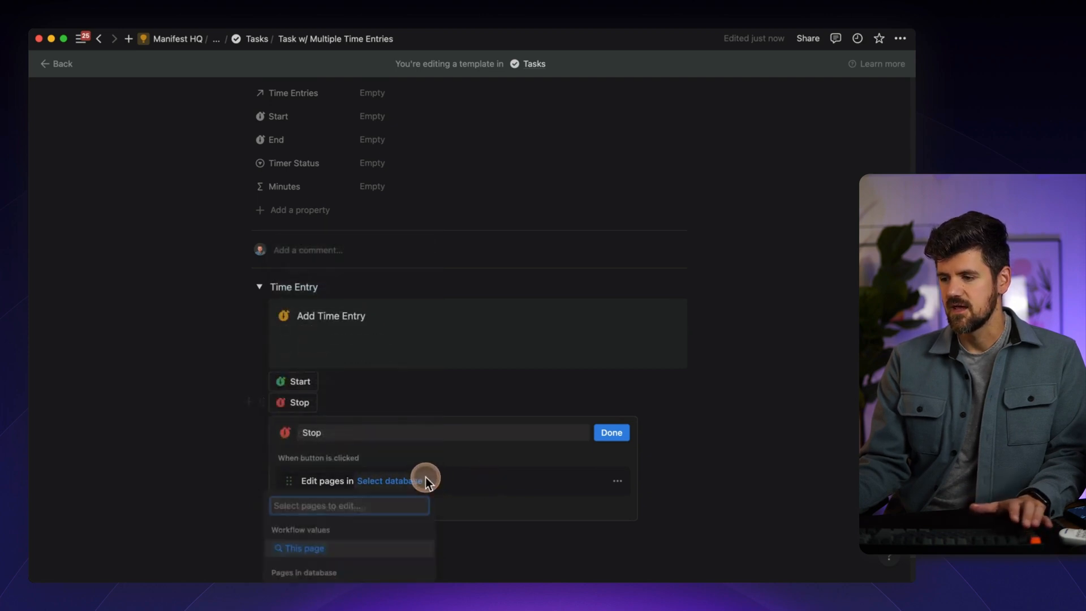
click(328, 315)
- Filter the pages to edit in the Stop button's step to those where Timer Status is Running
scroll(481, 438, down, 4)
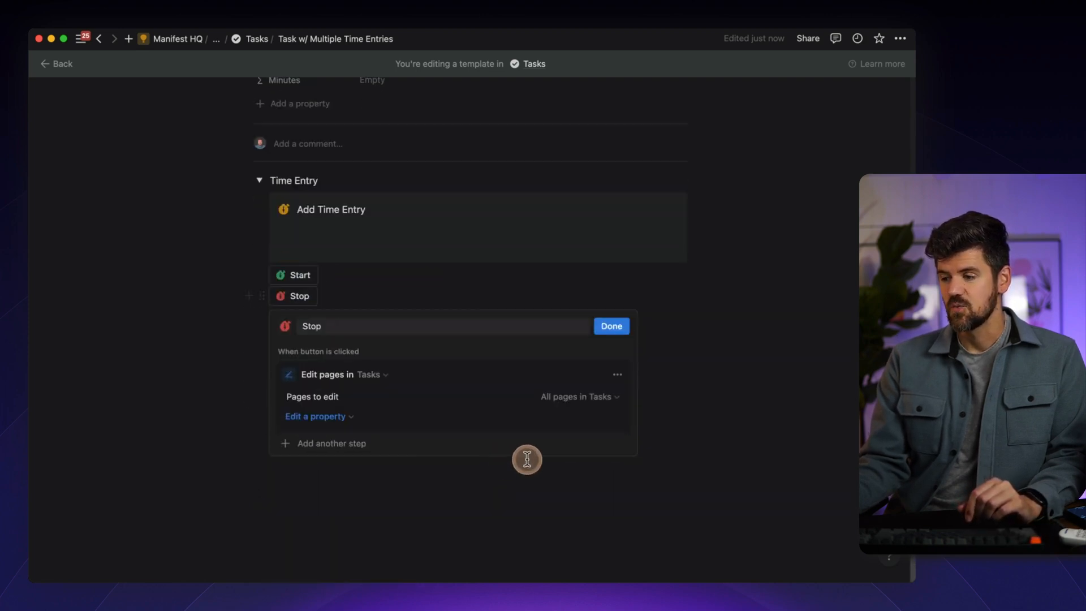
scroll(532, 452, down, 1)
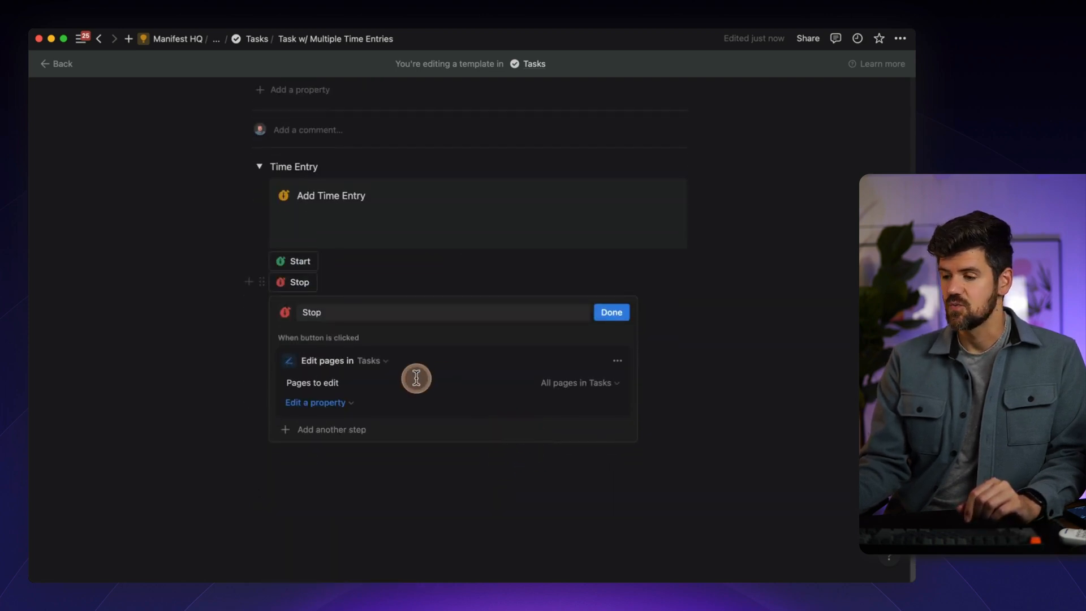
click(587, 384)
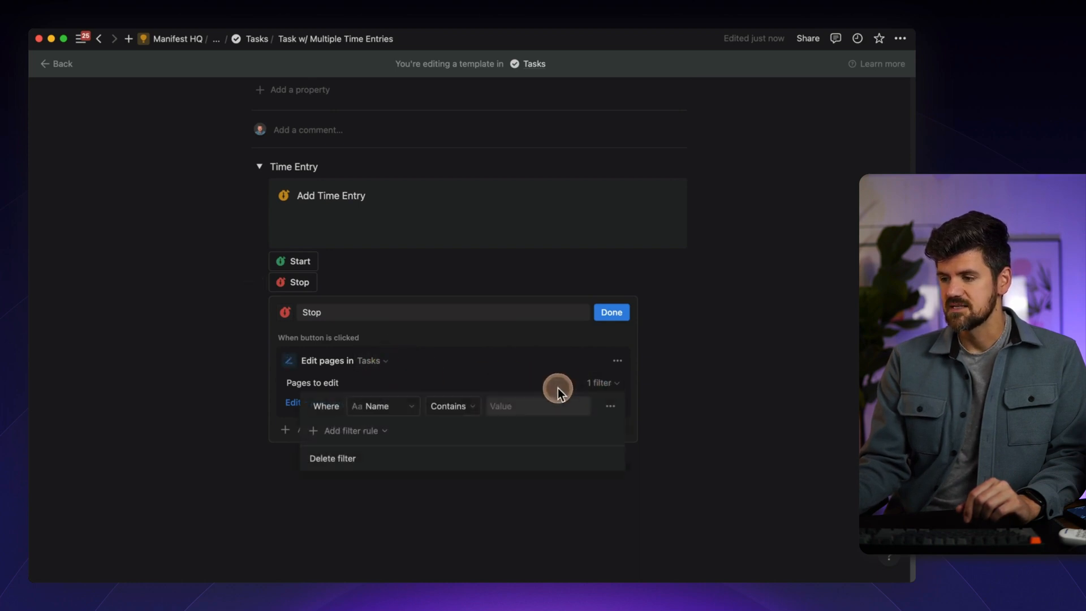
click(372, 409)
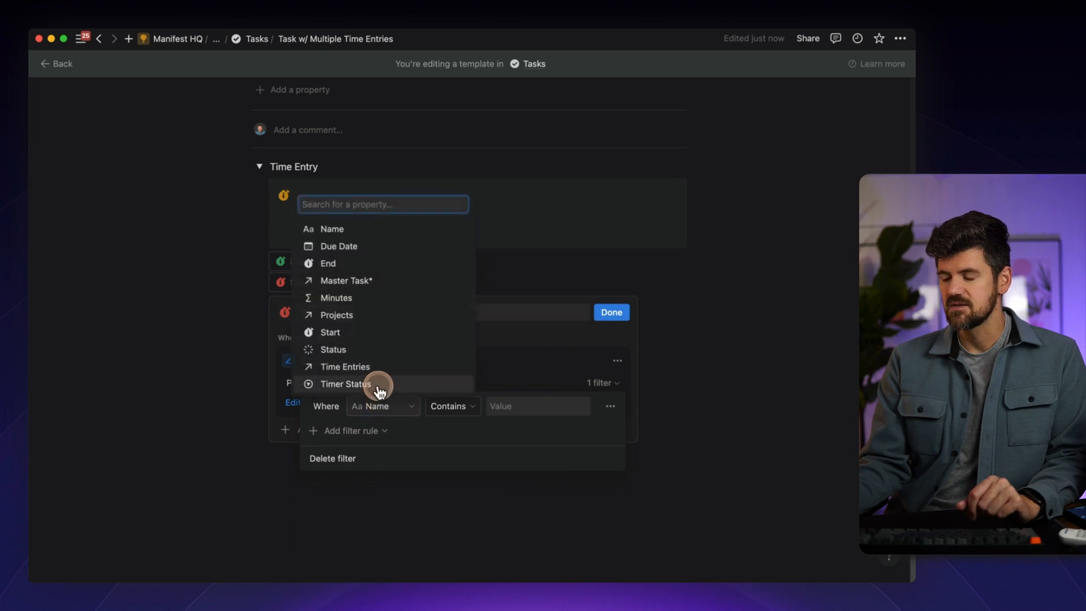
click(369, 383)
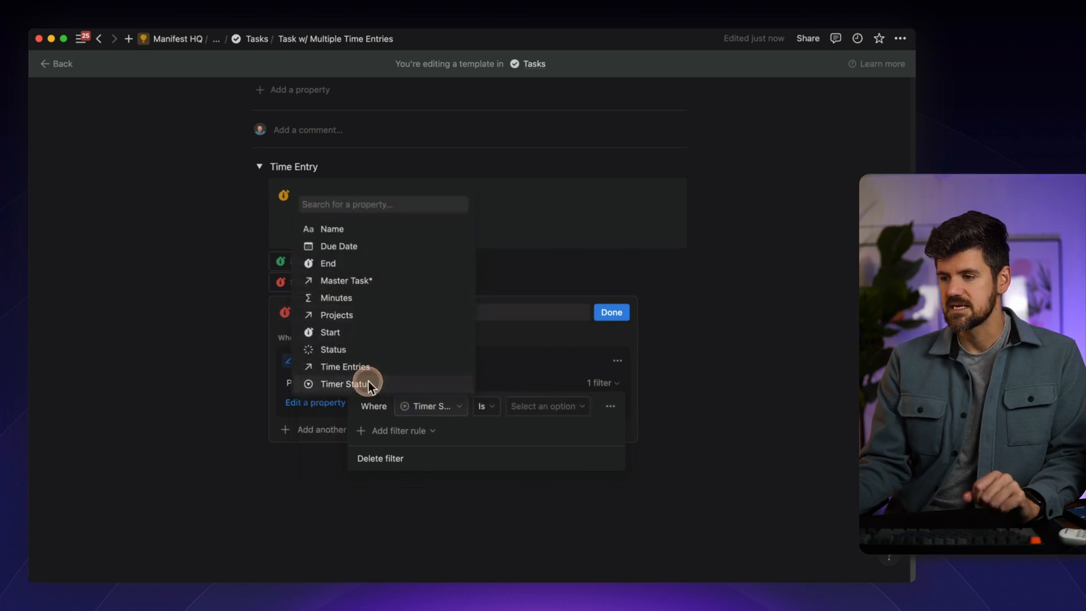
click(535, 406)
click(540, 462)
key(Escape)
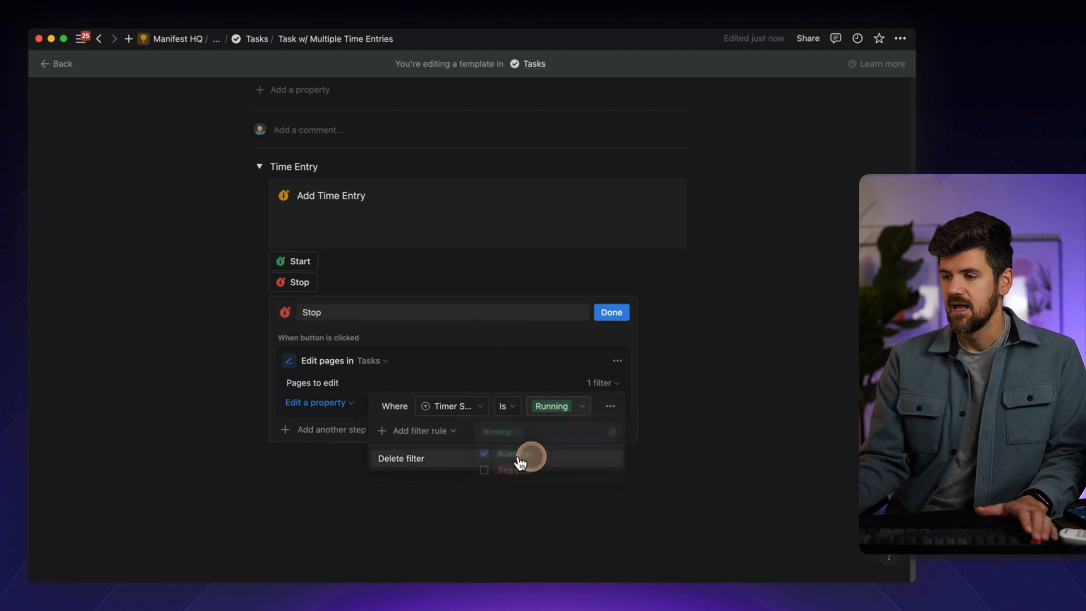
click(331, 404)
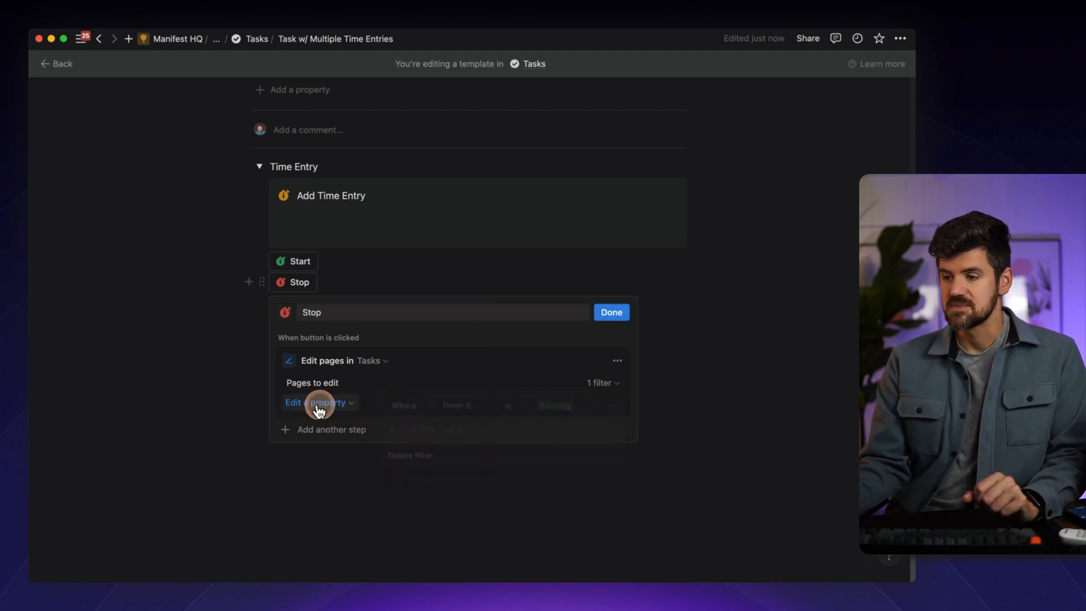
- Add the Timer Status property to the edit-pages step and set it to Stopped
click(316, 403)
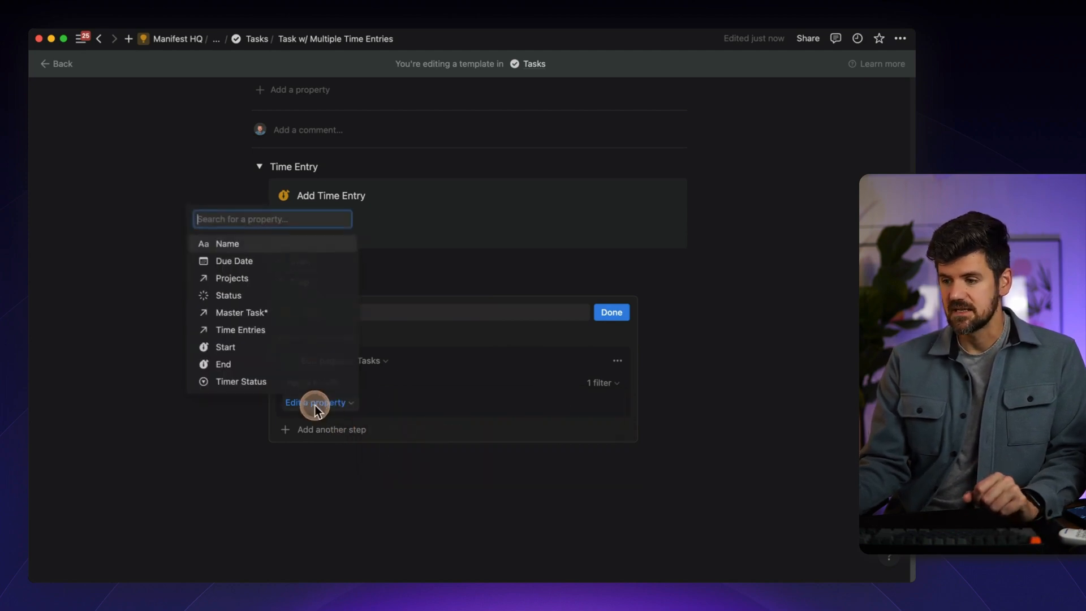
click(262, 382)
click(430, 410)
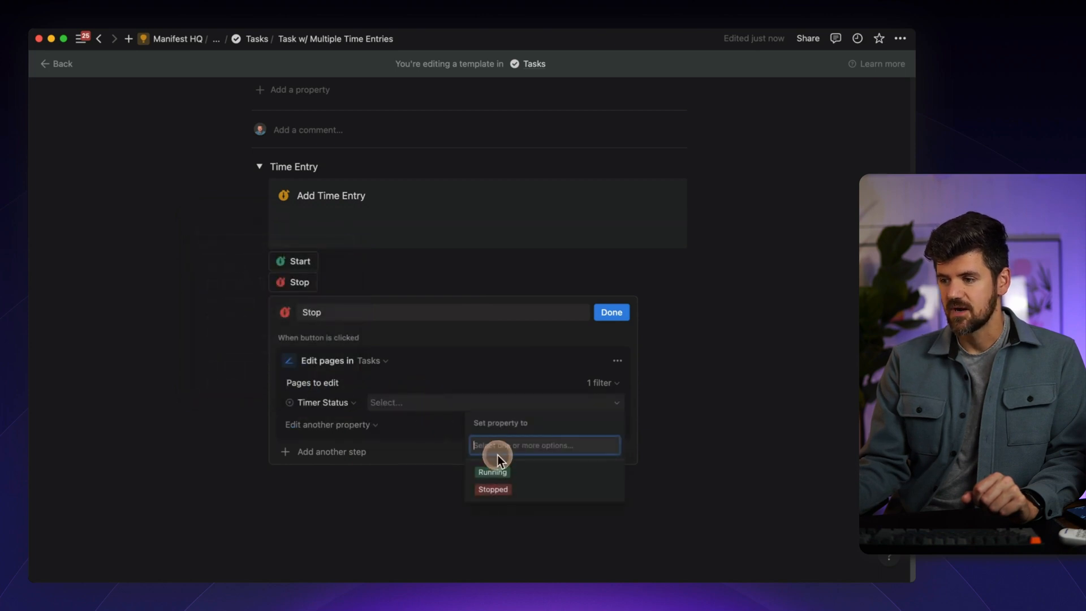
click(501, 489)
- Add the End property to the edit-pages step, set it to Now, and finish the Stop button's setup
click(311, 424)
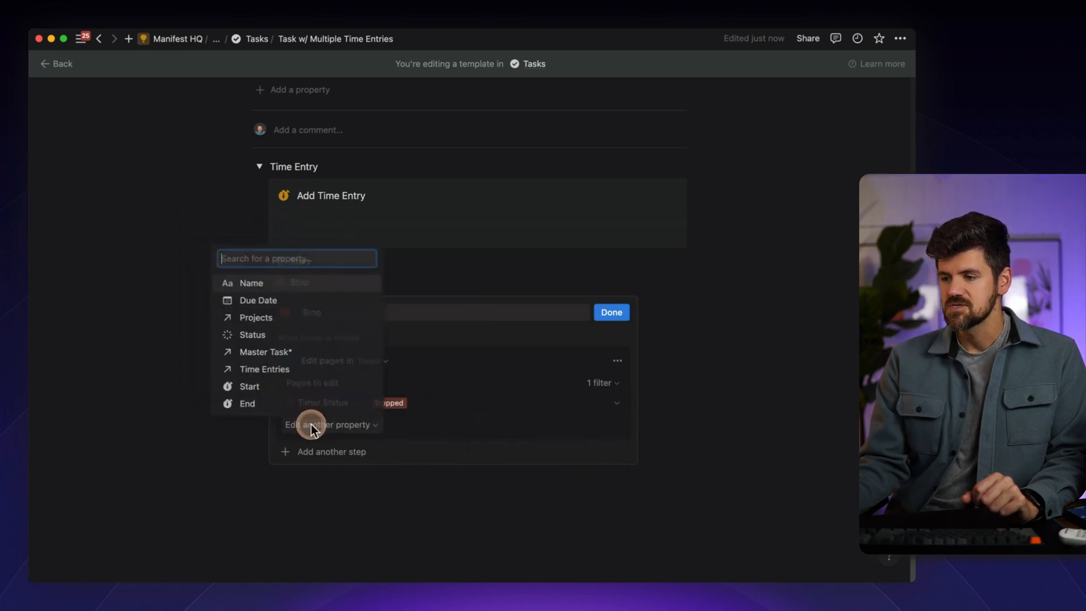
click(266, 406)
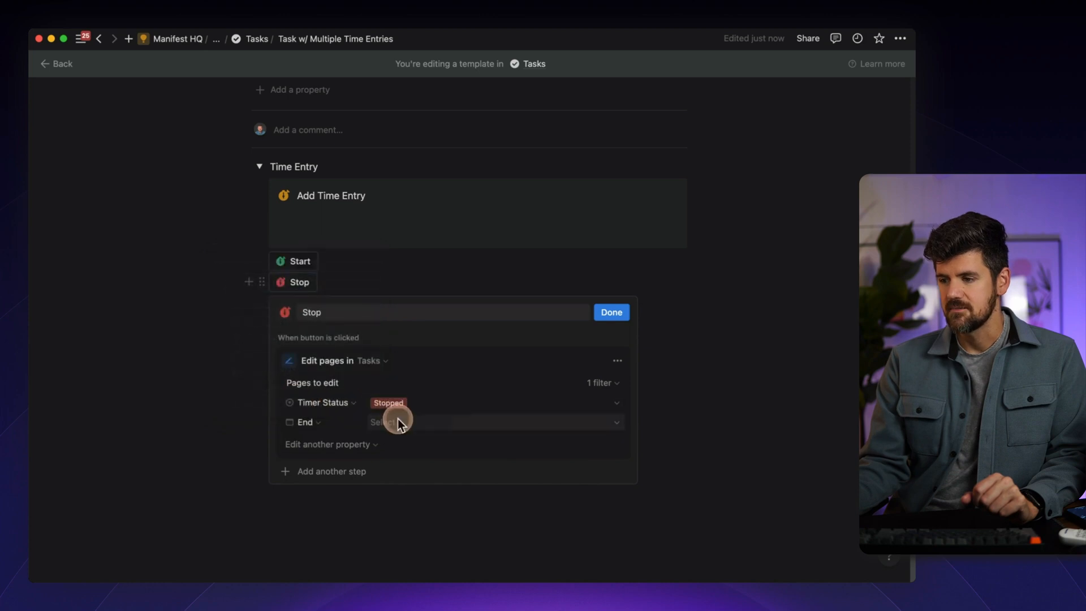
click(395, 419)
click(509, 470)
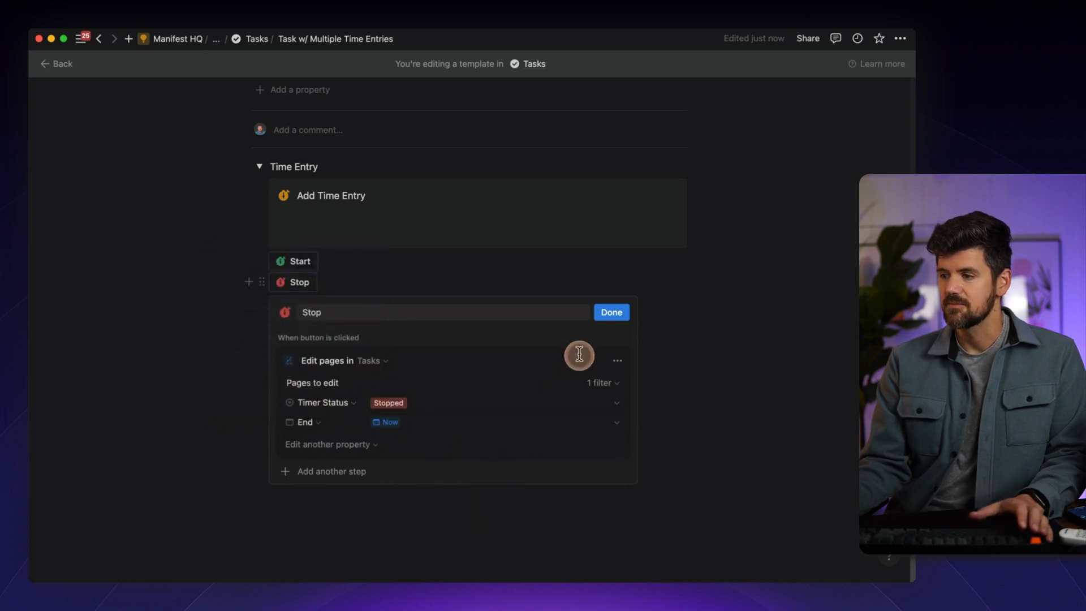
click(611, 313)
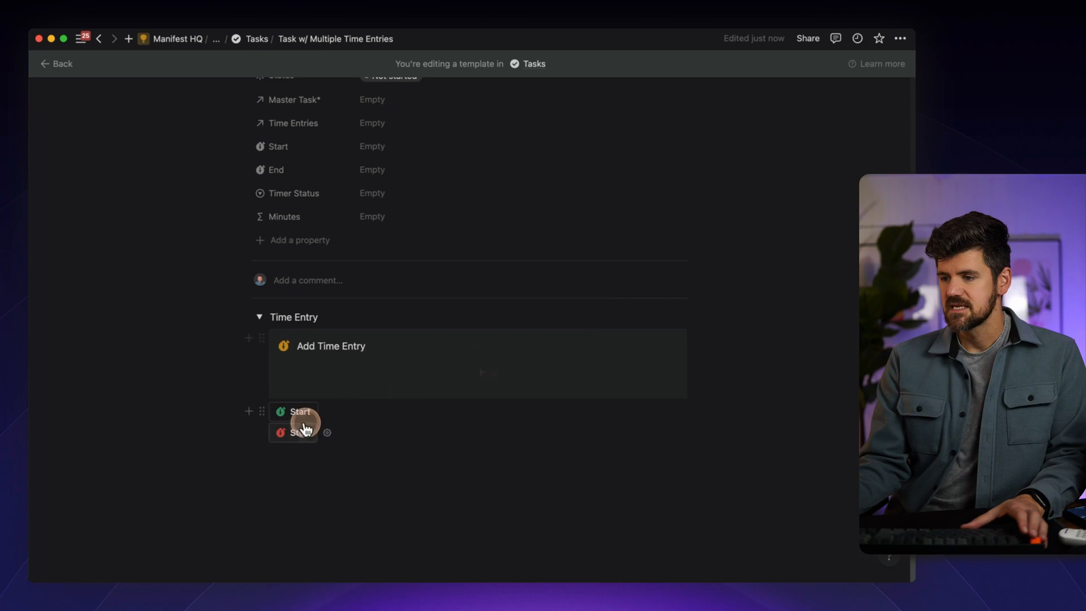
- Move the Start and Stop buttons side by side into the Add Time Entry callout and remove the empty line beneath them
drag(260, 411, 314, 371)
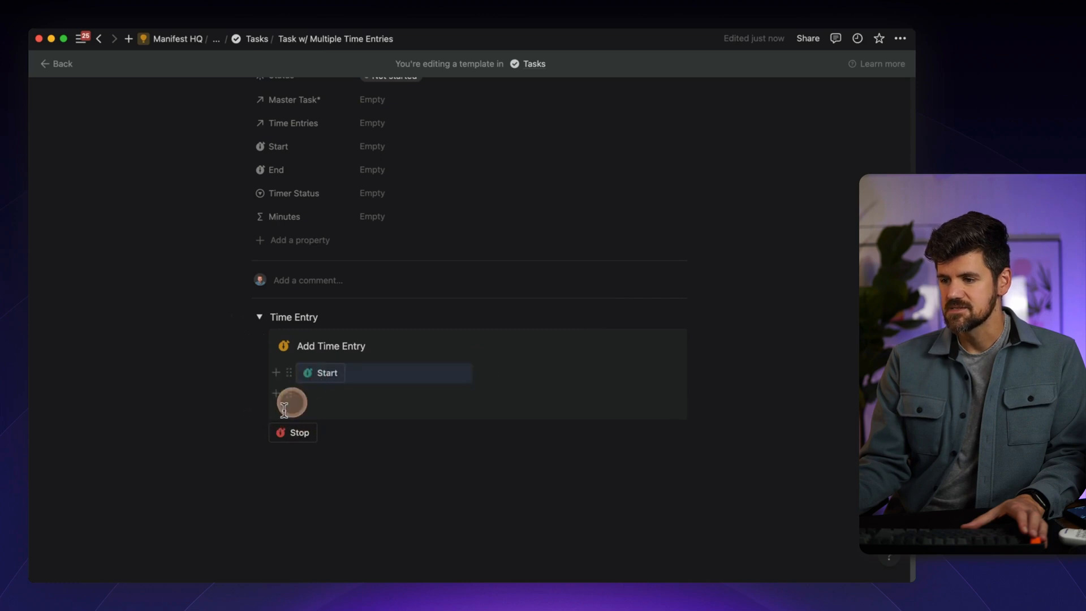
drag(262, 433, 514, 365)
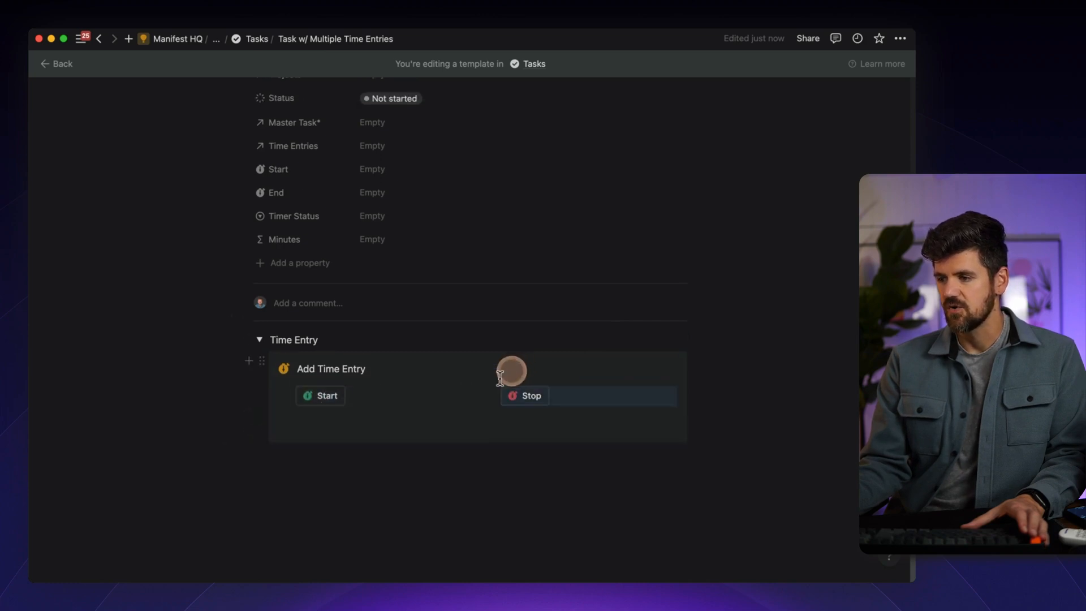
click(562, 419)
key(BackSpace)
key(BackSpace)
- Insert a linked view of the Tasks database below the callout, using a new empty table view
click(367, 467)
key(BackSpace)
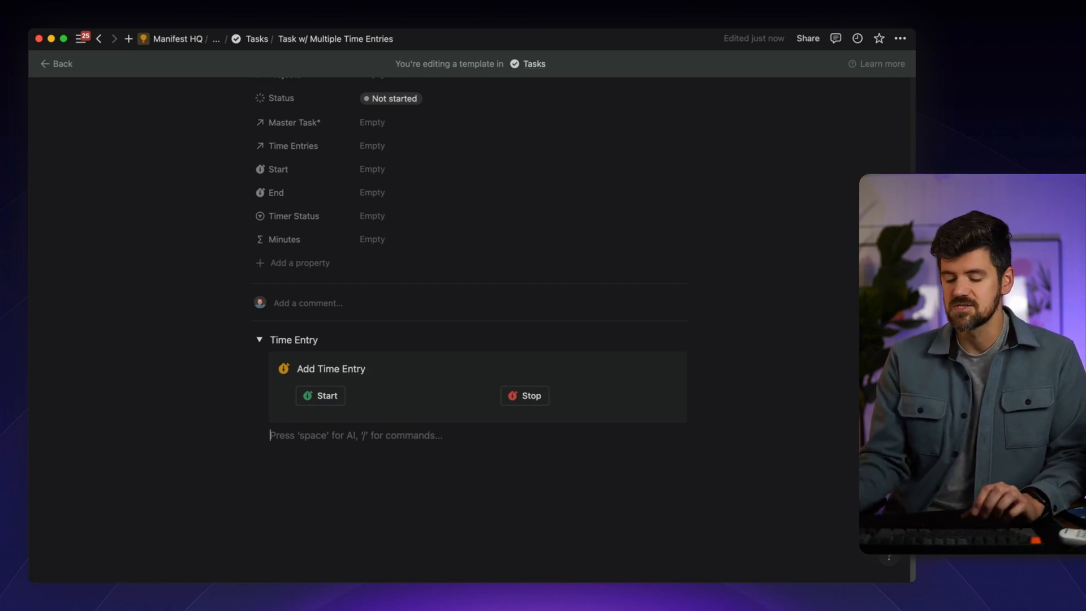
text(/linked)
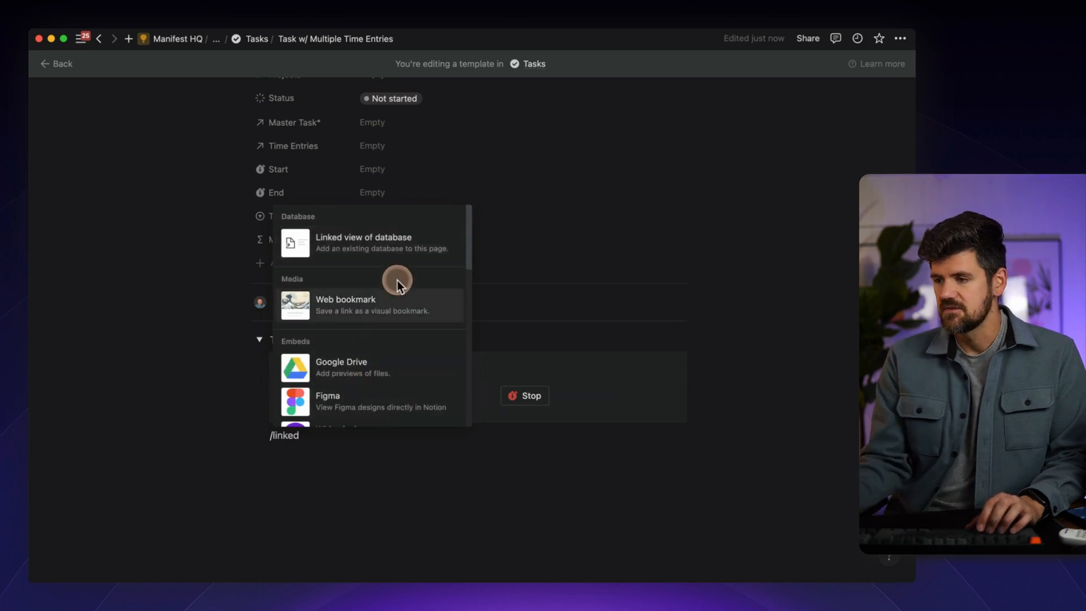
click(395, 243)
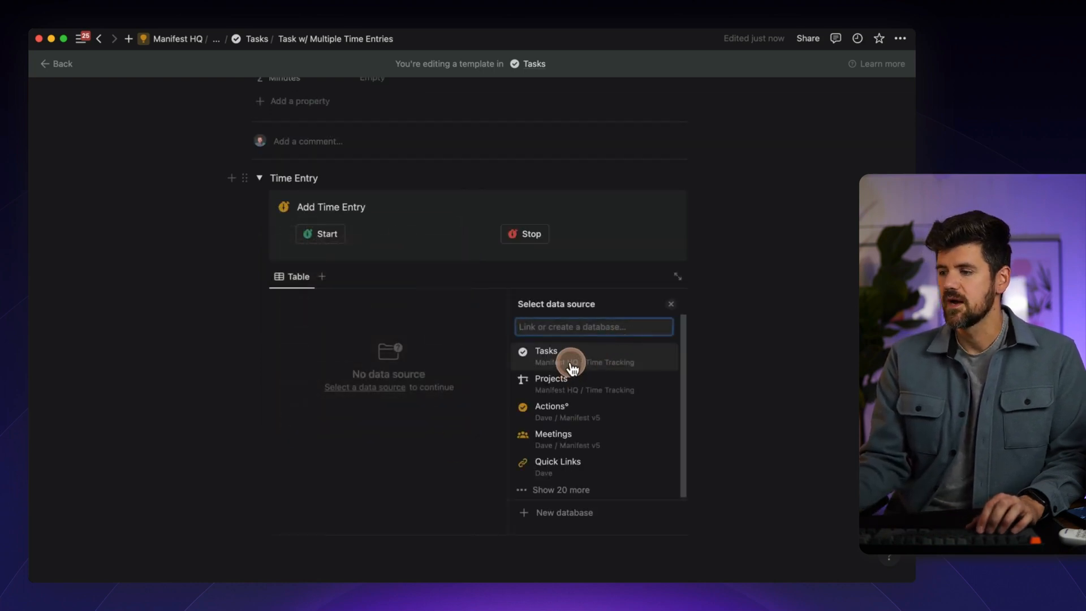
click(572, 365)
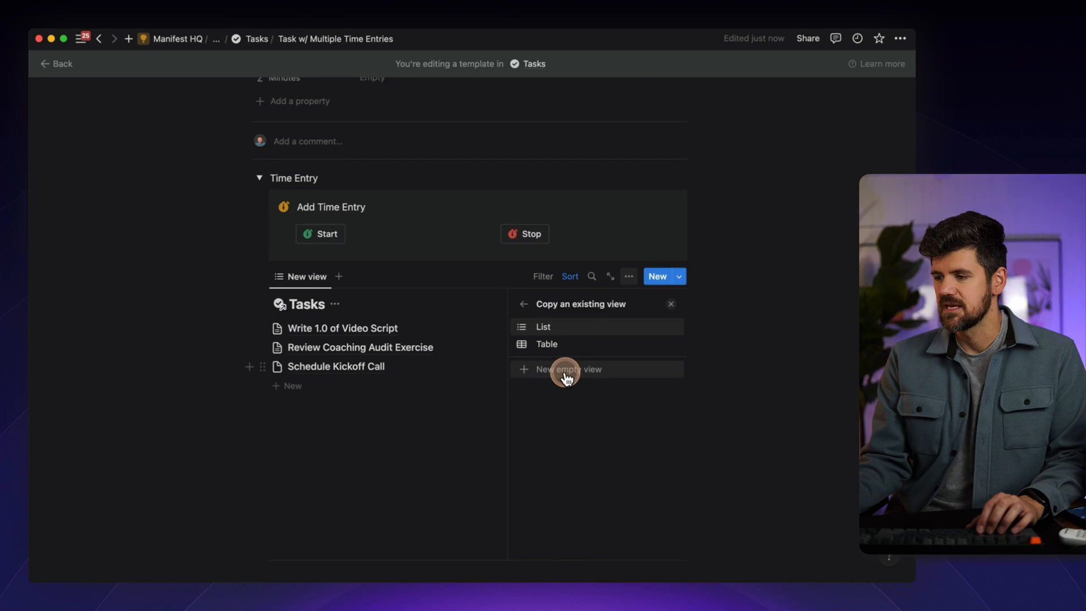
click(567, 375)
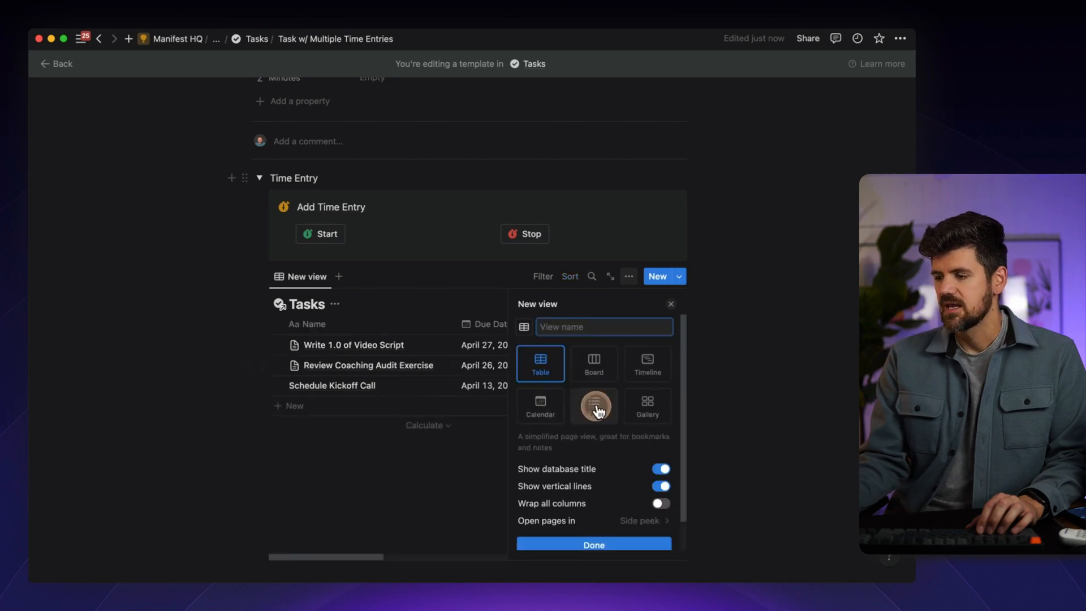
- Turn off the database title and vertical lines in the new table view and close its settings
click(662, 470)
click(662, 487)
click(662, 487)
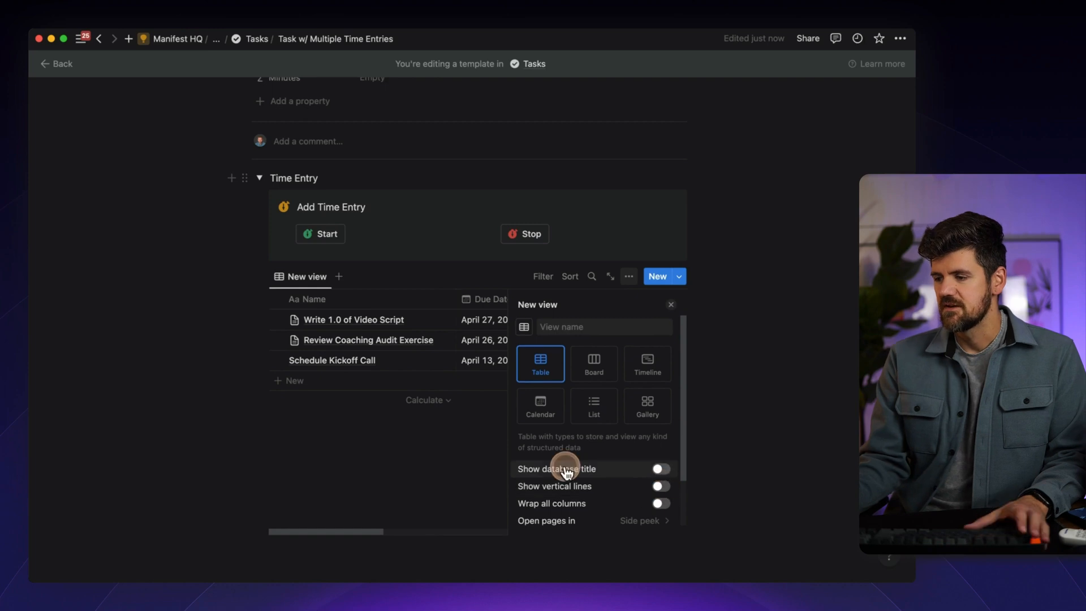
key(Escape)
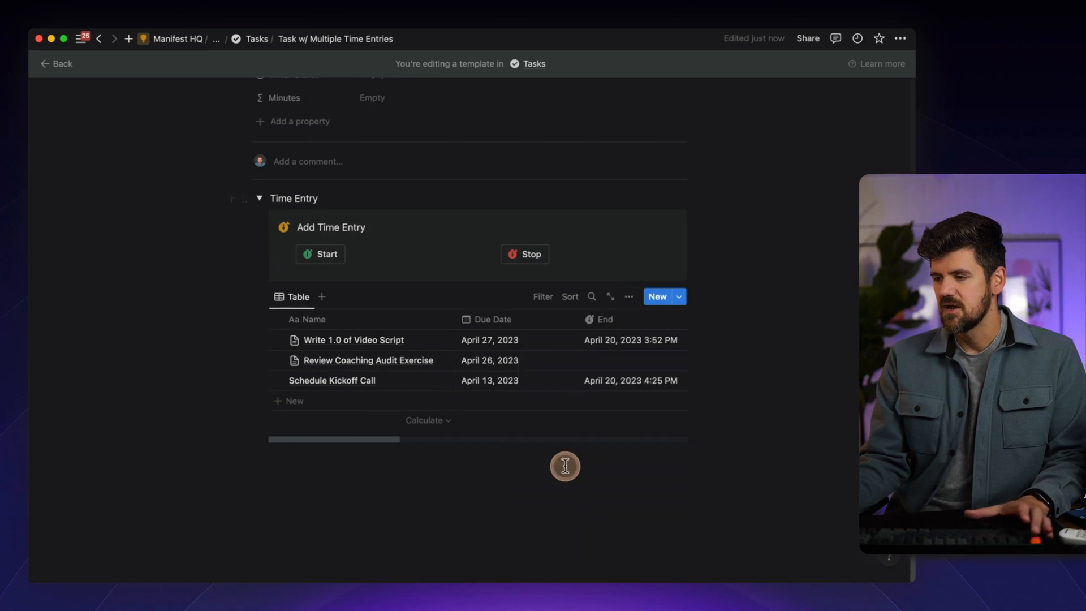
- Filter the table to Master Task* containing Task w/ Multiple Time Entries, save it for everyone, and collapse the filter bar
click(544, 298)
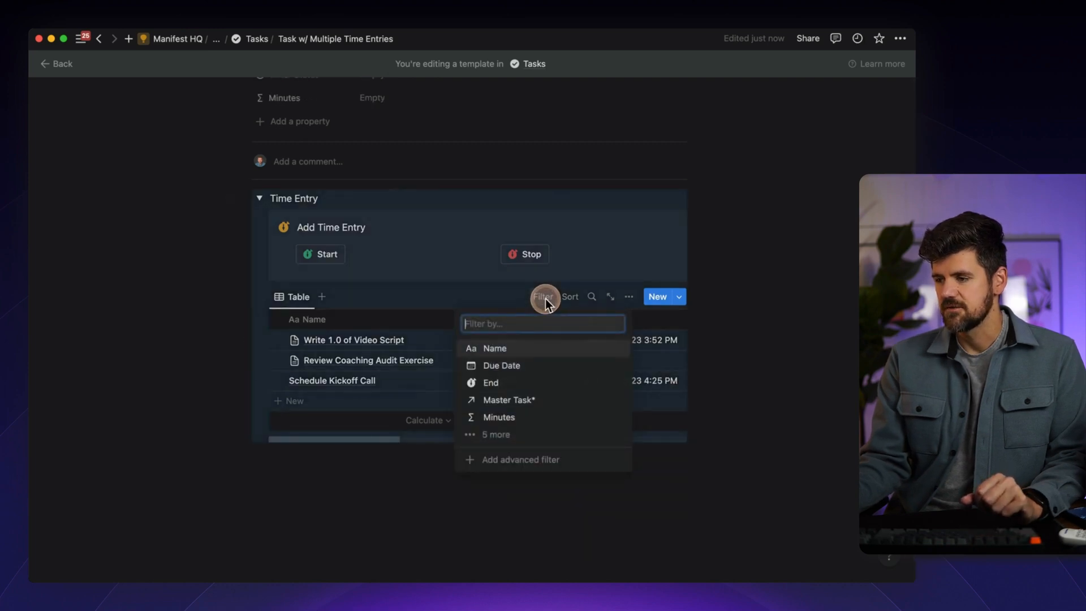
click(525, 400)
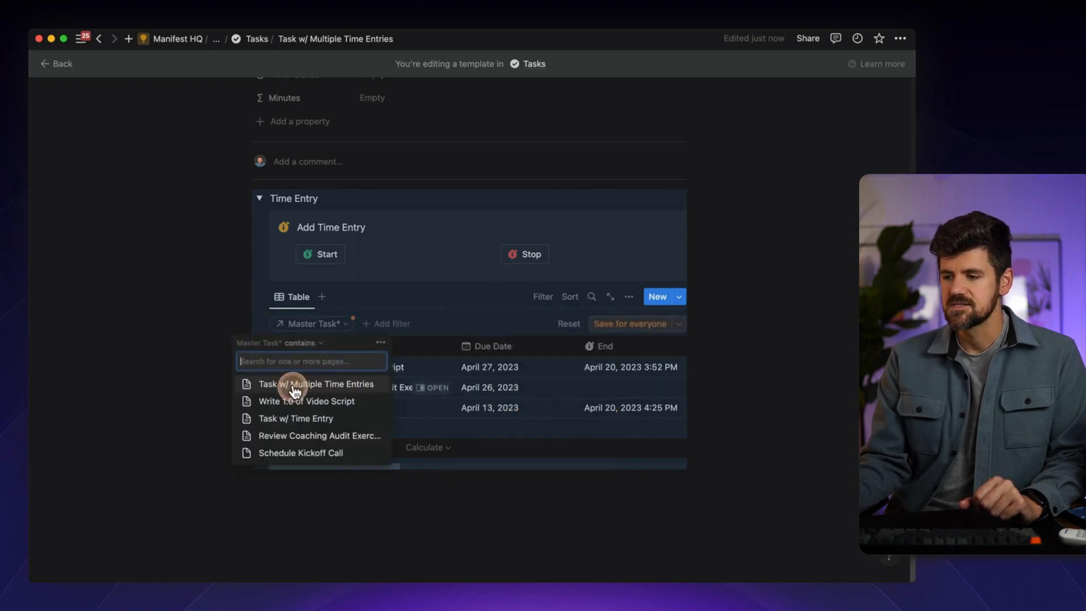
click(294, 390)
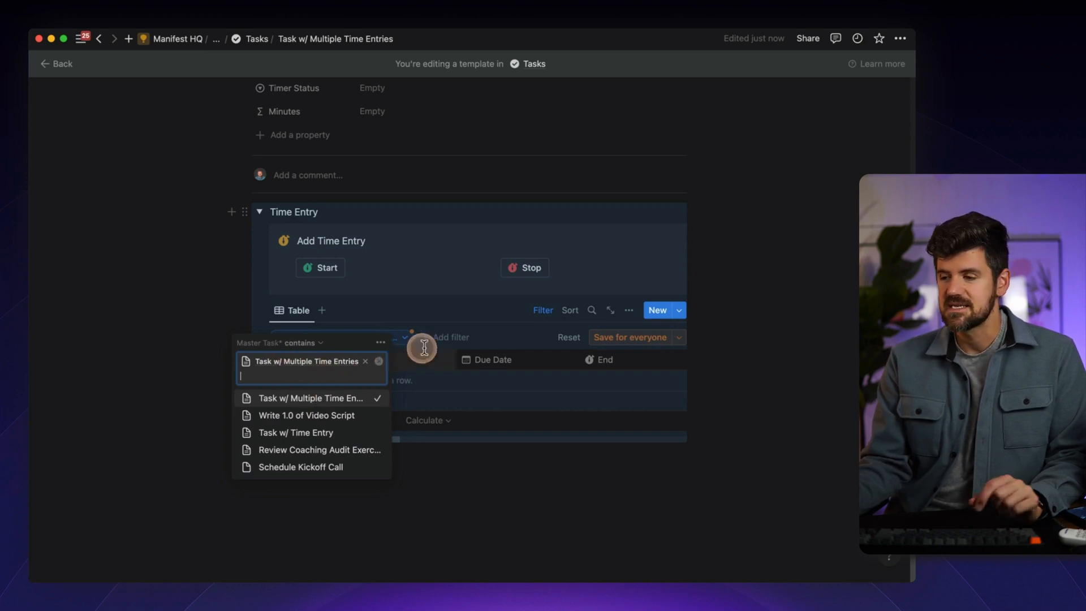
click(620, 339)
click(628, 338)
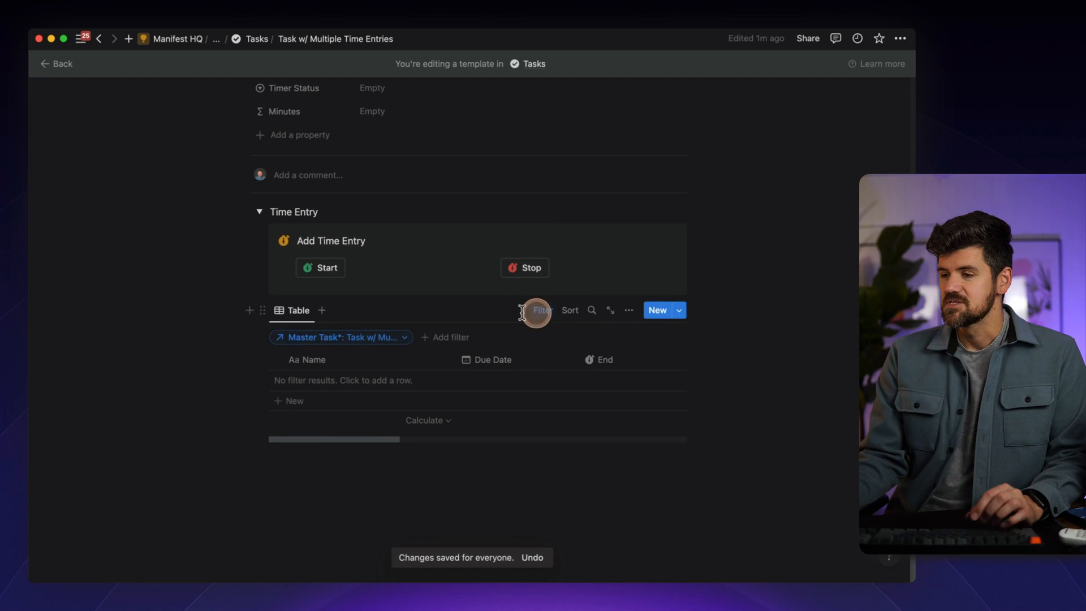
click(546, 315)
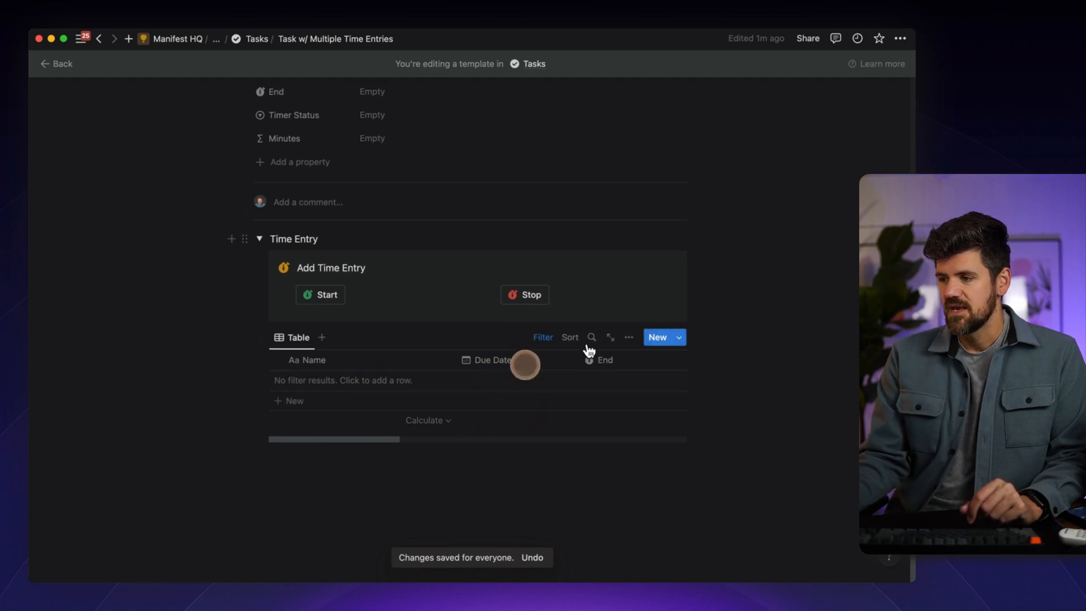
- Hide all properties in the linked table, show only Minutes and Start beside Name, and close the view options
click(637, 338)
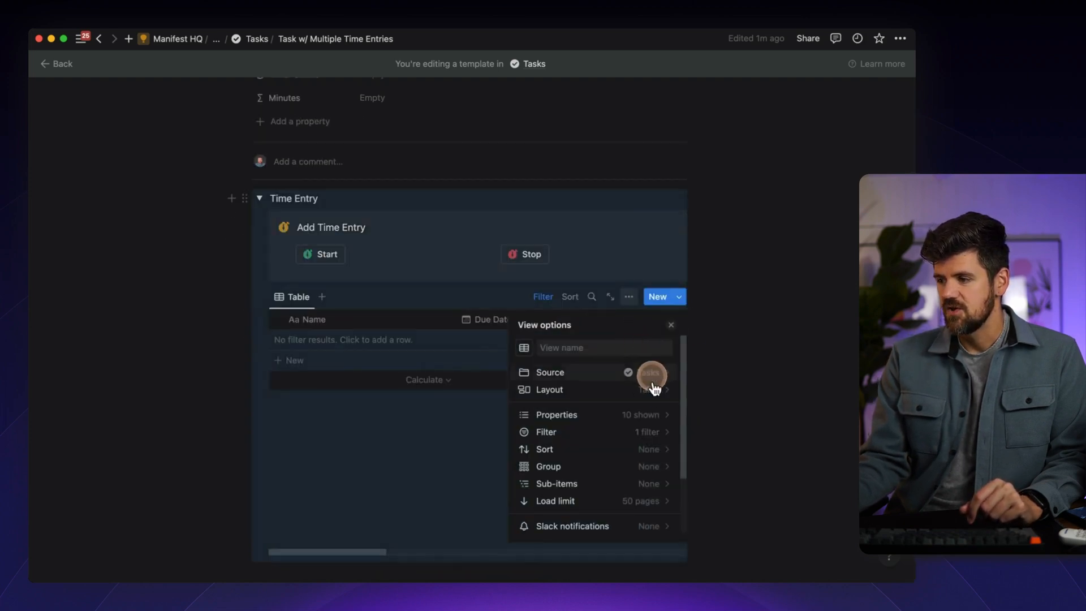
click(651, 416)
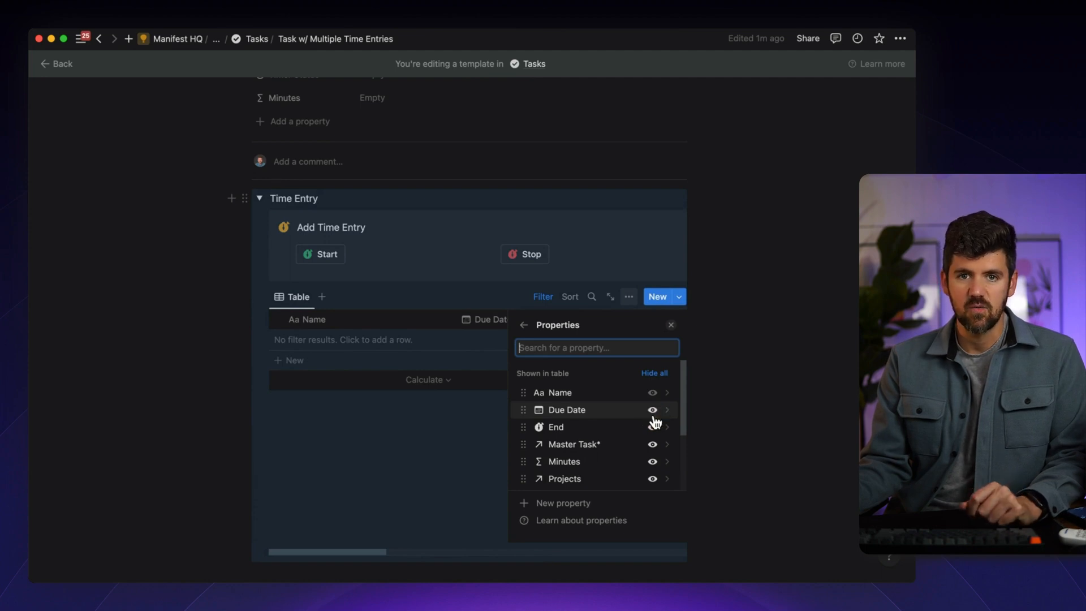
click(656, 373)
scroll(655, 399, down, 3)
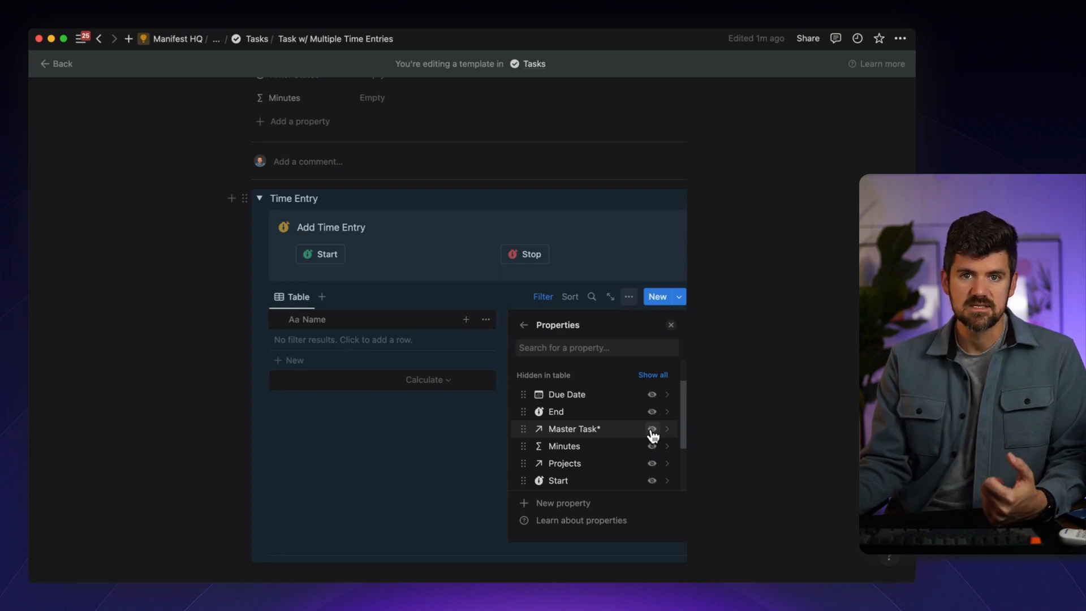
scroll(652, 436, down, 1)
click(653, 441)
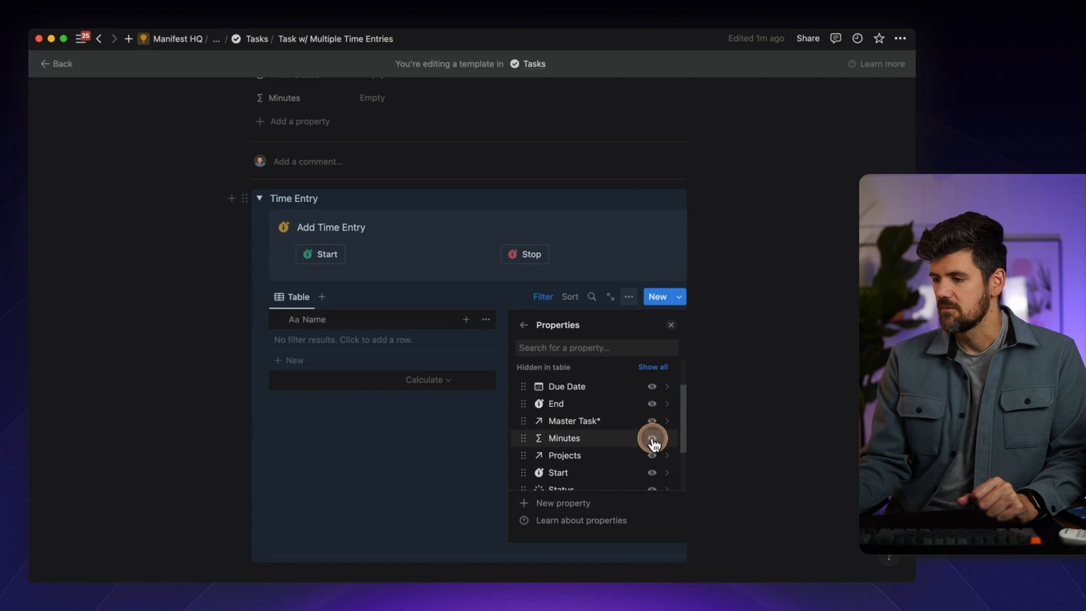
scroll(652, 437, down, 3)
click(654, 460)
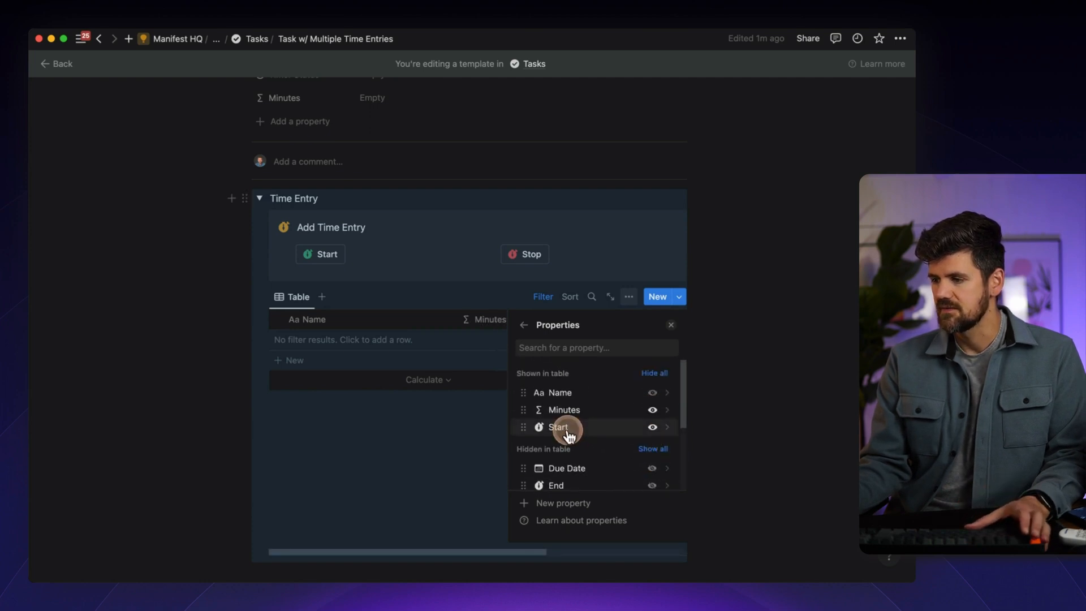
click(688, 435)
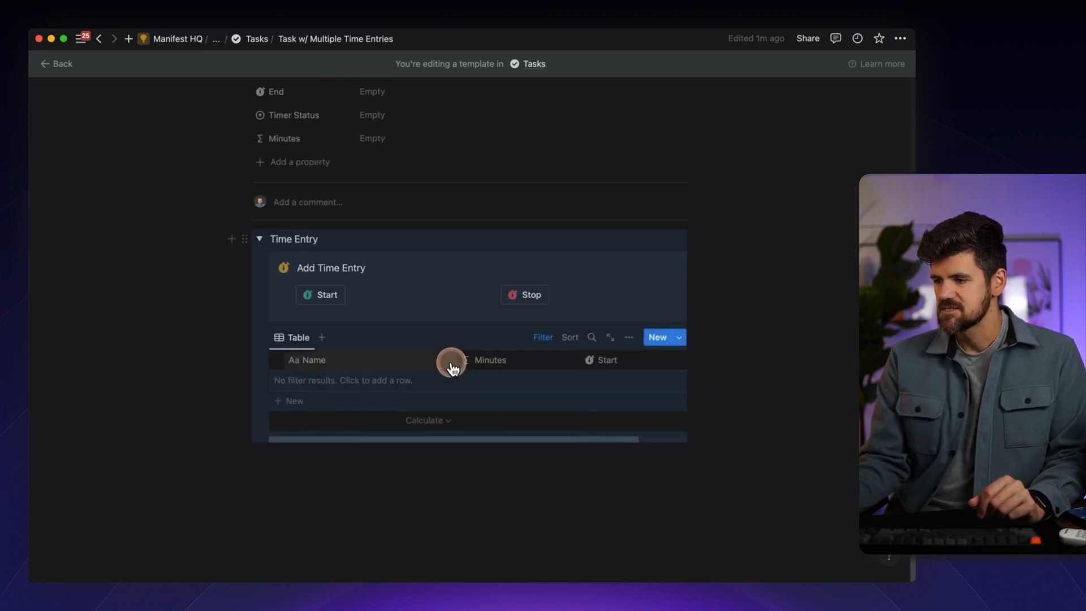
- Narrow the Name, Minutes and Start columns so the linked table fits within the page width
drag(457, 361, 439, 362)
drag(566, 367, 519, 364)
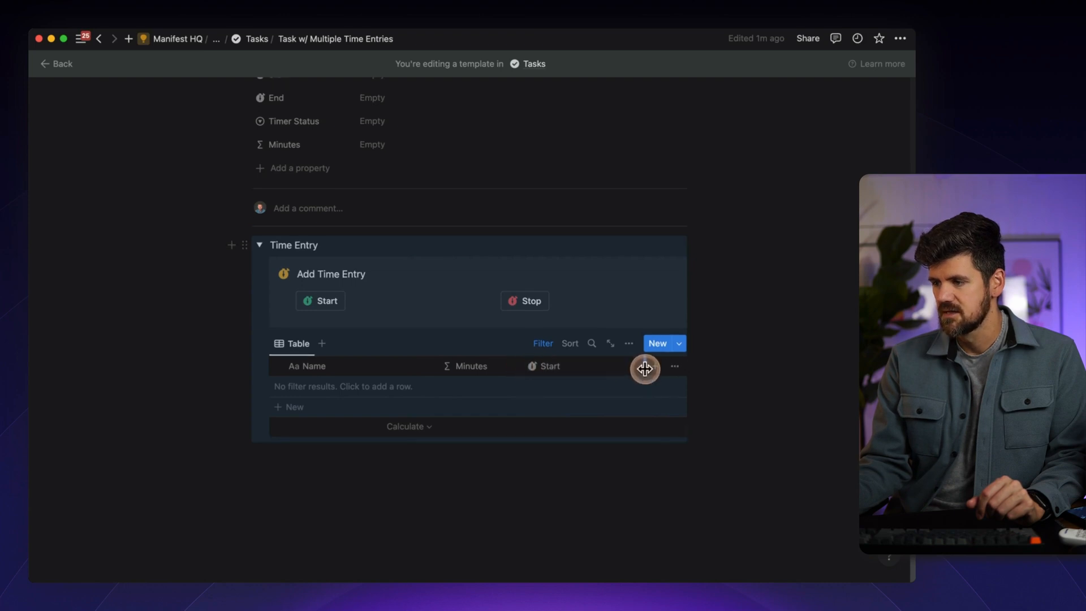
drag(613, 368, 611, 369)
click(733, 484)
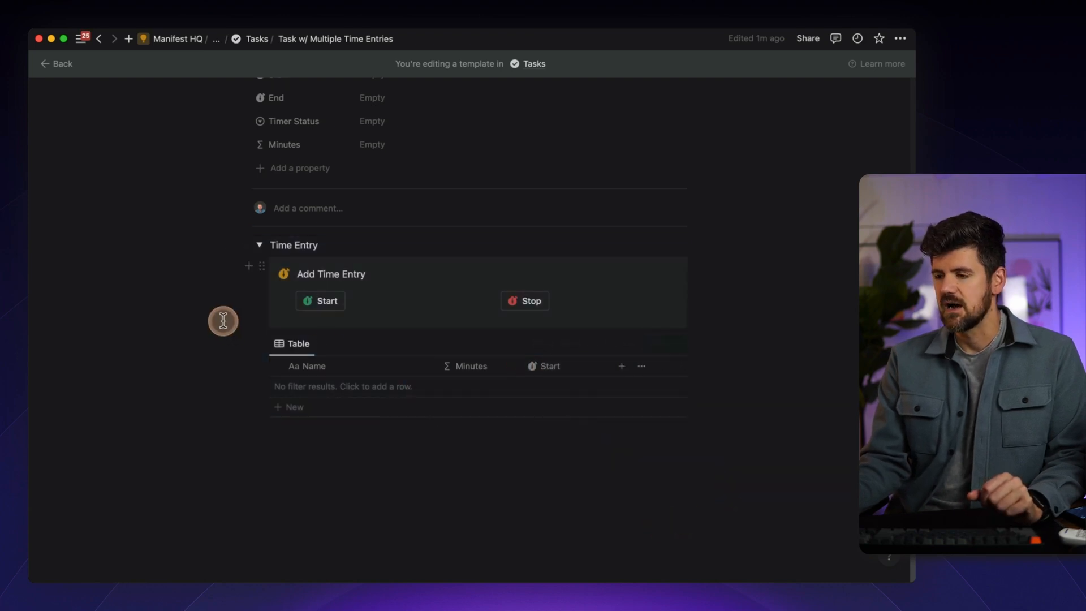
- Add a level 3 heading reading "Time Entries (for this task)" below the linked table, with a divider under it
click(336, 450)
text(/h3)
key(Return)
text(Time En)
text(tries ()
text(fro)
key(BackSpace)
key(BackSpace)
text(or this task))
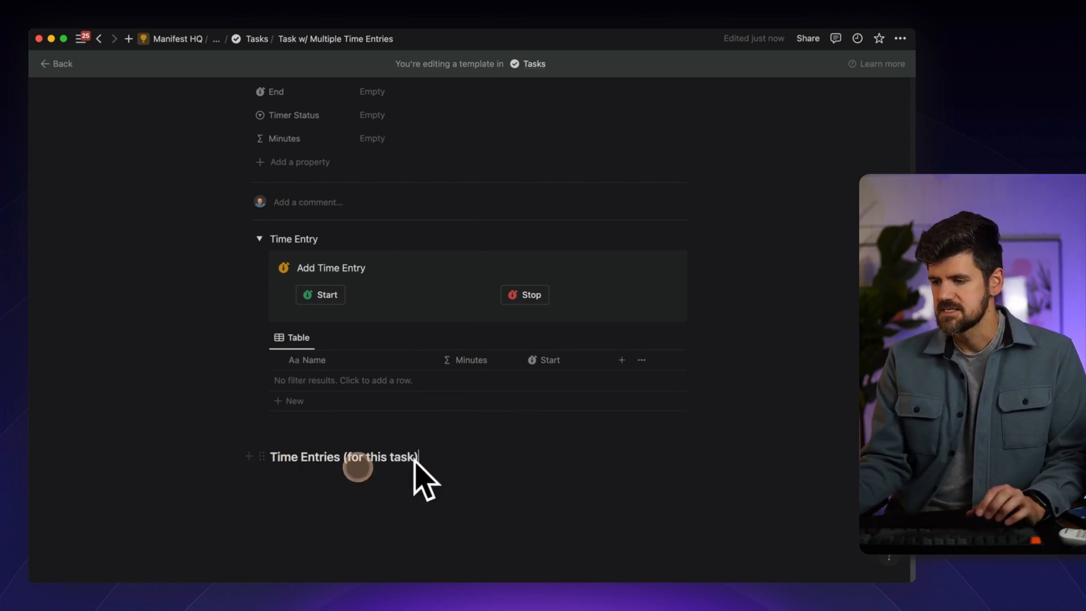
text(/div)
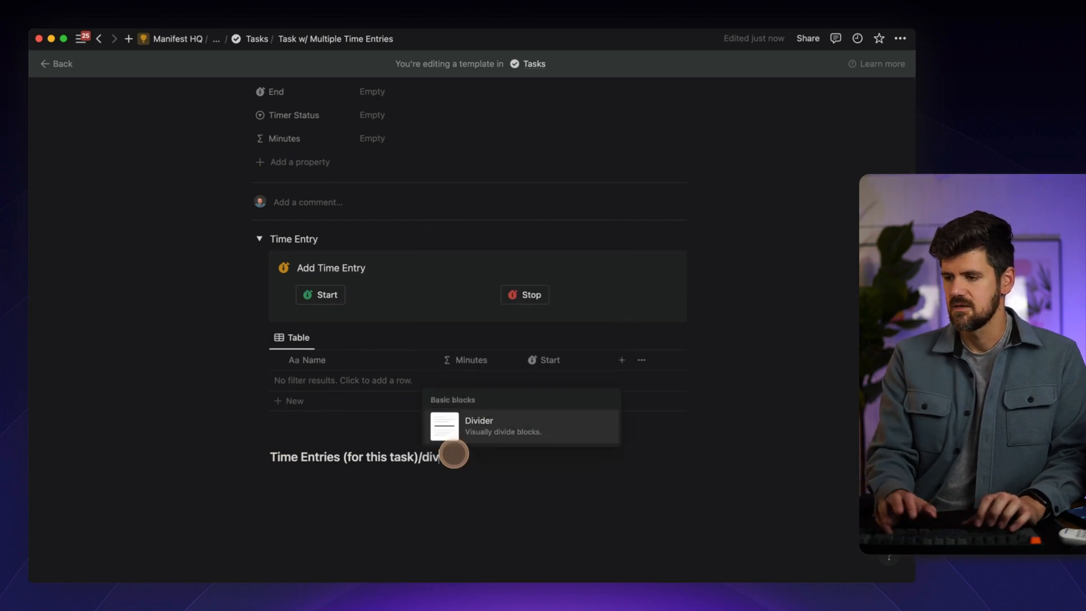
key(Return)
- Move the heading with its divider, and the linked table below them, into the Add Time Entry callout, and test the Time Entry toggle
drag(216, 456, 322, 315)
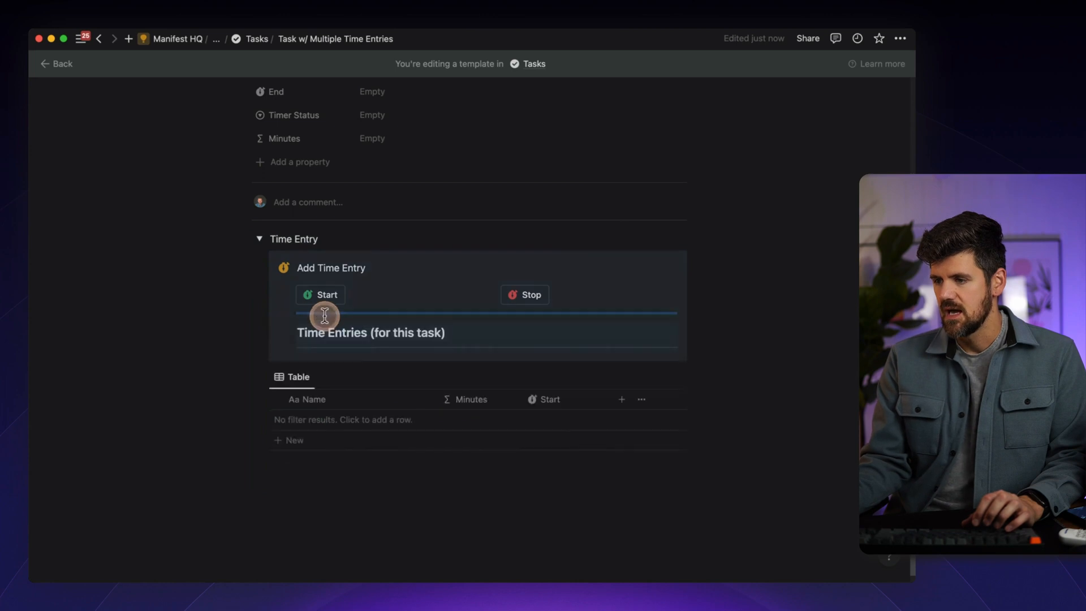
drag(262, 378, 325, 347)
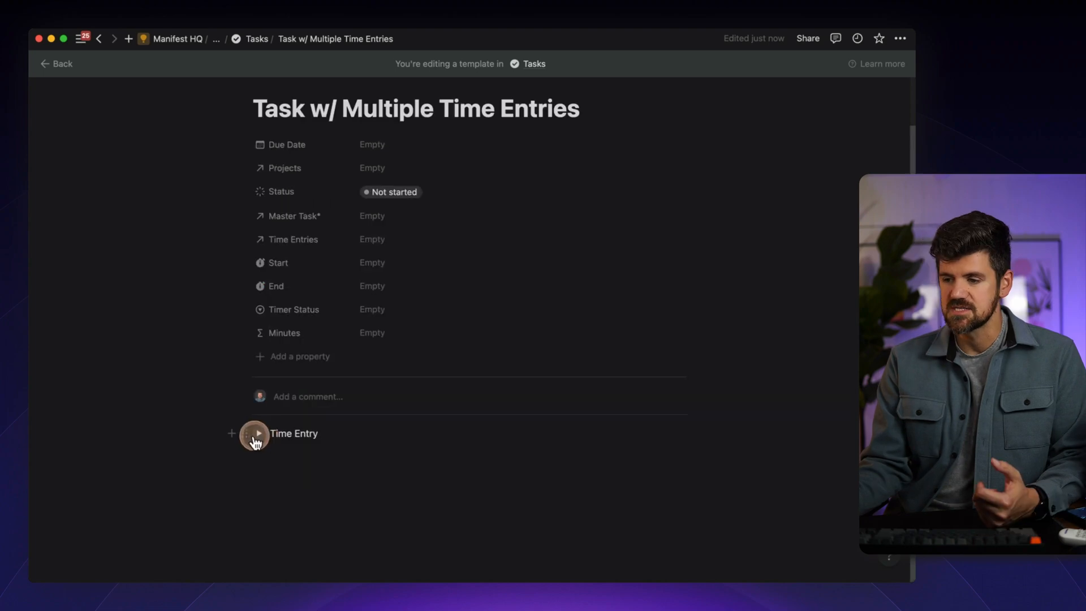
click(258, 435)
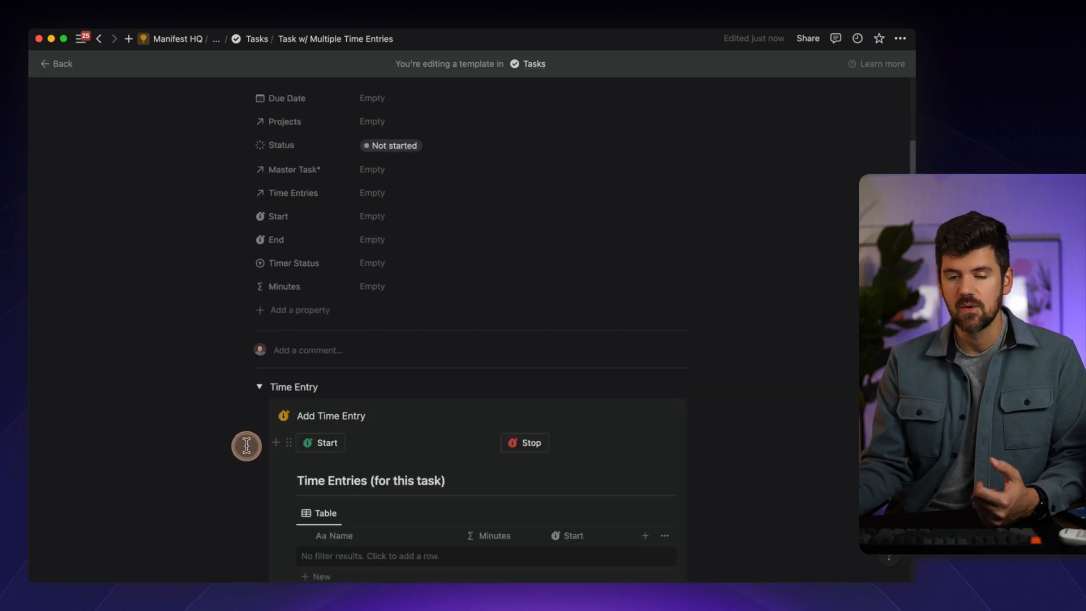
scroll(247, 443, down, 3)
click(259, 243)
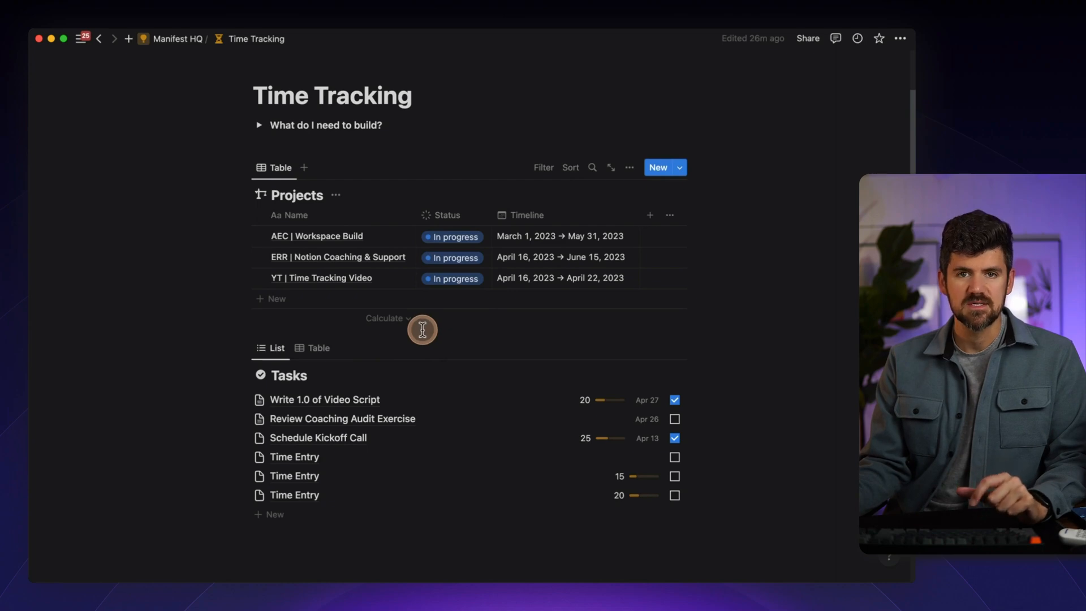
- Filter the Tasks list on the Time Tracking page to Master Task* is empty, save it for everyone, and collapse the filter bar
click(196, 457)
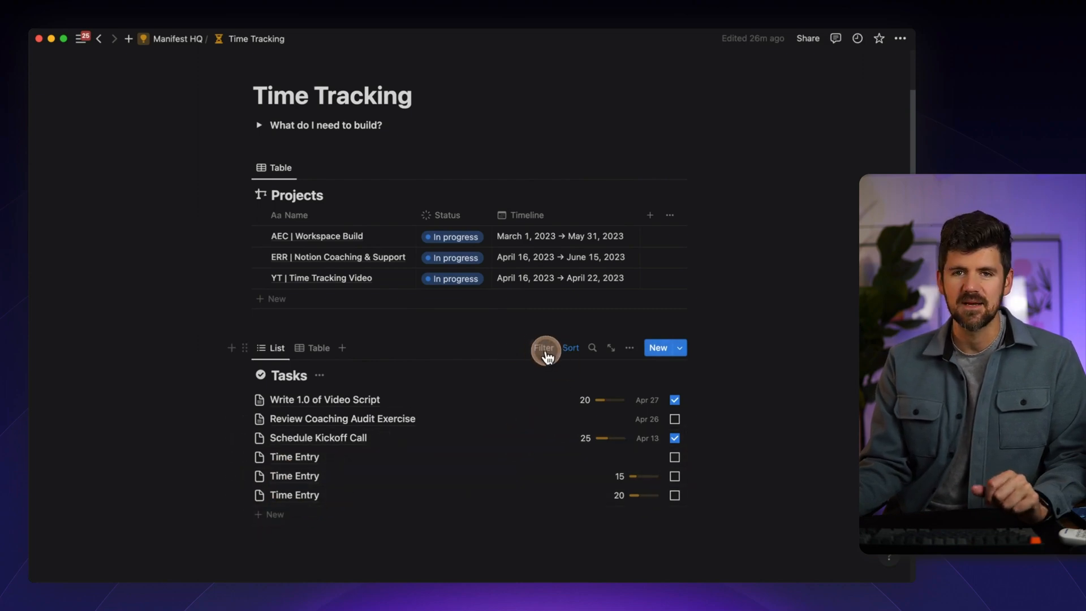
click(544, 348)
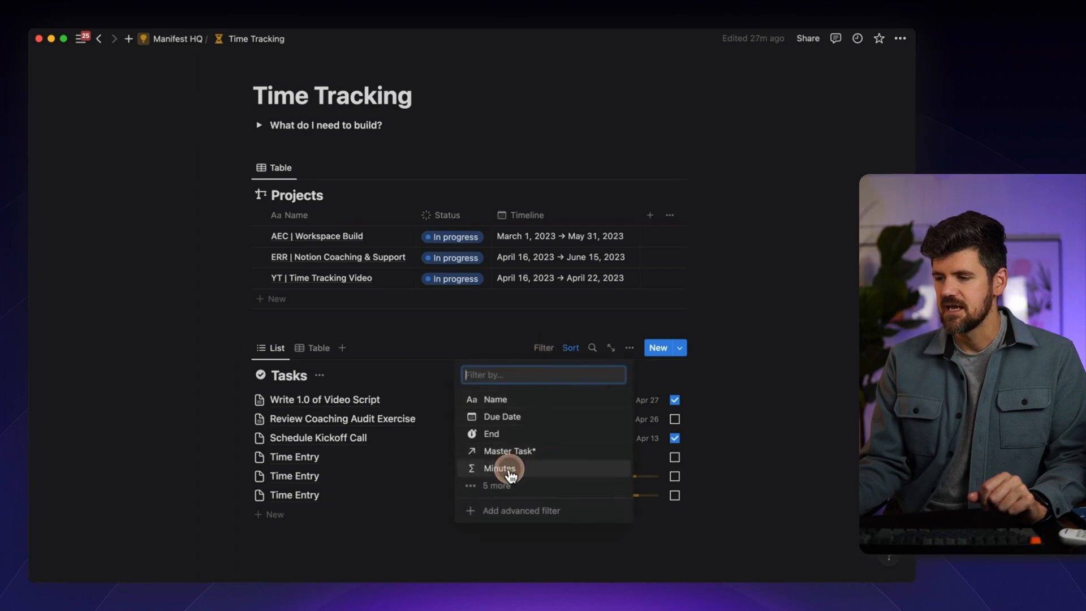
click(508, 451)
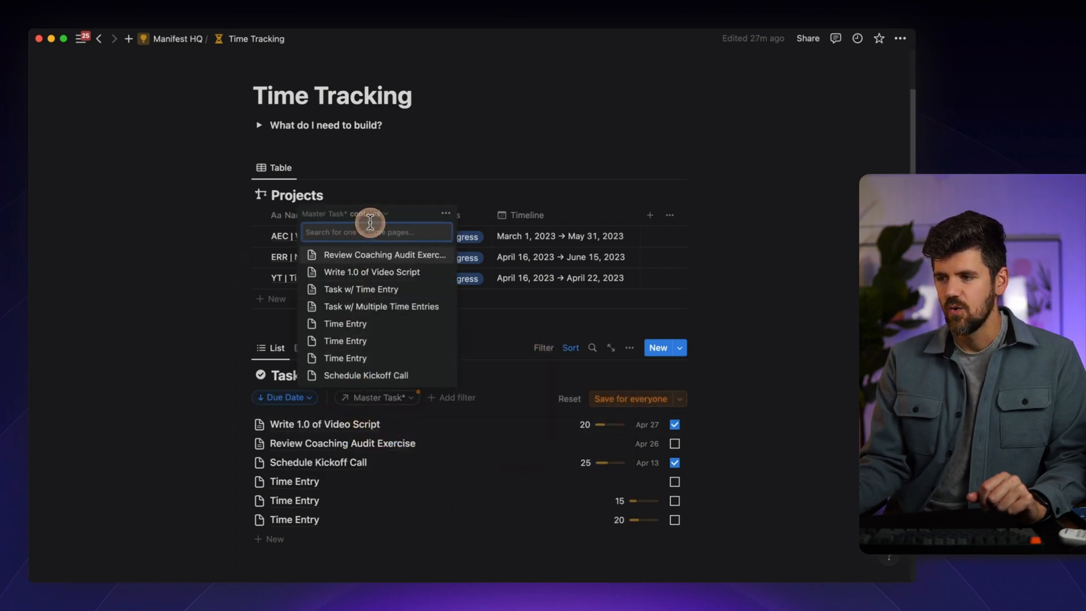
click(376, 220)
click(396, 267)
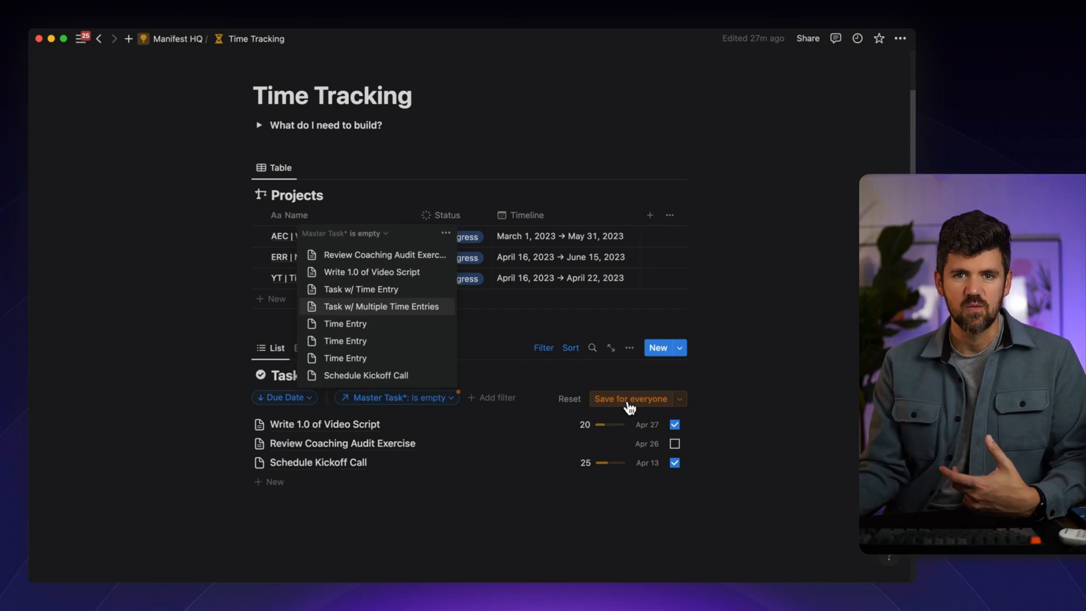
click(629, 403)
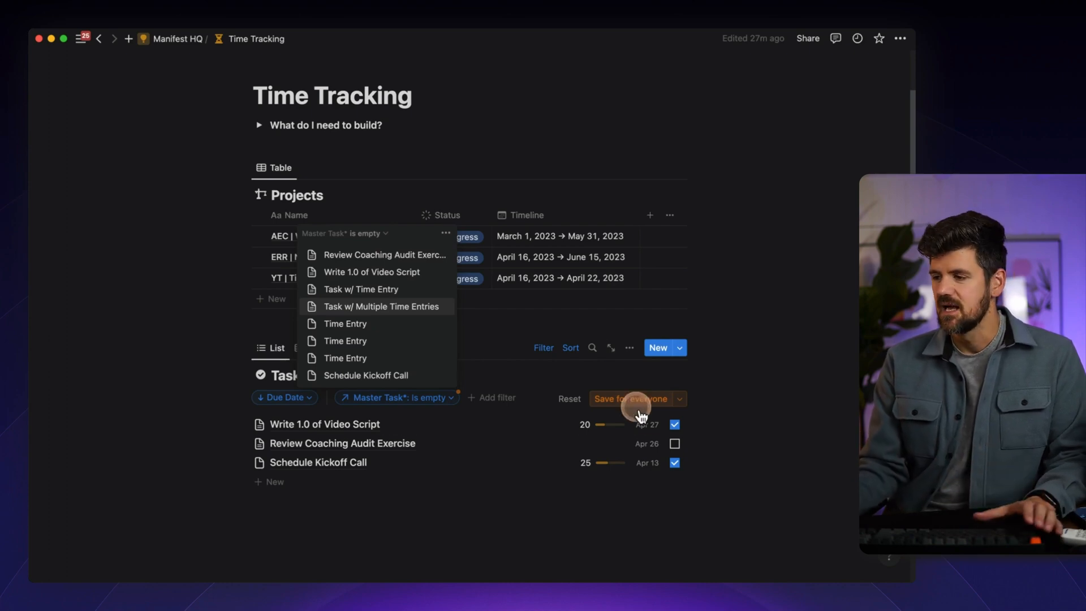
click(544, 349)
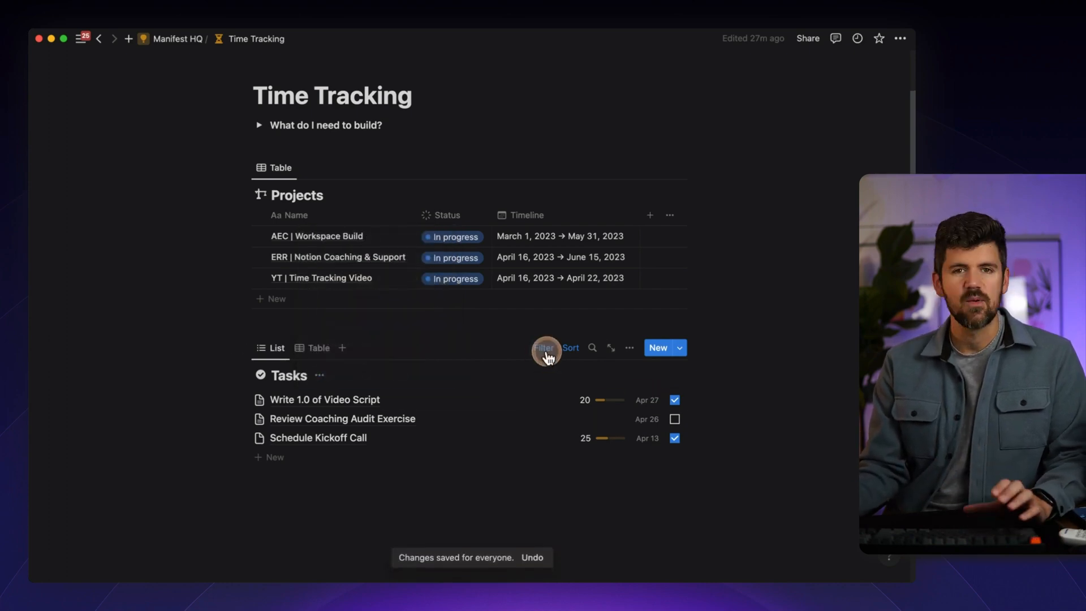
- Open the Review Coaching Audit Exercise task as a full page and go to its time entries table
scroll(544, 356, up, 1)
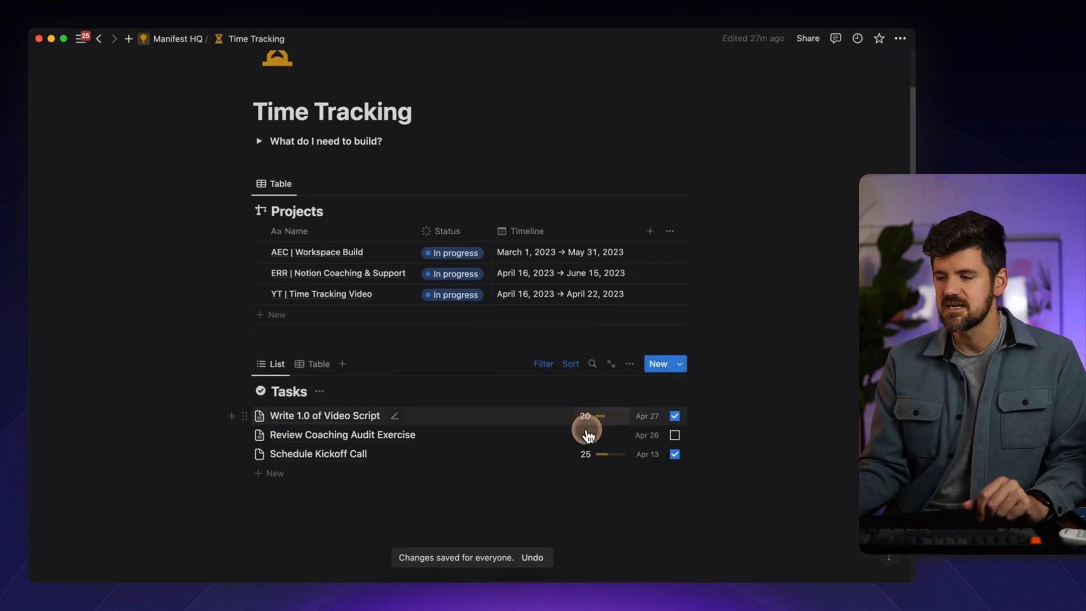
scroll(330, 456, up, 2)
click(335, 503)
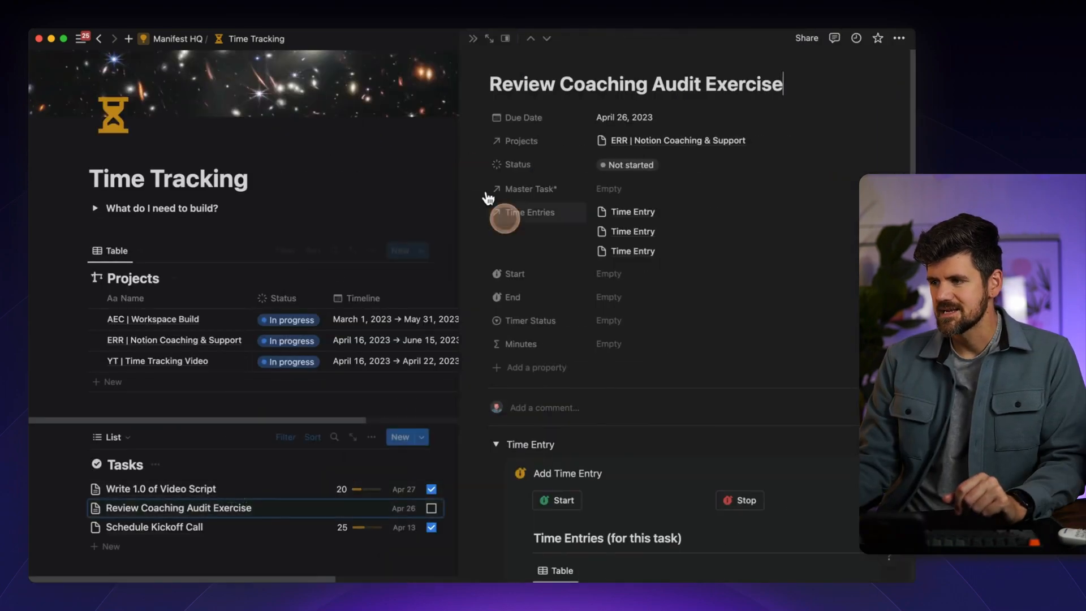
click(488, 38)
scroll(511, 379, down, 5)
scroll(513, 383, down, 2)
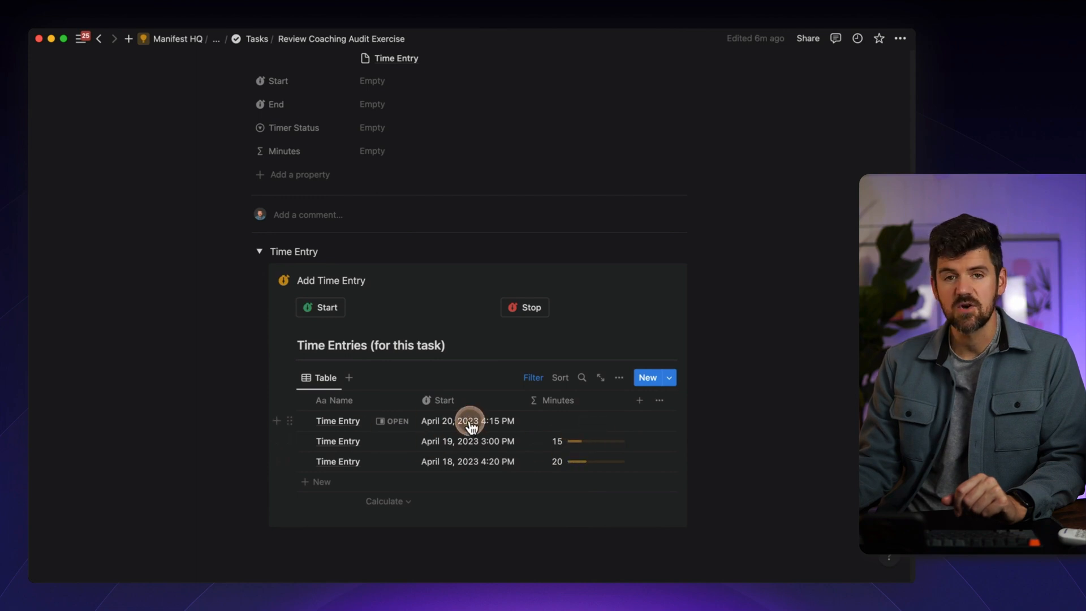
- Stop the task's running time entry and calculate the sum of the Minutes column in its time entries table
click(530, 310)
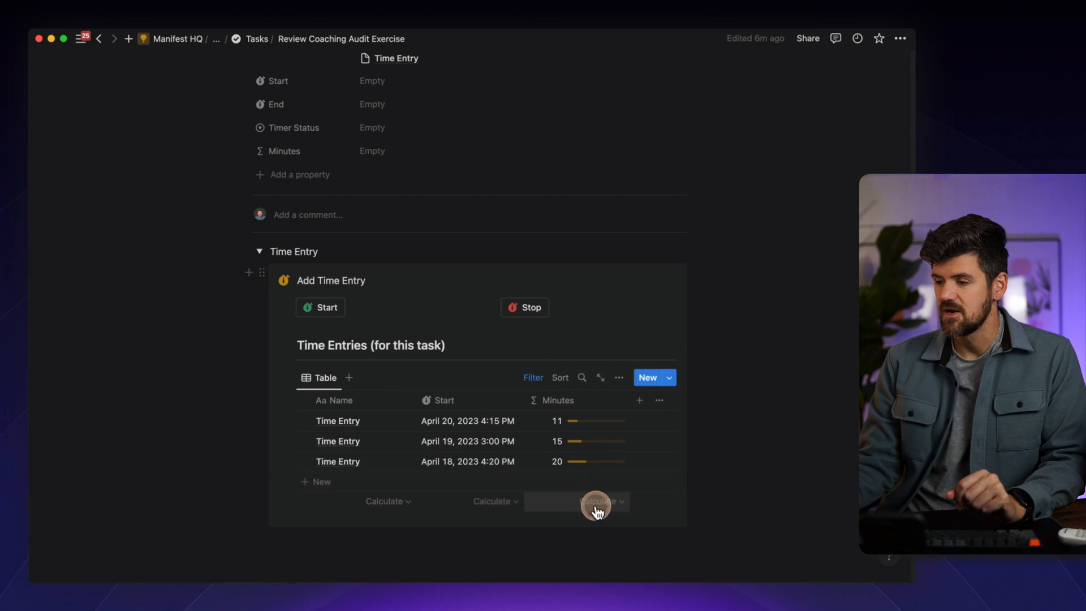
click(599, 503)
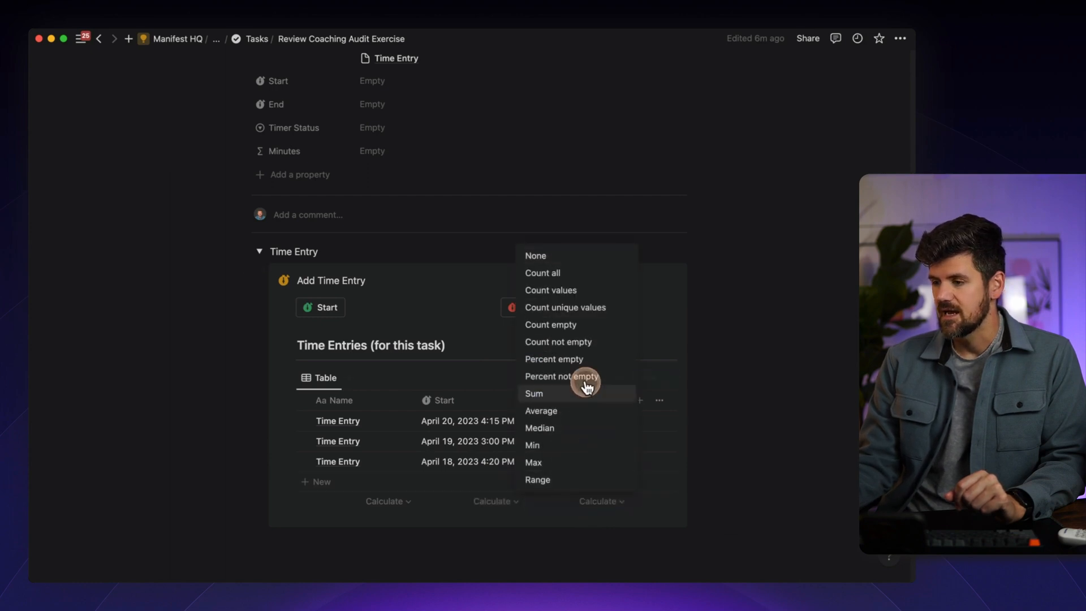
click(581, 393)
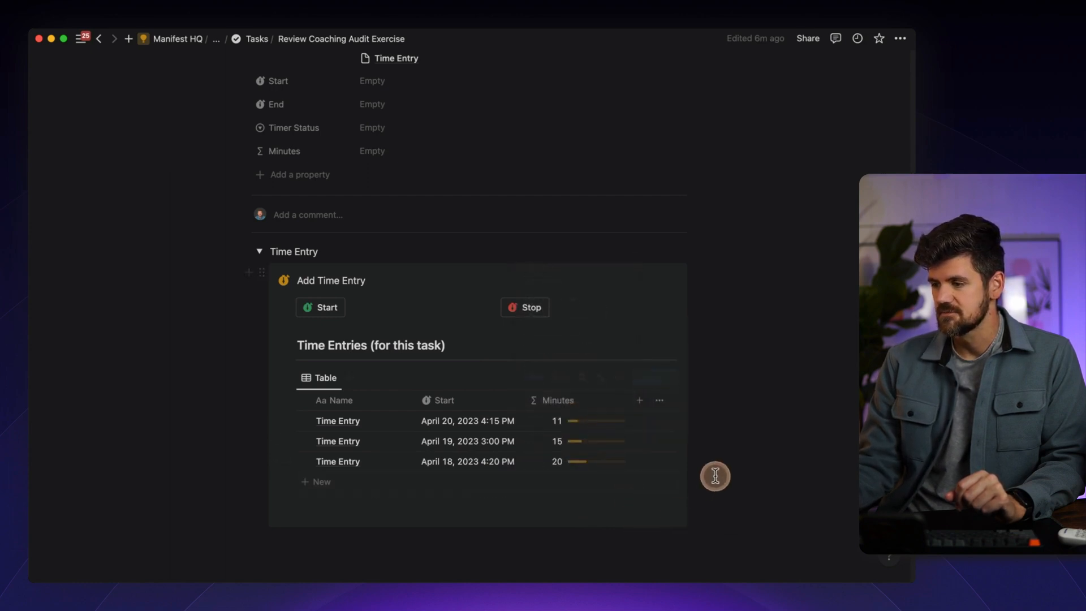
- Add a rollup property to the Review Coaching Audit Exercise task that draws the Minutes property through the Time Entries relation
scroll(568, 490, up, 5)
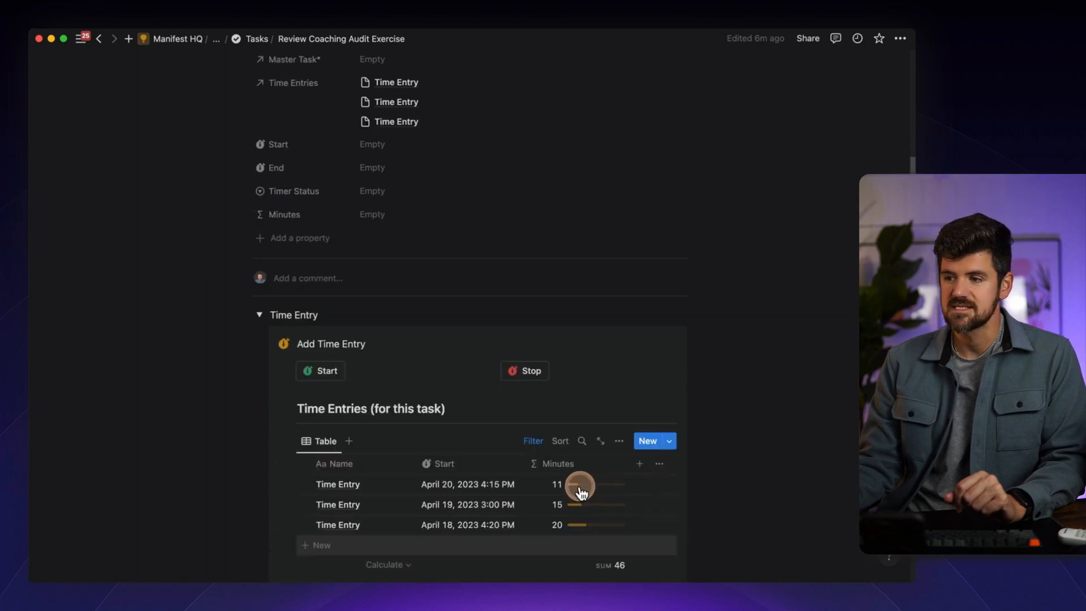
scroll(538, 391, up, 1)
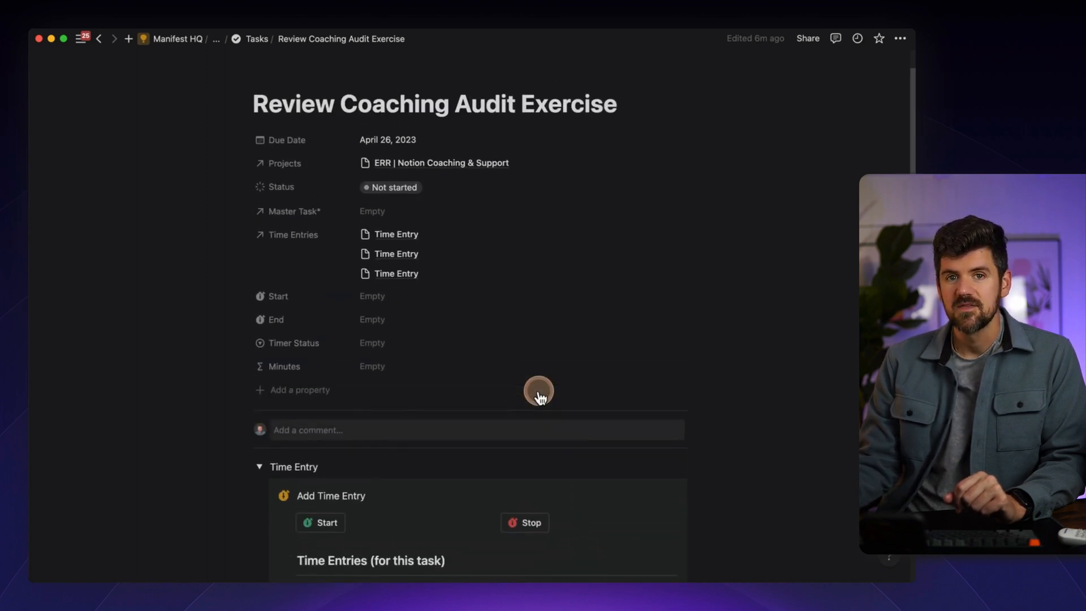
scroll(539, 391, up, 1)
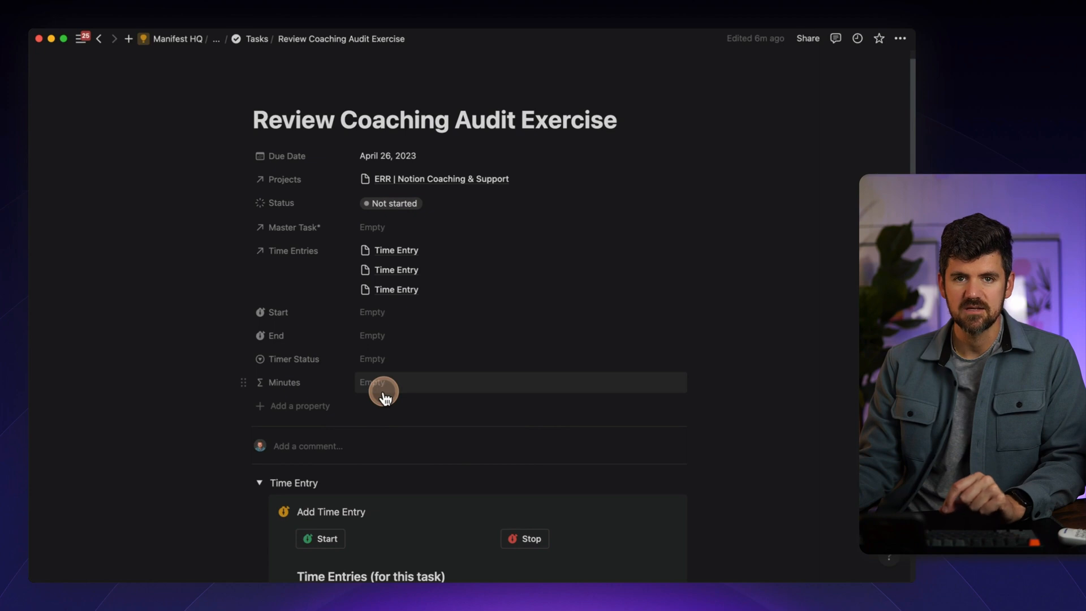
click(390, 291)
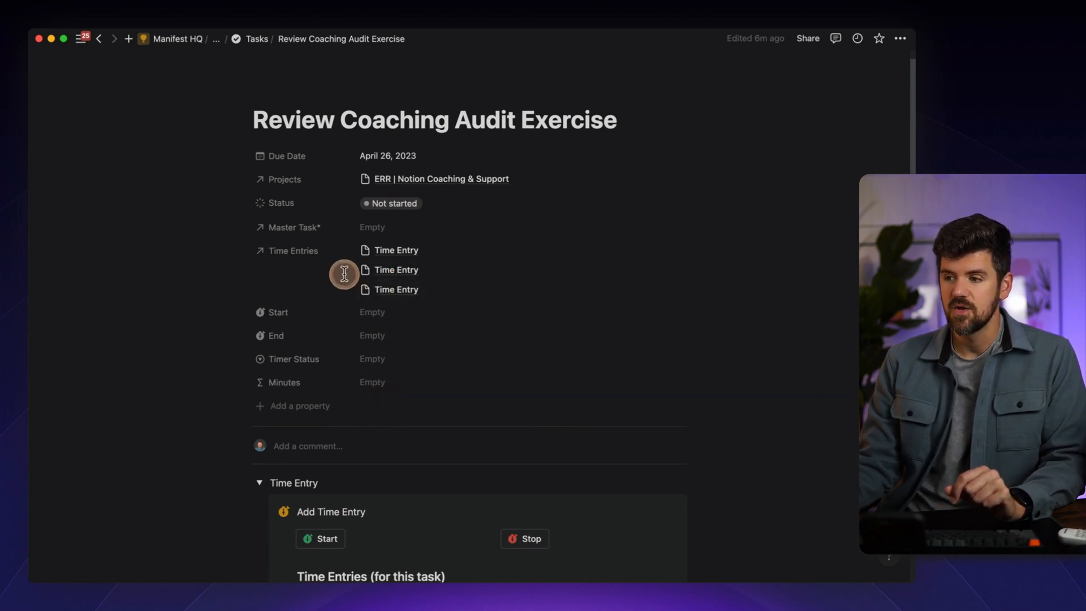
click(295, 406)
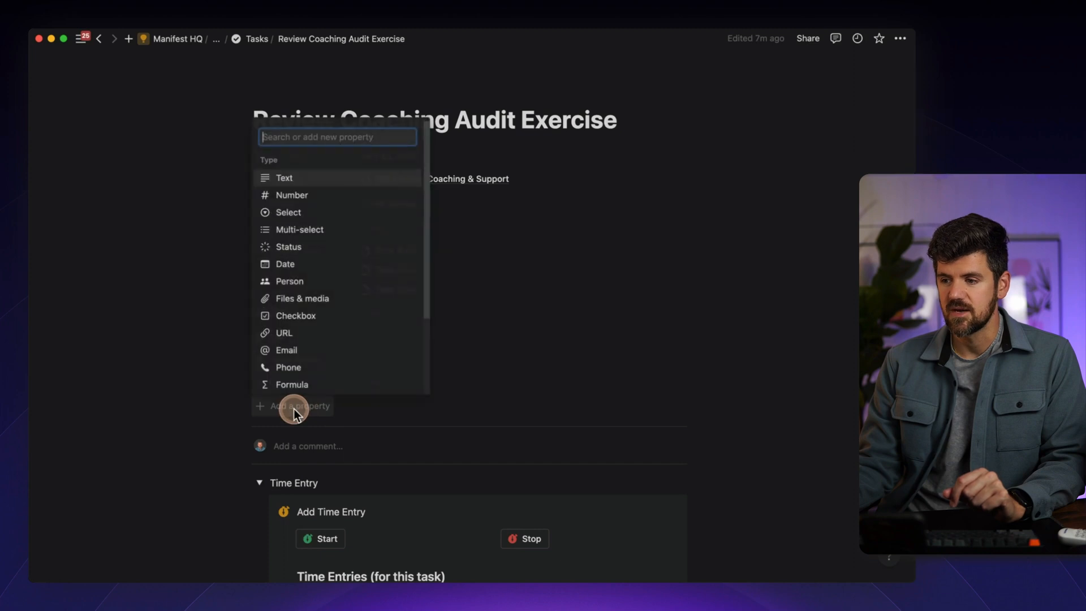
scroll(316, 357, down, 3)
click(315, 345)
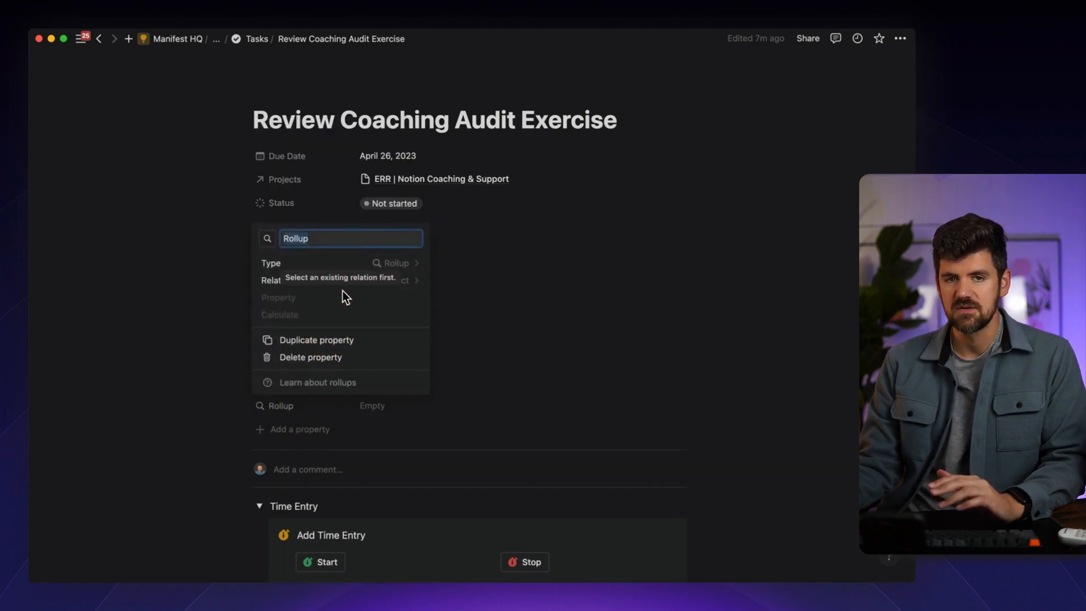
click(396, 278)
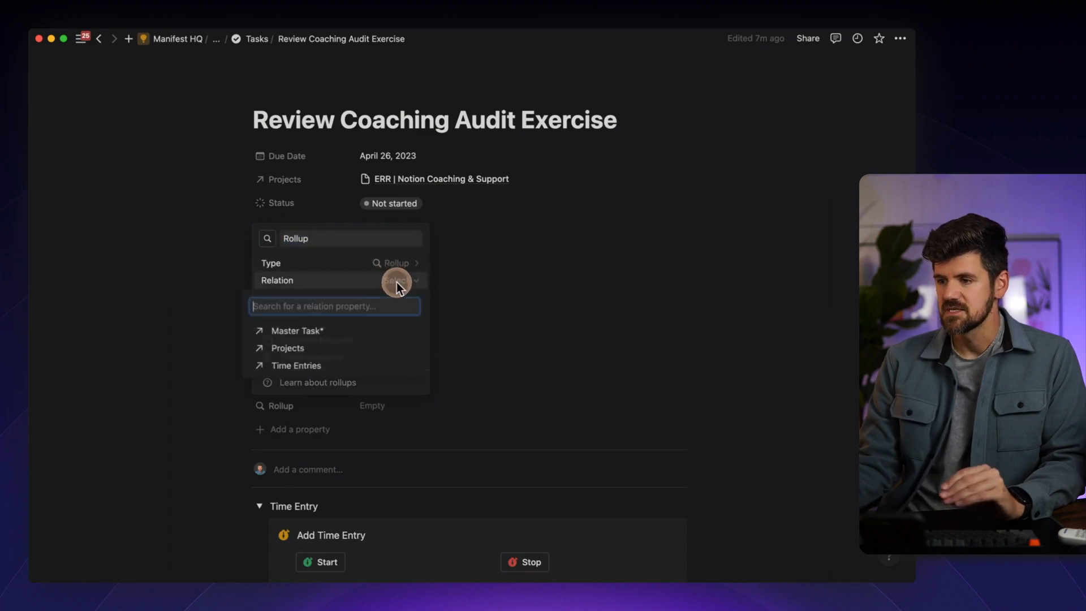
click(335, 365)
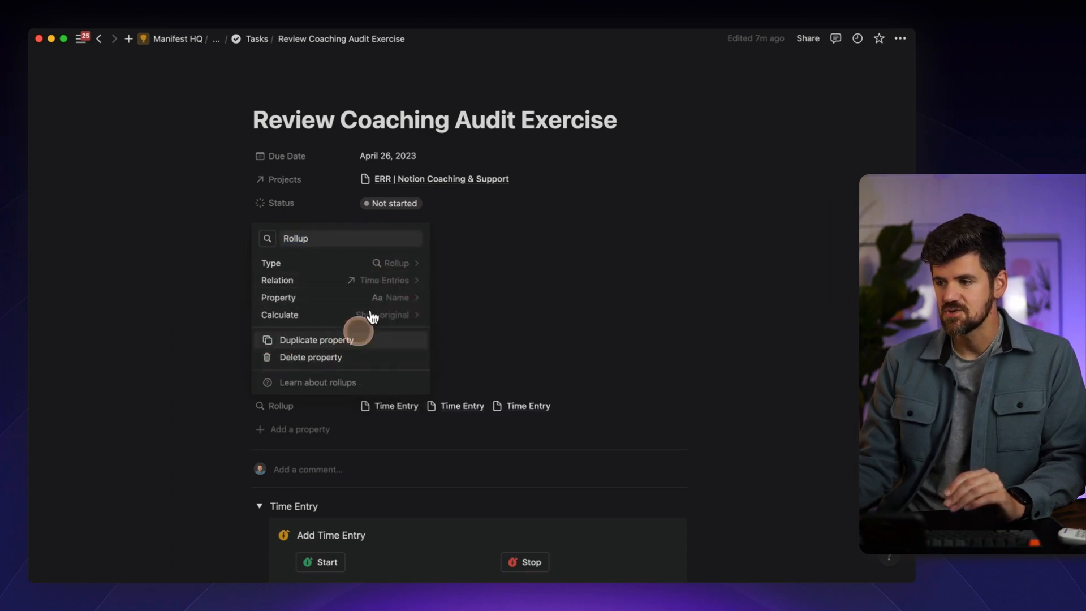
click(399, 299)
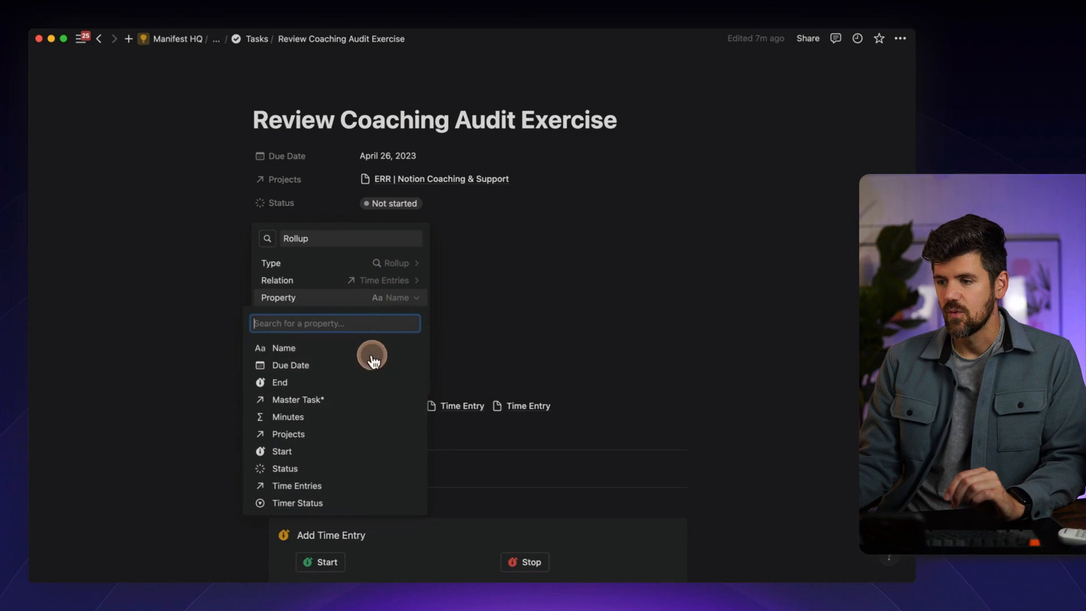
click(343, 419)
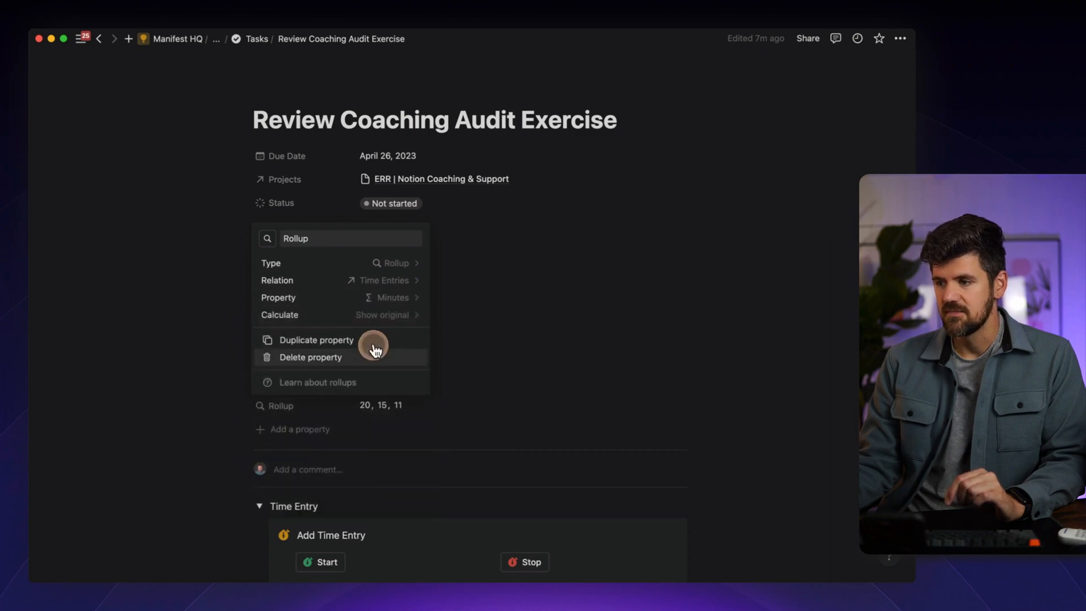
- Name the new rollup property Total Time Logged
click(388, 315)
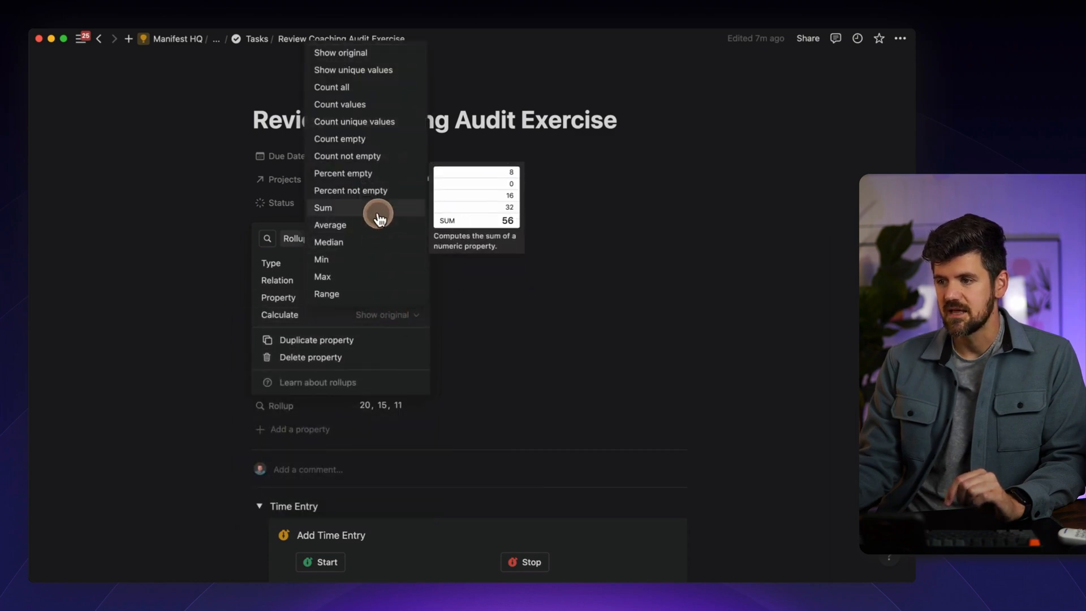
text(Total Time)
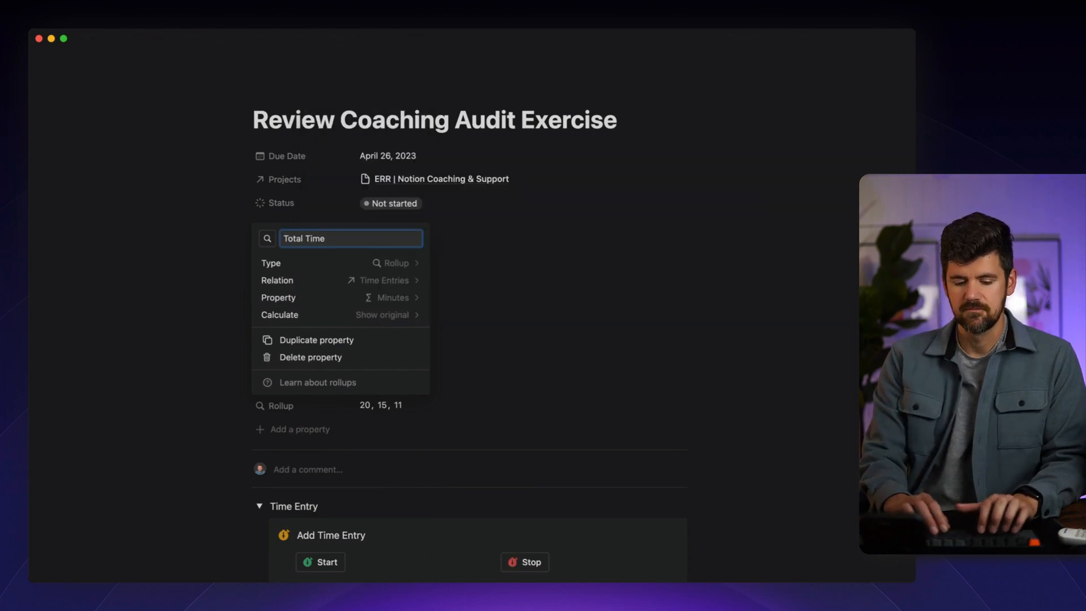
text( Logged)
key(Return)
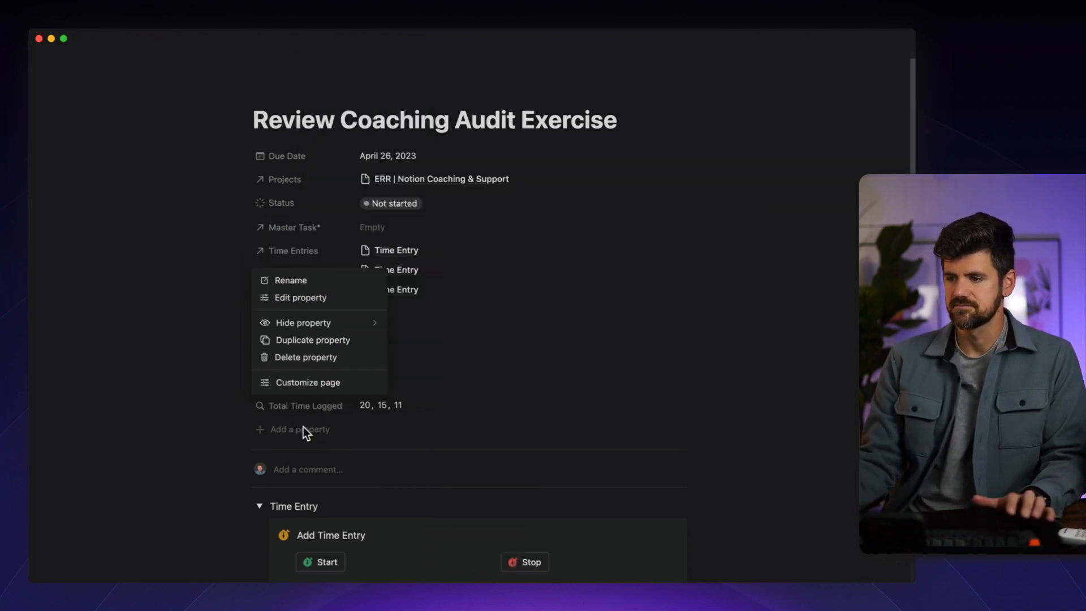
- Set the Total Time Logged rollup to calculate the Sum and show it as a bar
click(411, 407)
click(314, 408)
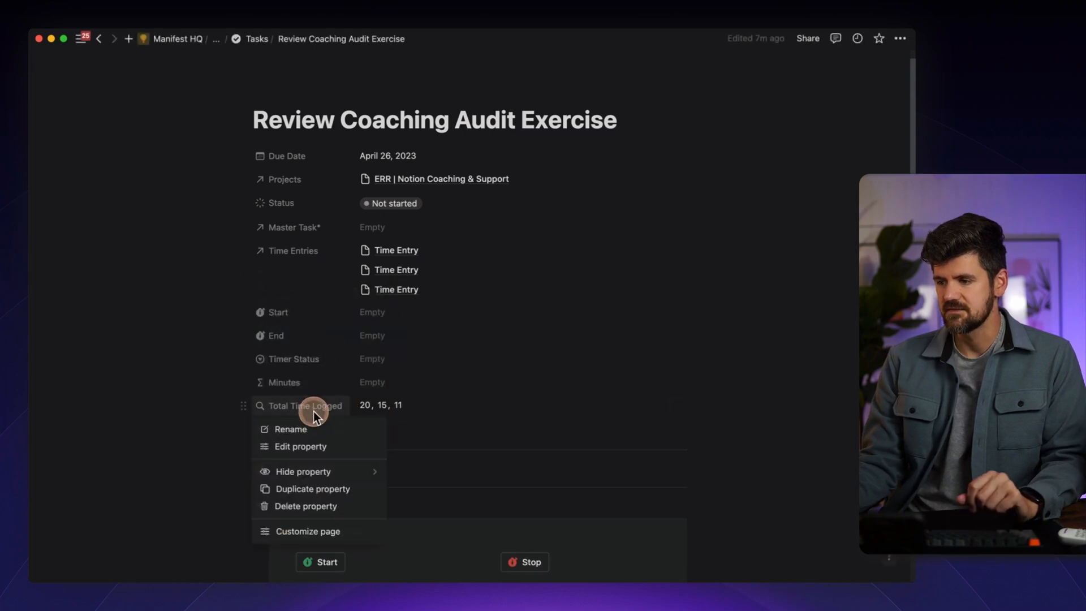
click(342, 448)
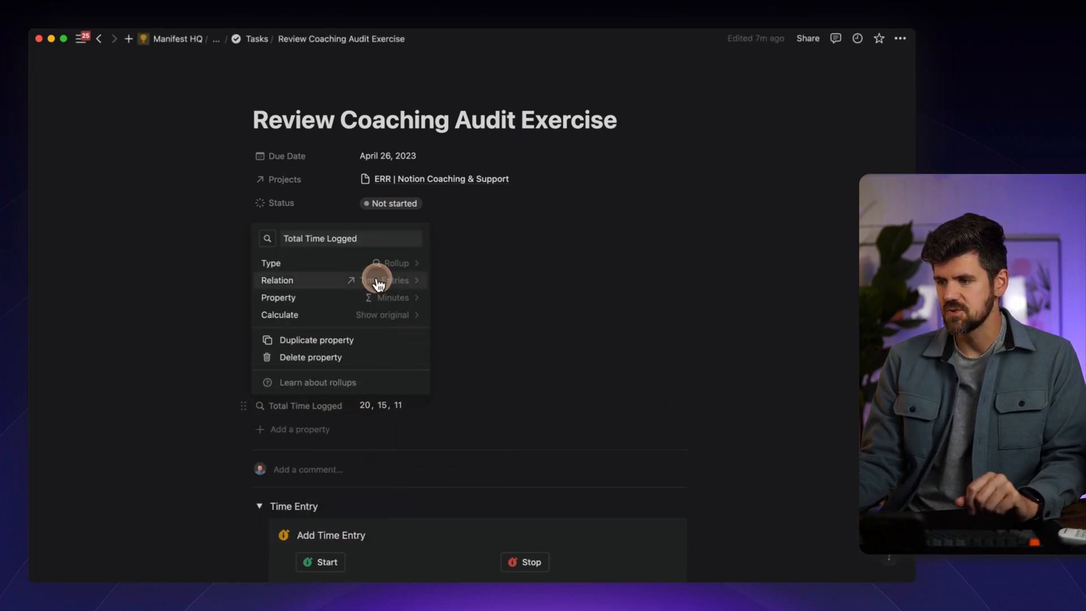
click(396, 315)
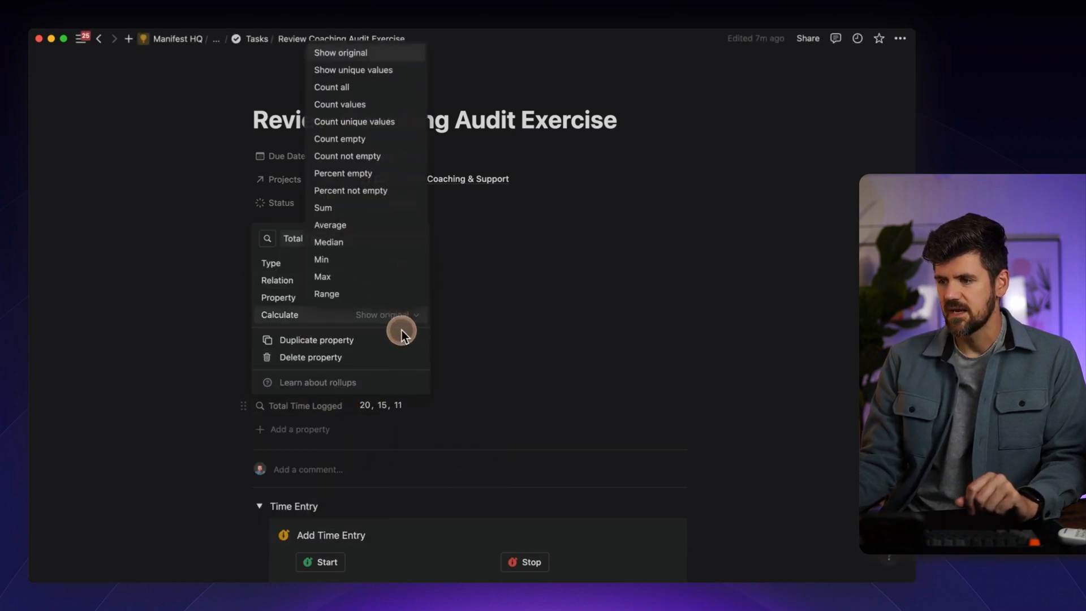
click(356, 210)
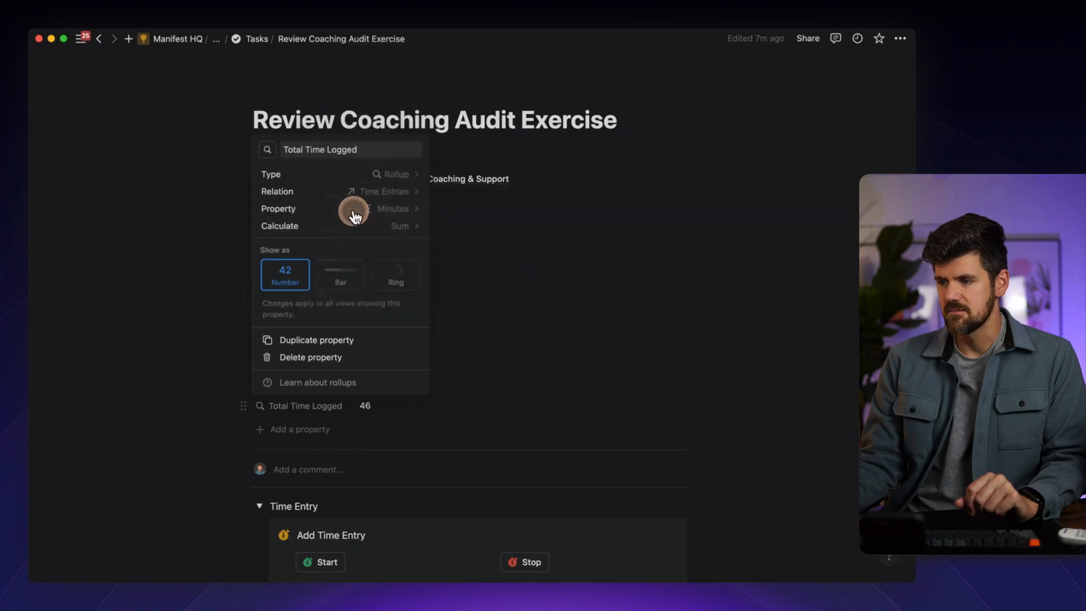
click(344, 280)
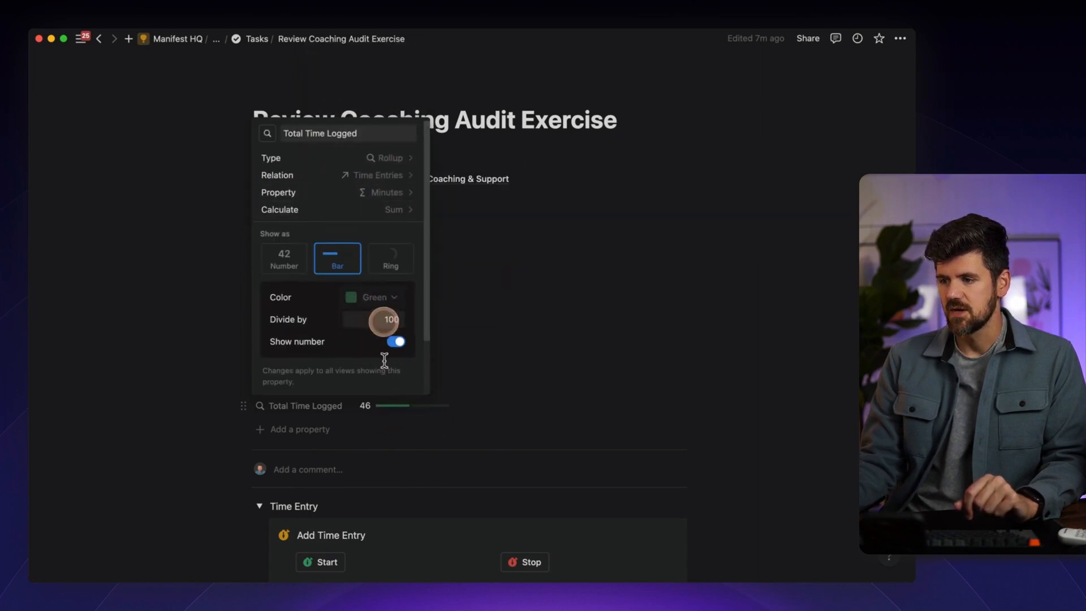
click(480, 408)
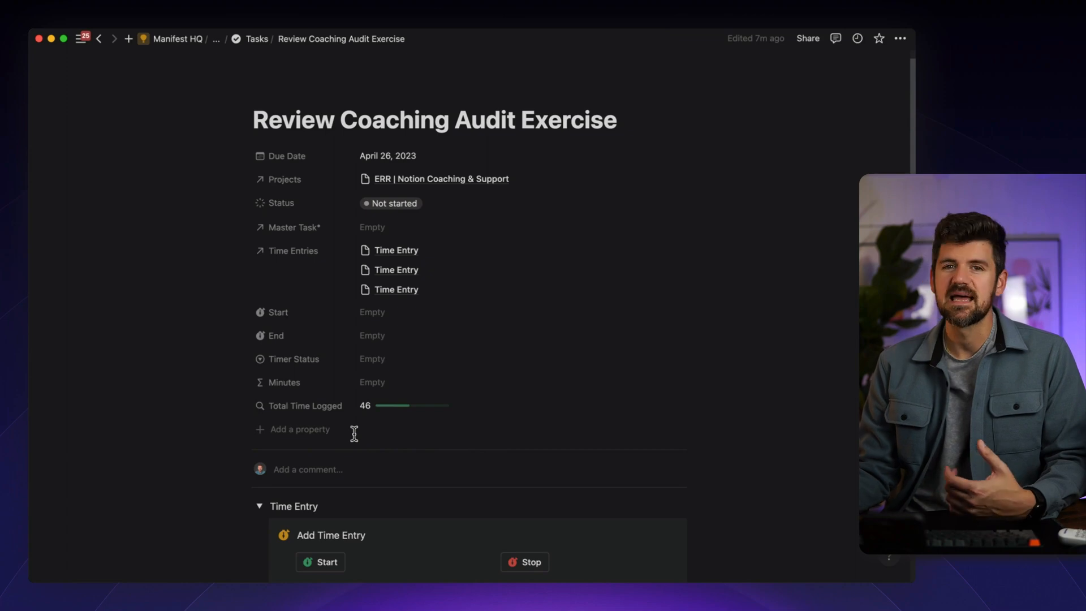
- Compare the task's Total Time Logged value with the sum in its time entries table
click(440, 313)
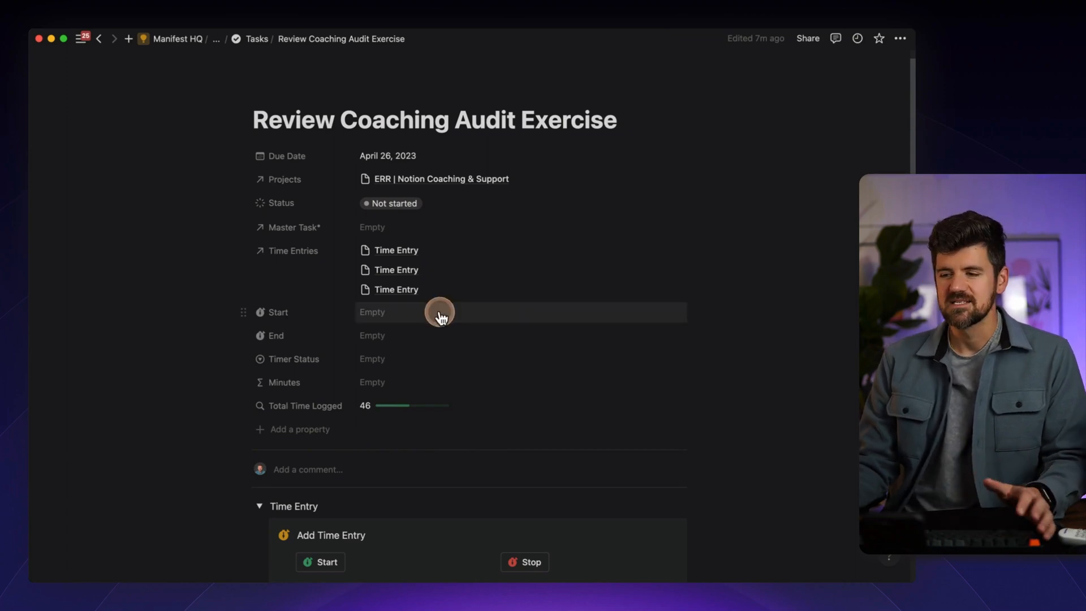
scroll(478, 362, down, 5)
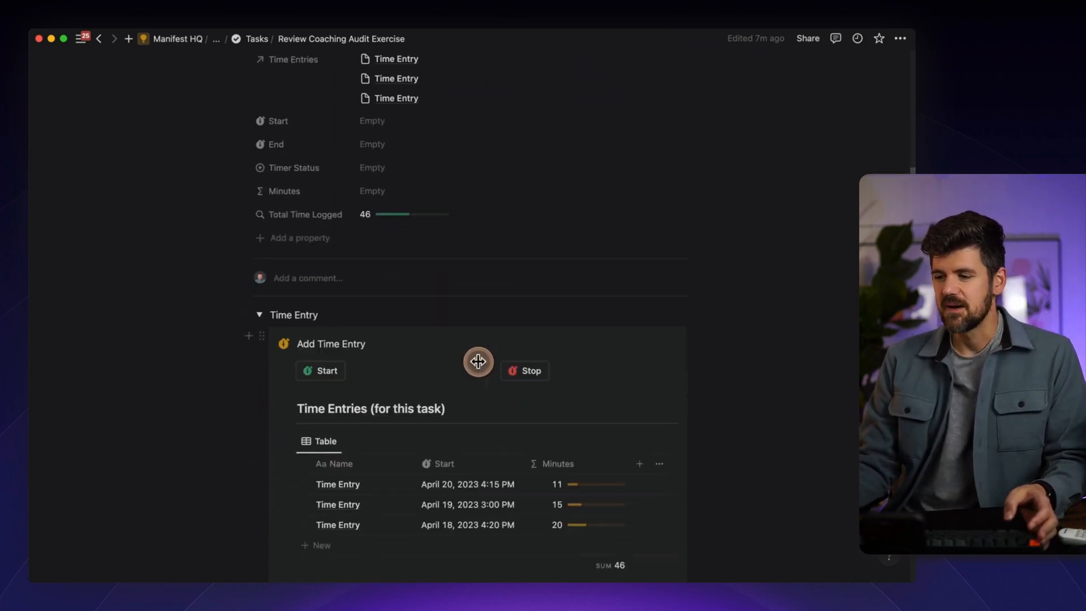
scroll(478, 362, up, 5)
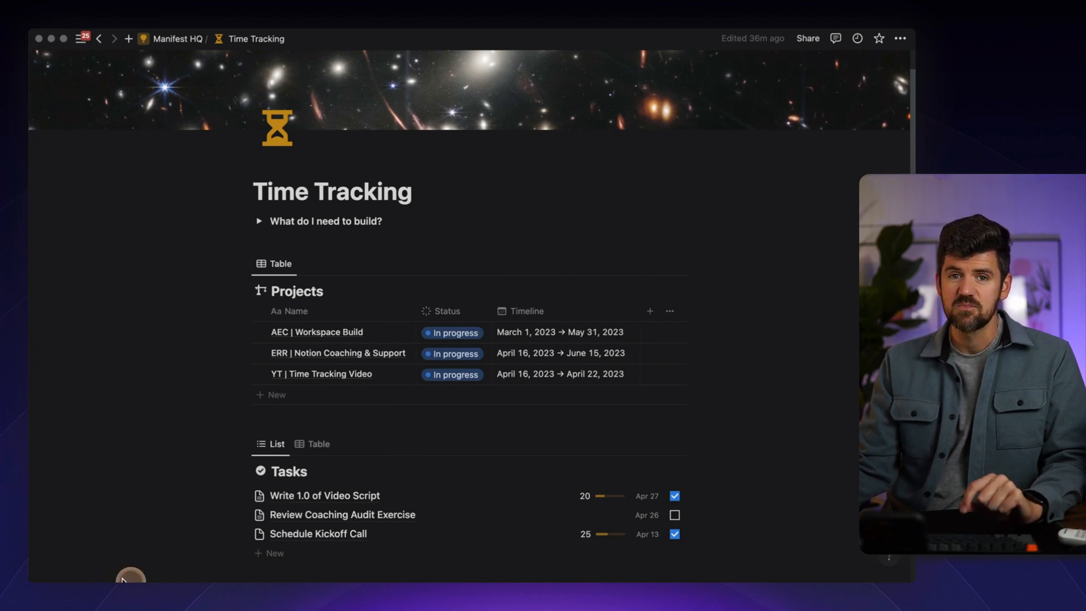
- Open the Write 1.0 of Video Script task as a full page, check its time properties, and return to the Time Tracking page
click(317, 501)
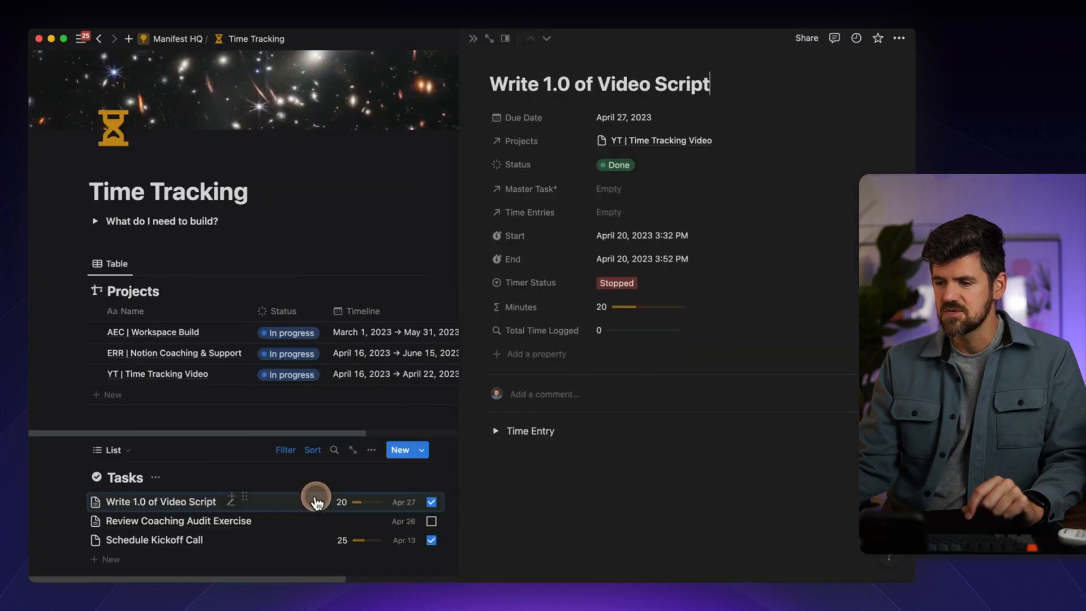
click(490, 39)
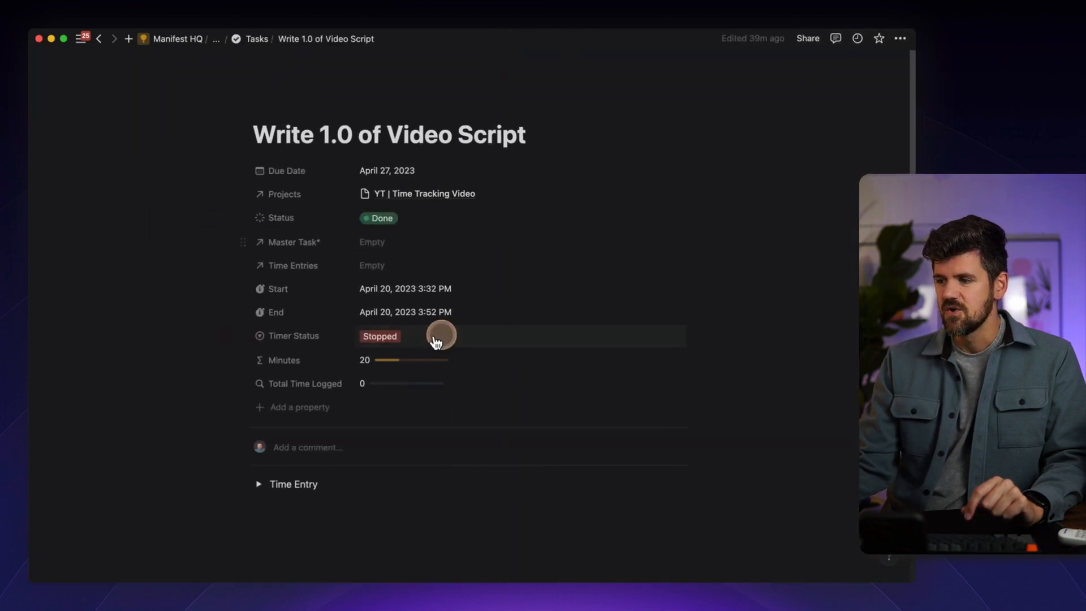
key(super+bracketleft)
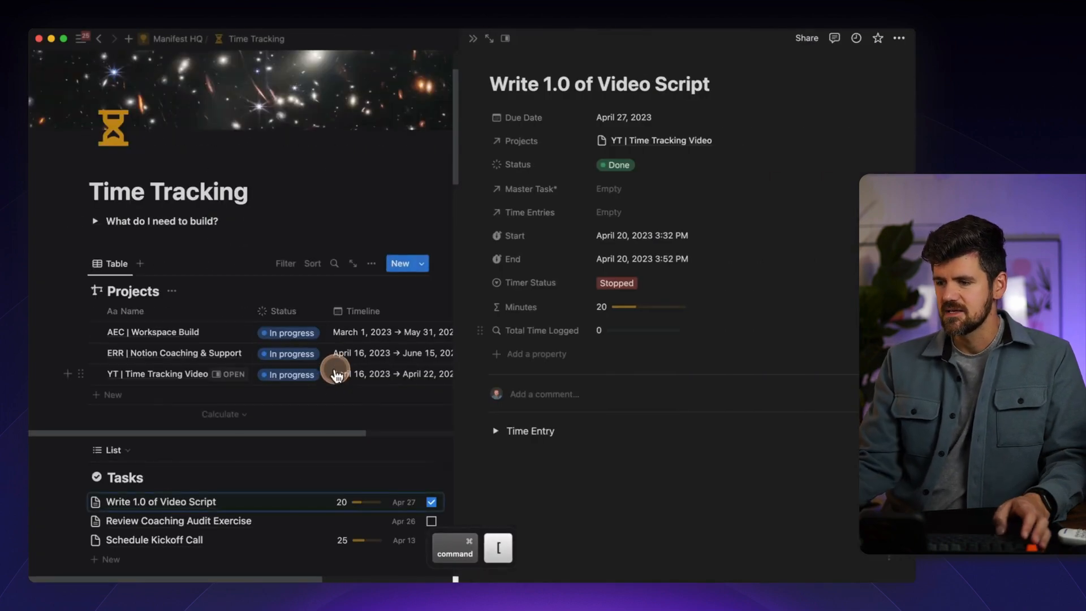
- Open the Review Coaching Audit Exercise task as a full page and check the properties of one of its time entries
click(249, 521)
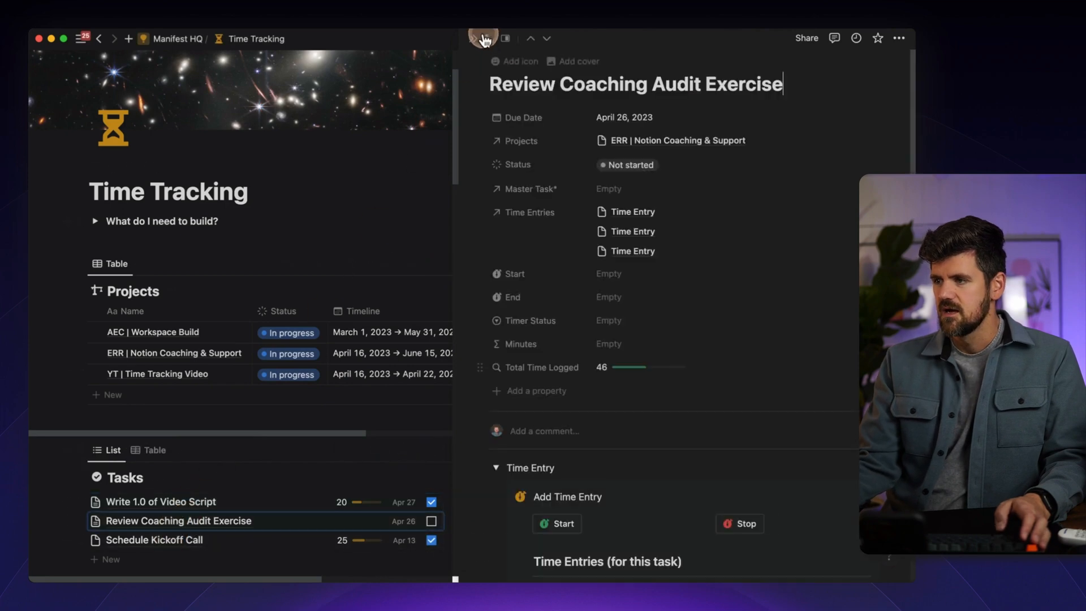
click(489, 38)
click(393, 266)
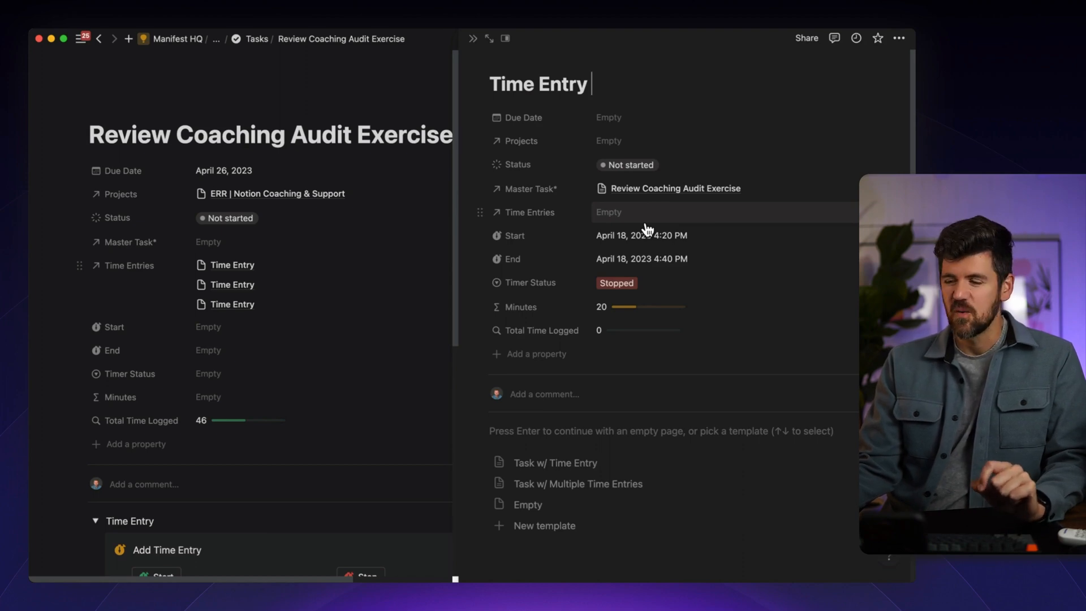
click(311, 456)
- Add a formula property named Task Project to the task
click(297, 439)
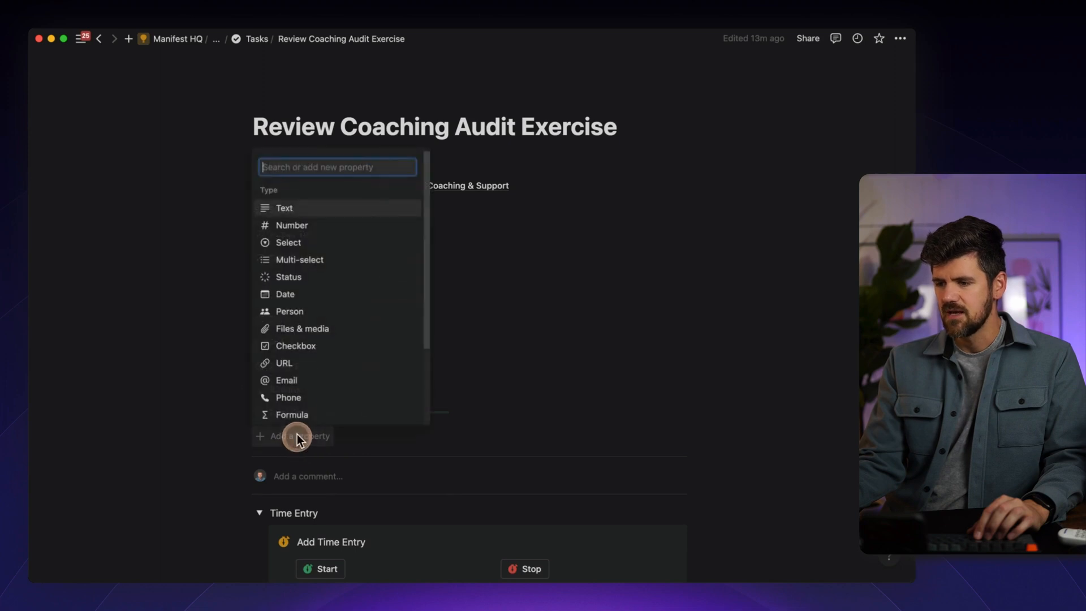
click(292, 414)
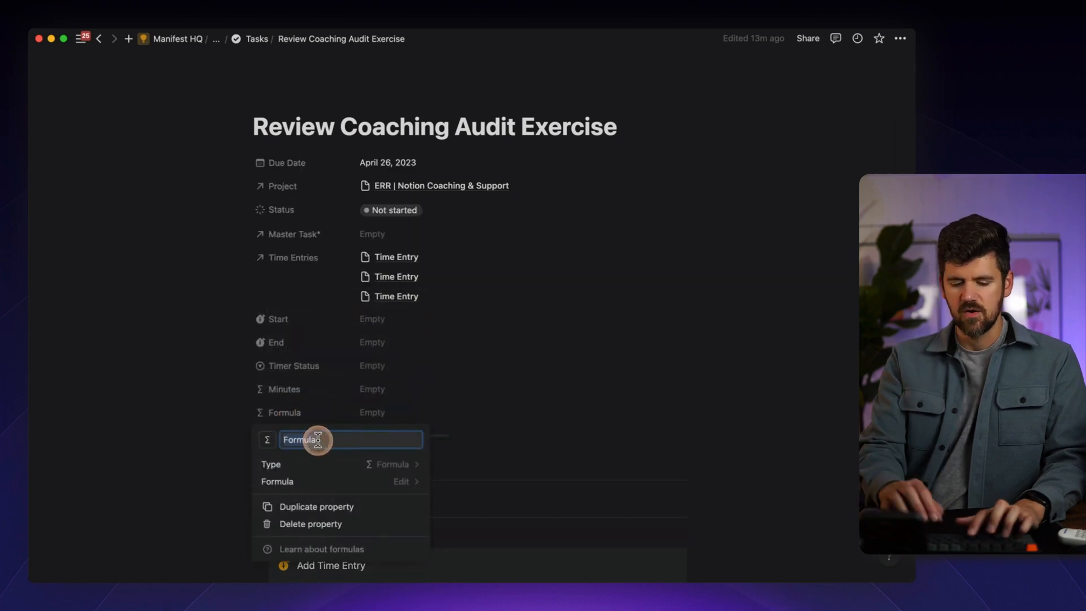
text(Task Project)
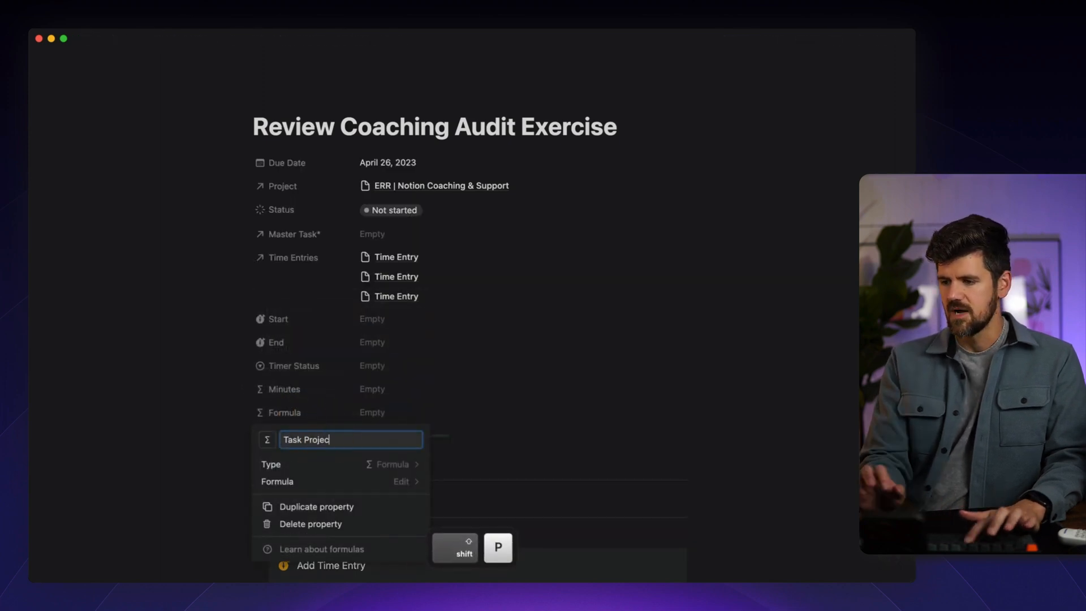
key(Return)
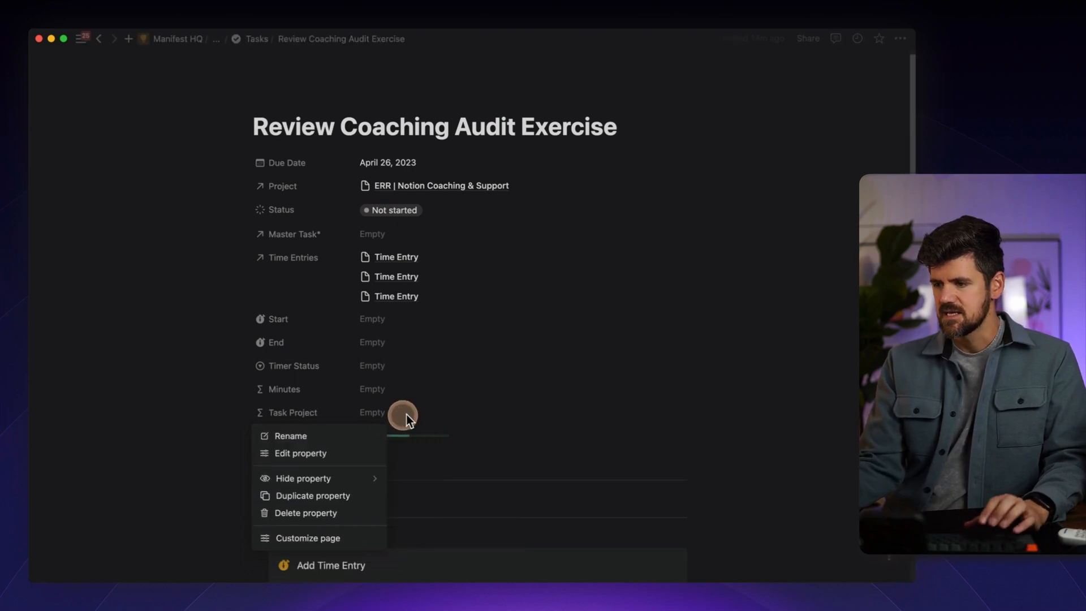
- Set the Task Project formula to prop("Project") and move the property below Total Time Logged
click(420, 415)
click(420, 416)
text(prop()
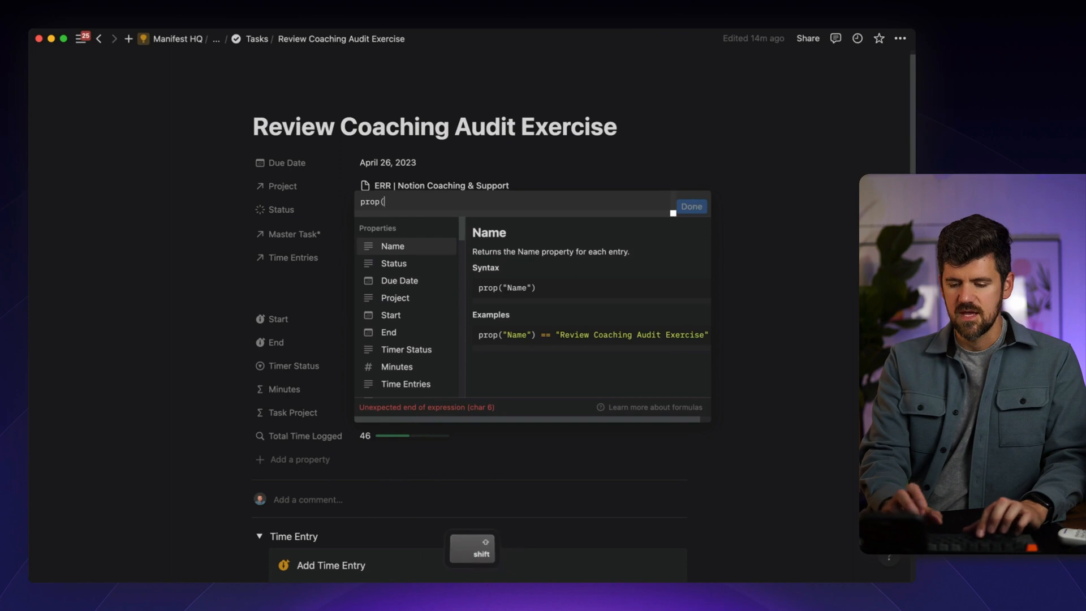
text("Project"))
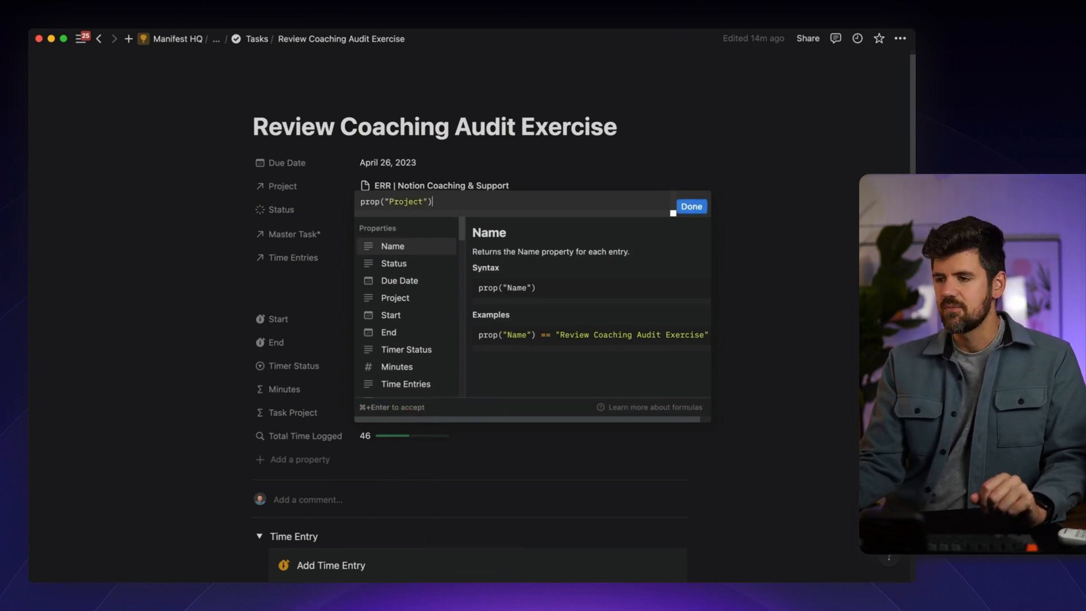
click(690, 209)
drag(302, 413, 301, 445)
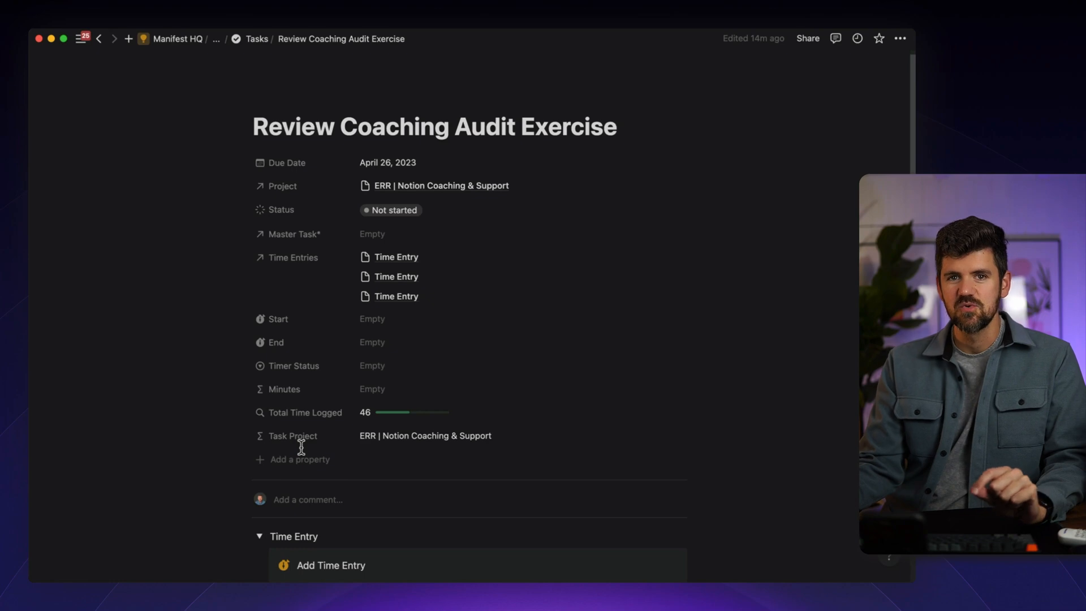
- Add a rollup property named Timer Task Project to the Review Coaching Audit Exercise task
click(292, 458)
scroll(317, 418, down, 4)
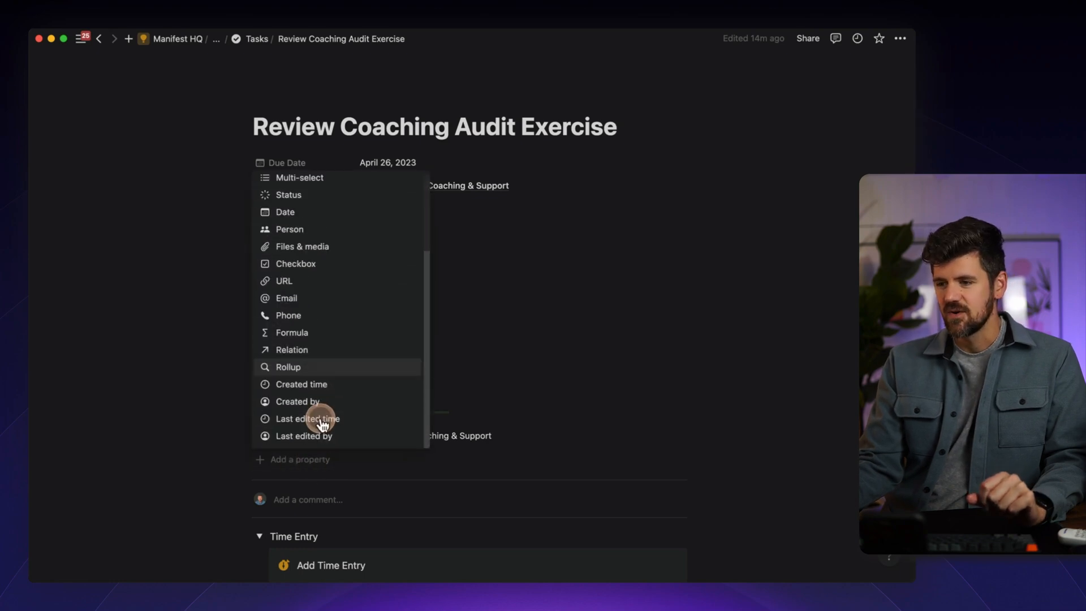
click(322, 372)
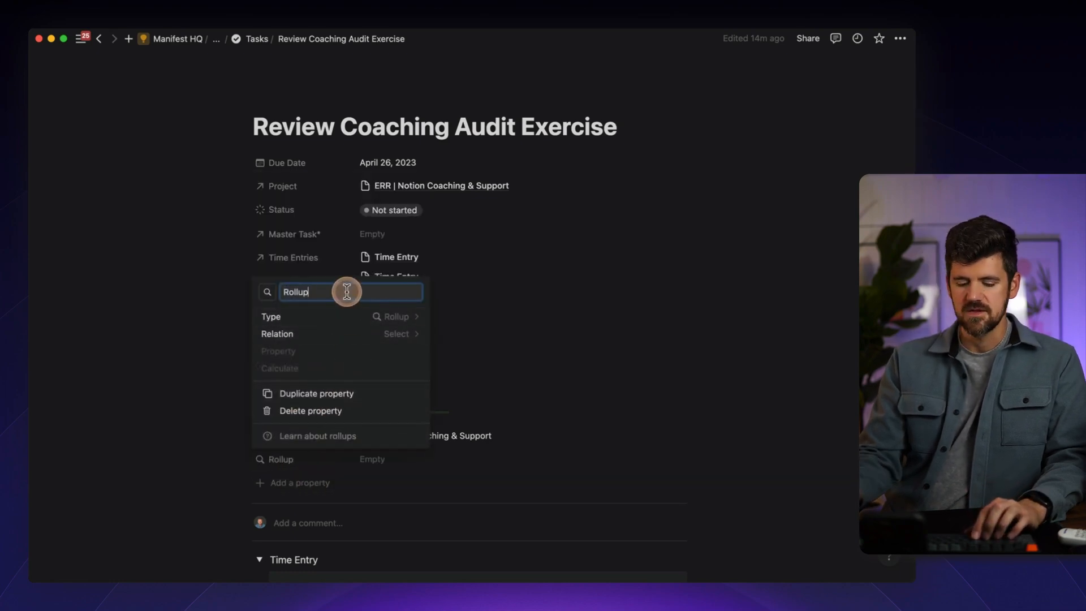
text(Timer Task )
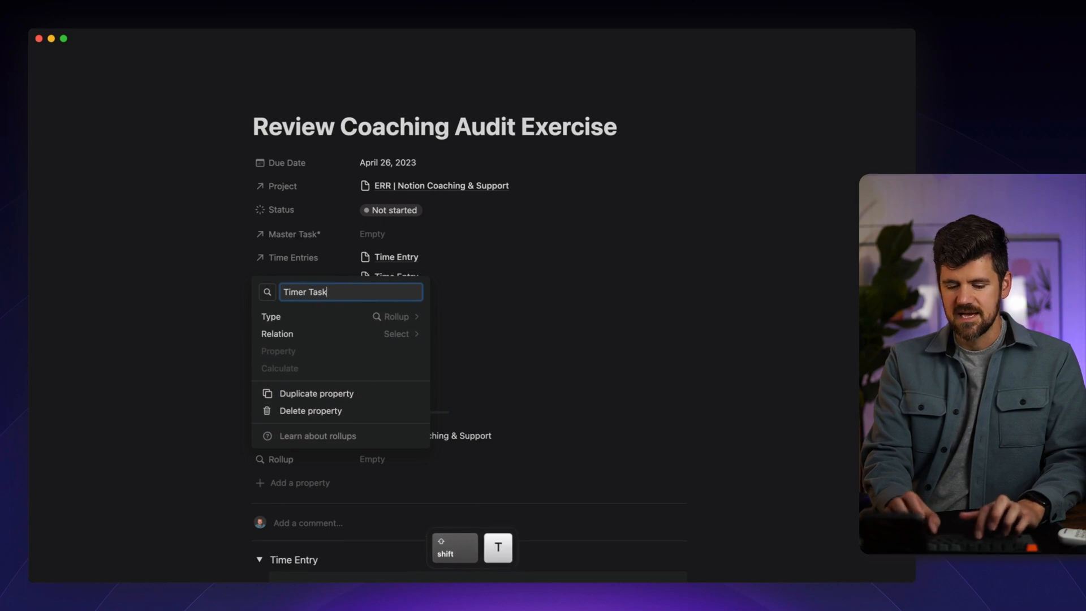
text(Project)
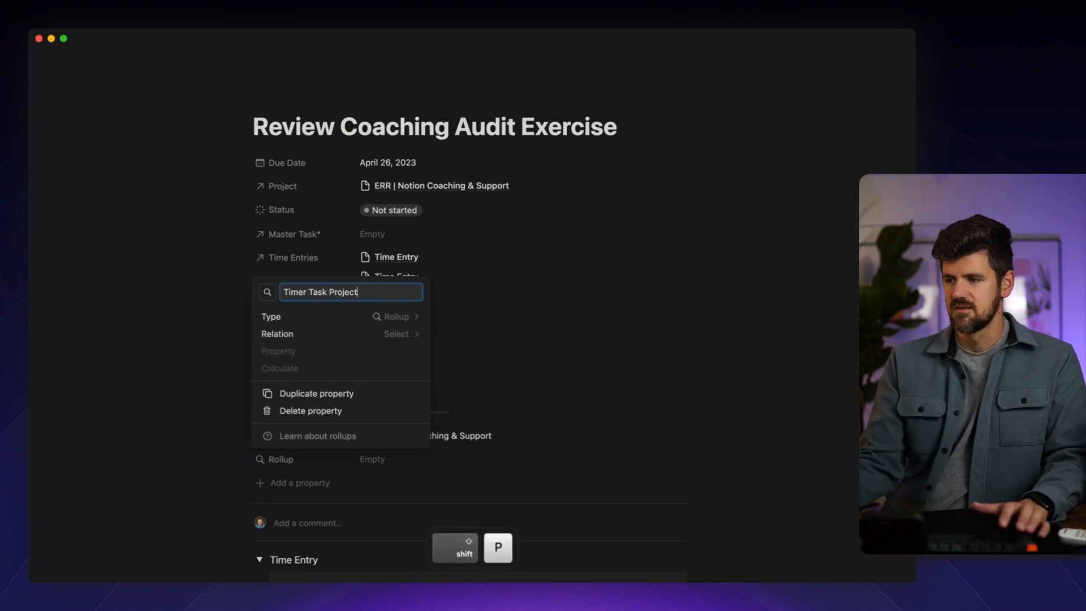
- Set the Timer Task Project rollup to pull Task Project through the Master Task* relation, and open the task's first time entry
click(390, 333)
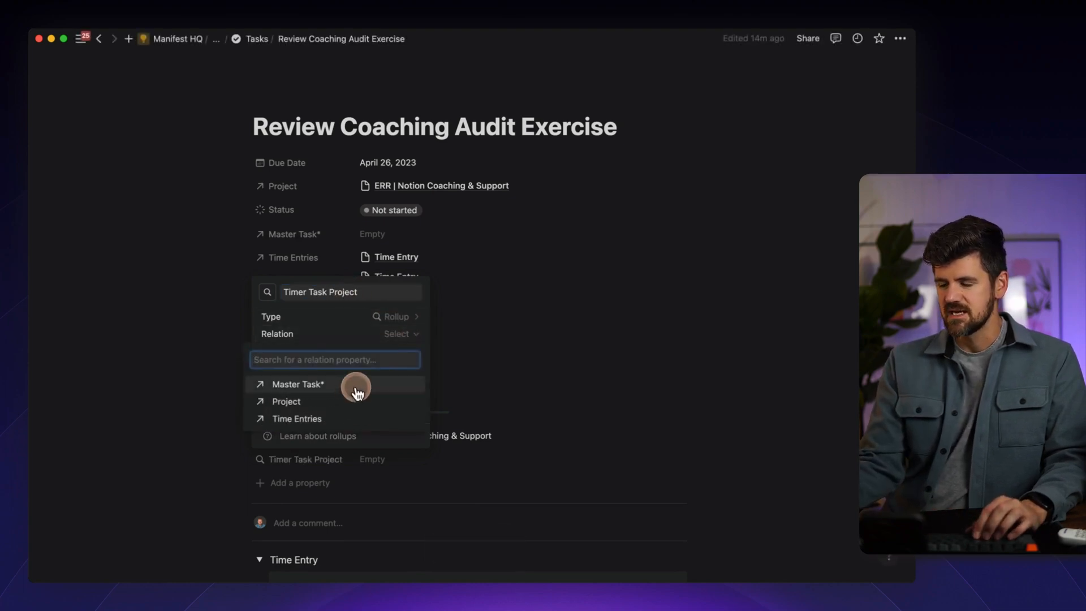
click(328, 384)
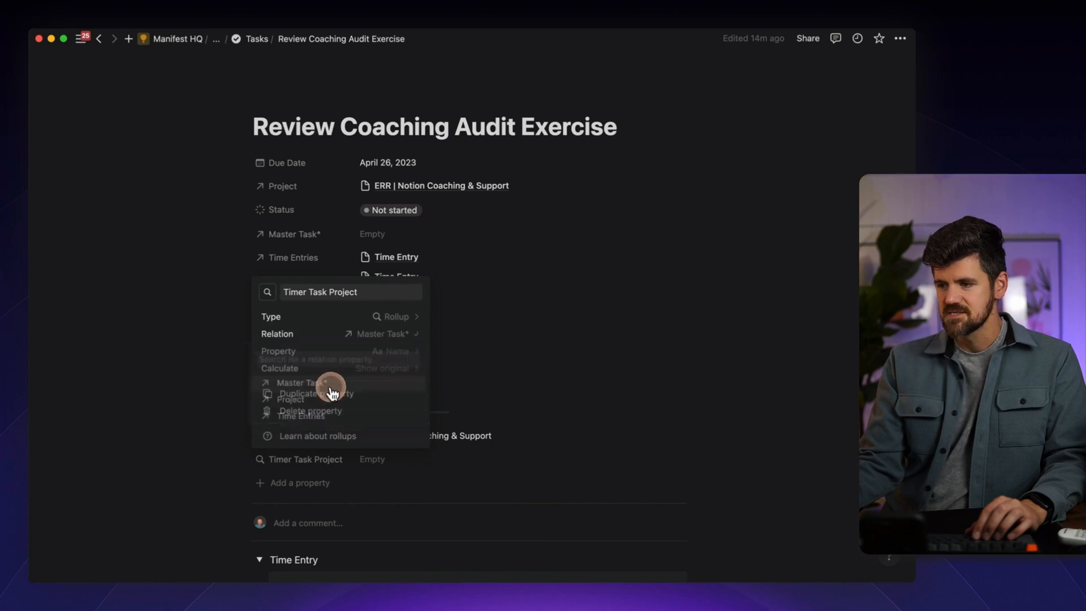
click(378, 352)
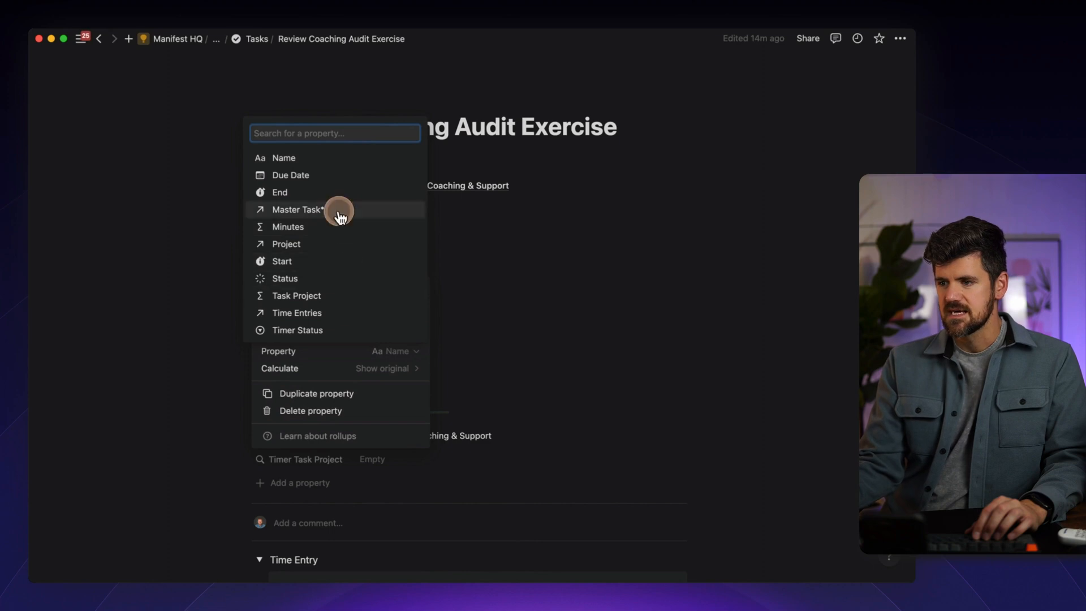
click(333, 297)
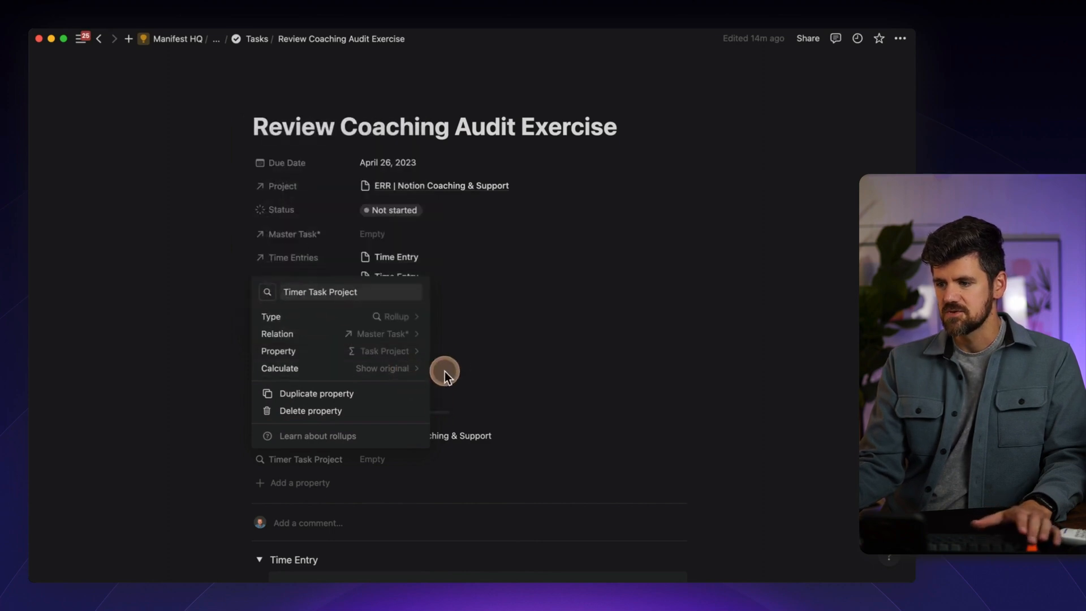
click(431, 457)
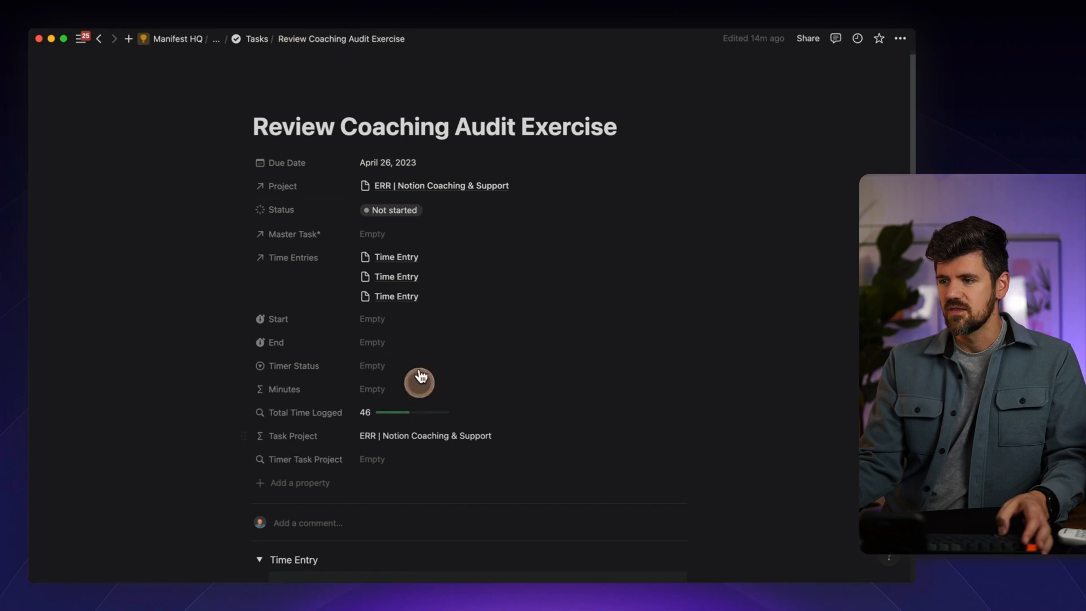
click(396, 257)
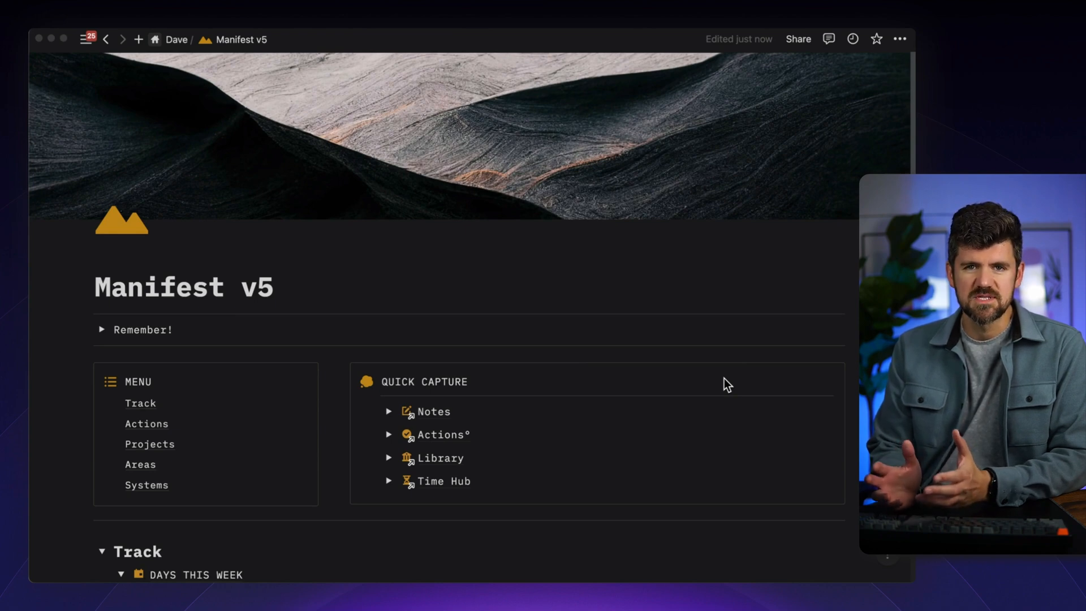
- Look over the Manifest v5 dashboard and collapse its Track section
key(ctrl)
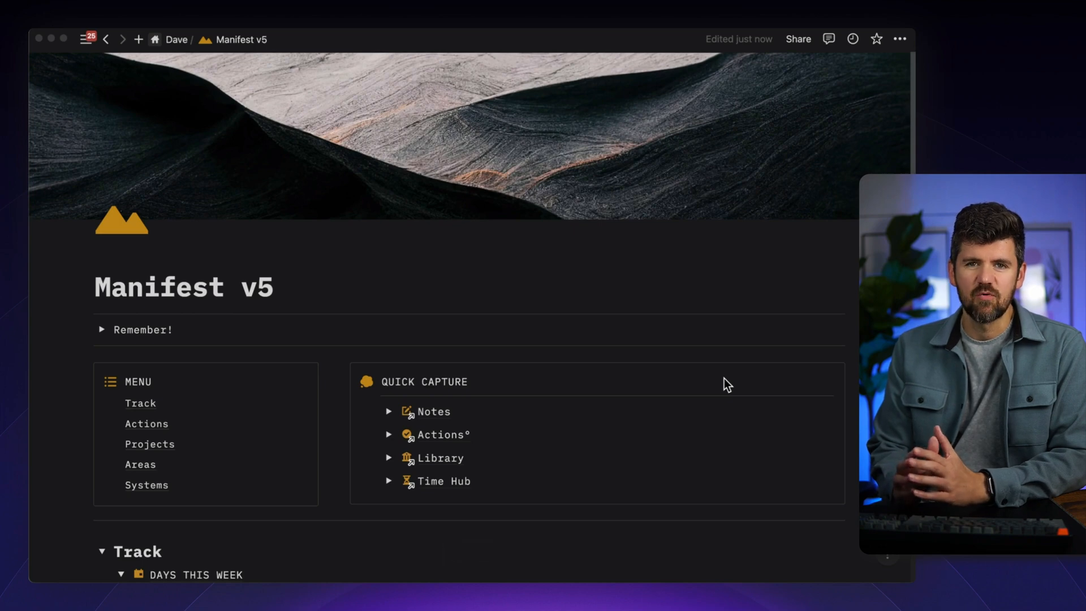
scroll(327, 441, down, 10)
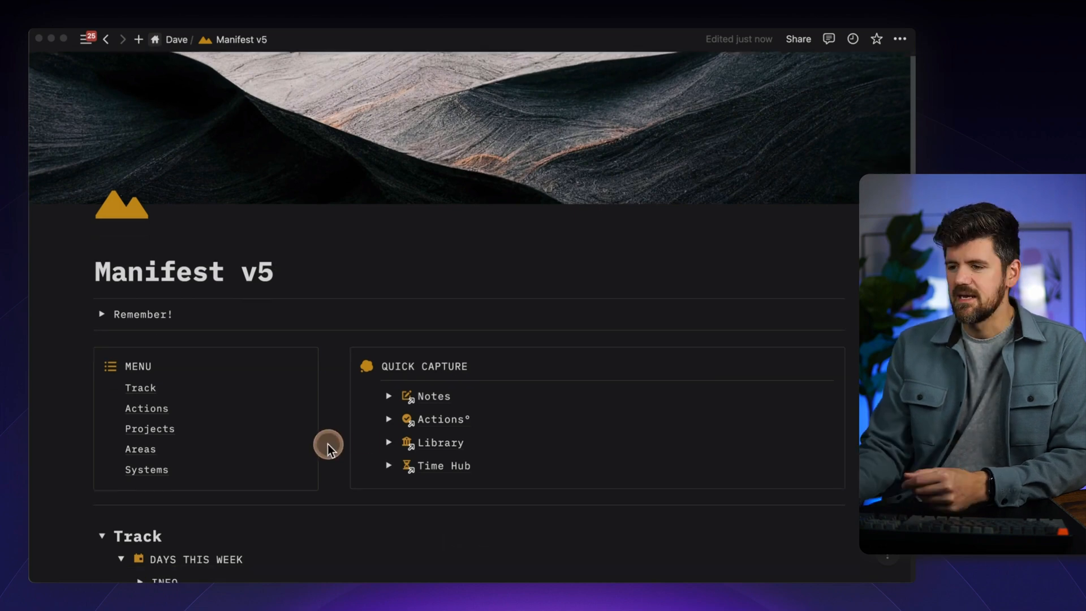
scroll(284, 305, down, 7)
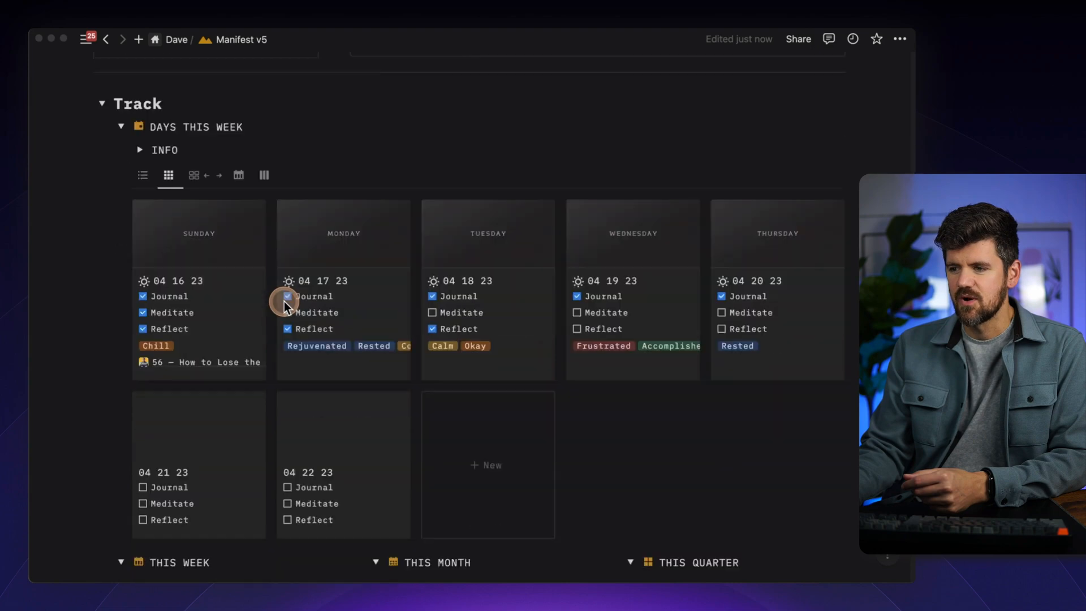
scroll(192, 191, up, 8)
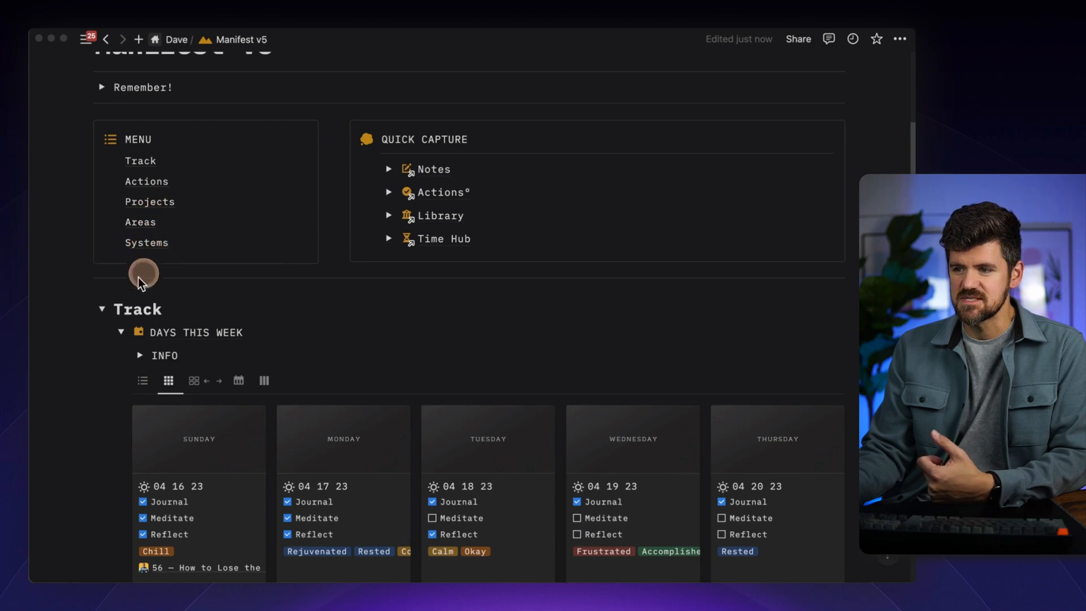
scroll(98, 290, down, 2)
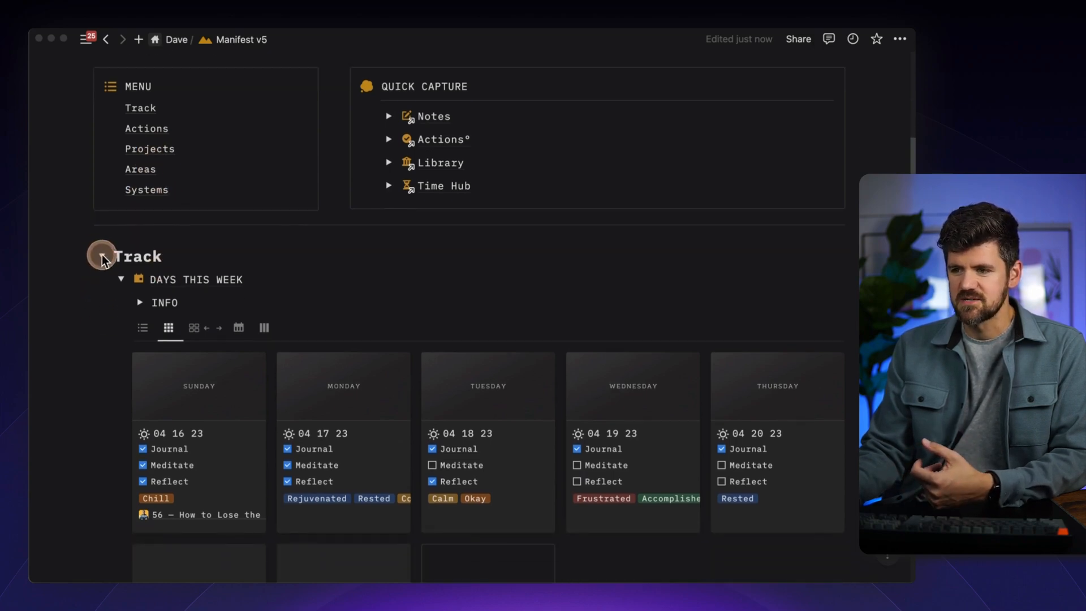
scroll(117, 281, down, 5)
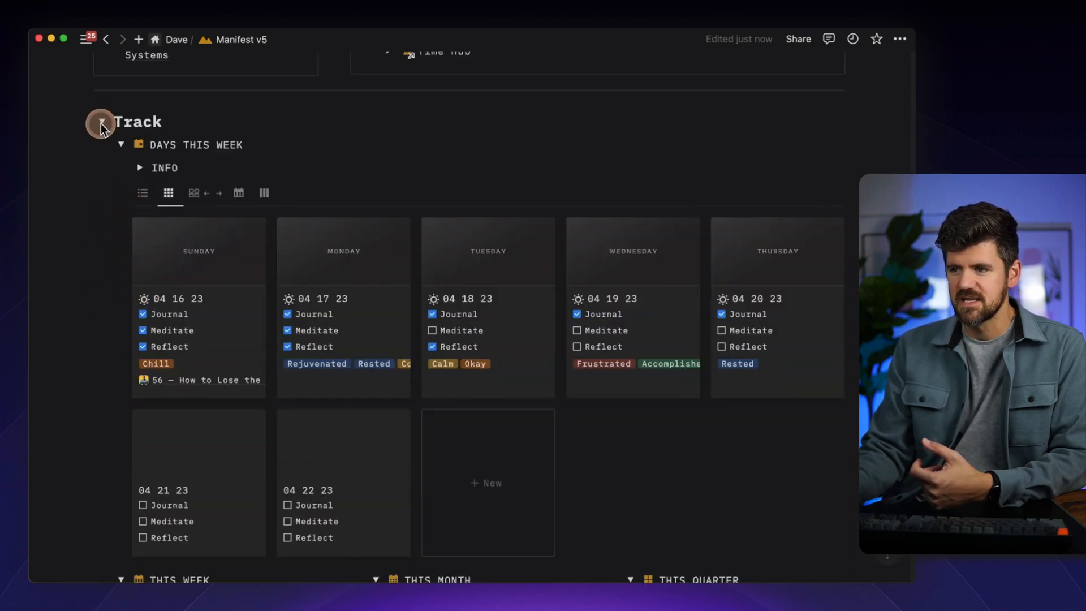
click(102, 125)
scroll(121, 177, down, 4)
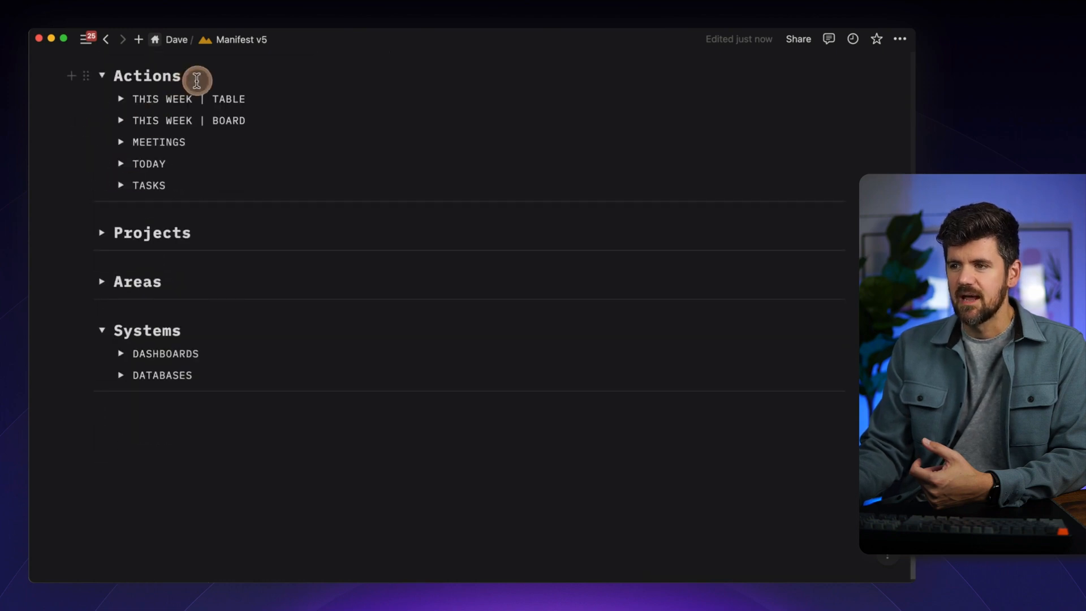
- Add a toggle named TIME TRACKING HUB as the first item in the Actions section
scroll(197, 80, up, 4)
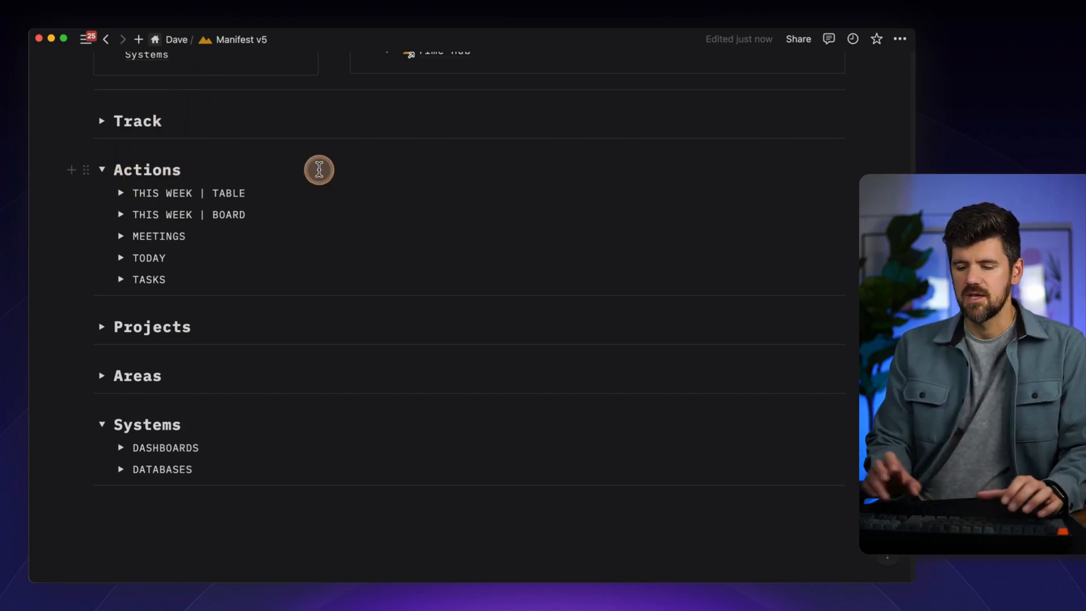
key(Return)
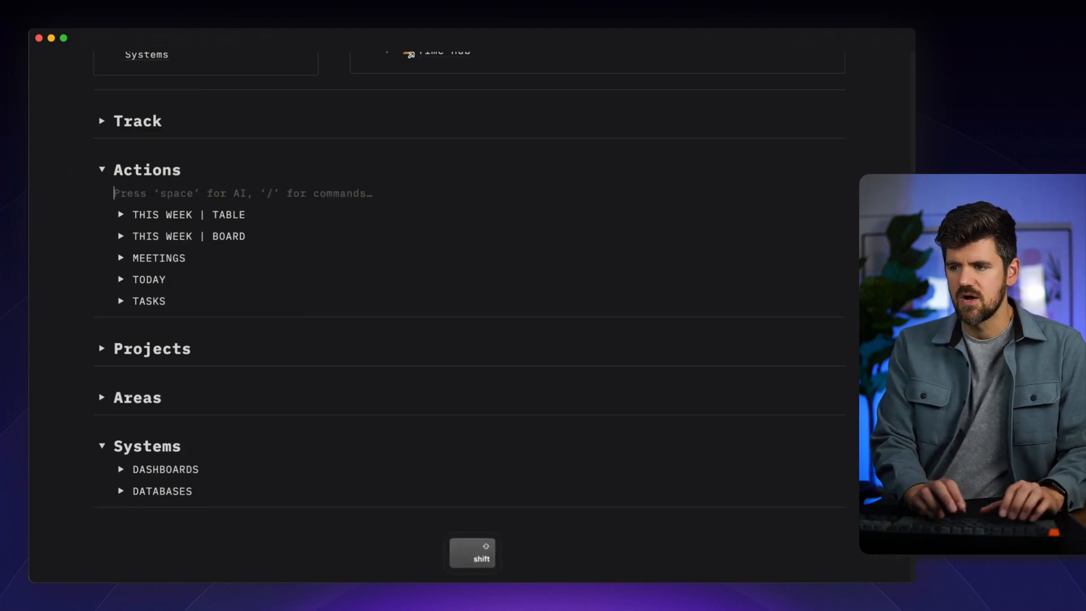
text(> )
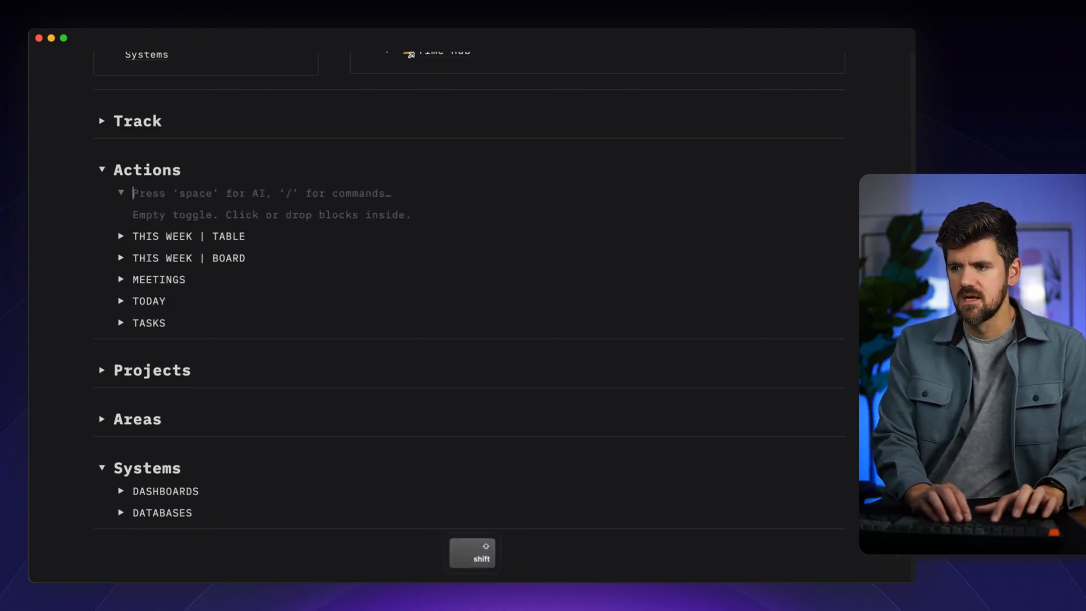
text(TIME TRACKING HUB)
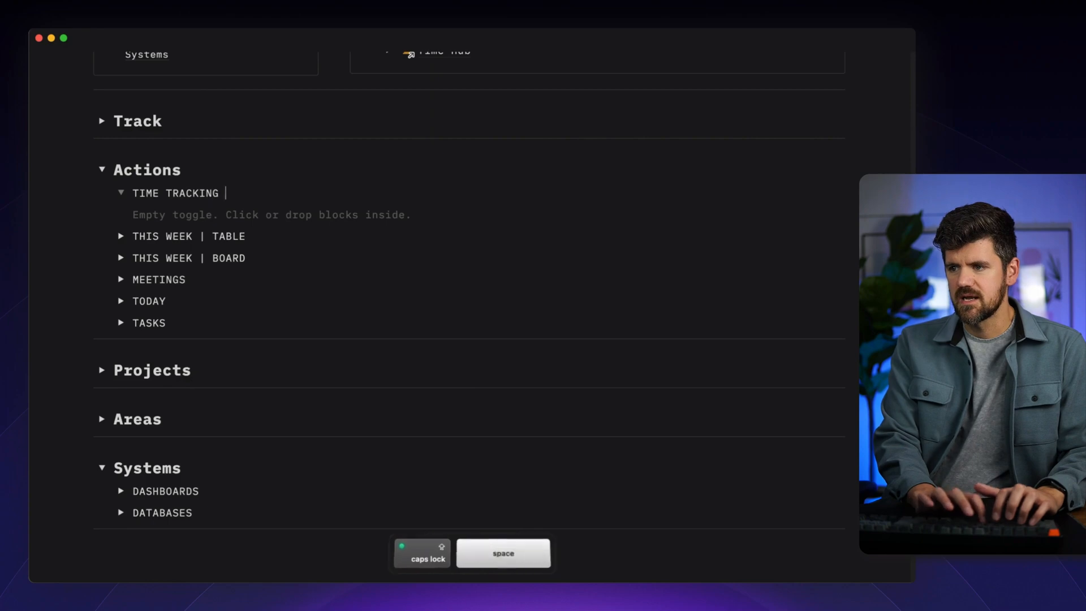
- Insert a linked view of the Actions° database inside the TIME TRACKING HUB toggle, starting from a new empty view
click(334, 215)
text(/)
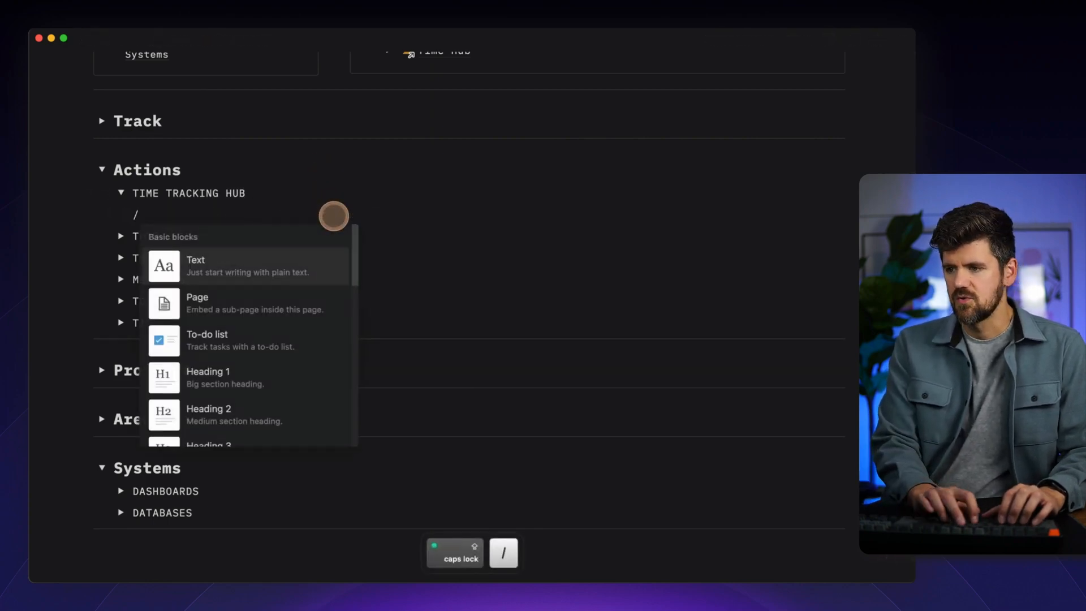
text(LINKED)
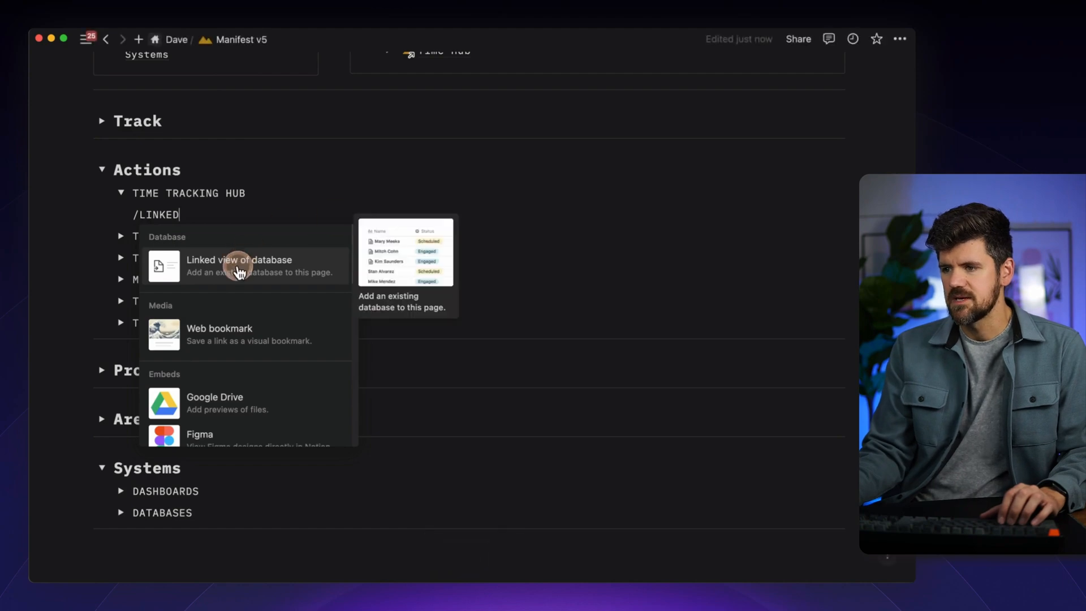
click(170, 266)
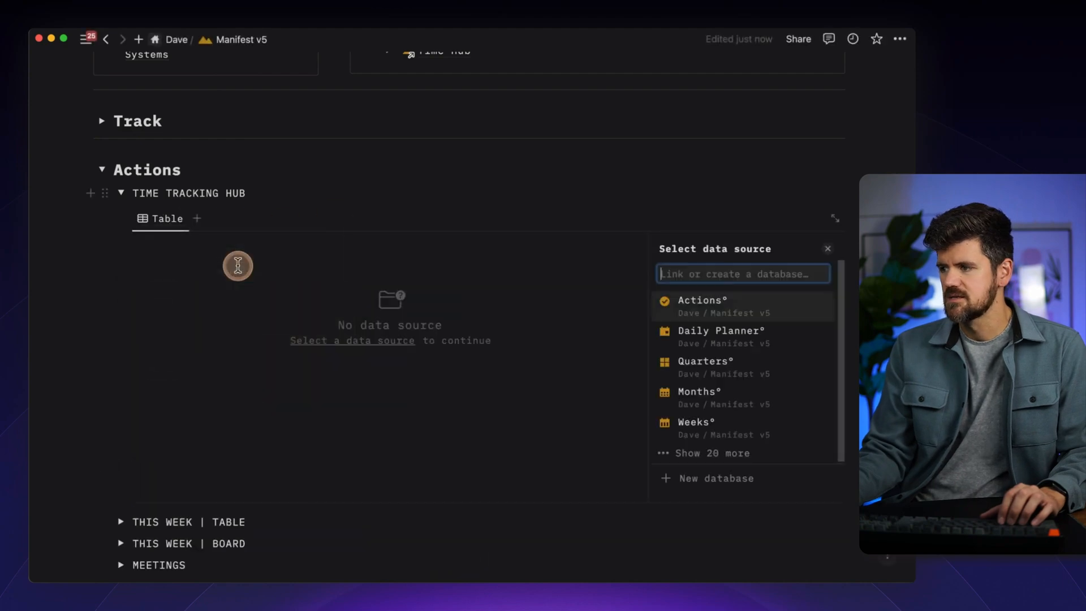
click(723, 308)
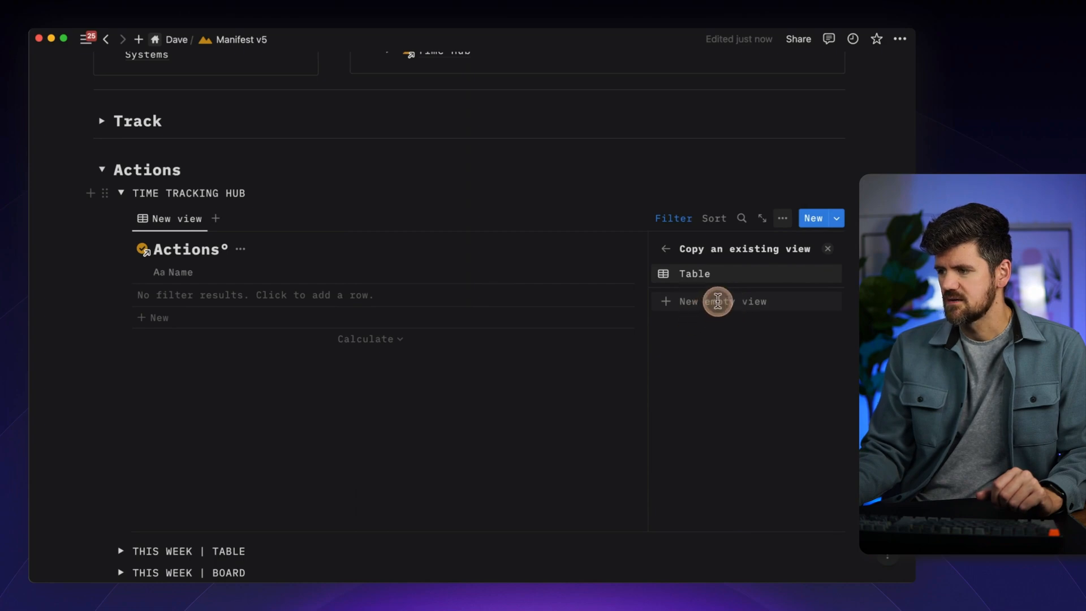
click(719, 307)
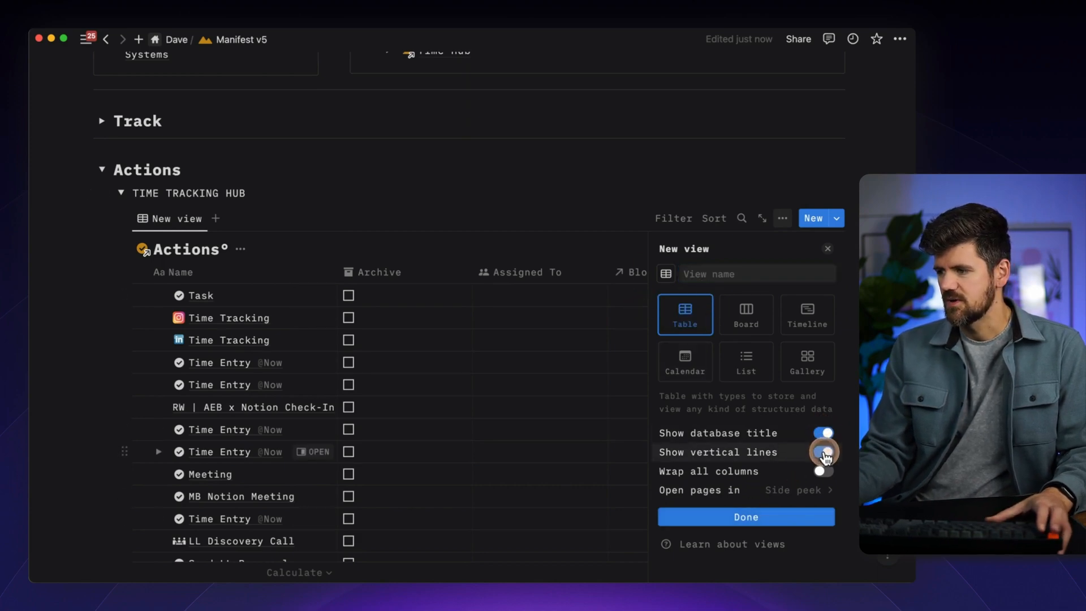
- Create the view as a table with the database title and vertical lines turned off
click(825, 434)
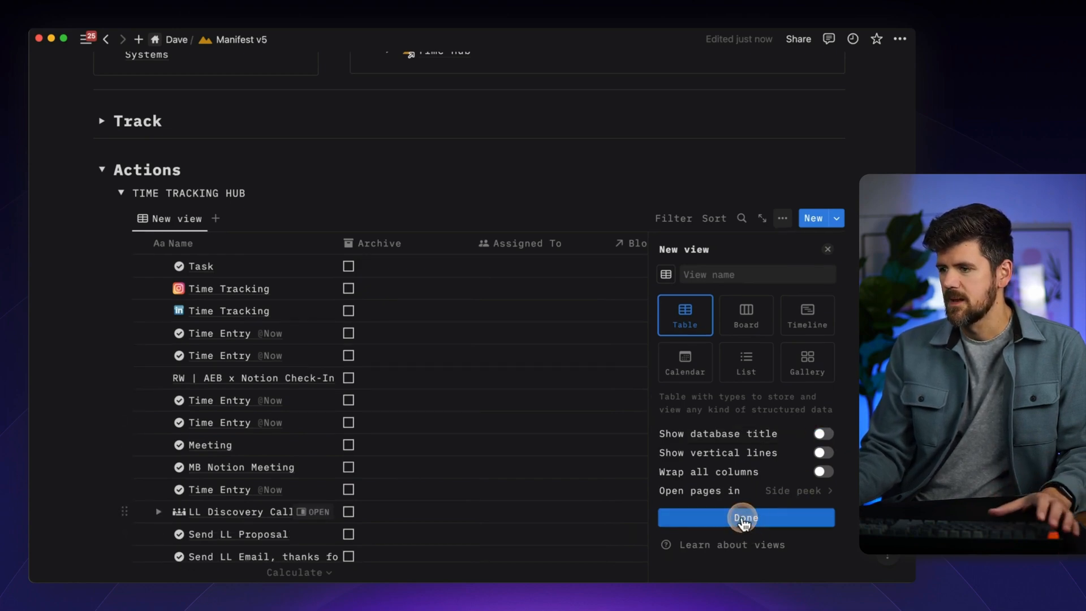
click(745, 519)
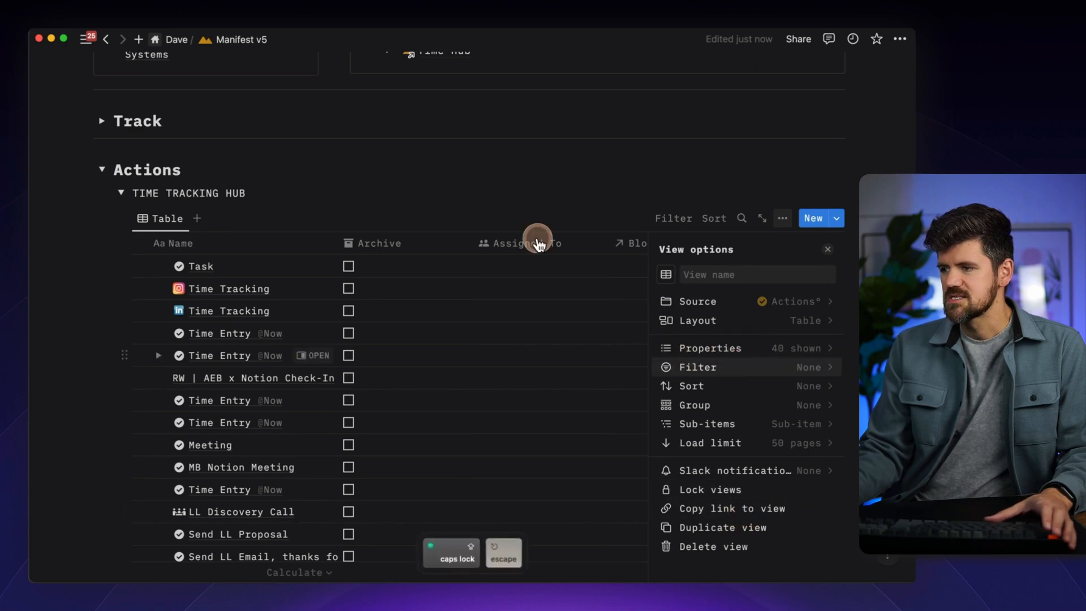
key(Escape)
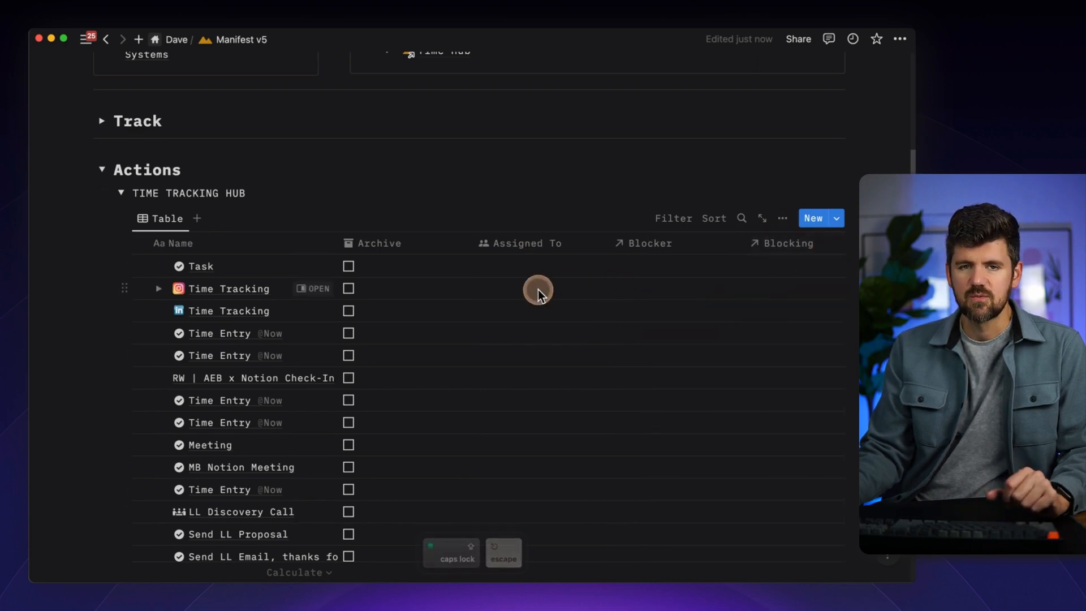
- Hide all properties except Name in the TIME TRACKING HUB table
click(788, 227)
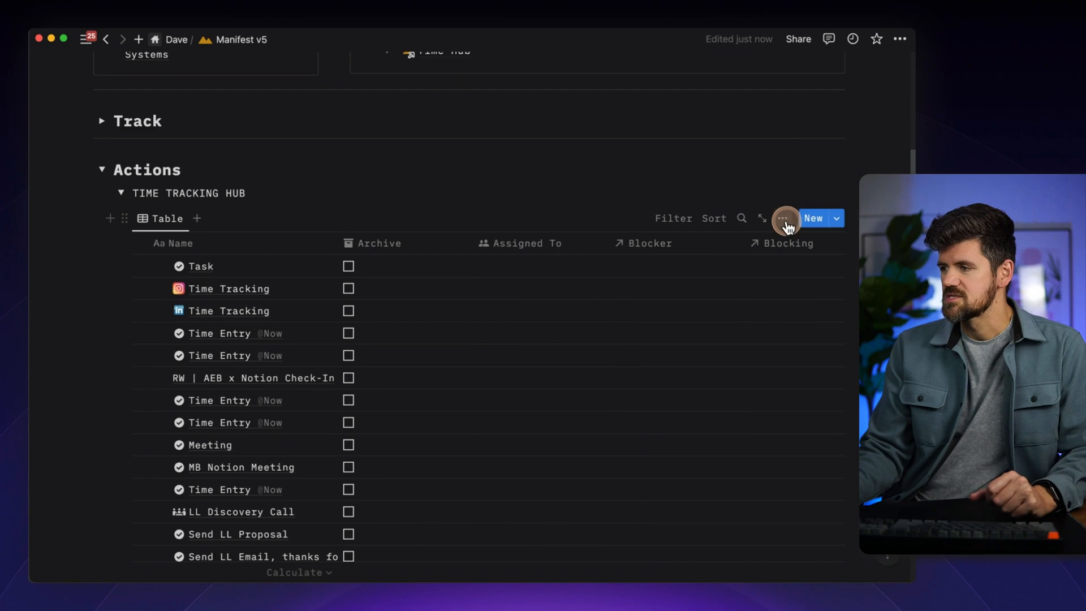
click(811, 326)
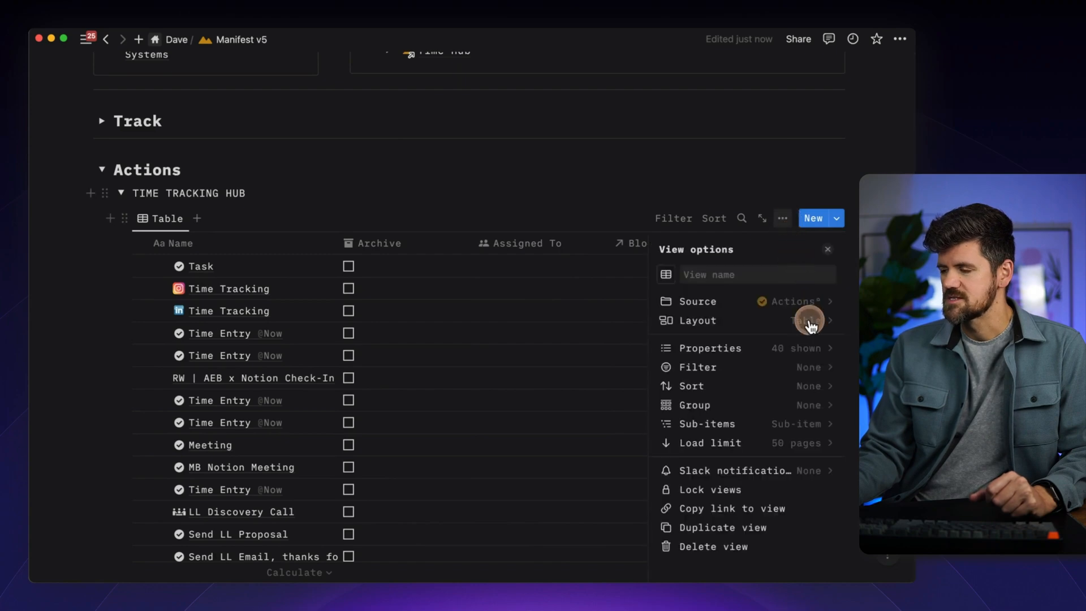
click(813, 352)
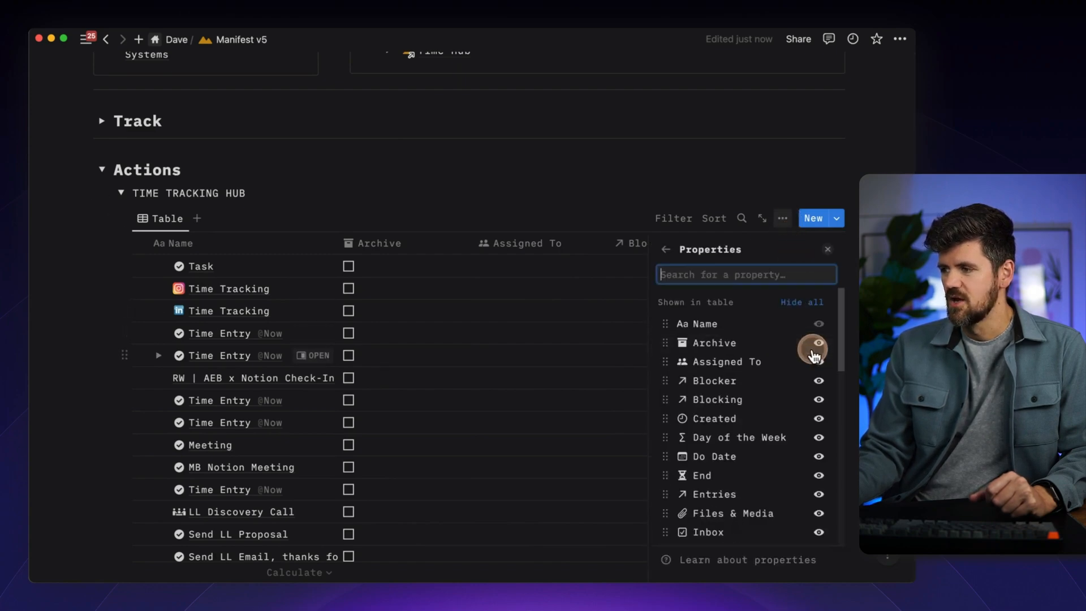
click(813, 303)
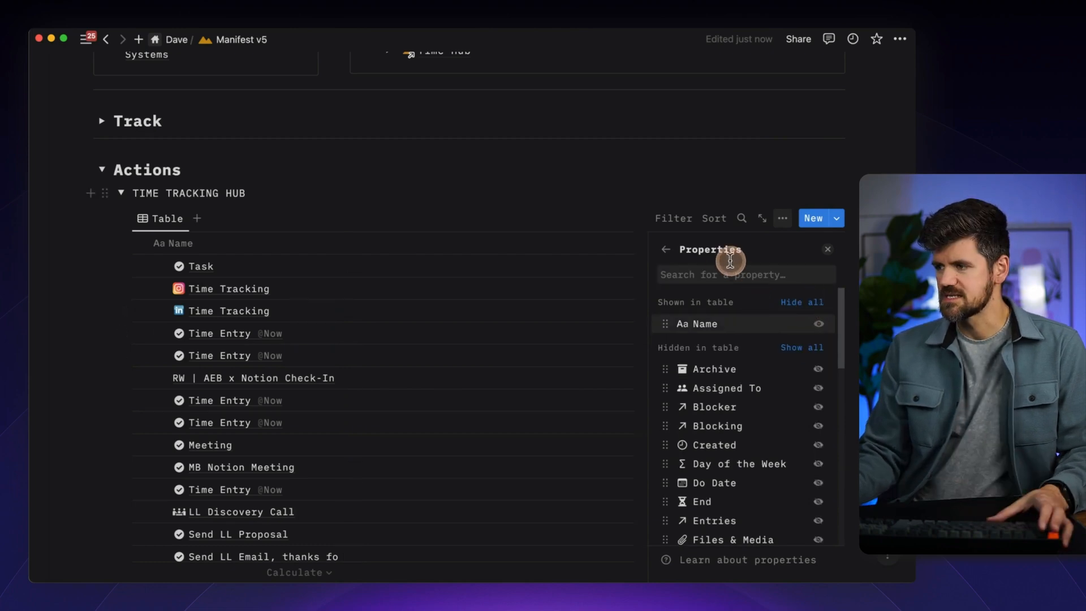
- Filter the TIME TRACKING HUB table to entries whose Master Task* is not empty, and save the filter for everyone
click(674, 219)
click(674, 218)
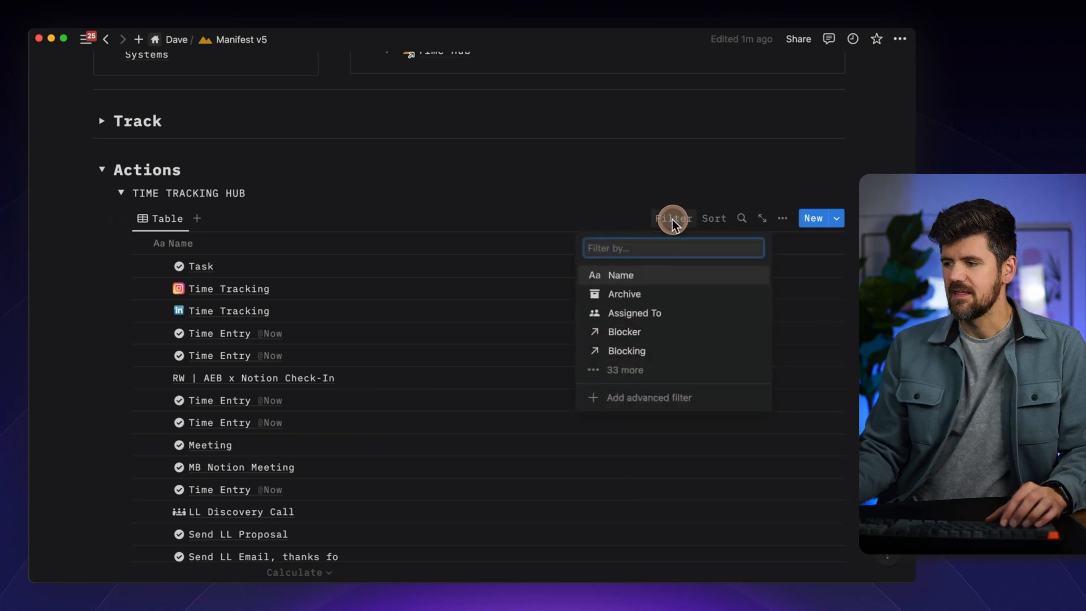
click(641, 373)
scroll(649, 380, down, 3)
scroll(679, 430, down, 1)
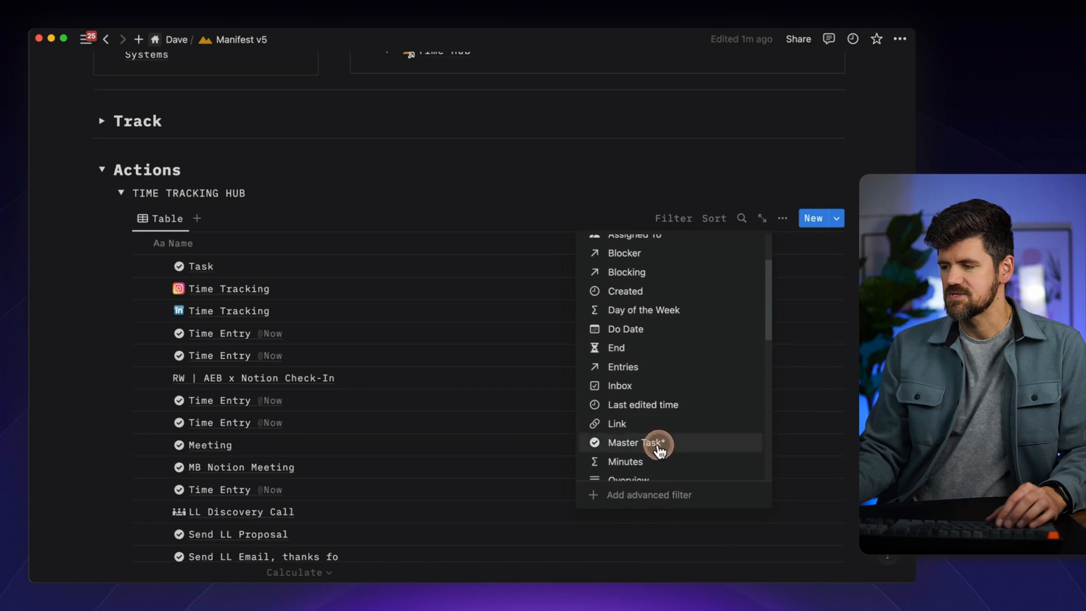
click(654, 447)
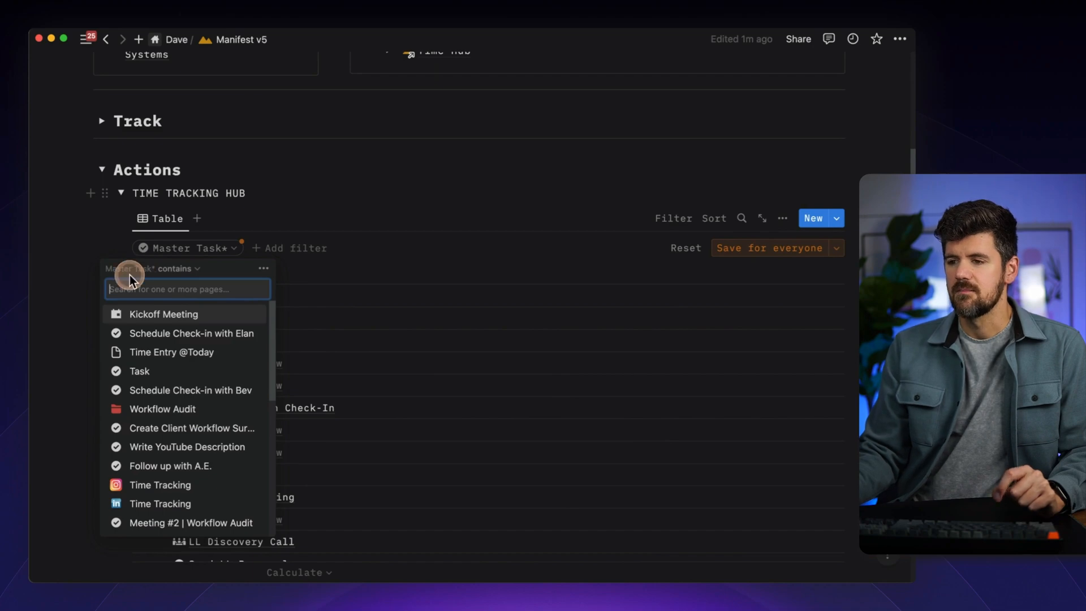
click(181, 275)
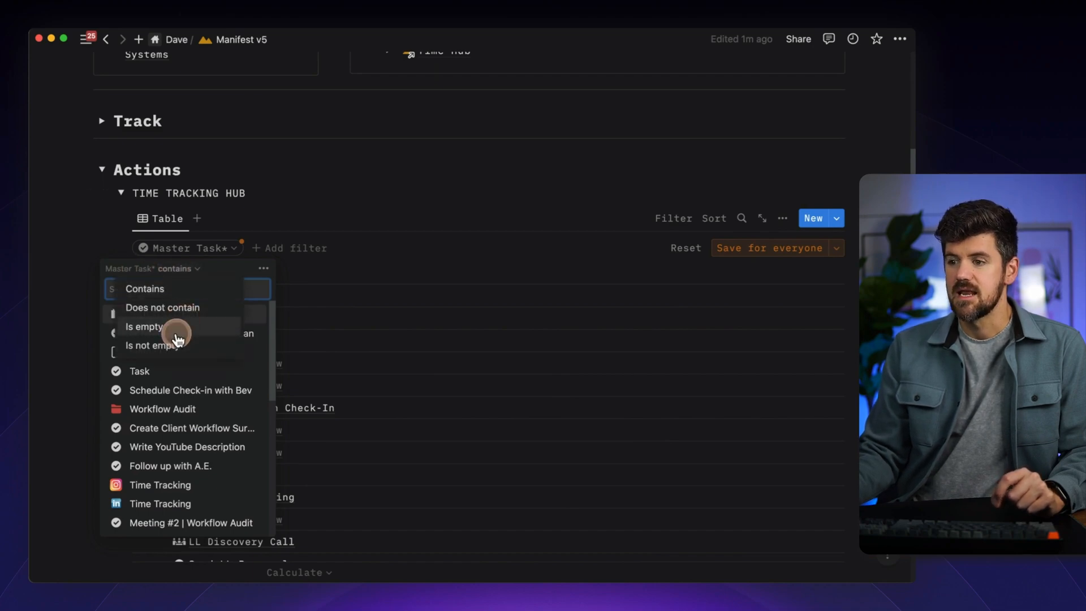
click(175, 346)
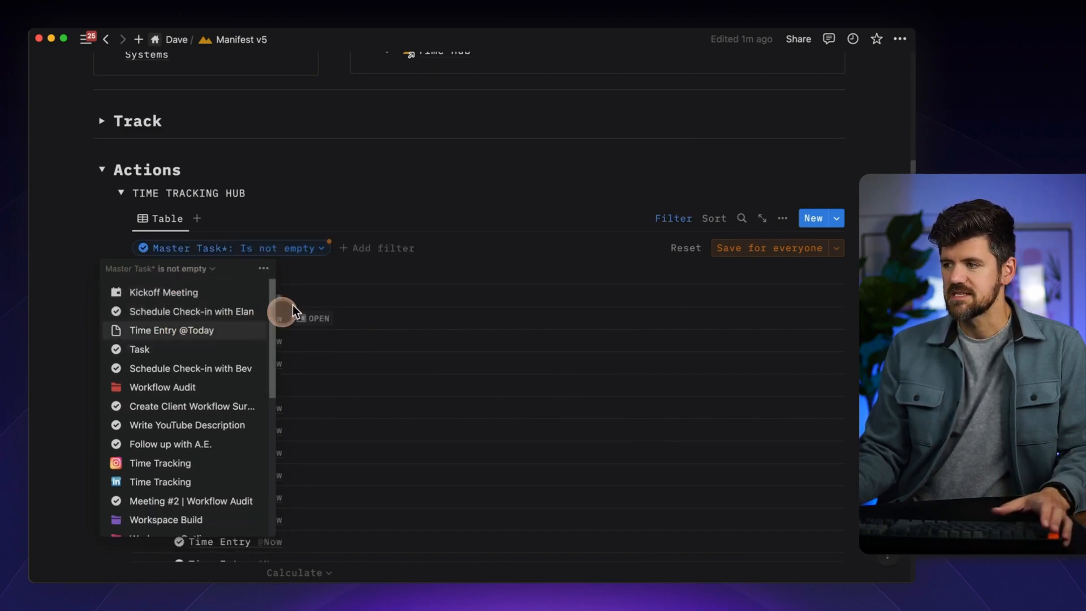
click(805, 237)
click(800, 247)
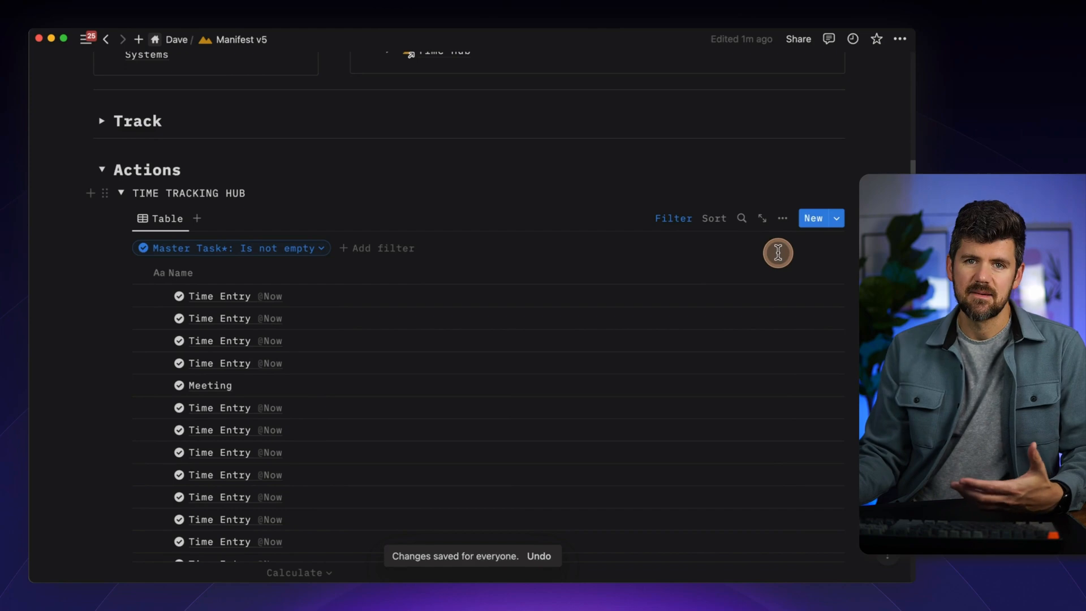
click(777, 252)
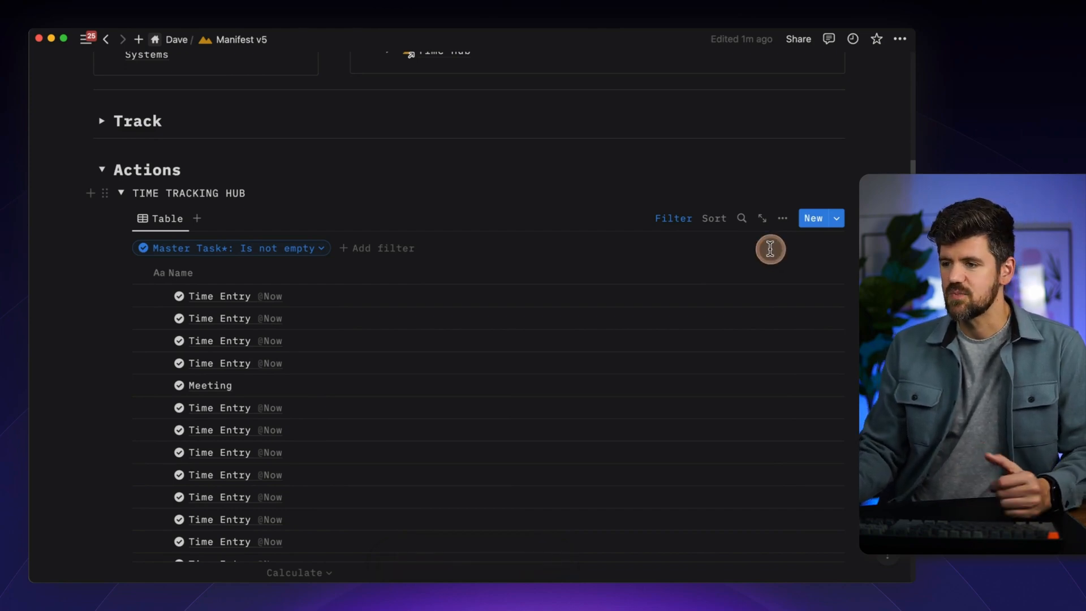
- Add a second filter limiting Start to this week relative to today, and save it for everyone
click(682, 221)
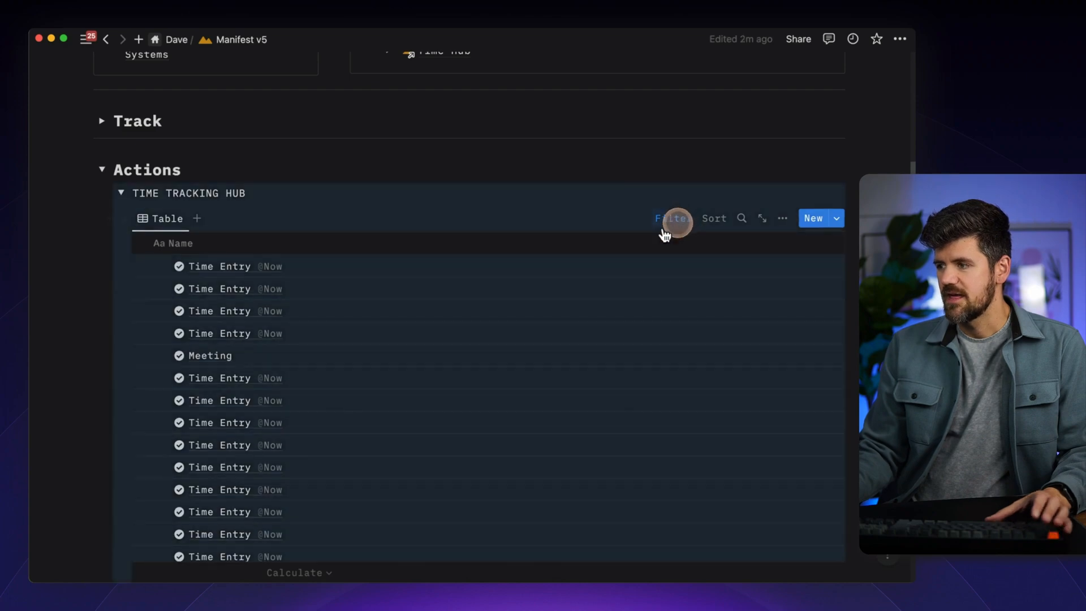
click(784, 221)
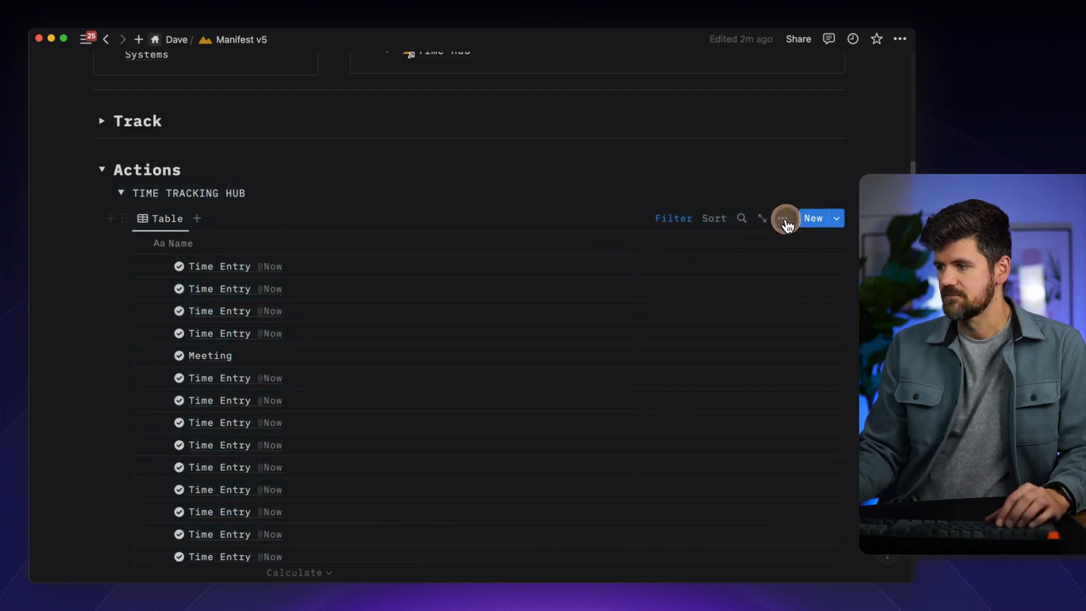
click(806, 378)
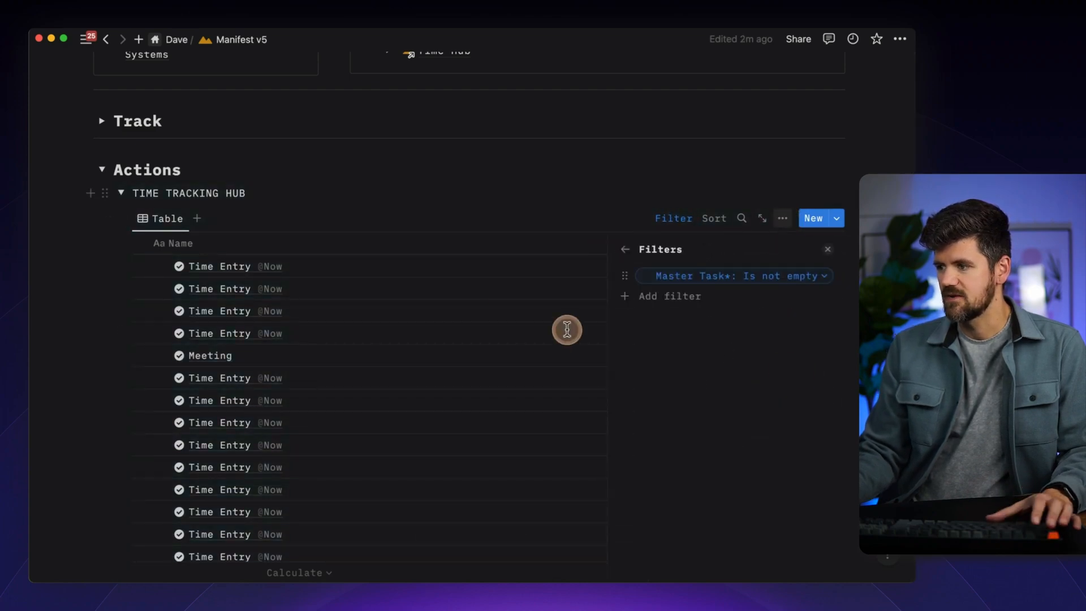
click(660, 299)
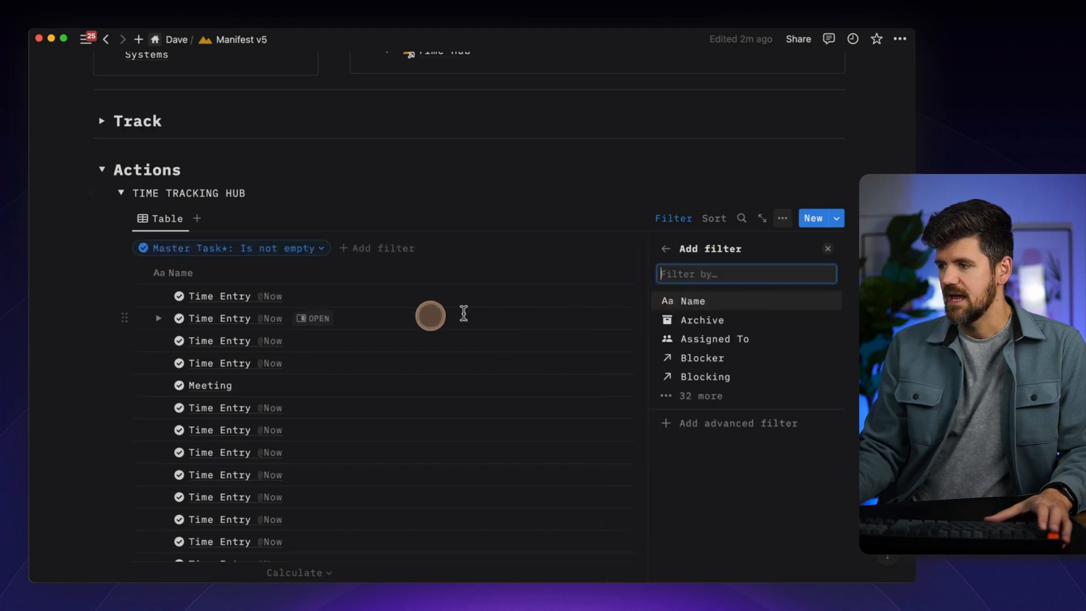
scroll(720, 407, down, 5)
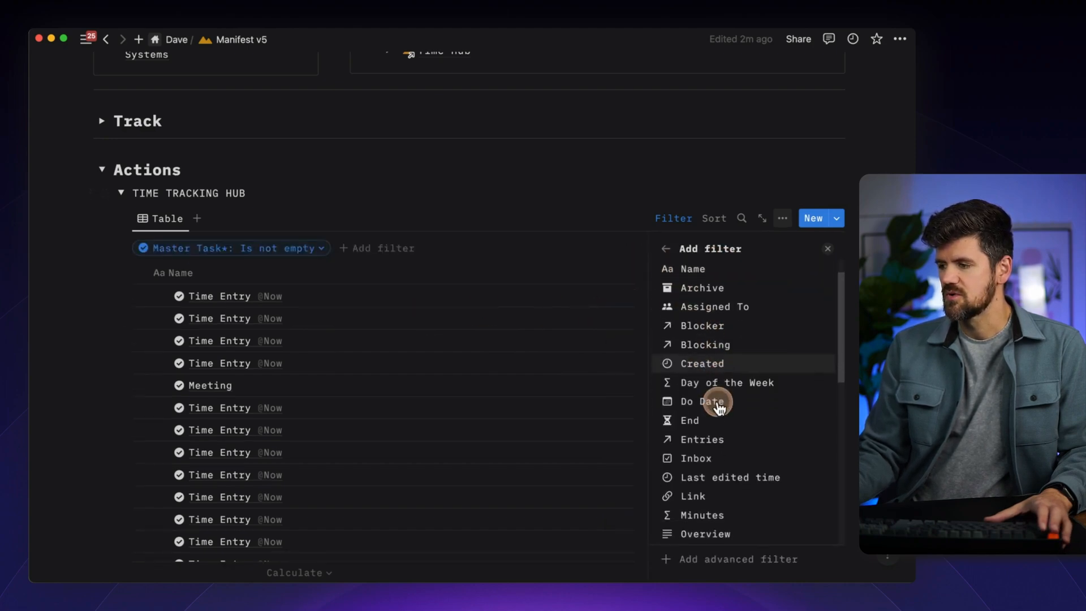
scroll(718, 405, down, 6)
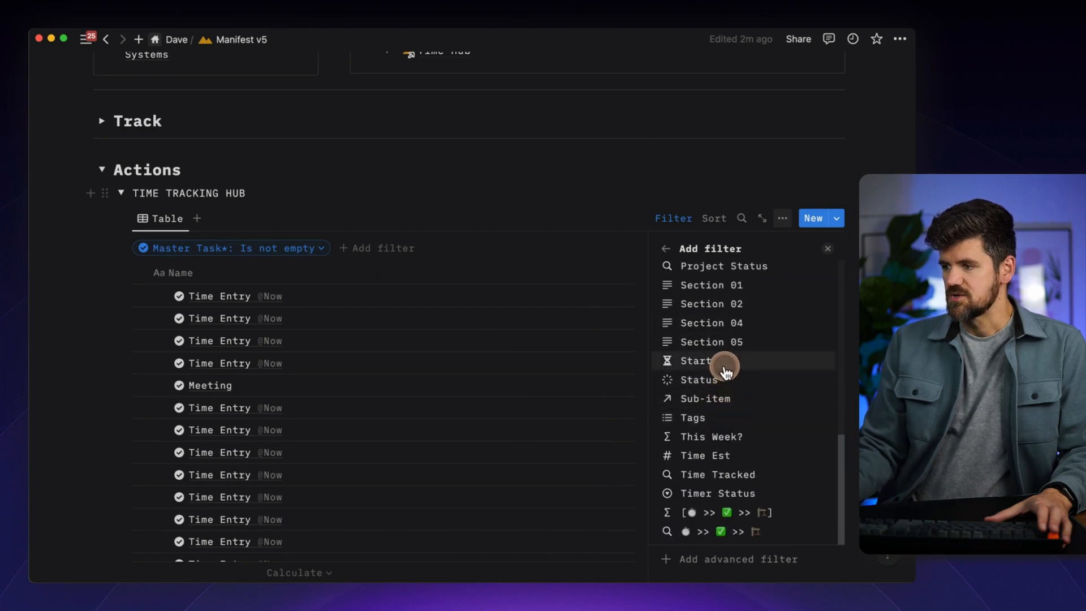
click(726, 369)
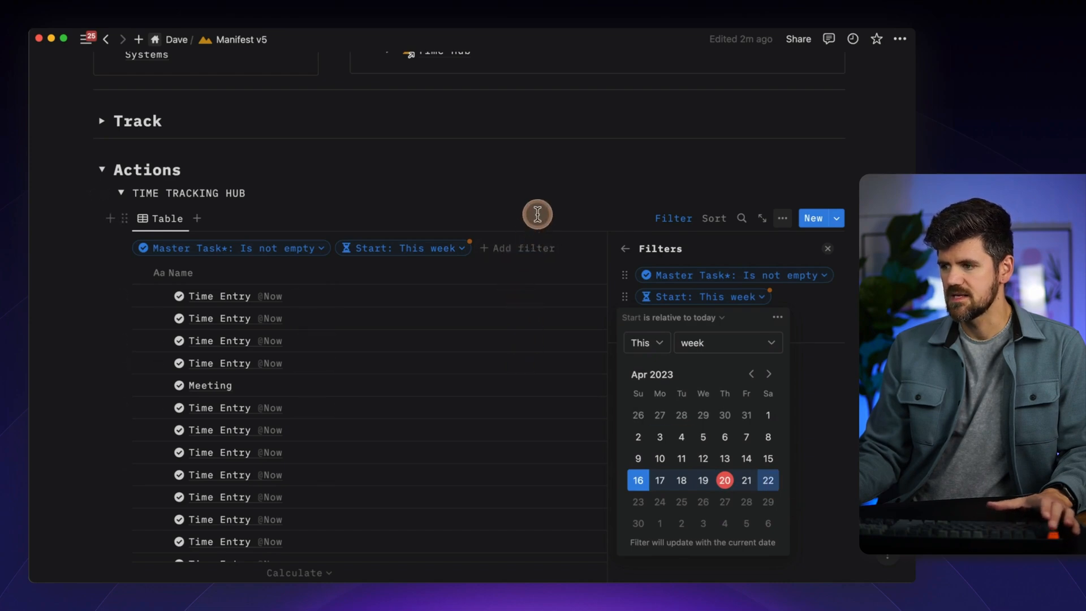
key(Escape)
key(Escape)
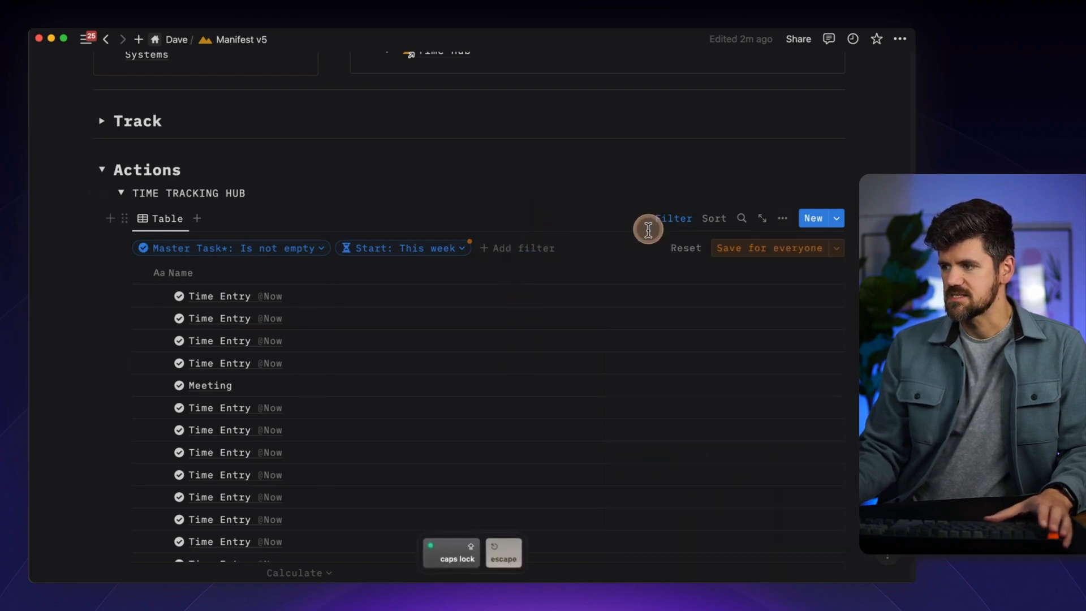
click(752, 249)
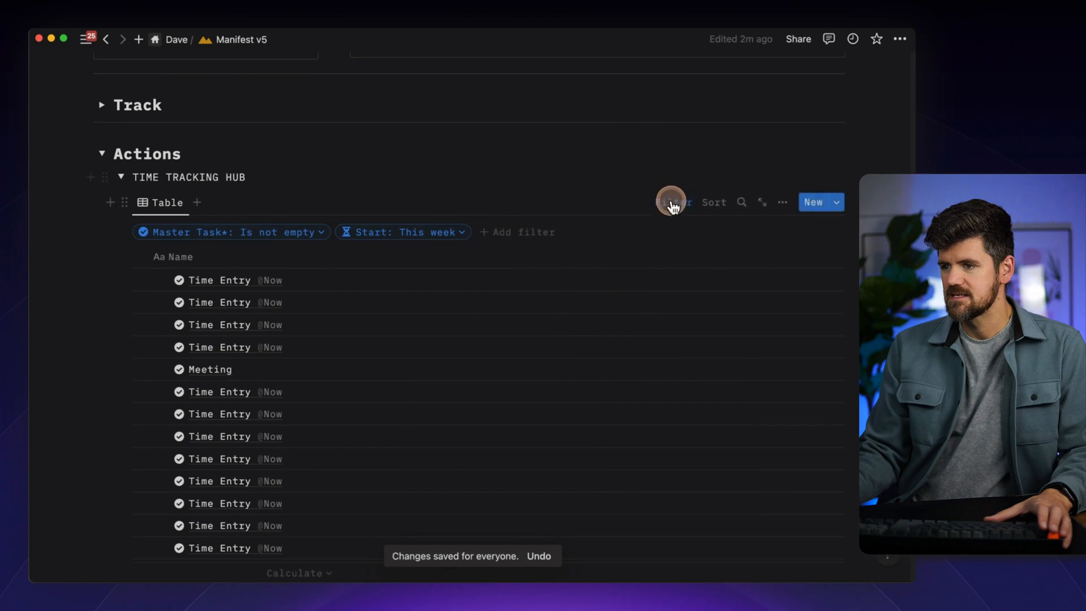
- Show the Start property in the TIME TRACKING HUB table
scroll(679, 238, down, 1)
click(782, 170)
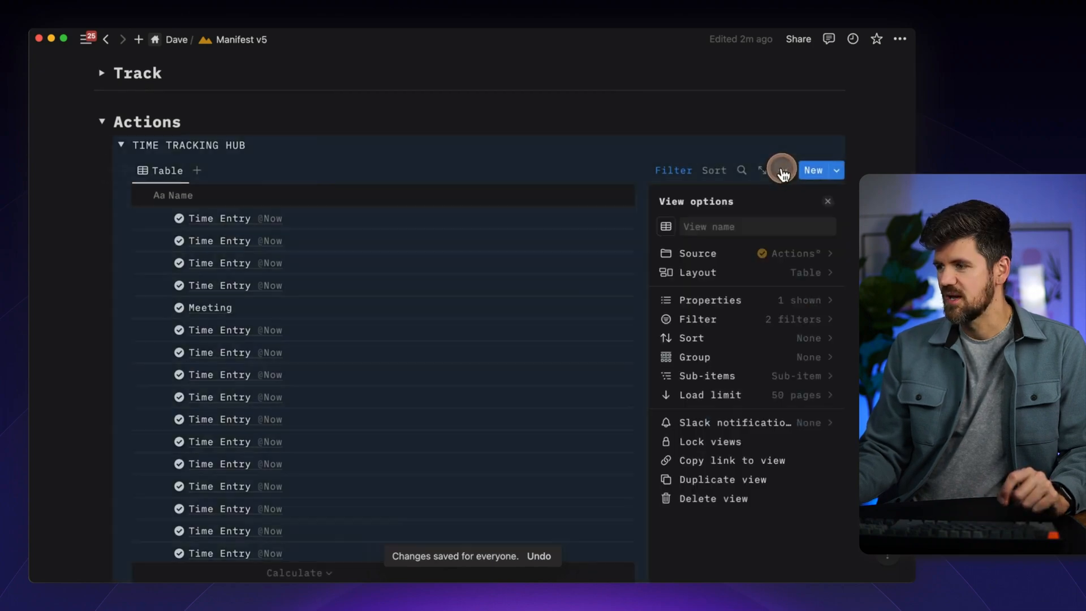
scroll(808, 334, down, 2)
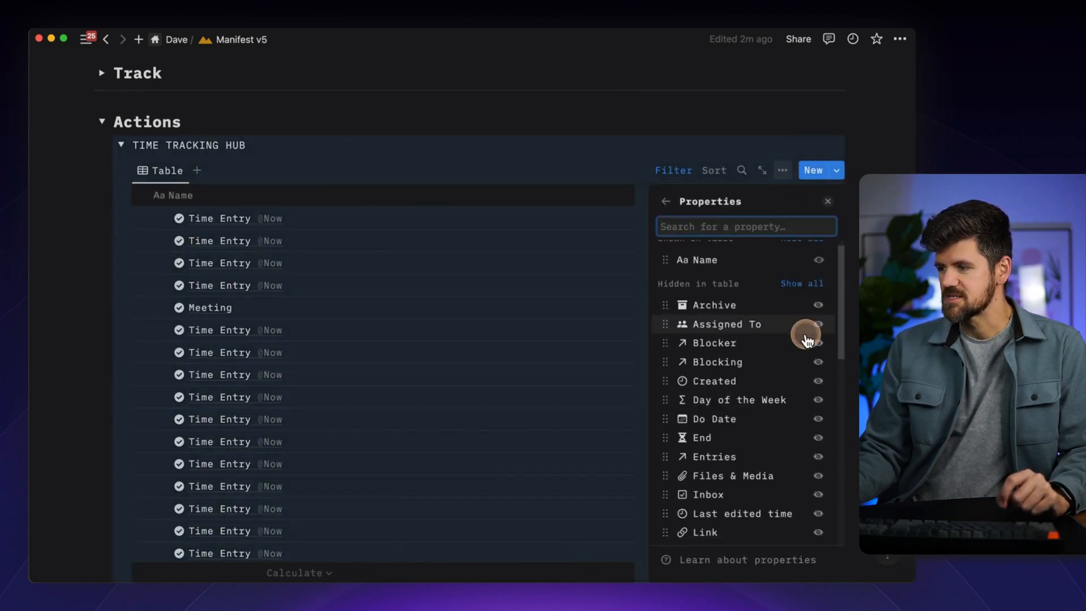
scroll(813, 421, down, 10)
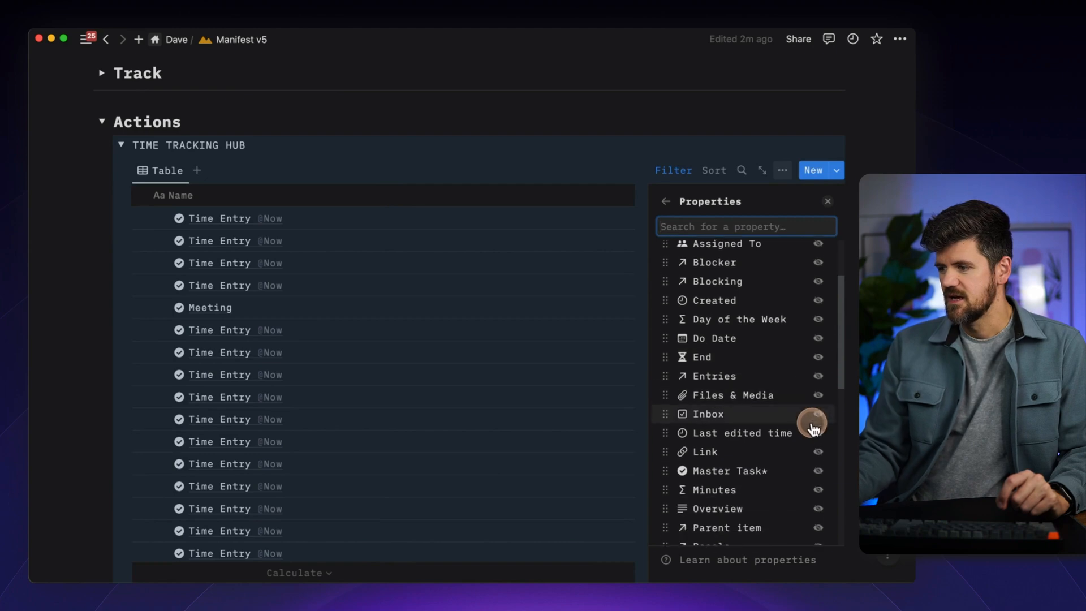
scroll(813, 435, down, 2)
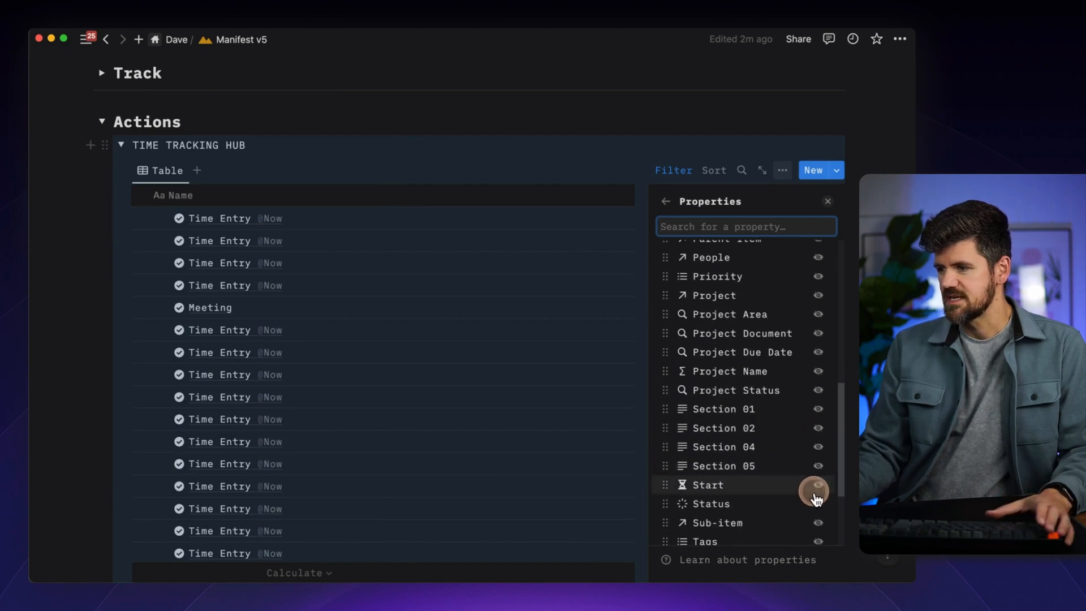
click(818, 485)
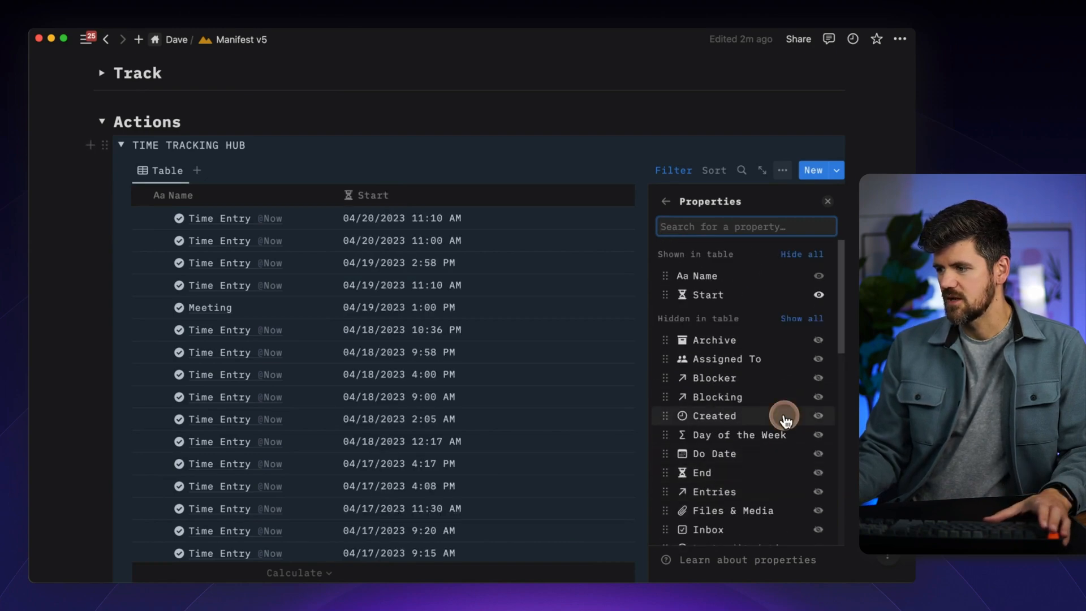
- Show the Minutes and Master Task* properties in the TIME TRACKING HUB table
scroll(798, 449, down, 10)
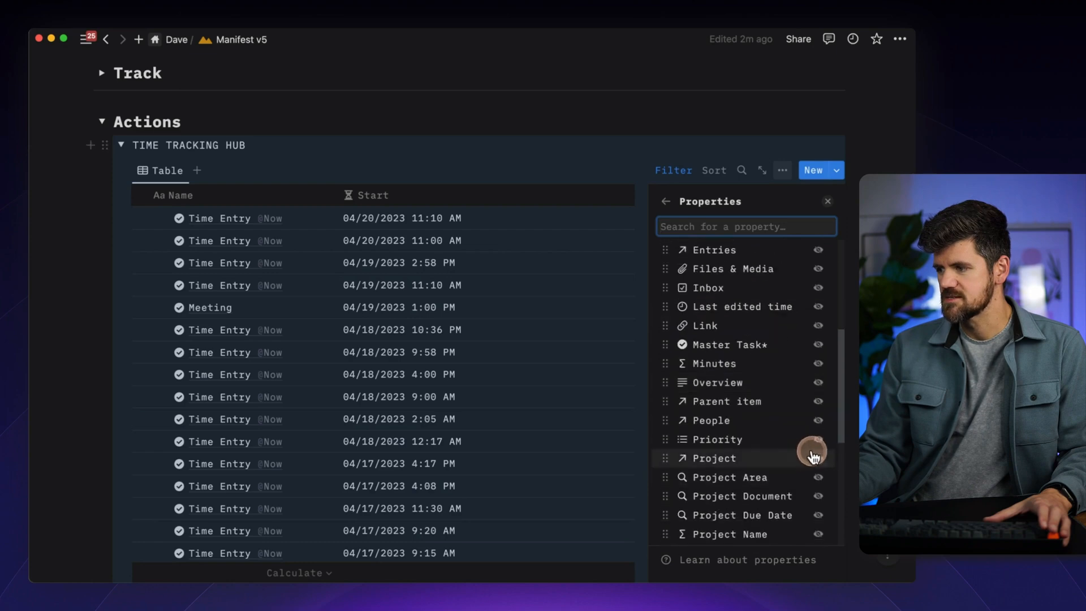
scroll(807, 425, up, 1)
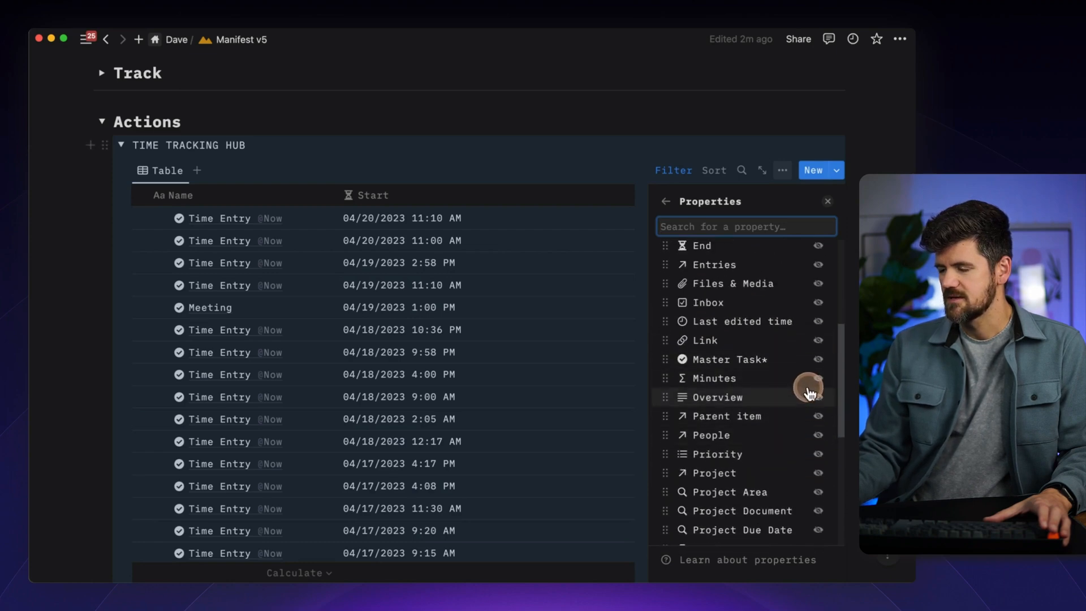
click(818, 375)
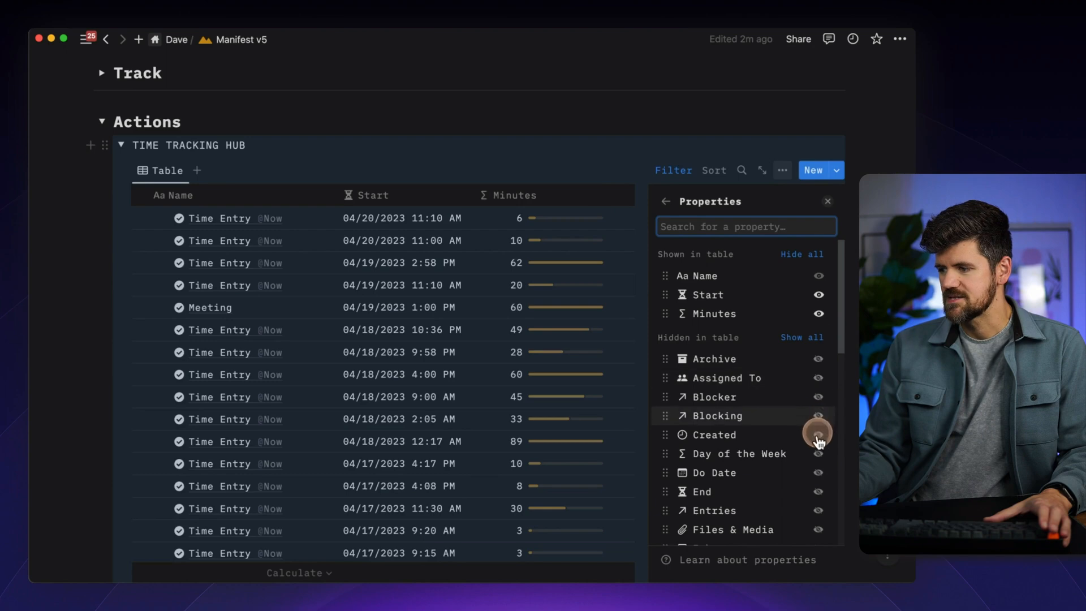
scroll(818, 484, down, 8)
scroll(817, 488, down, 2)
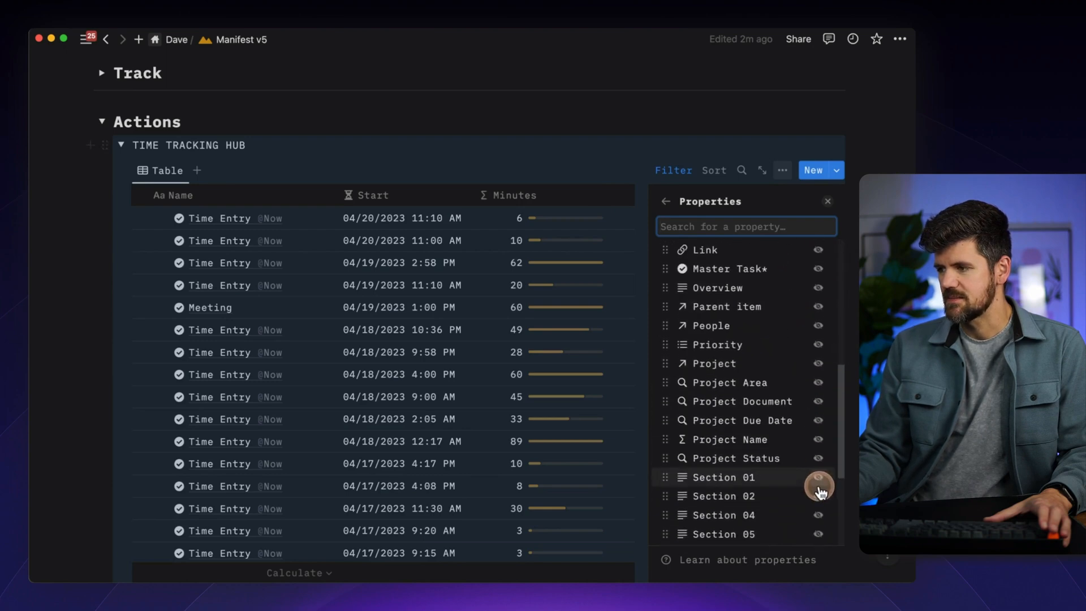
scroll(808, 348, up, 1)
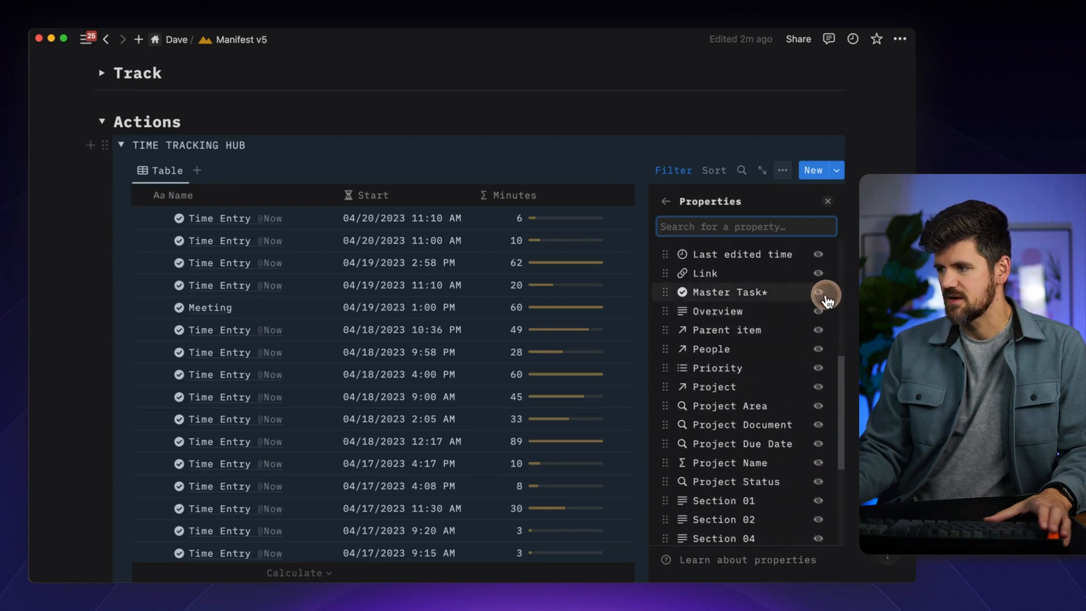
click(819, 292)
key(Escape)
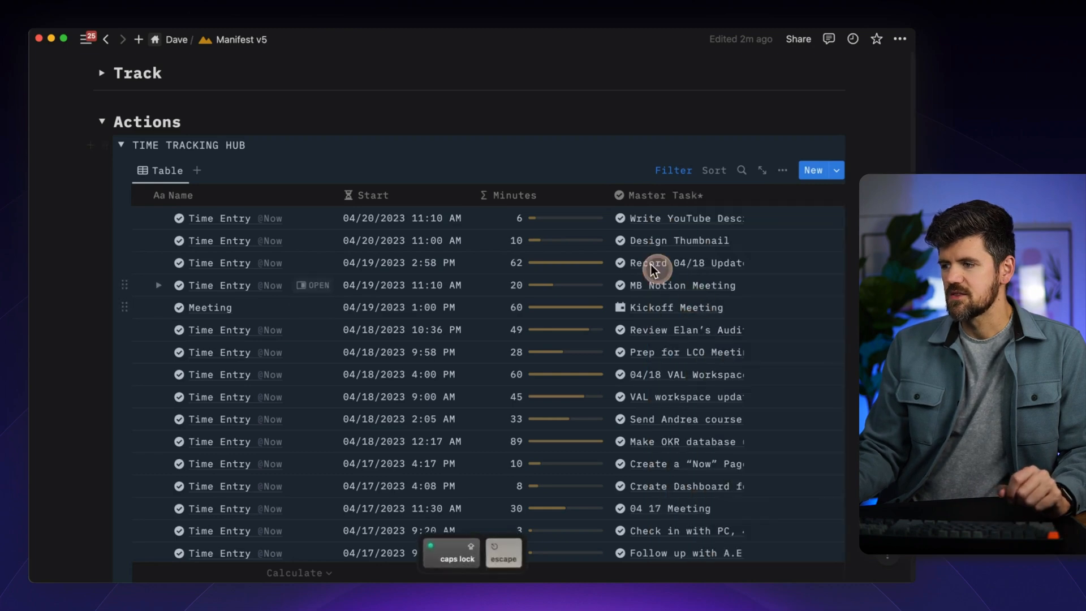
- Widen the Master Task* column and reorder the table so Master Task* comes first and Name comes last
drag(743, 195, 767, 196)
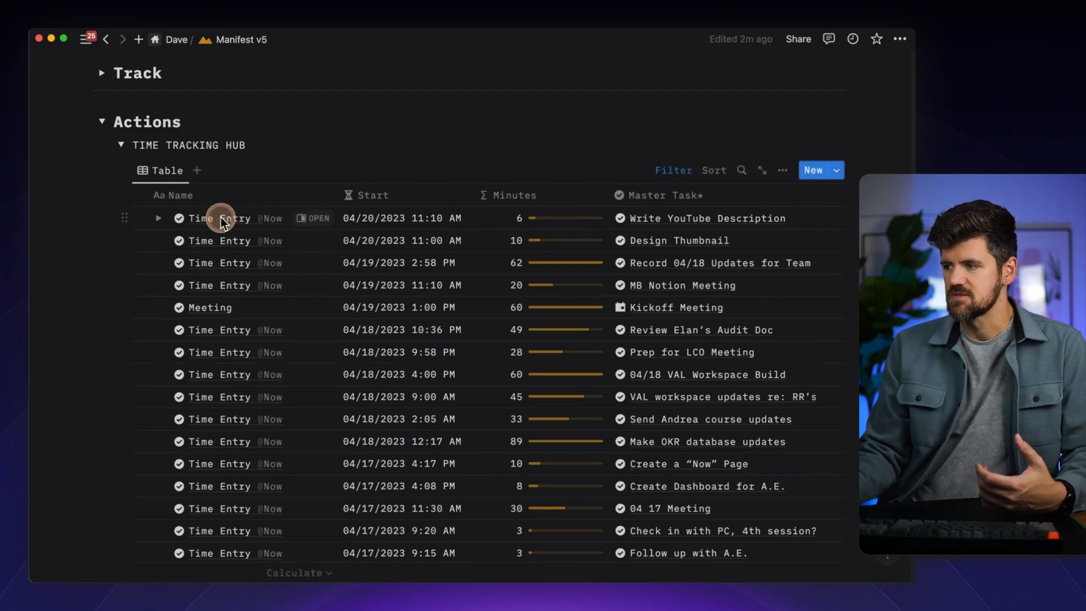
drag(214, 198, 696, 214)
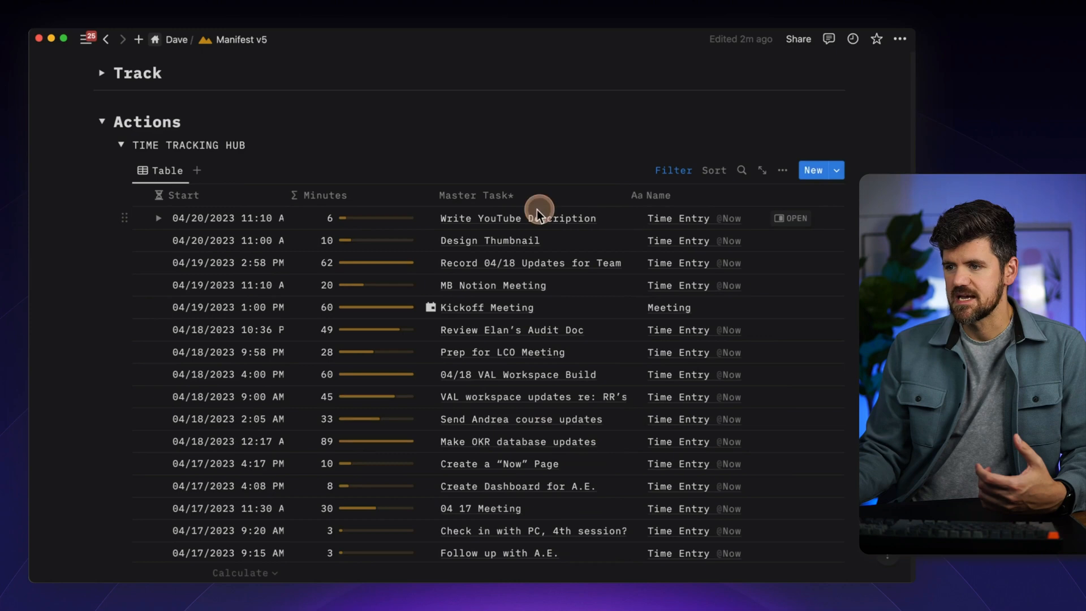
drag(517, 199, 254, 215)
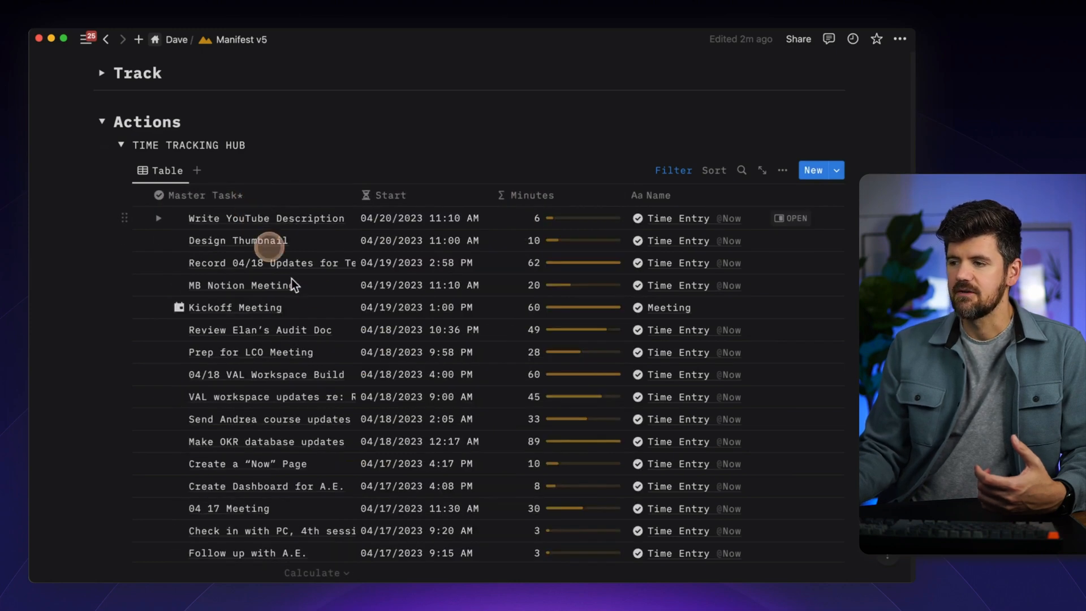
- Group the TIME TRACKING HUB table by the Start property
click(782, 170)
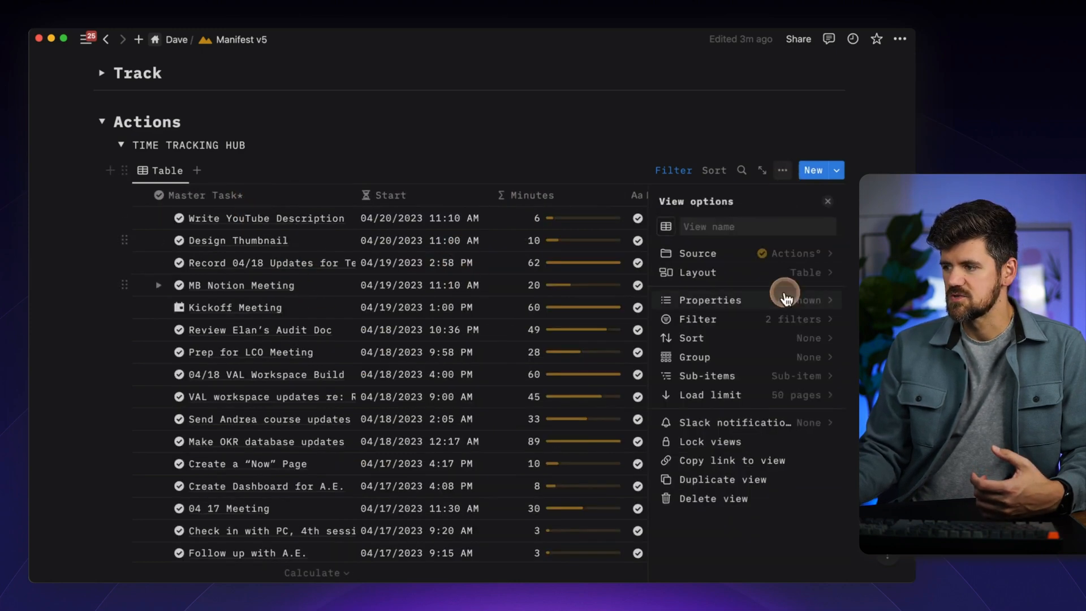
click(808, 365)
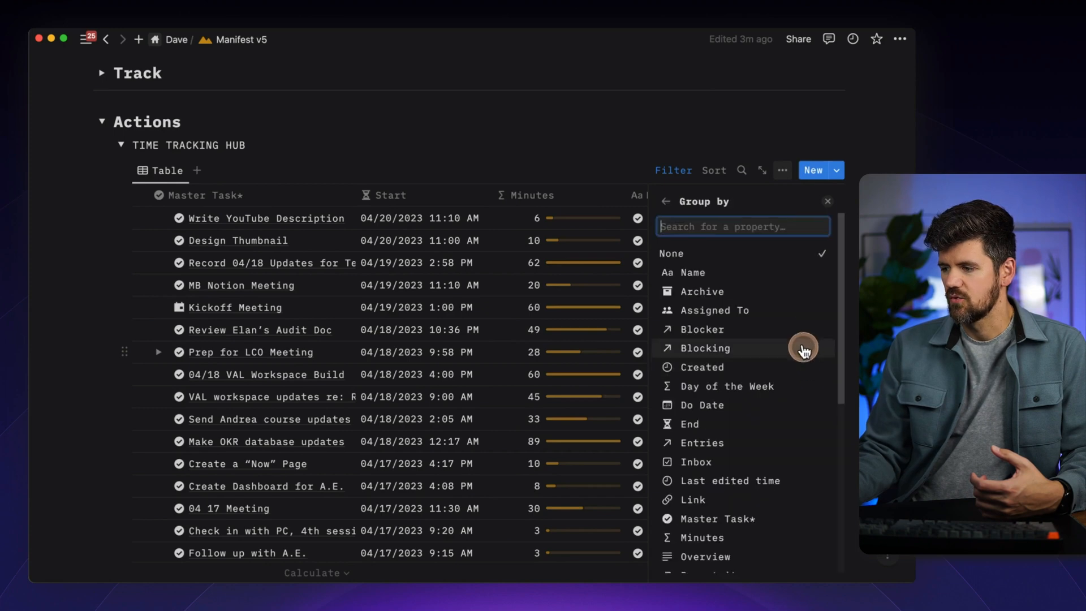
scroll(753, 441, down, 3)
scroll(748, 441, down, 3)
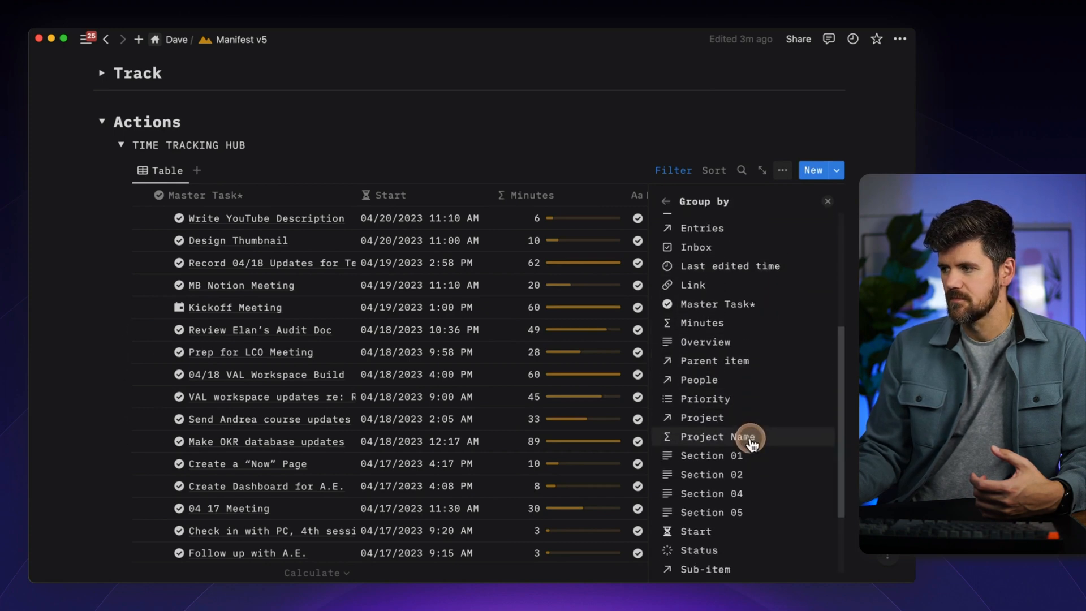
click(742, 481)
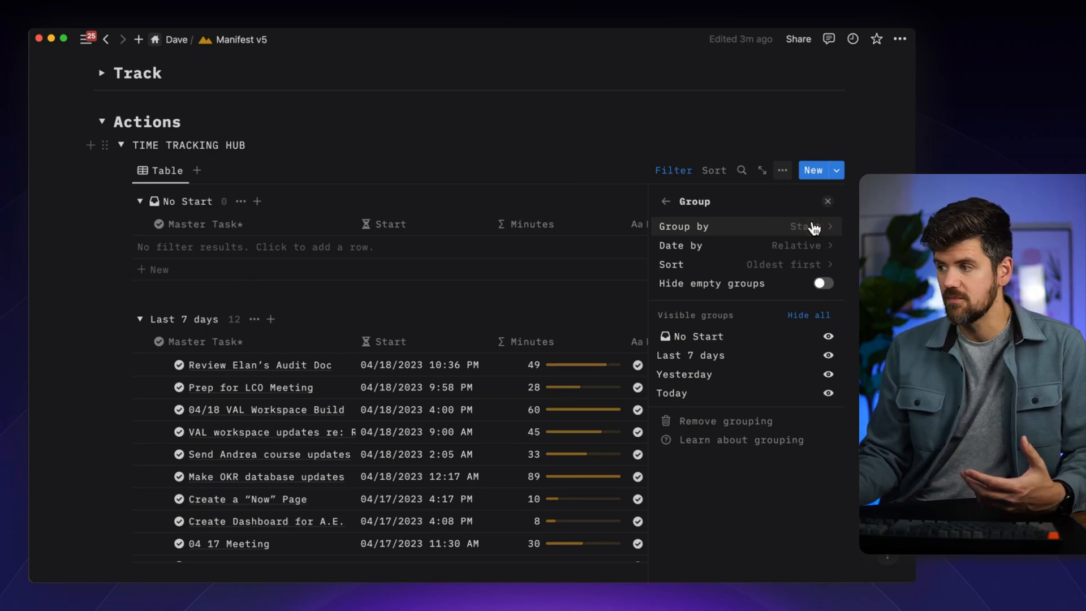
- Set the Start grouping to Day and hide empty groups in the TIME TRACKING HUB table
click(812, 245)
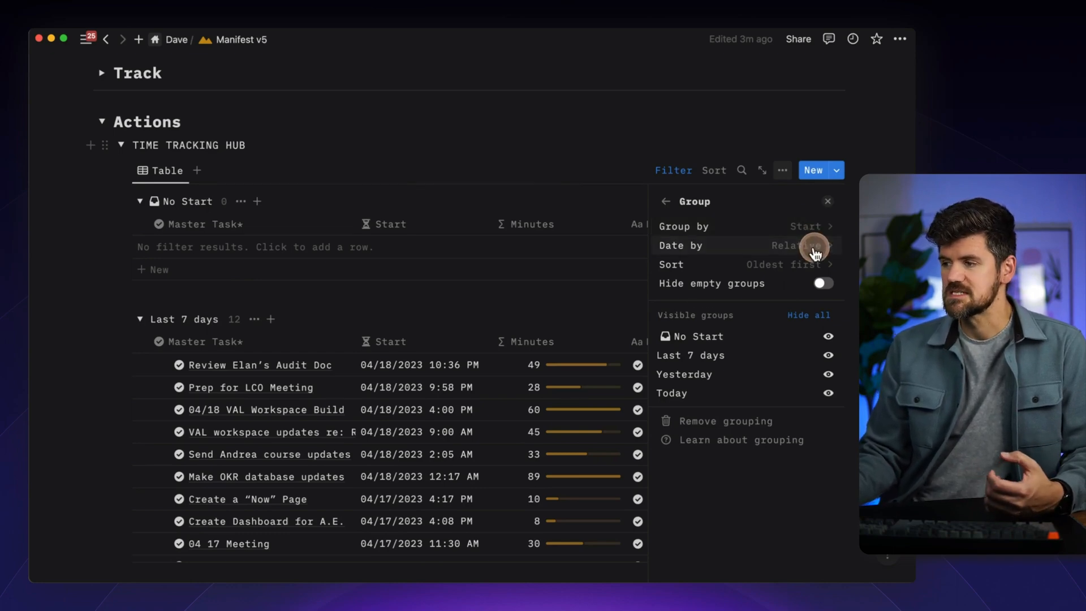
click(764, 289)
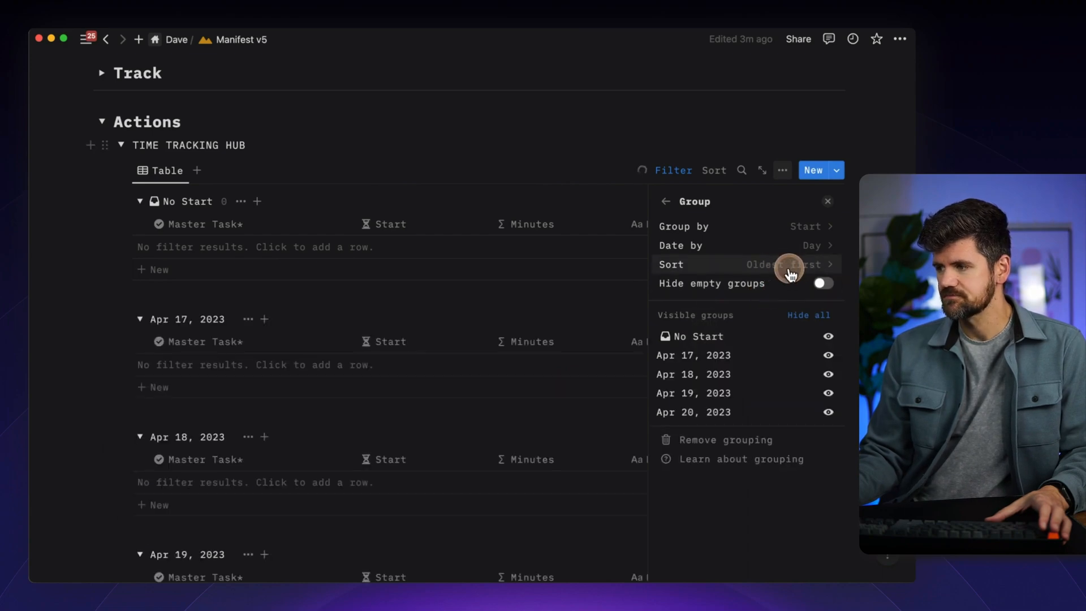
click(826, 287)
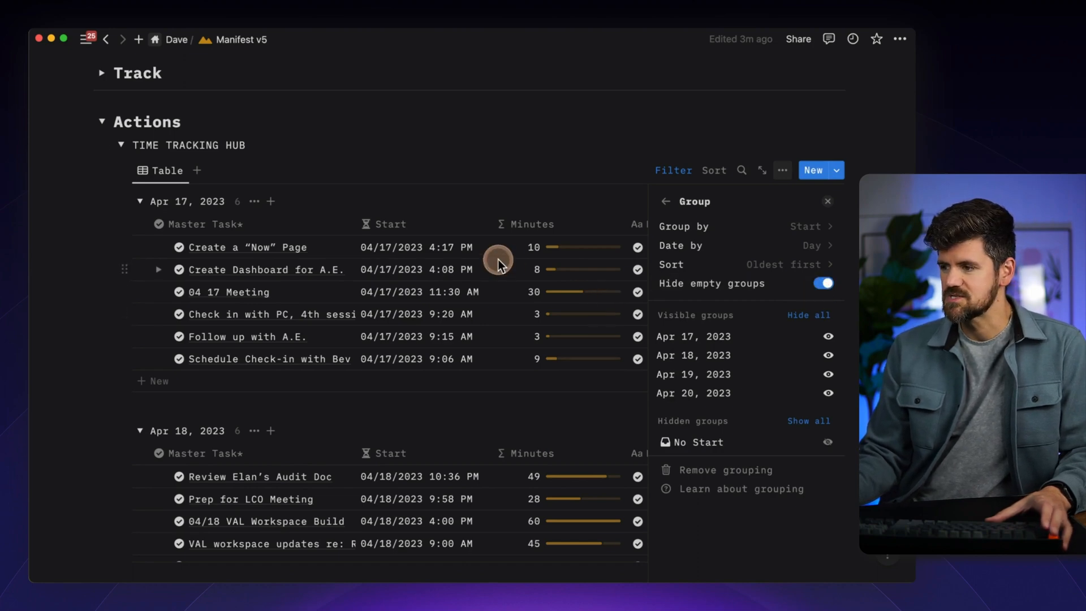
key(Escape)
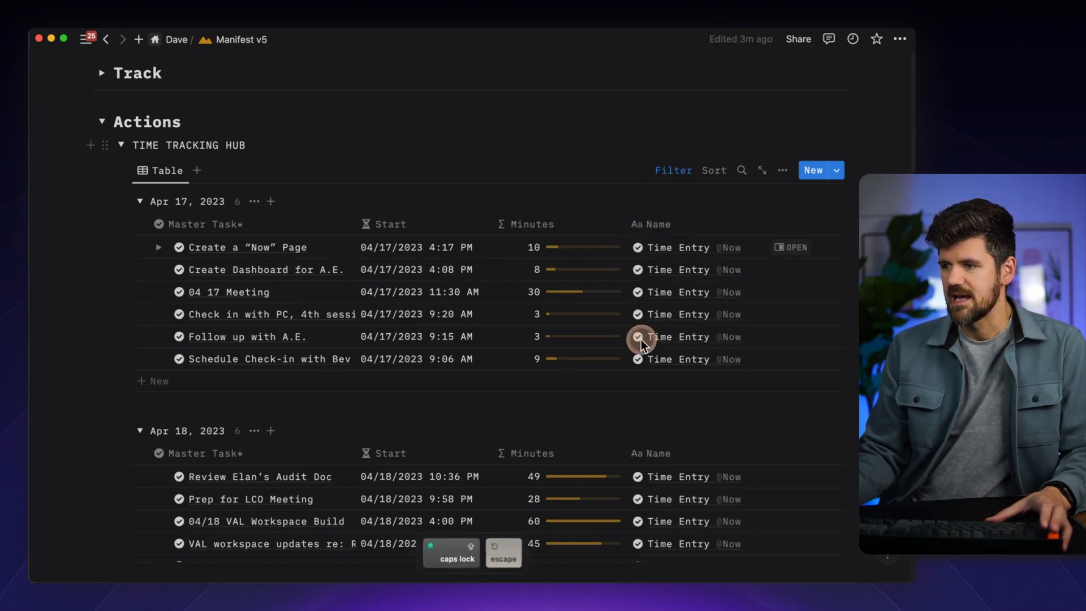
- Widen the Master Task* and Minutes columns and narrow the Name column in the TIME TRACKING HUB table
scroll(467, 284, down, 1)
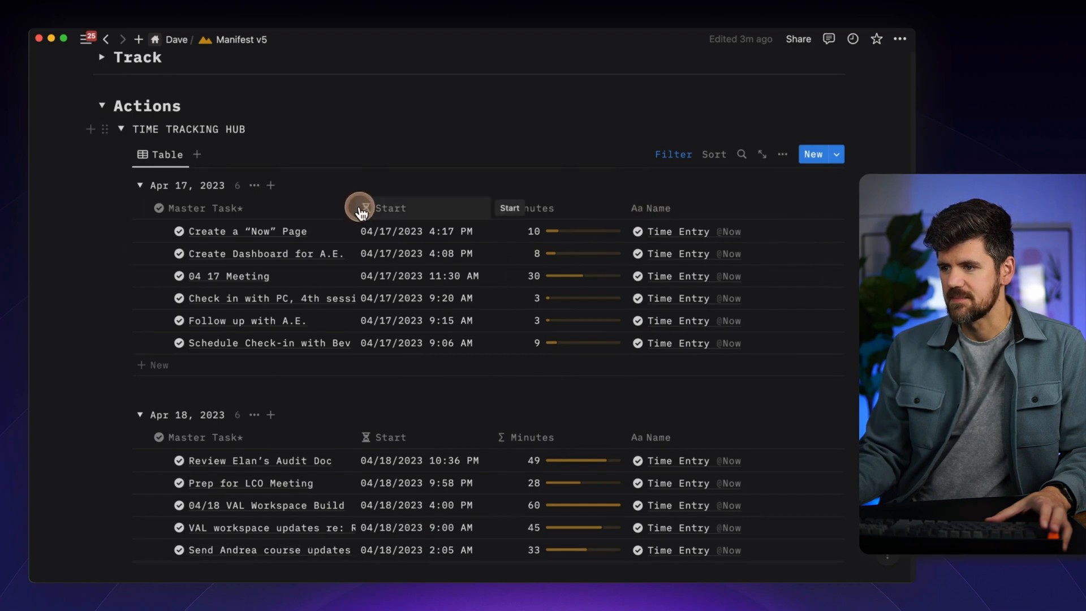
drag(361, 213, 391, 211)
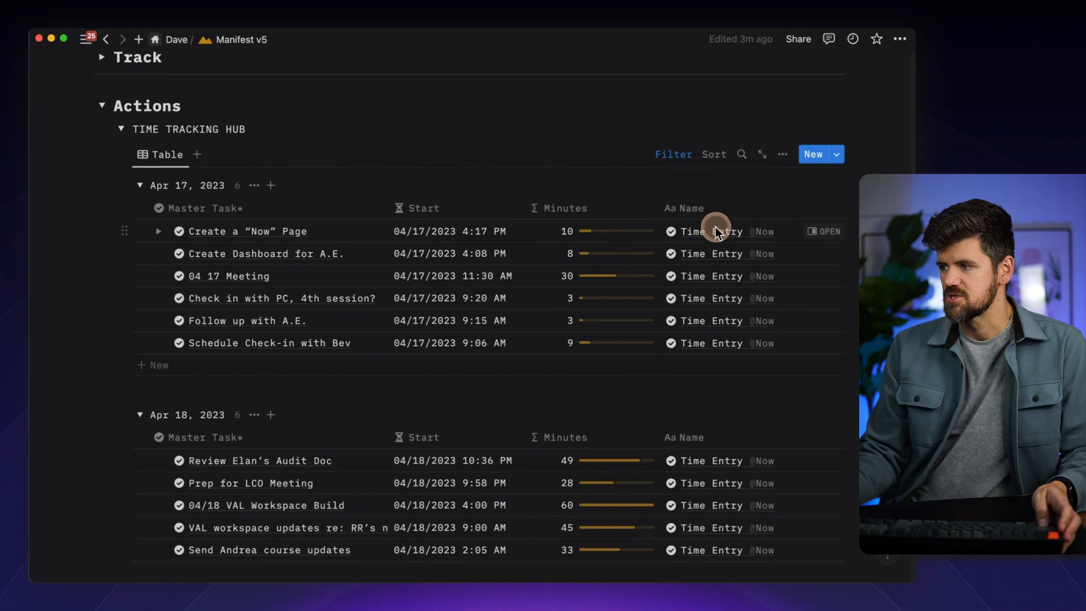
drag(813, 220, 737, 214)
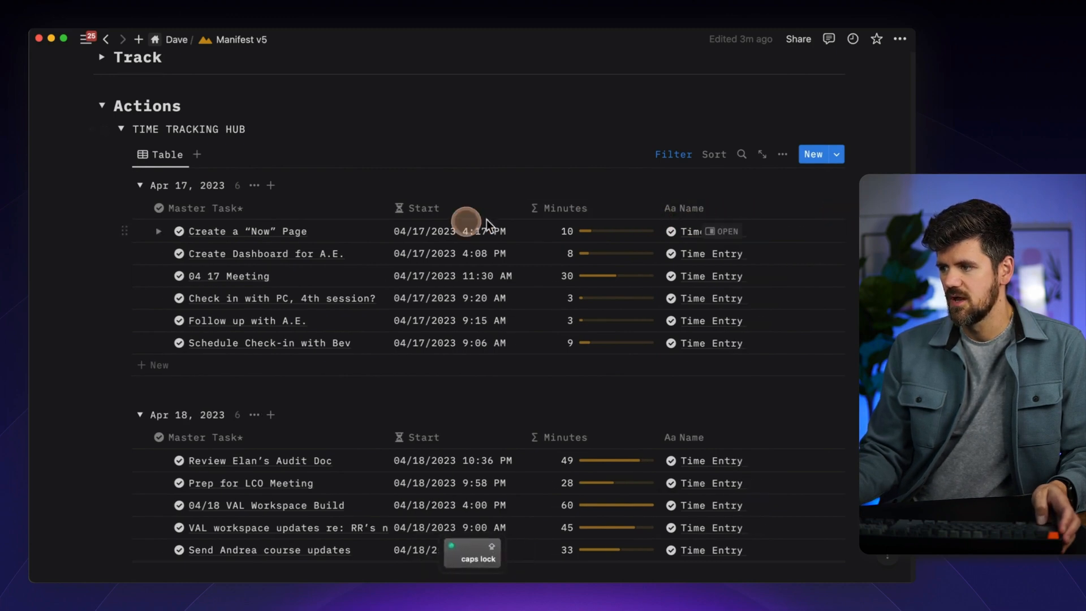
drag(659, 212, 694, 212)
- Calculate the Sum of the Minutes column for the date groups
scroll(611, 247, up, 1)
scroll(566, 283, up, 2)
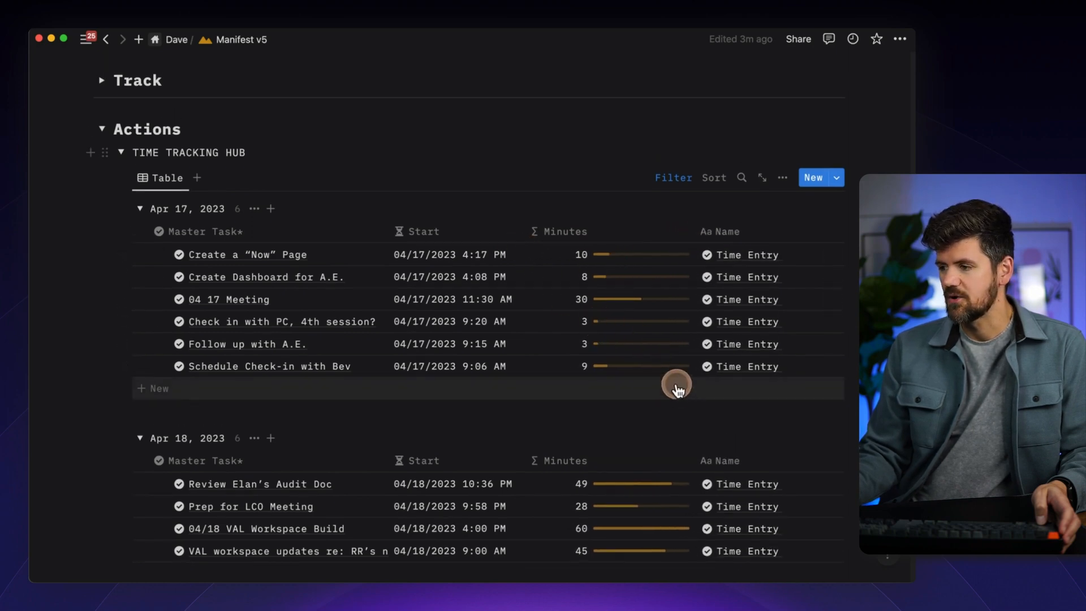
click(695, 412)
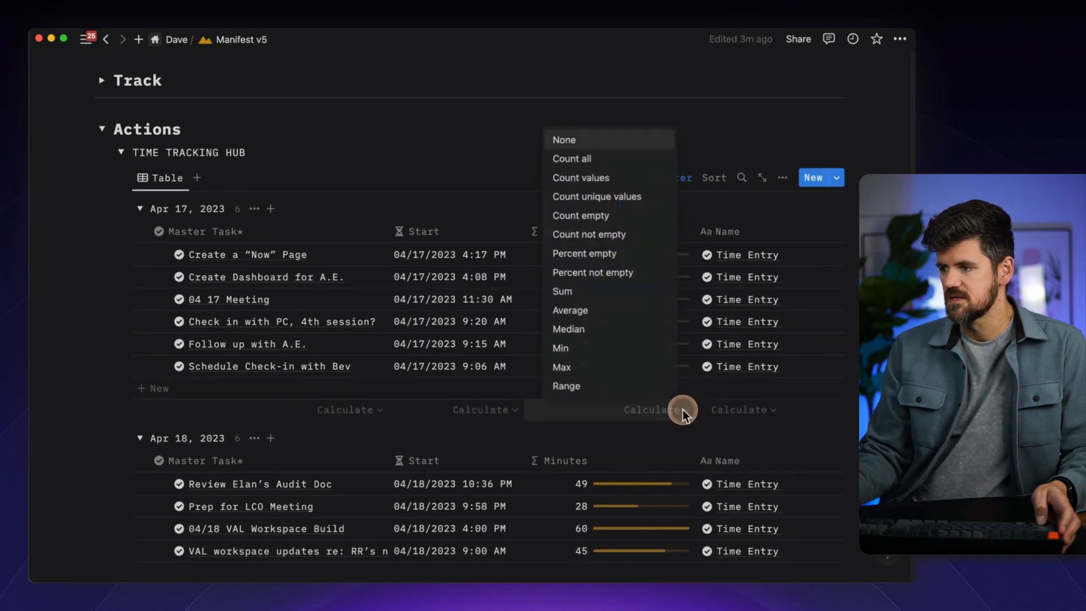
click(606, 292)
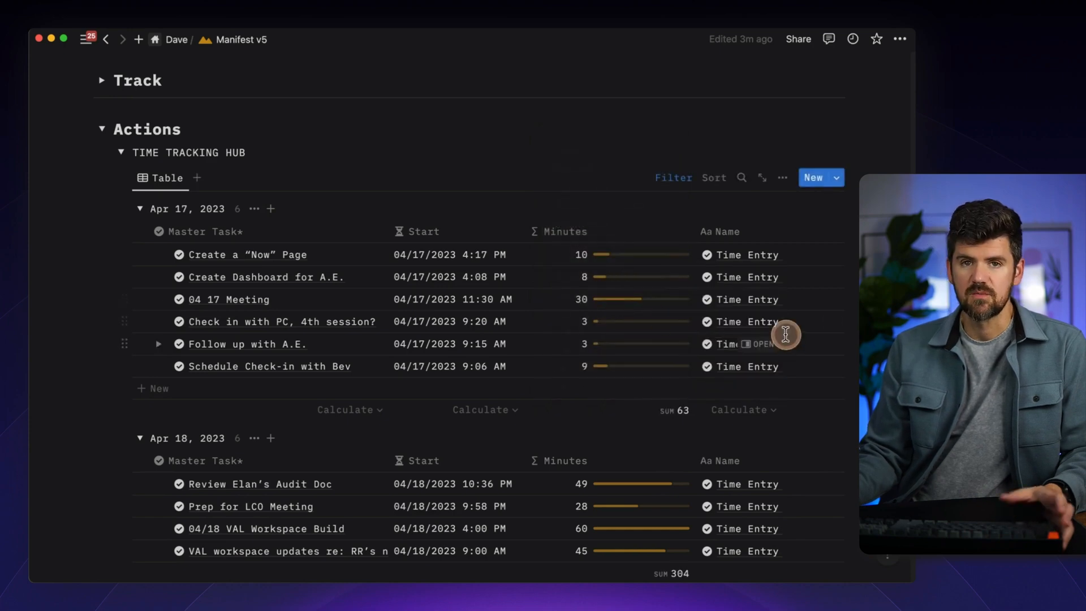
- Sort the TIME TRACKING HUB table by Start ascending, save it for everyone, and hide the filter settings
scroll(719, 416, down, 3)
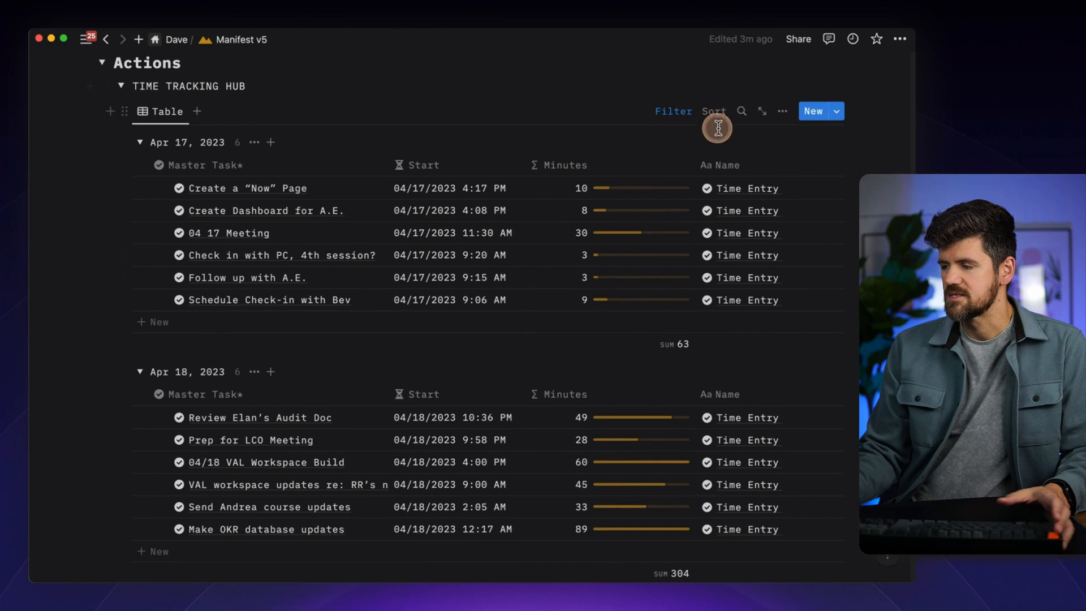
click(718, 111)
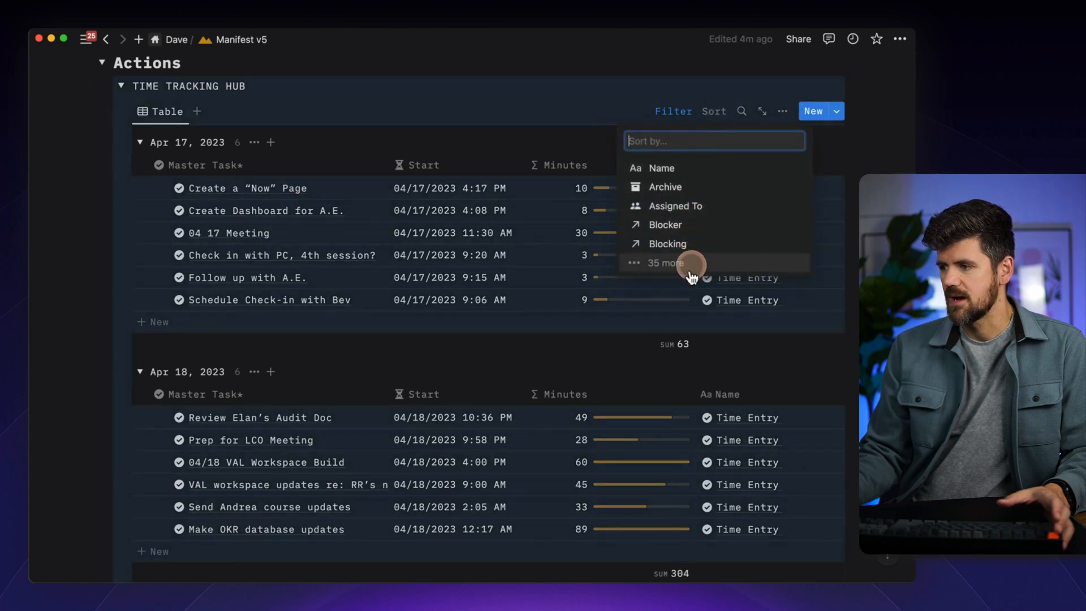
click(674, 262)
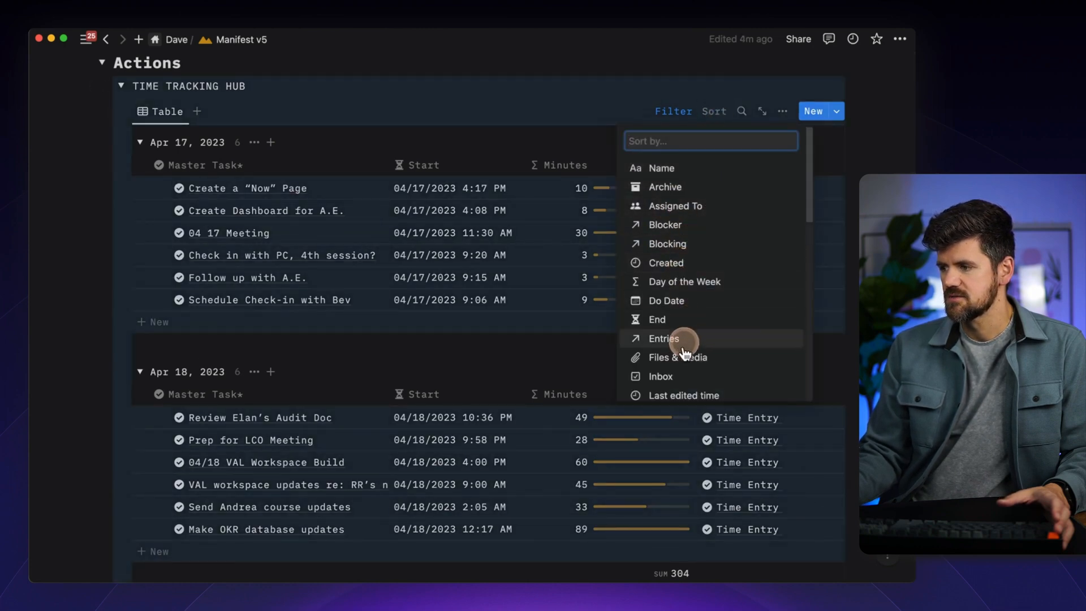
scroll(686, 343, down, 3)
scroll(684, 353, down, 10)
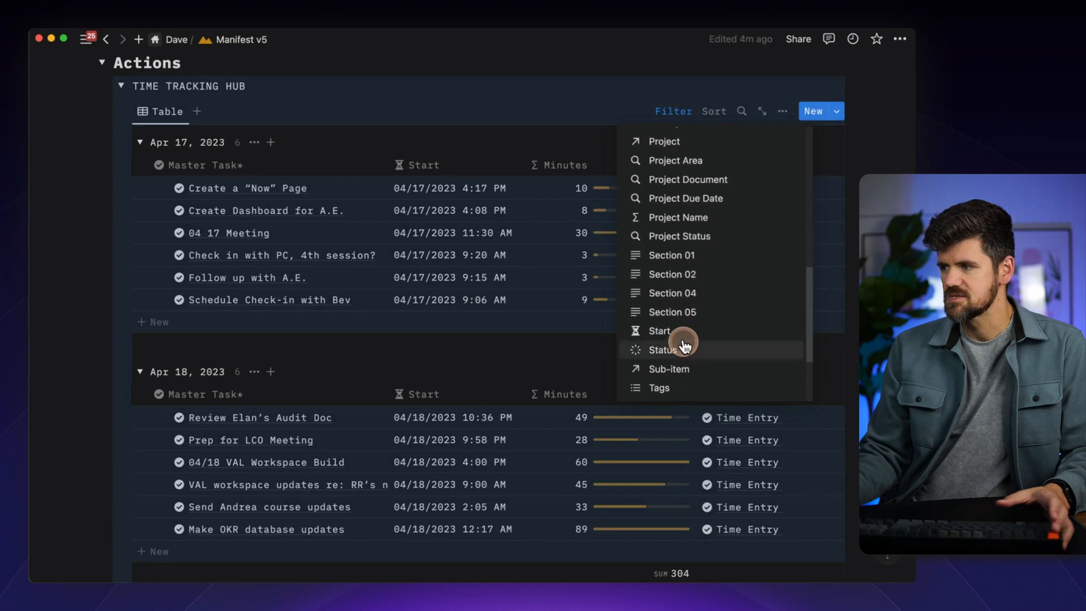
click(685, 336)
click(795, 141)
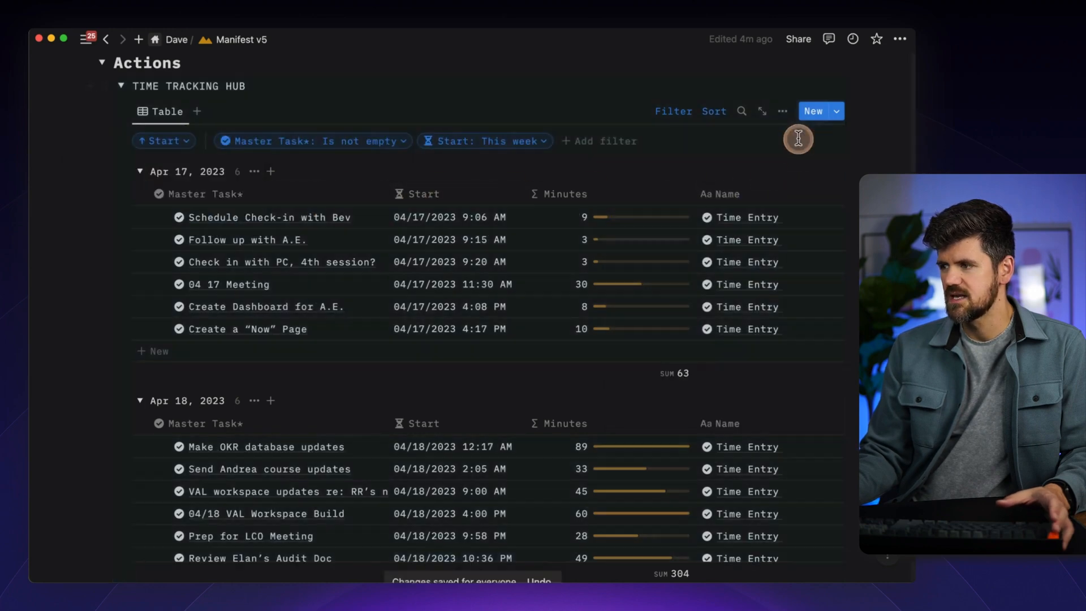
scroll(822, 262, down, 1)
click(673, 93)
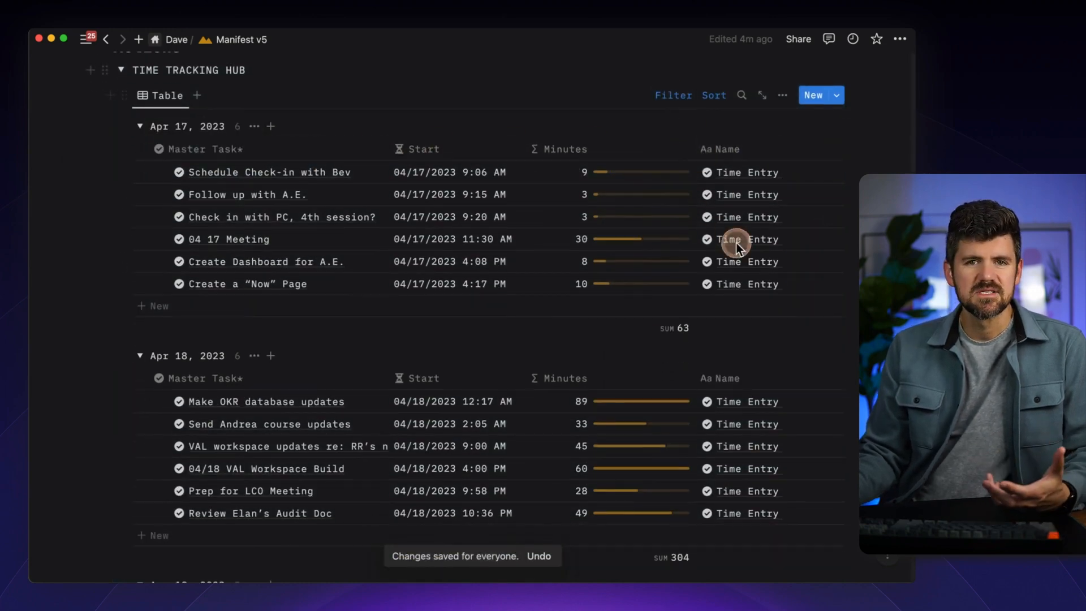
scroll(730, 243, down, 1)
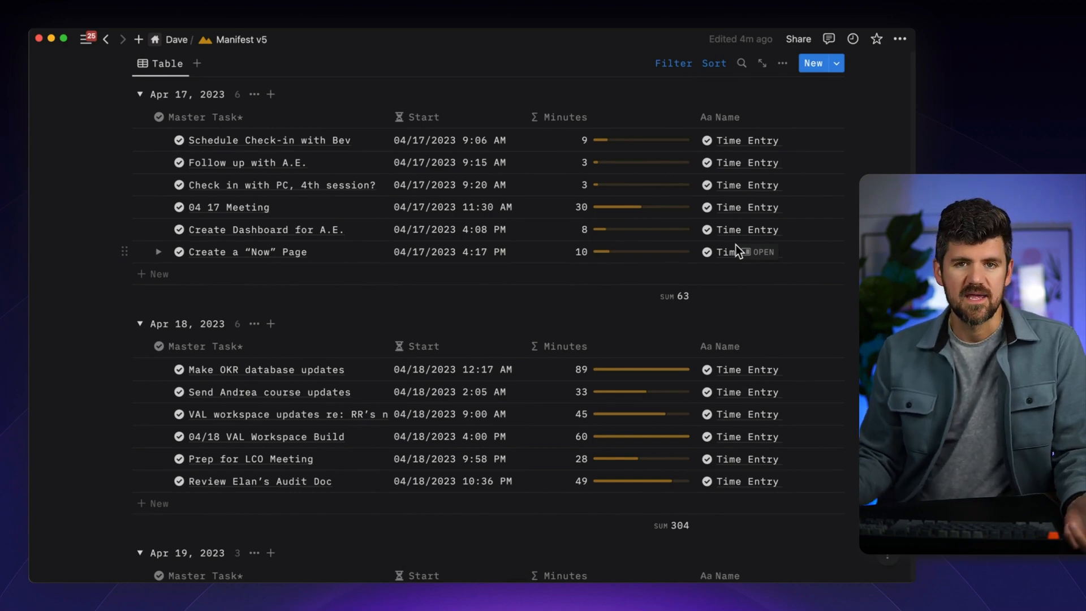
scroll(571, 357, up, 1)
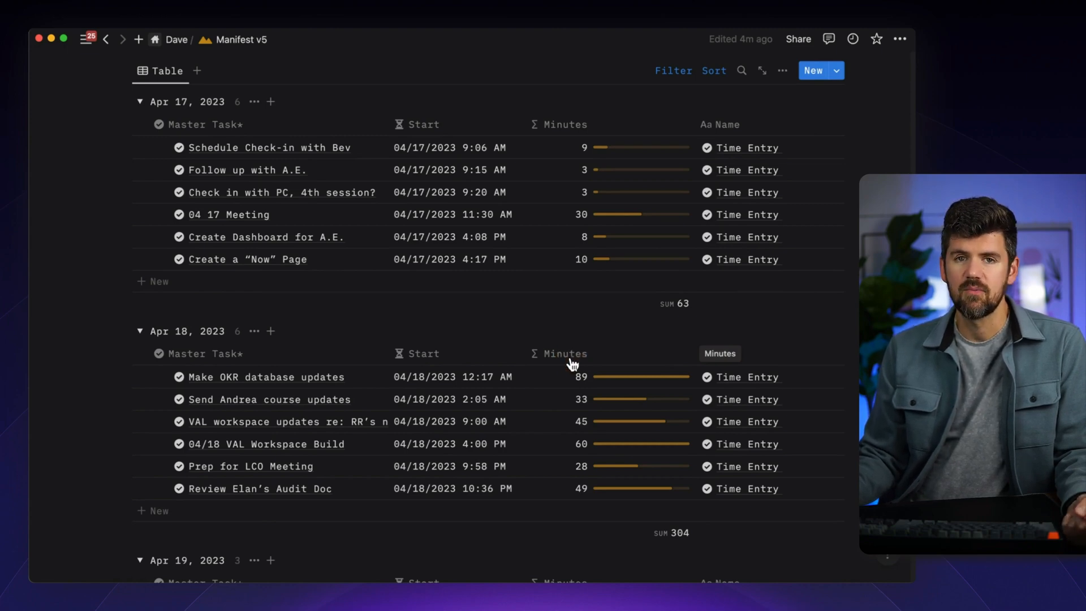
scroll(267, 219, up, 2)
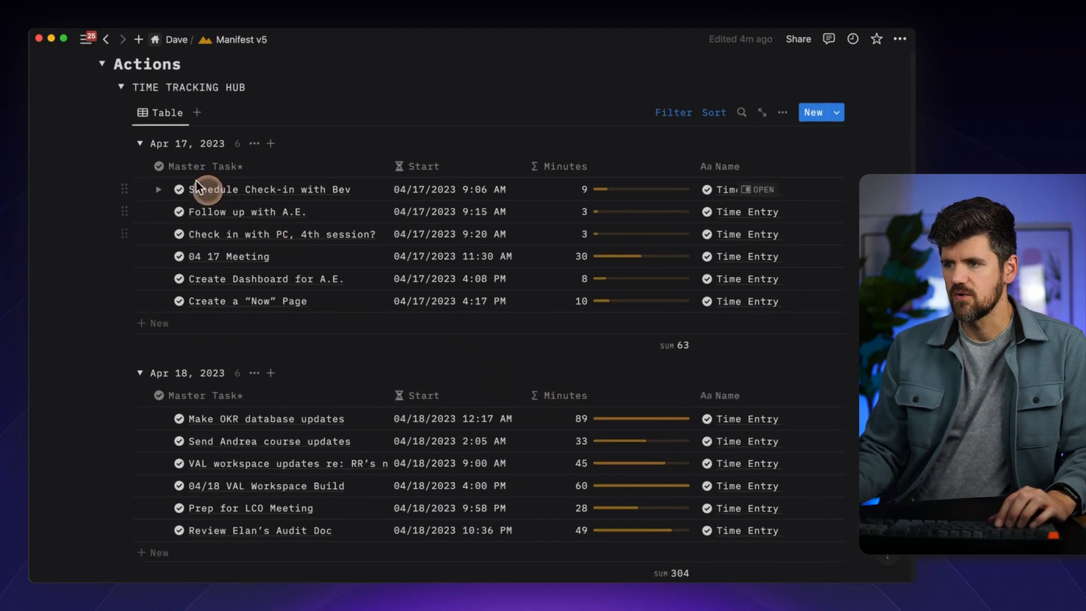
- Collapse the TIME TRACKING HUB toggle and add a toggle below it named TIME ENTRIES BY PROJECT
click(120, 87)
click(279, 90)
key(Caps_Lock)
key(Return)
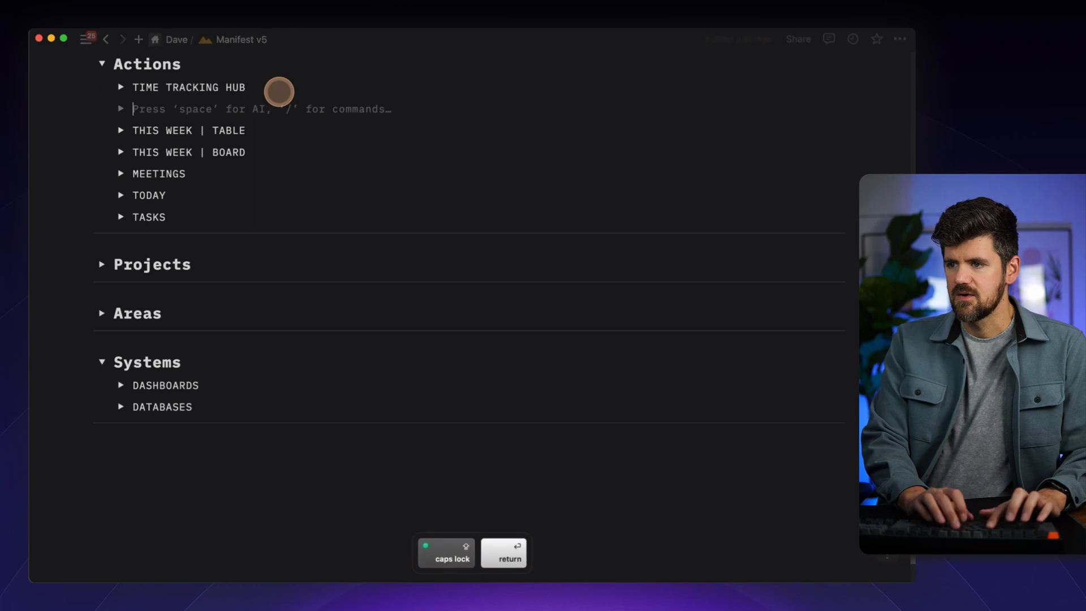
text(time)
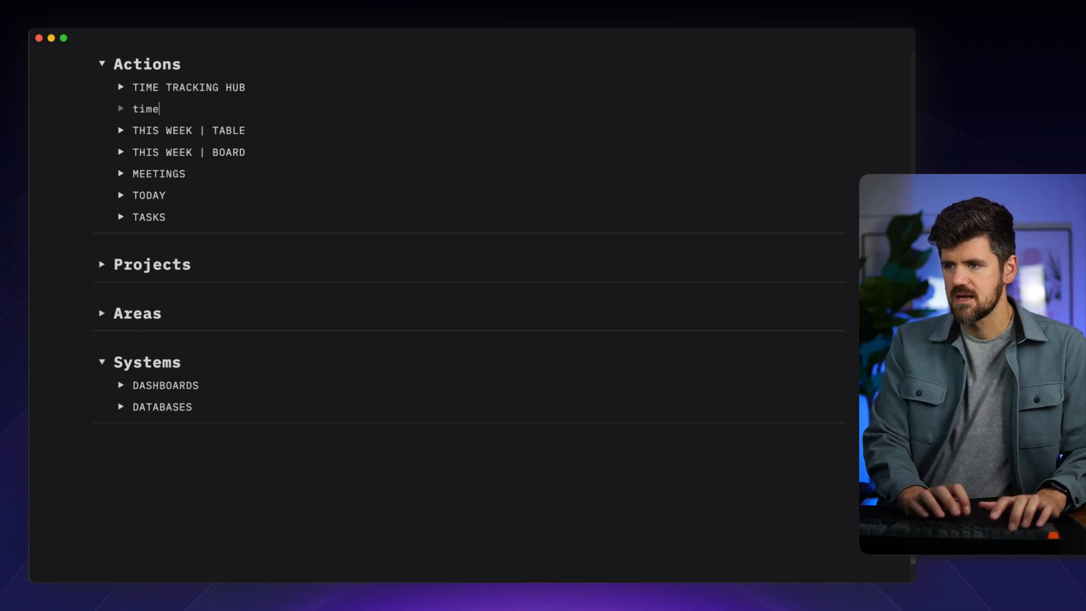
key(BackSpace)
key(BackSpace)
key(BackSpace)
text(TIME EN)
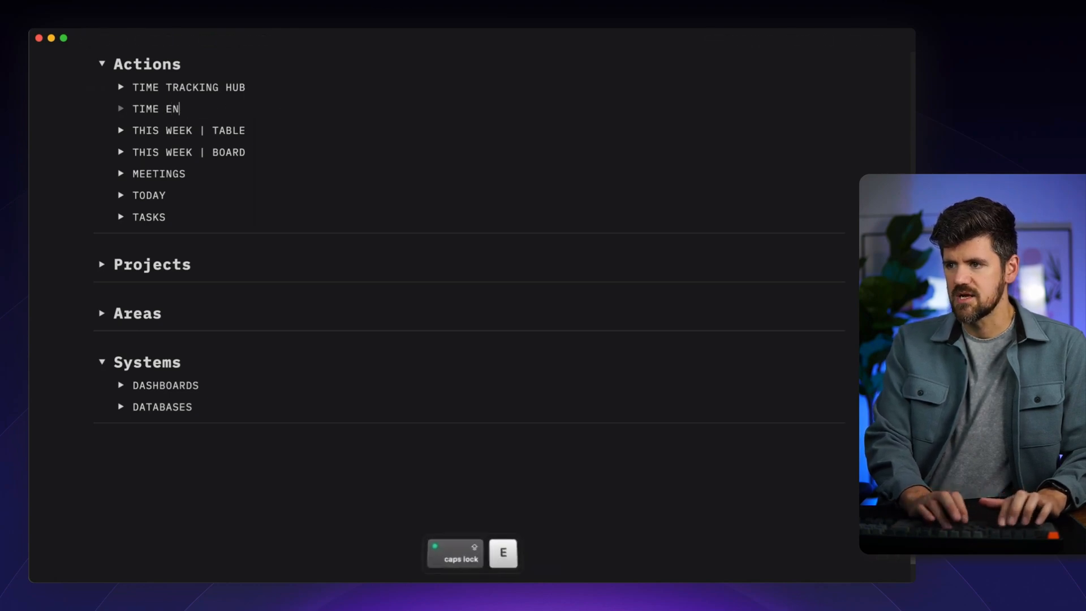
text(TRIES BY PROJEC)
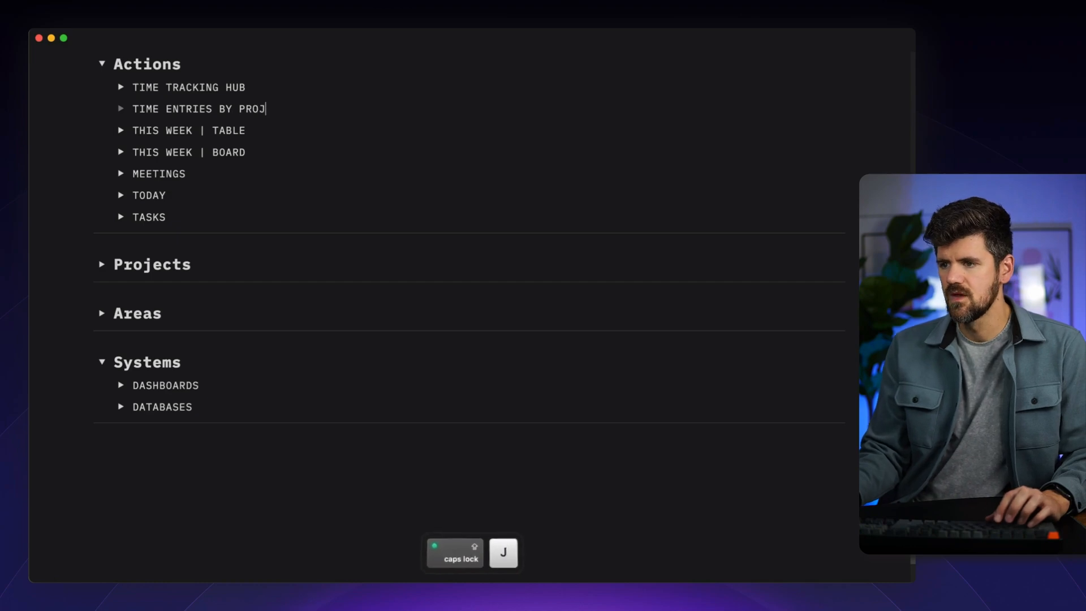
- Duplicate the TIME TRACKING HUB table and move the copy into the TIME ENTRIES BY PROJECT toggle
click(120, 109)
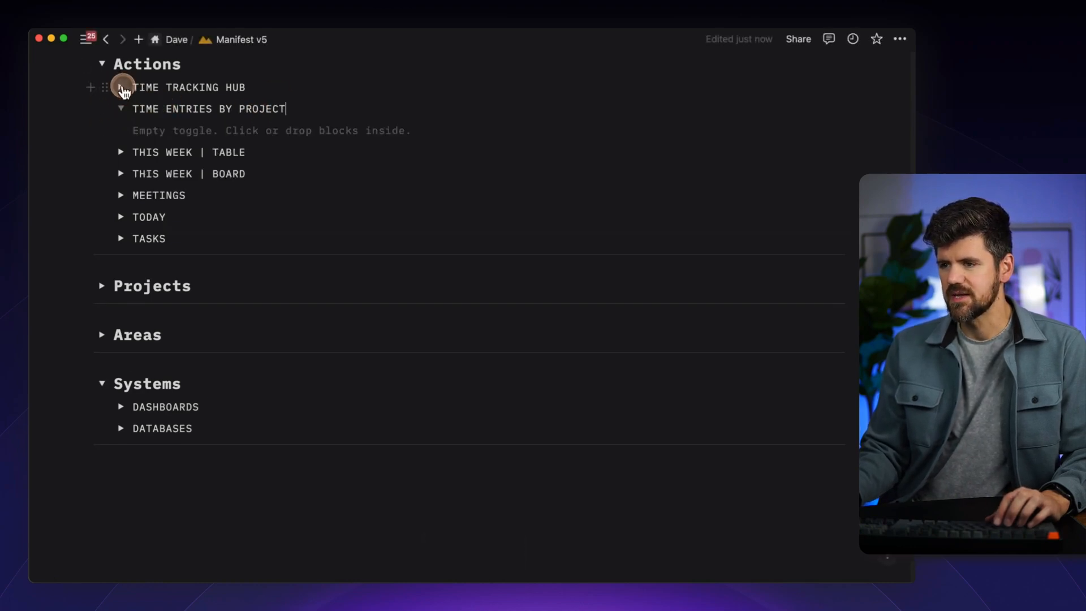
click(121, 89)
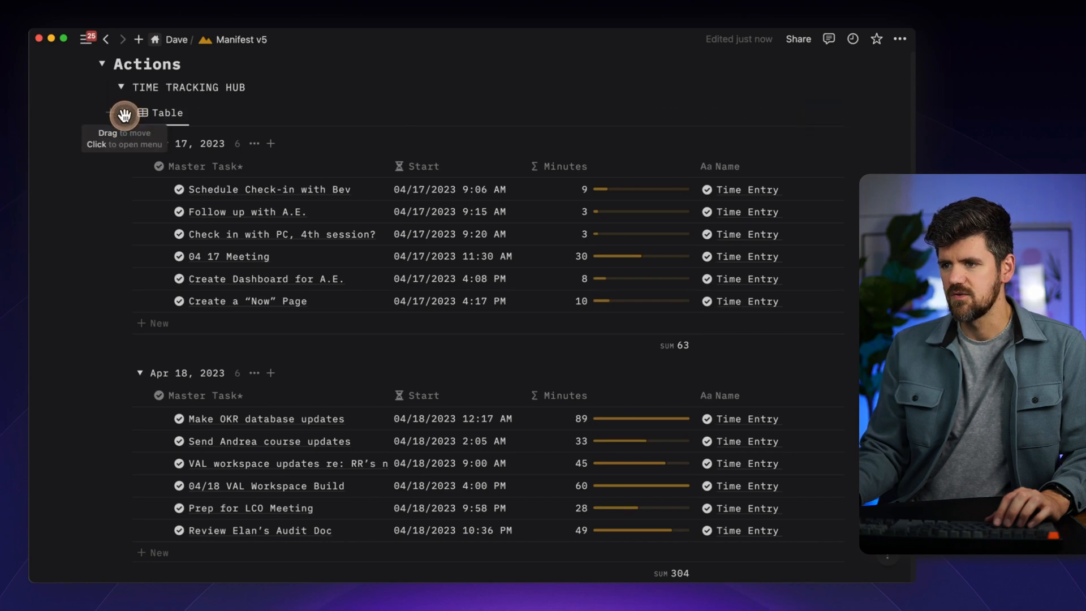
click(124, 114)
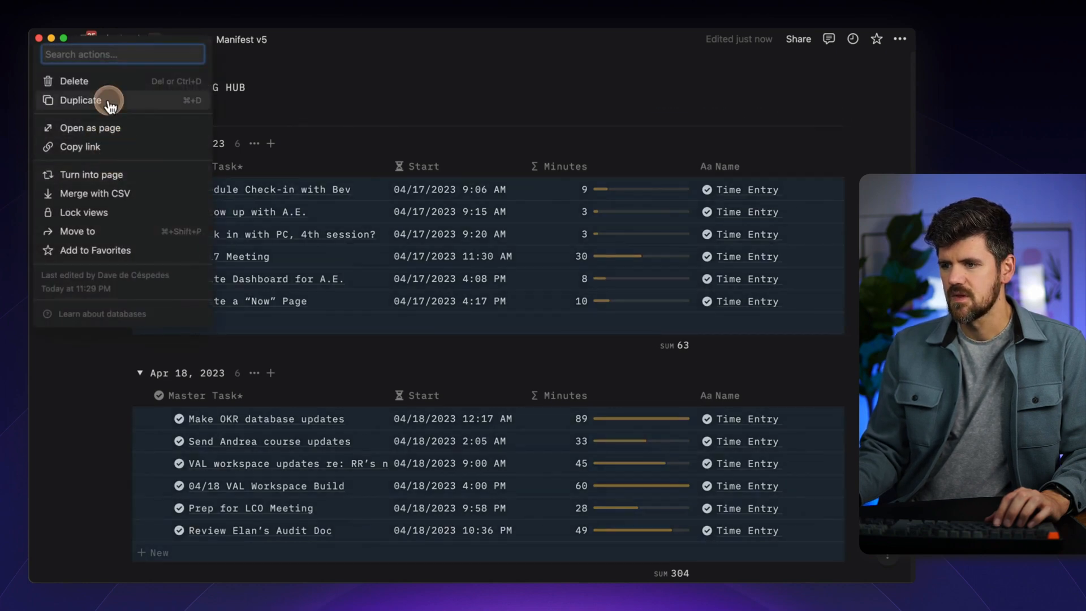
click(107, 103)
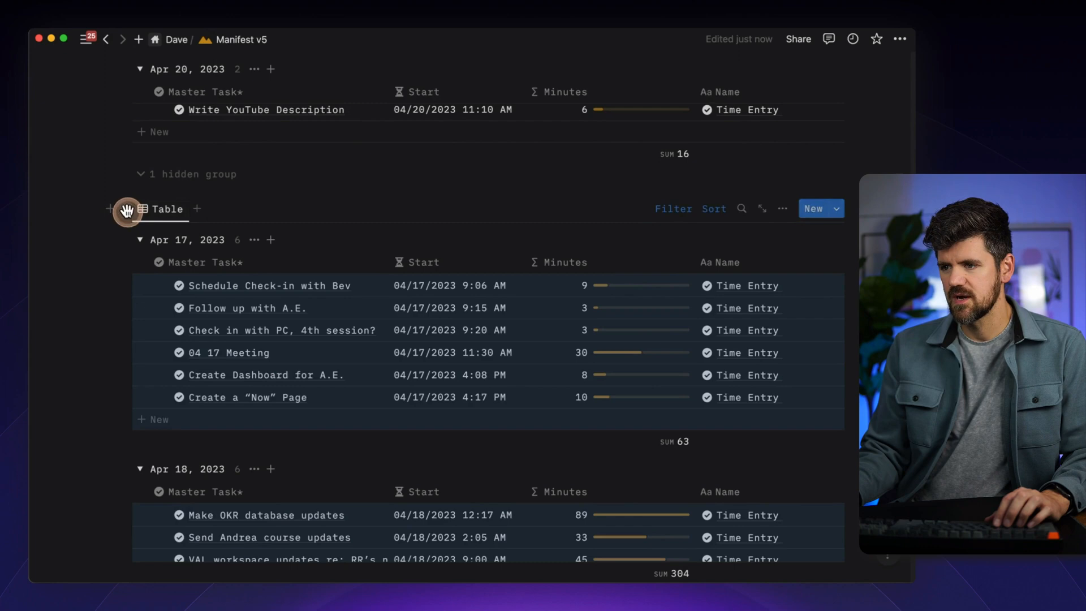
drag(127, 212, 170, 256)
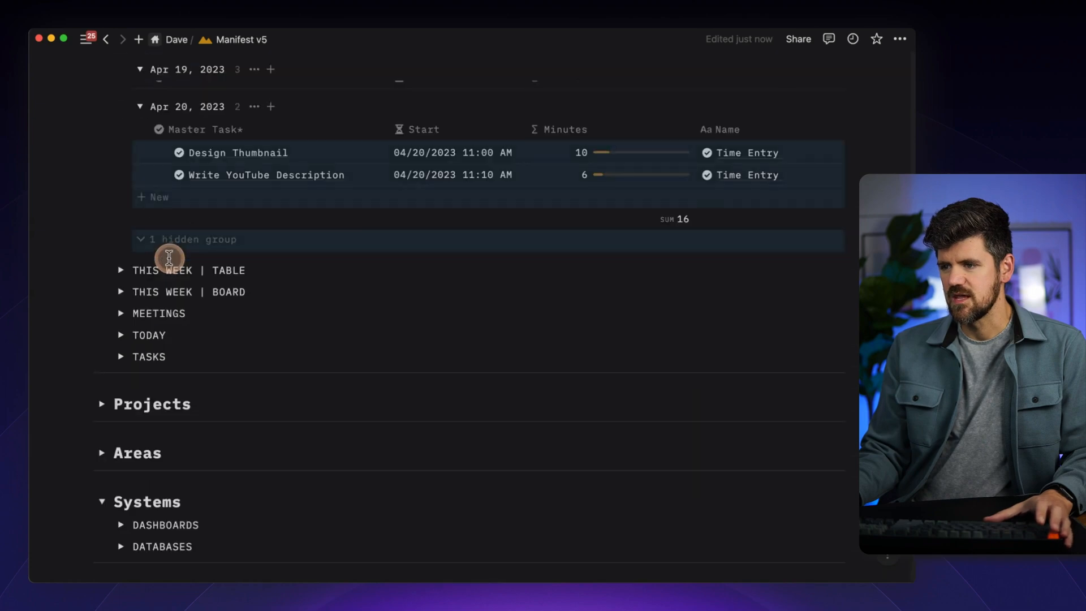
key(Escape)
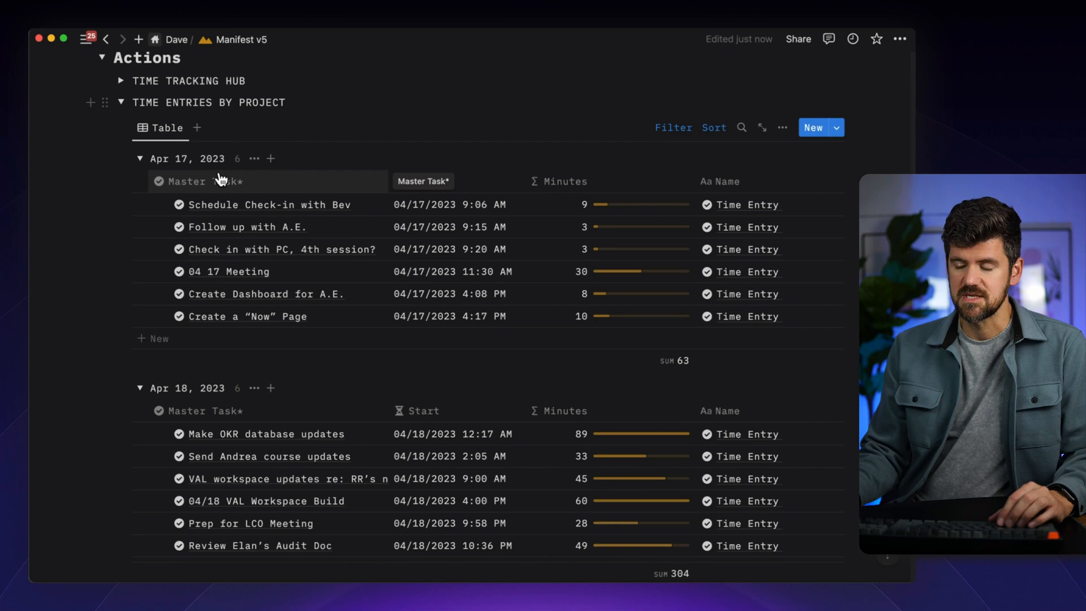
click(206, 214)
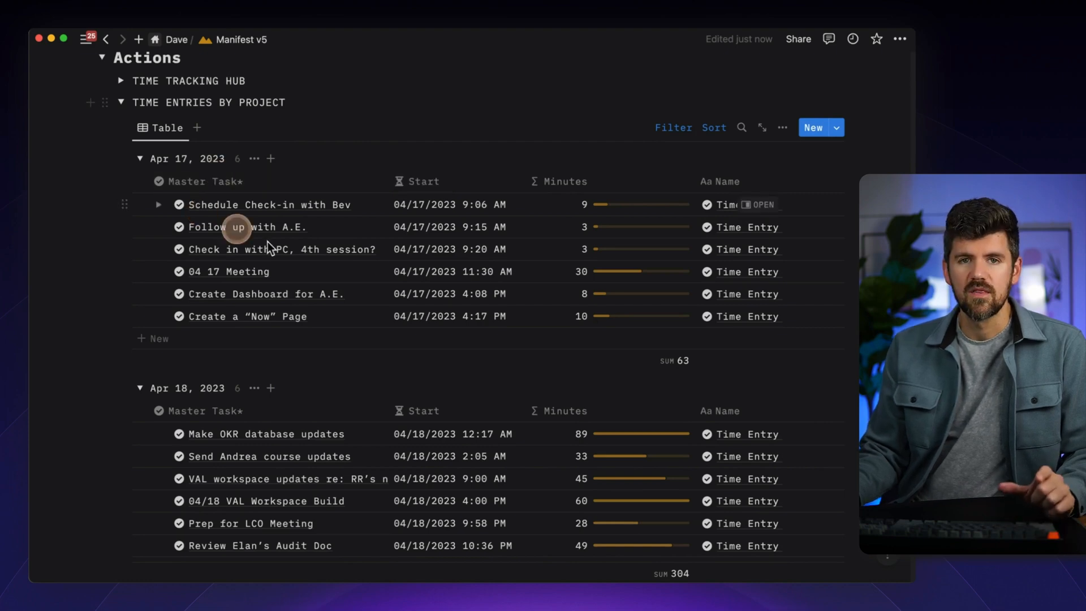
key(Escape)
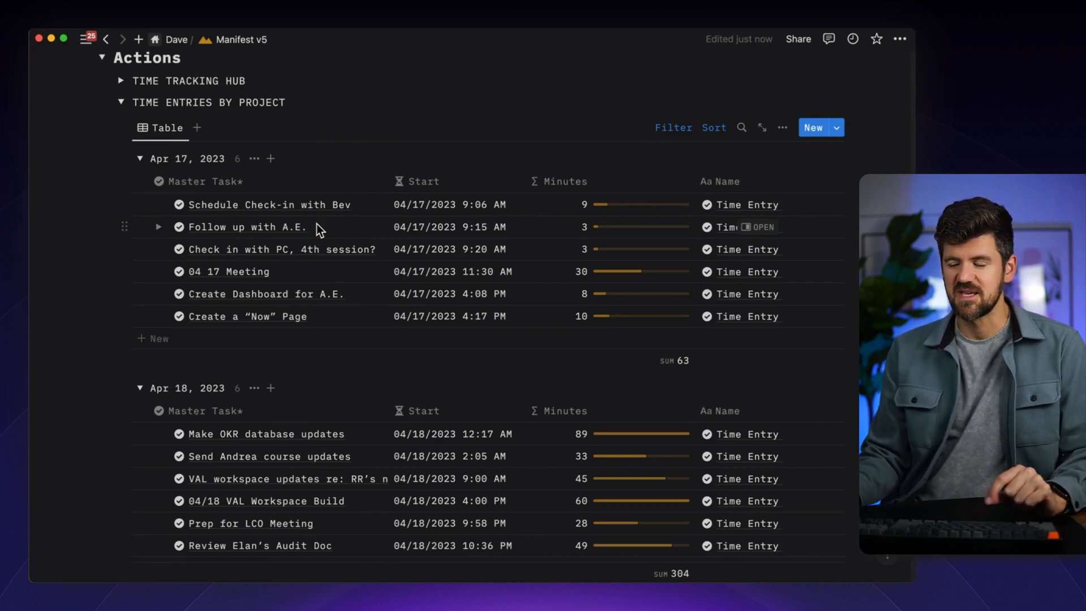
- Group the table under TIME ENTRIES BY PROJECT by the [⏱ >> ✅ >> 🏗] formula property instead of Start
click(784, 129)
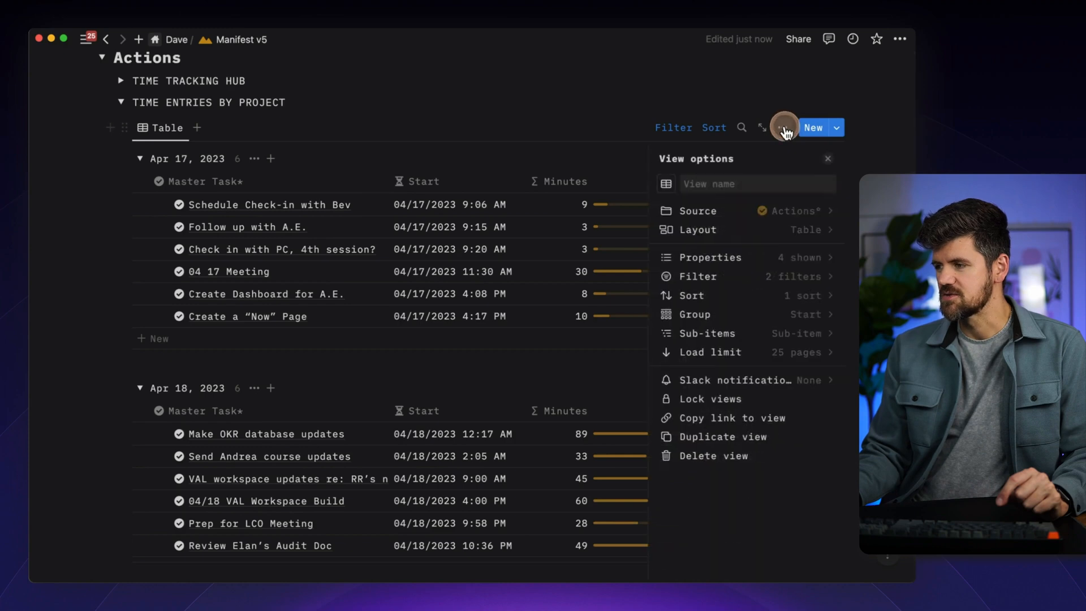
click(809, 315)
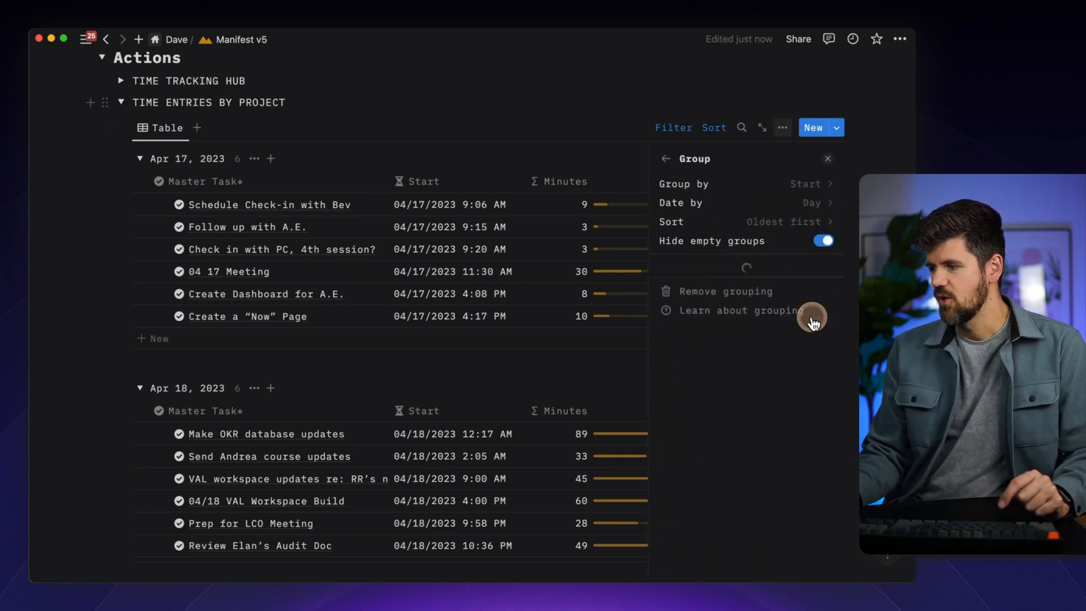
click(809, 182)
scroll(737, 509, down, 8)
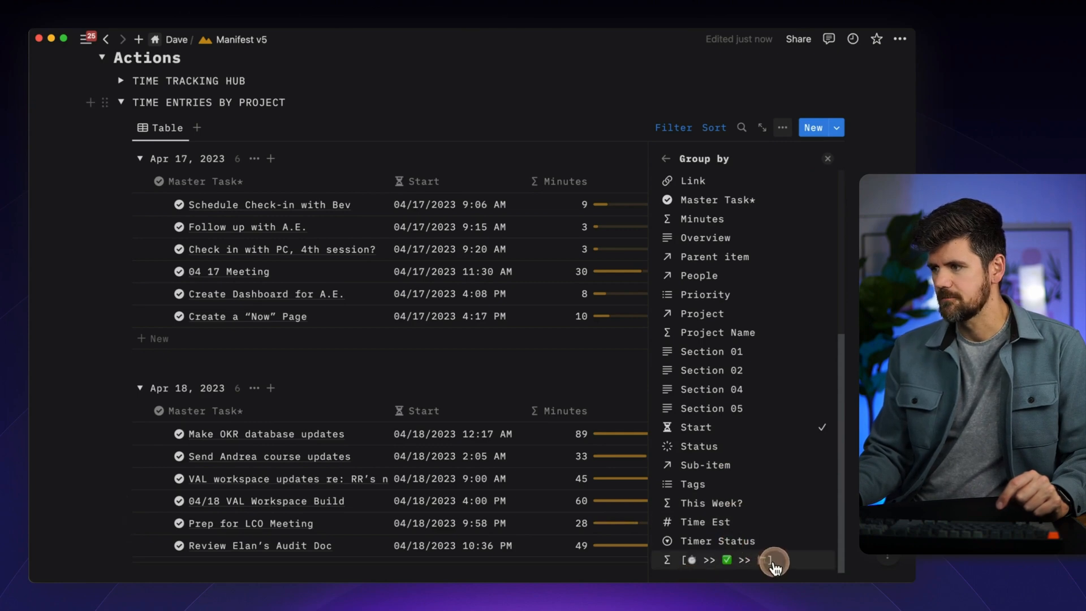
click(730, 560)
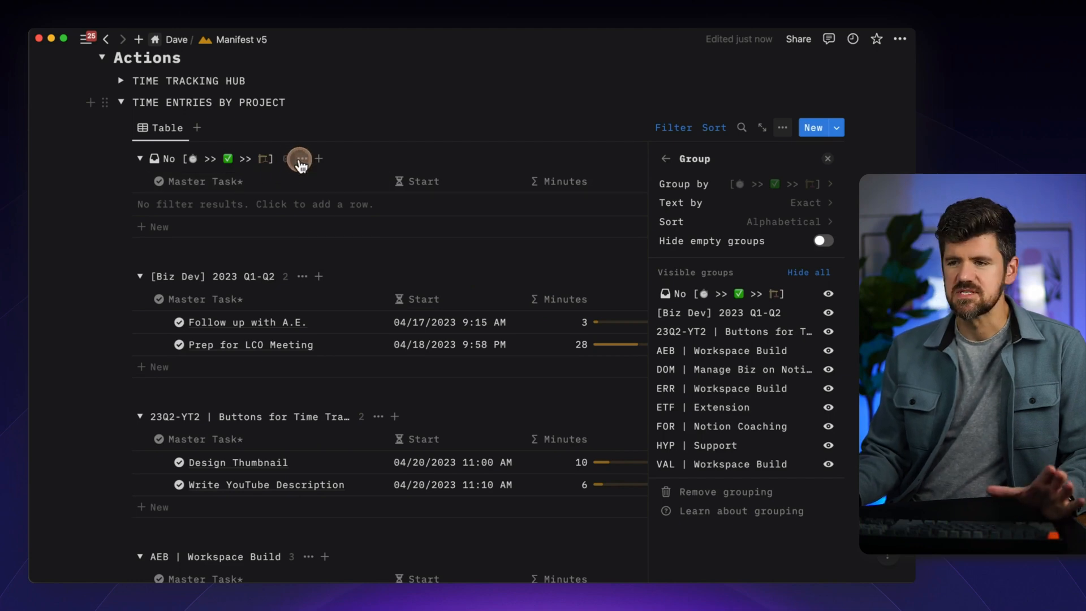
key(Escape)
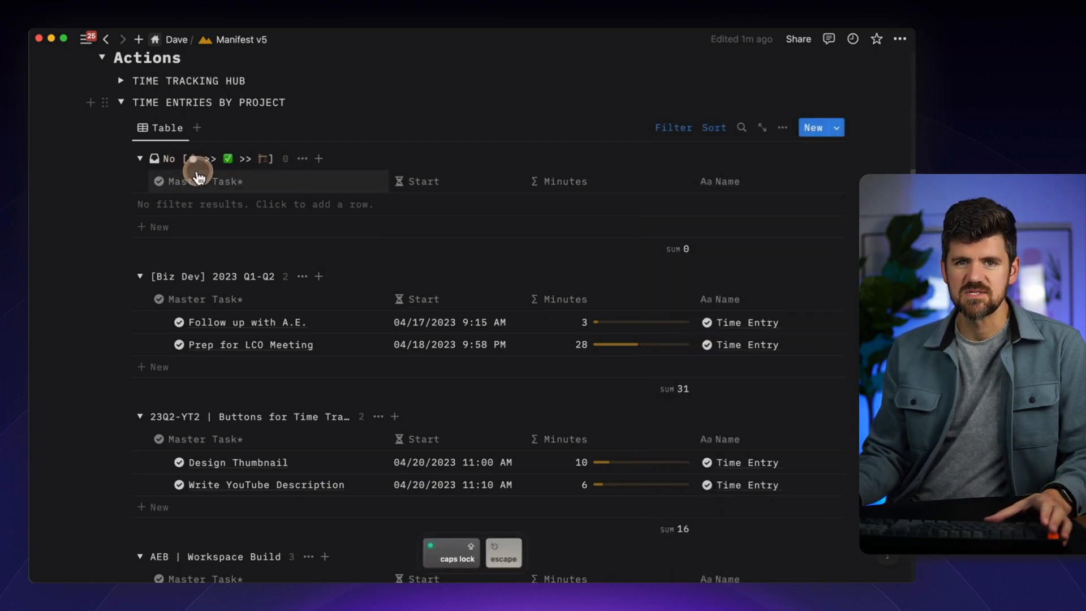
- Hide the empty No [⏱ >> ✅ >> 🏗] group from the TIME ENTRIES BY PROJECT table
mouse_move(202, 162)
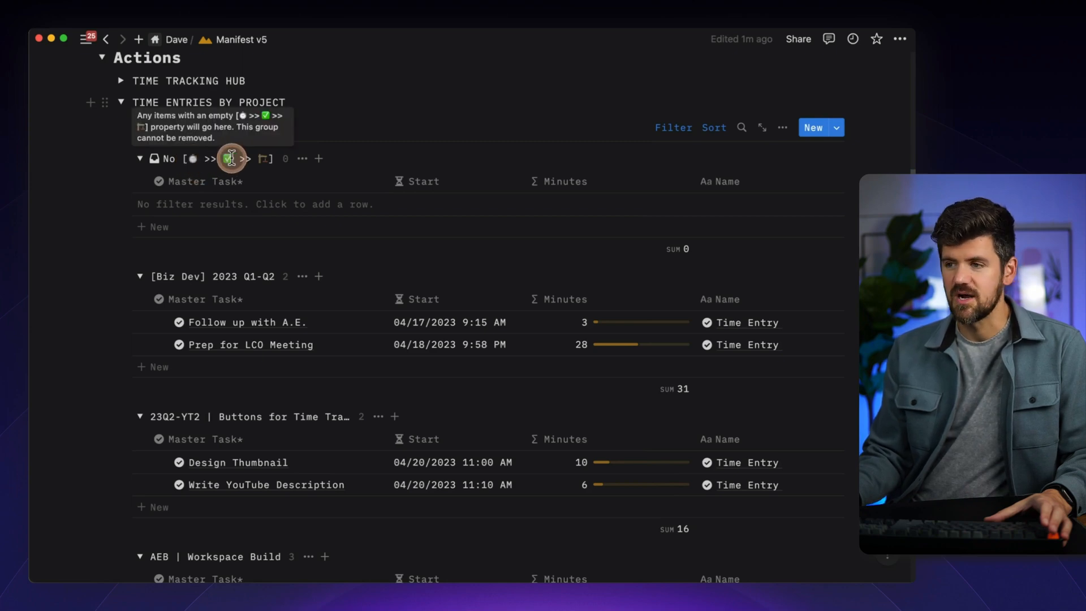
click(304, 163)
click(315, 179)
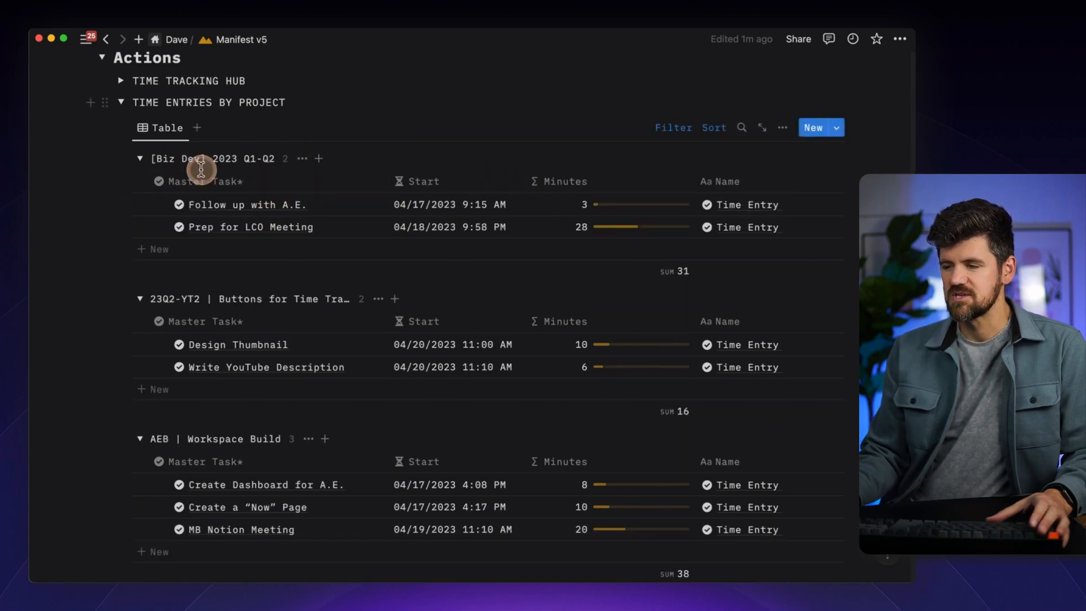
- Review the time entries and minute sums of the project groups, and collapse the TIME ENTRIES BY PROJECT toggle
scroll(232, 210, down, 2)
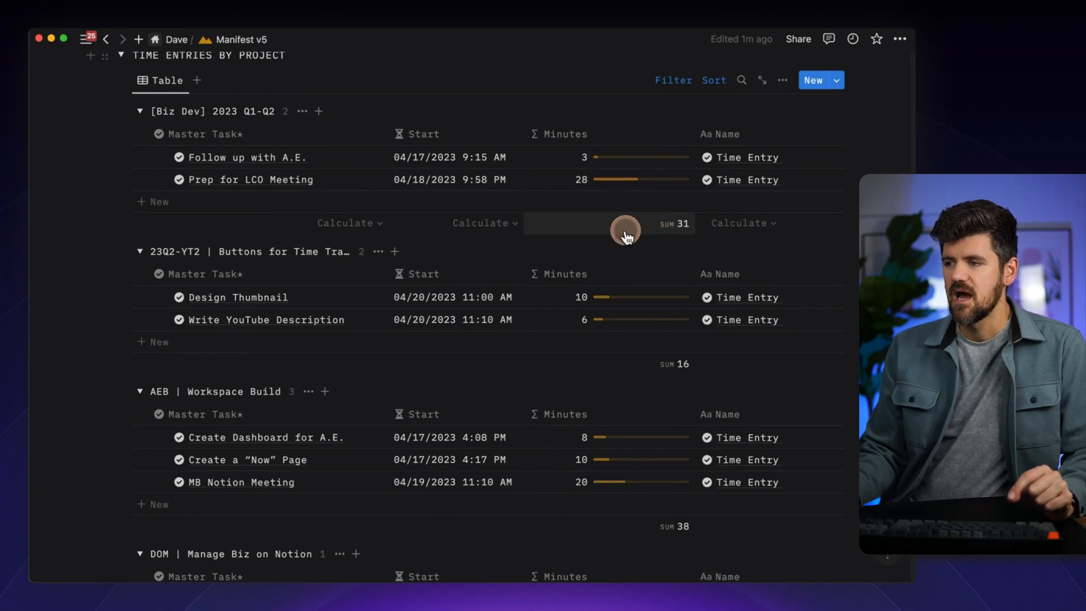
click(308, 164)
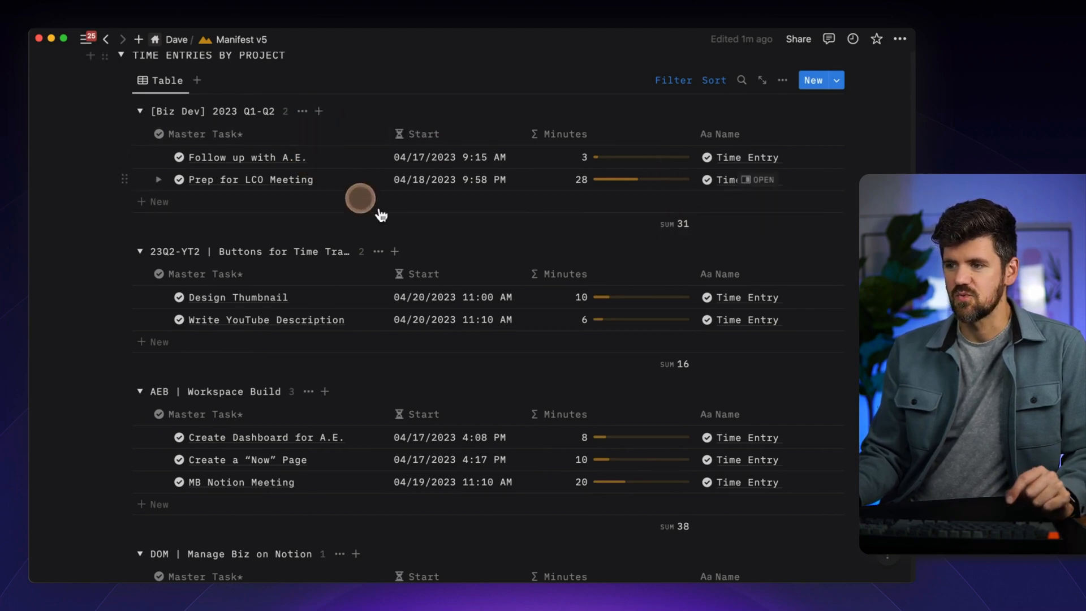
scroll(566, 263, down, 2)
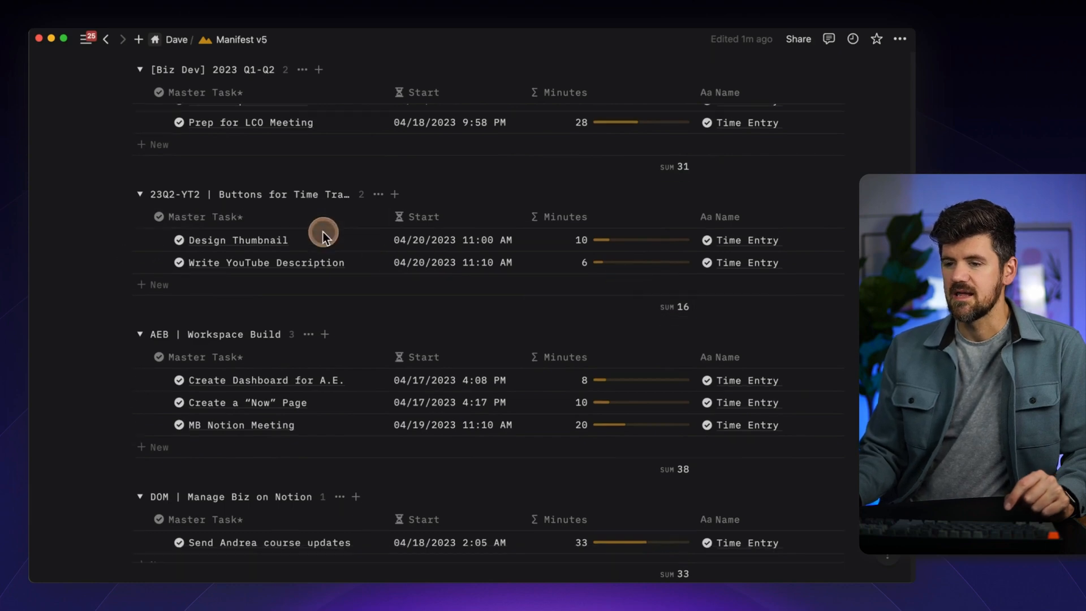
scroll(205, 210, up, 4)
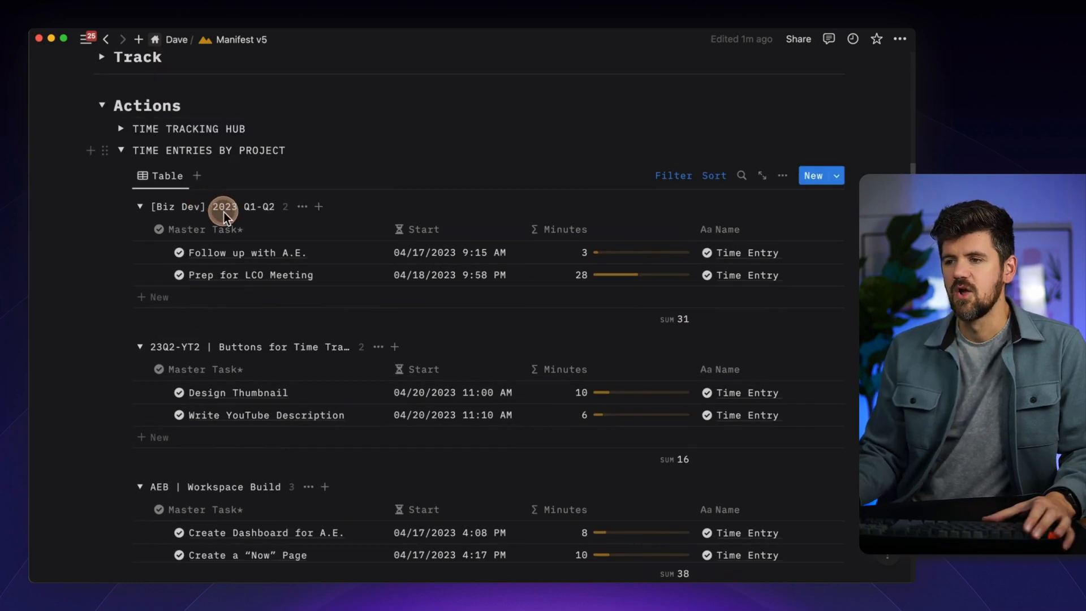
scroll(339, 272, down, 2)
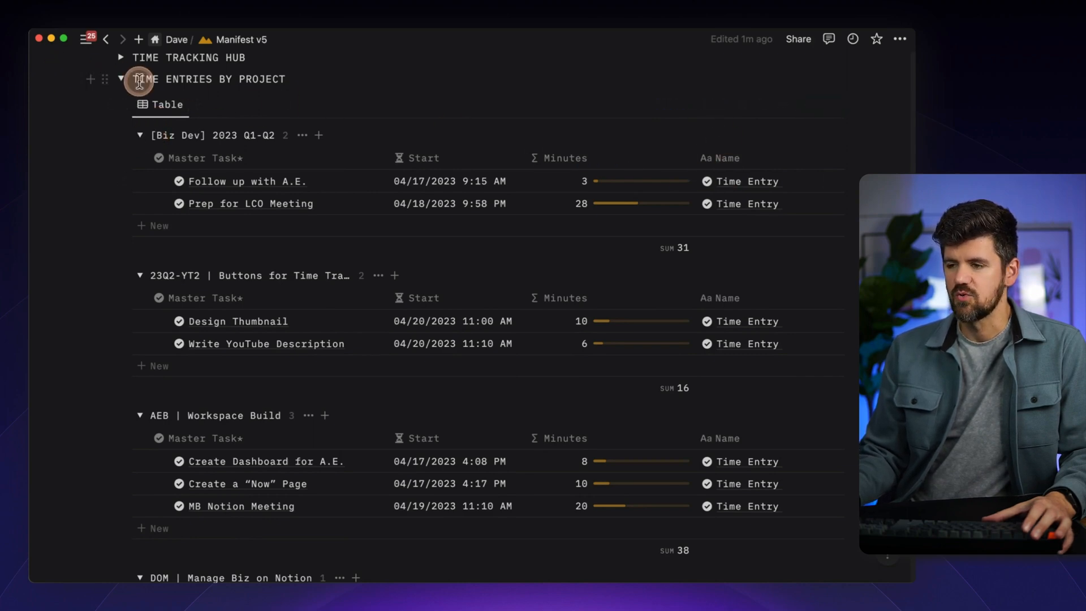
click(121, 79)
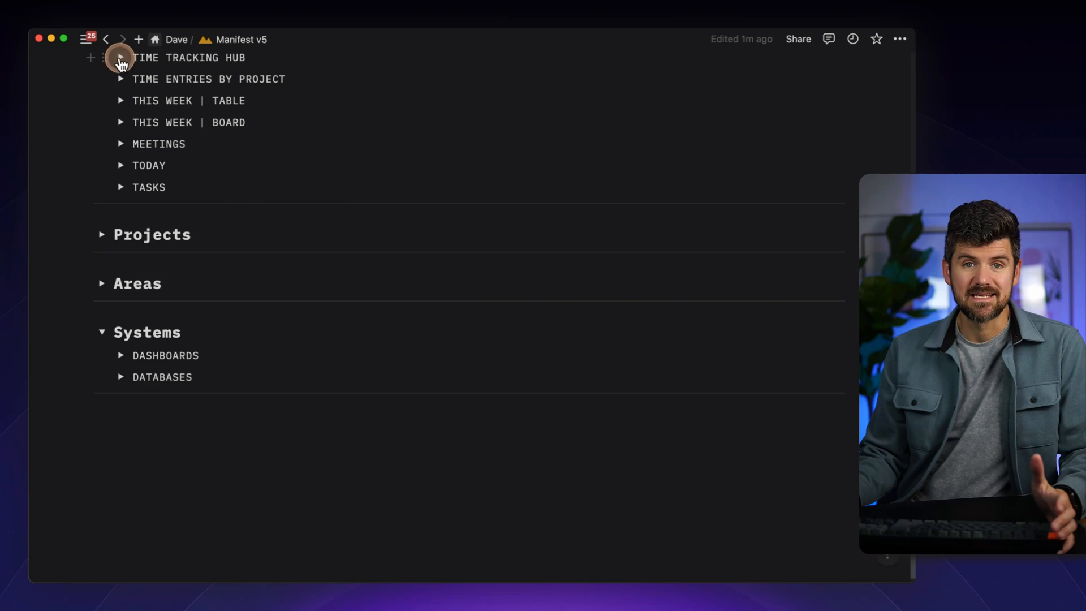
click(119, 58)
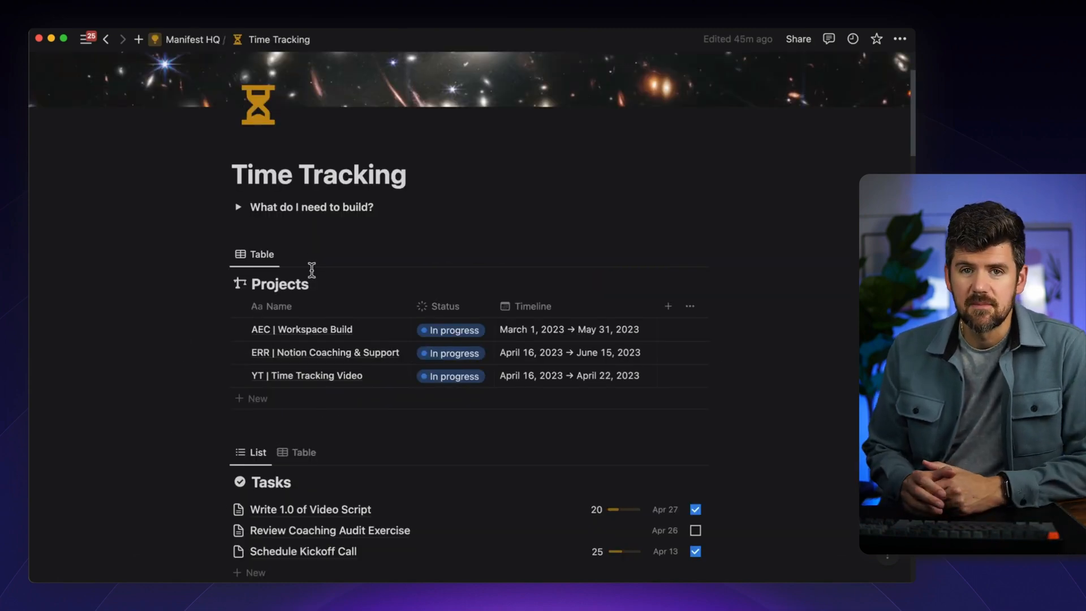
click(311, 270)
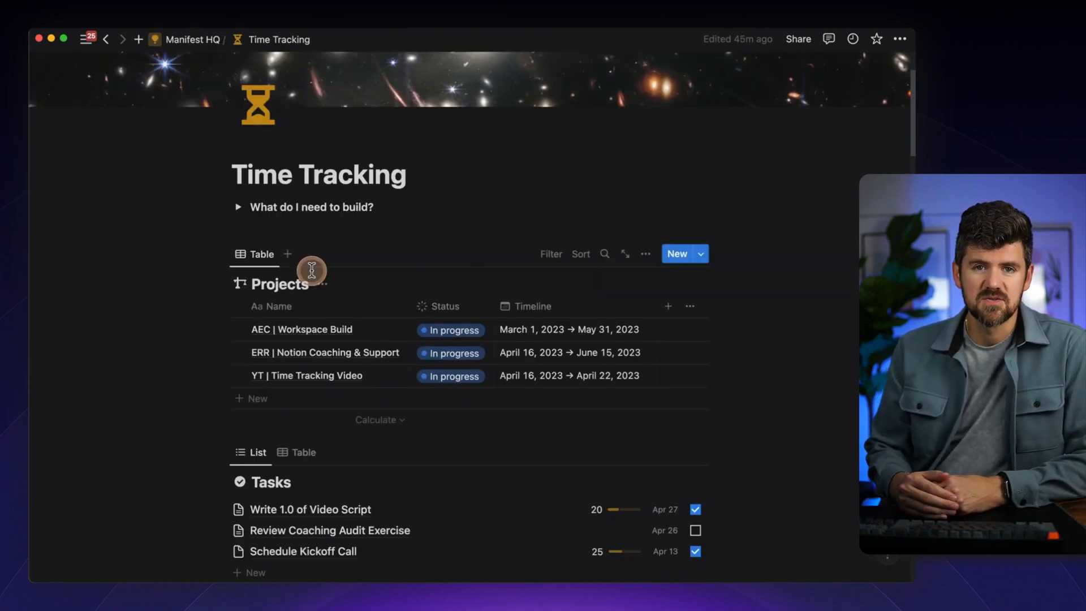